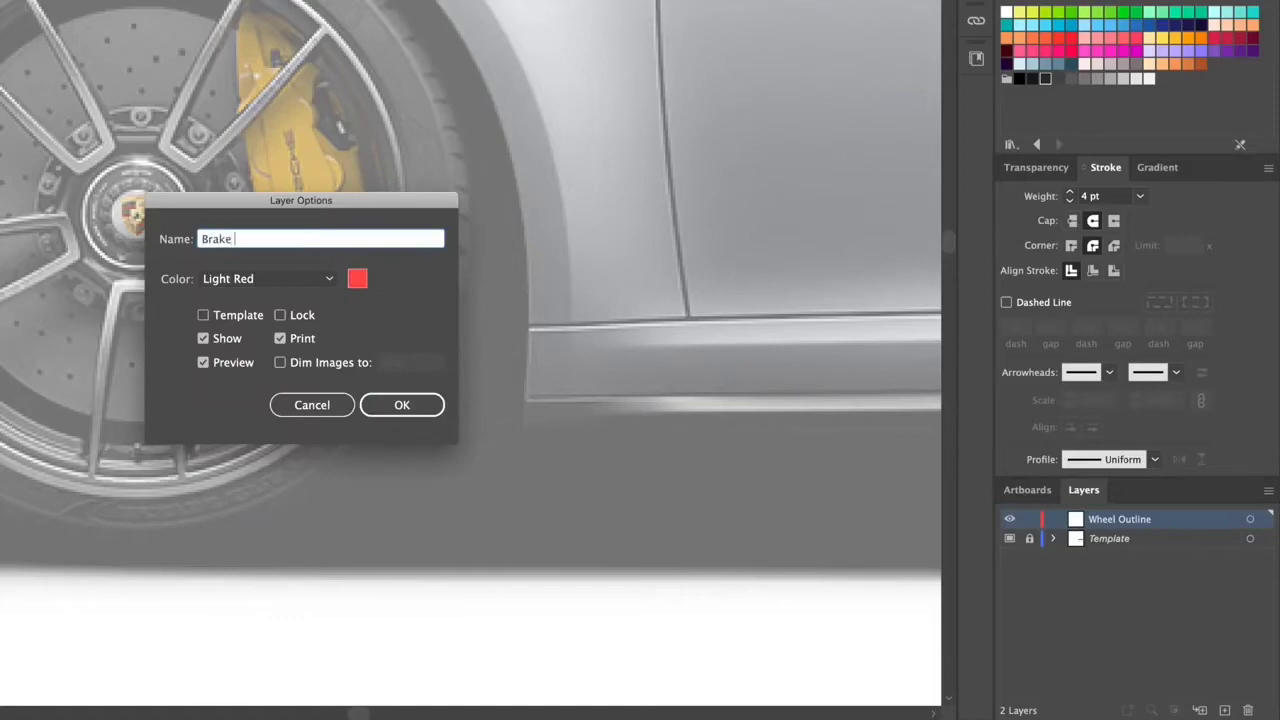
Step: Name the artwork layer Brake Outline
{"action": "type", "text": "e"}
{"action": "key", "text": "Return"}
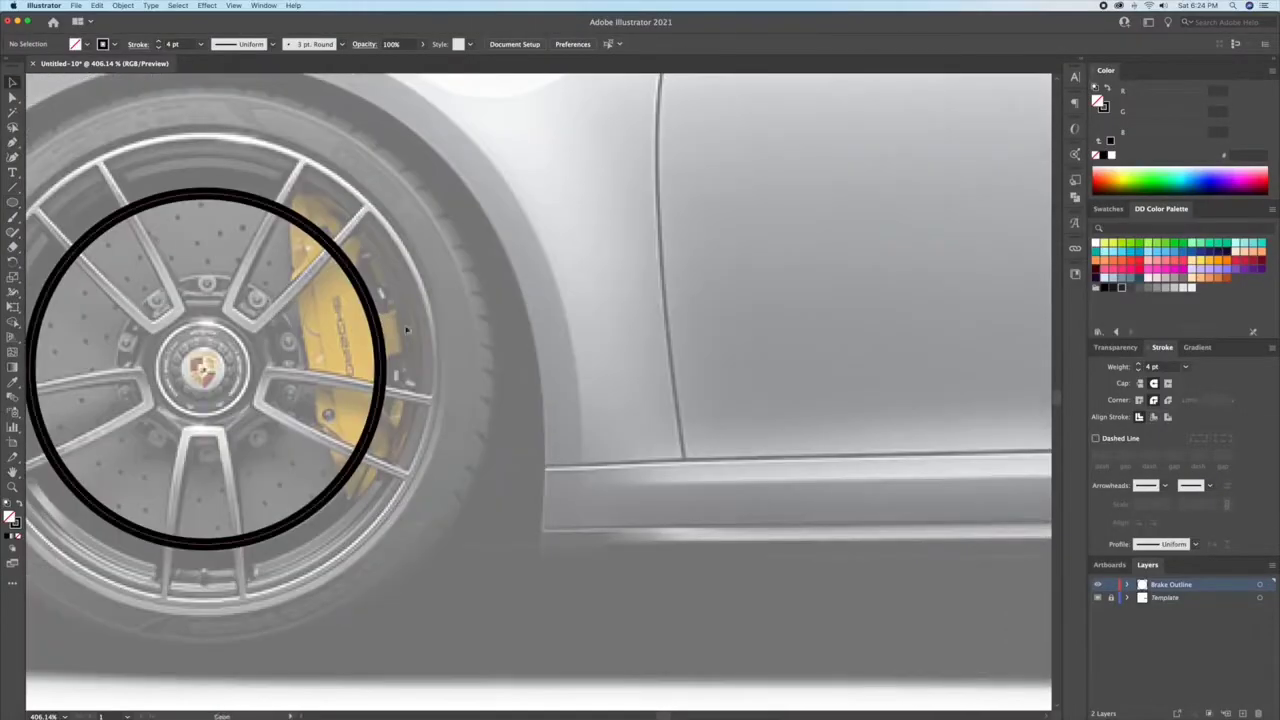
Step: Place a copy of the brake disc circle beside the wheel, delete its lowest anchor and close it into a half circle
{"action": "key", "text": "ctrl+v"}
{"action": "key", "text": "Delete"}
{"action": "key", "text": "p"}
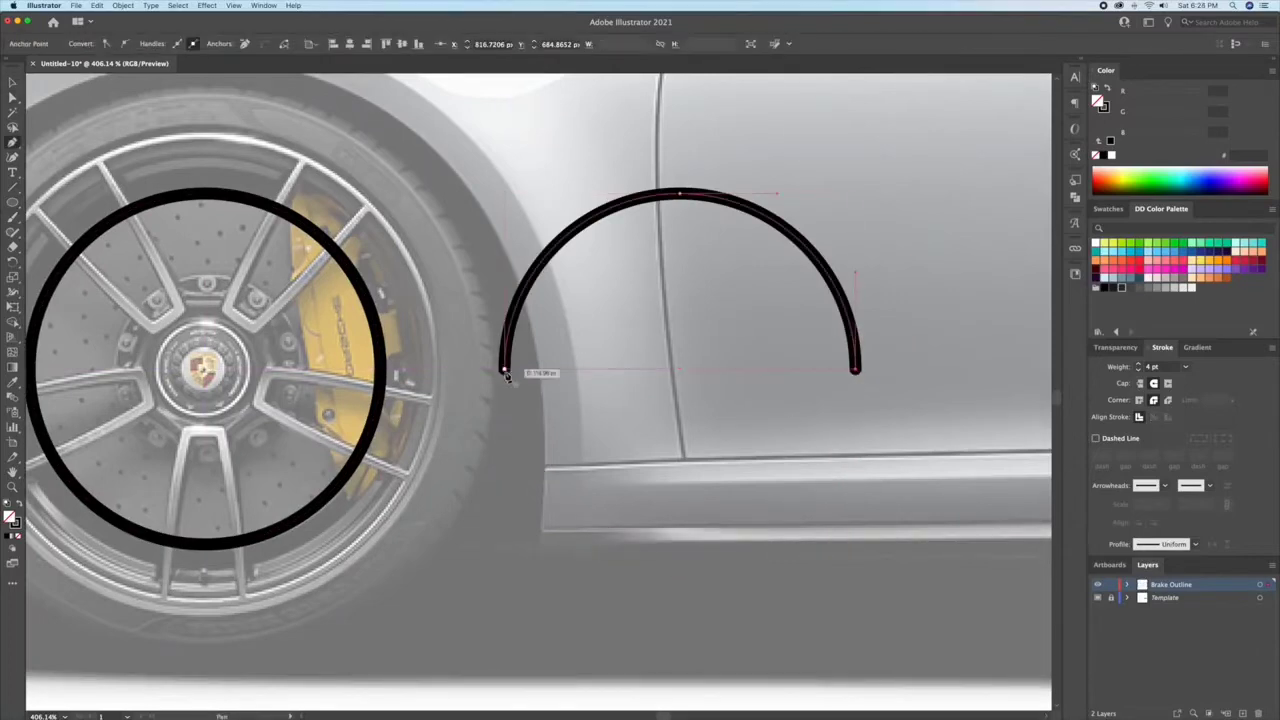
{"action": "left_click", "coordinate": [505, 370]}
Step: Flatten and narrow the half circle into a caliper shape and round its two lower corners to about 6.8 px
{"action": "key", "text": "v"}
{"action": "left_click_drag", "start_coordinate": [680, 193], "coordinate": [680, 266]}
{"action": "left_click_drag", "start_coordinate": [856, 318], "coordinate": [814, 318]}
{"action": "key", "text": "a"}
{"action": "left_click_drag", "start_coordinate": [561, 356], "coordinate": [580, 365]}
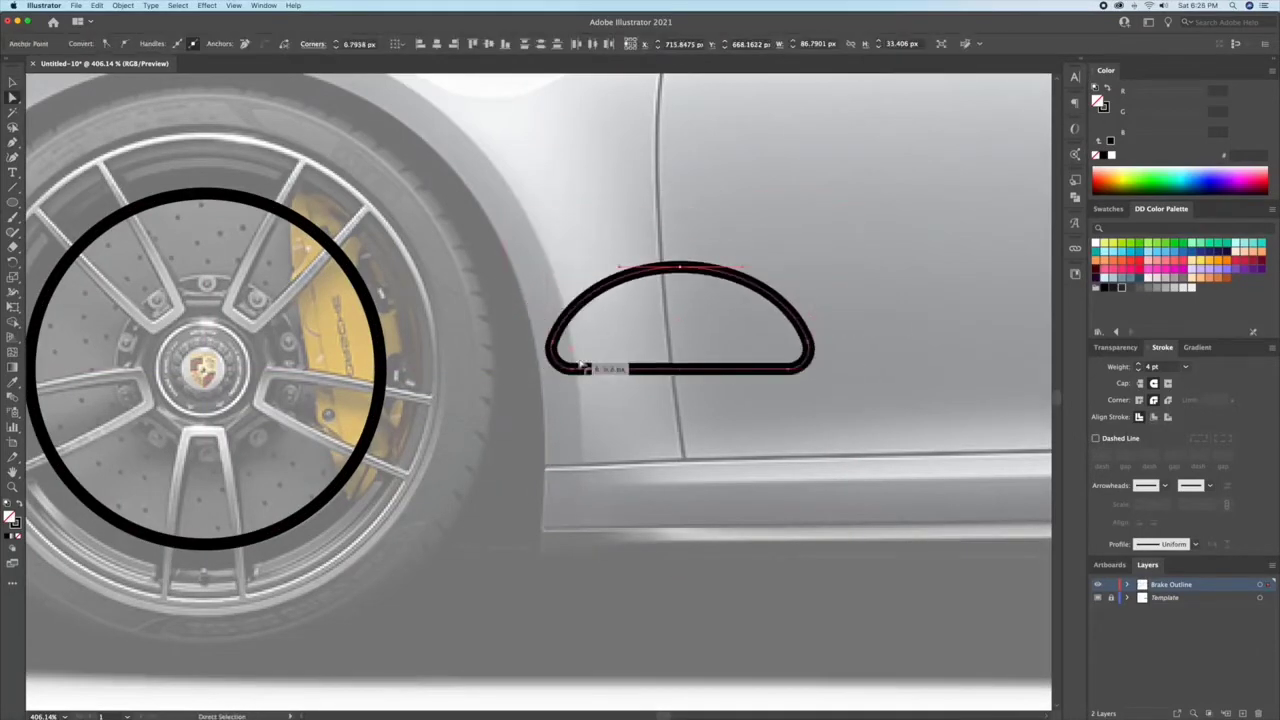
{"action": "key", "text": "v"}
{"action": "left_click_drag", "start_coordinate": [812, 319], "coordinate": [878, 300]}
{"action": "left_click", "coordinate": [884, 354]}
Step: Duplicate the caliper shape slightly higher and narrow the copy to about 78.8 px wide
{"action": "key", "text": "z"}
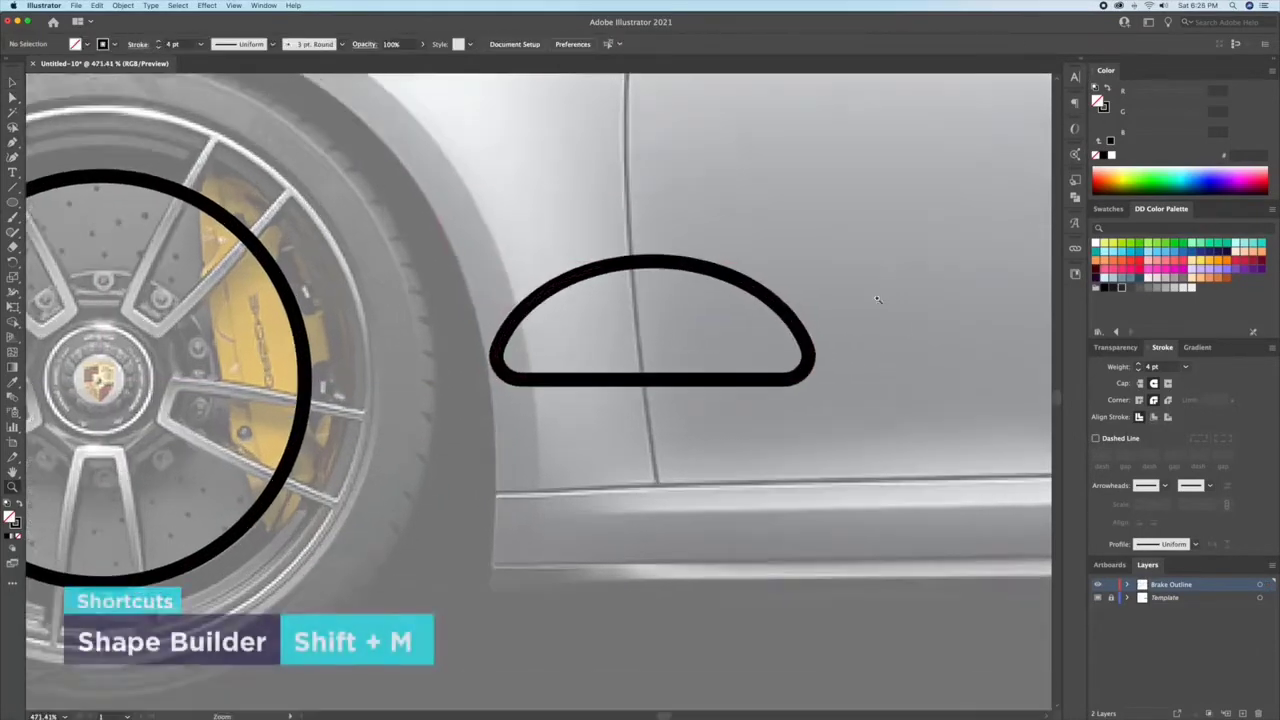
{"action": "key", "text": "v"}
{"action": "left_click_drag", "start_coordinate": [643, 261], "coordinate": [648, 223]}
{"action": "left_click_drag", "start_coordinate": [809, 282], "coordinate": [789, 283]}
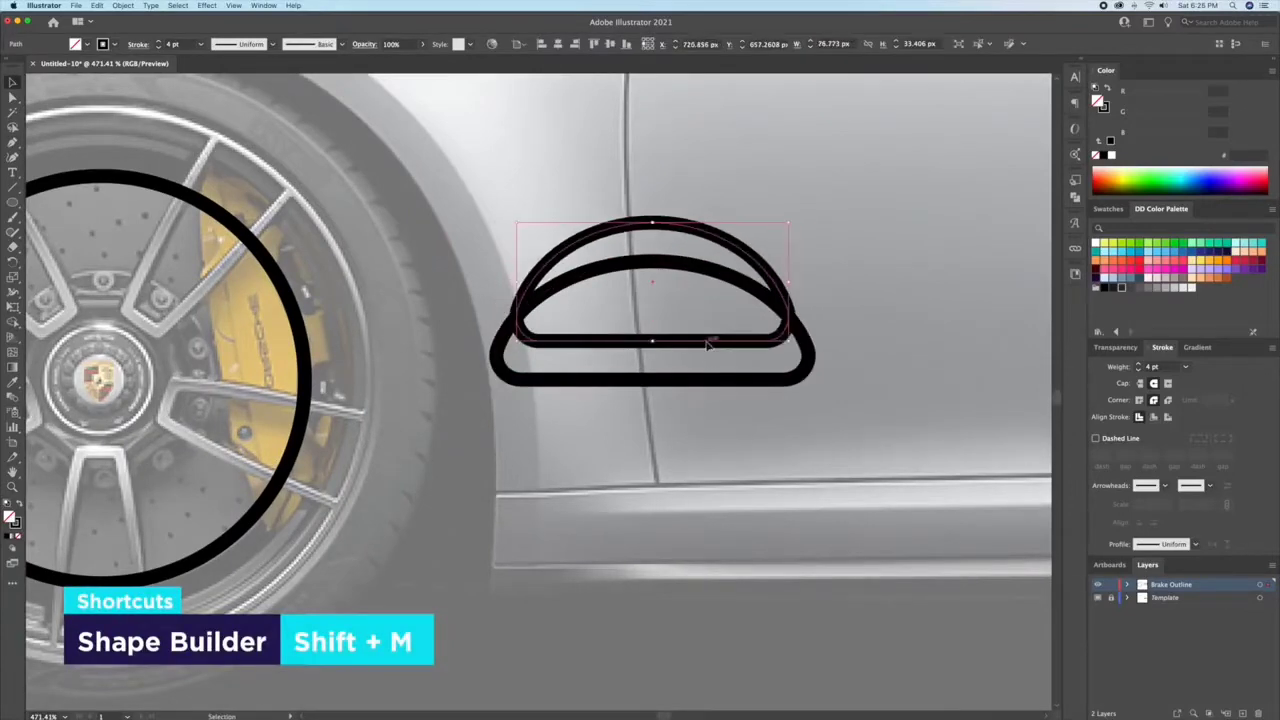
{"action": "left_click_drag", "start_coordinate": [707, 343], "coordinate": [707, 349]}
Step: Use the Shape Builder to remove the parts of the copy that stick out beyond the outer caliper shape
{"action": "left_click", "coordinate": [710, 266], "text": "shift"}
{"action": "key", "text": "shift+m"}
{"action": "left_click", "coordinate": [710, 252], "text": "alt"}
{"action": "double_click", "coordinate": [693, 348]}
{"action": "left_click", "coordinate": [657, 263]}
{"action": "key", "text": "Delete"}
{"action": "double_click", "coordinate": [760, 229]}
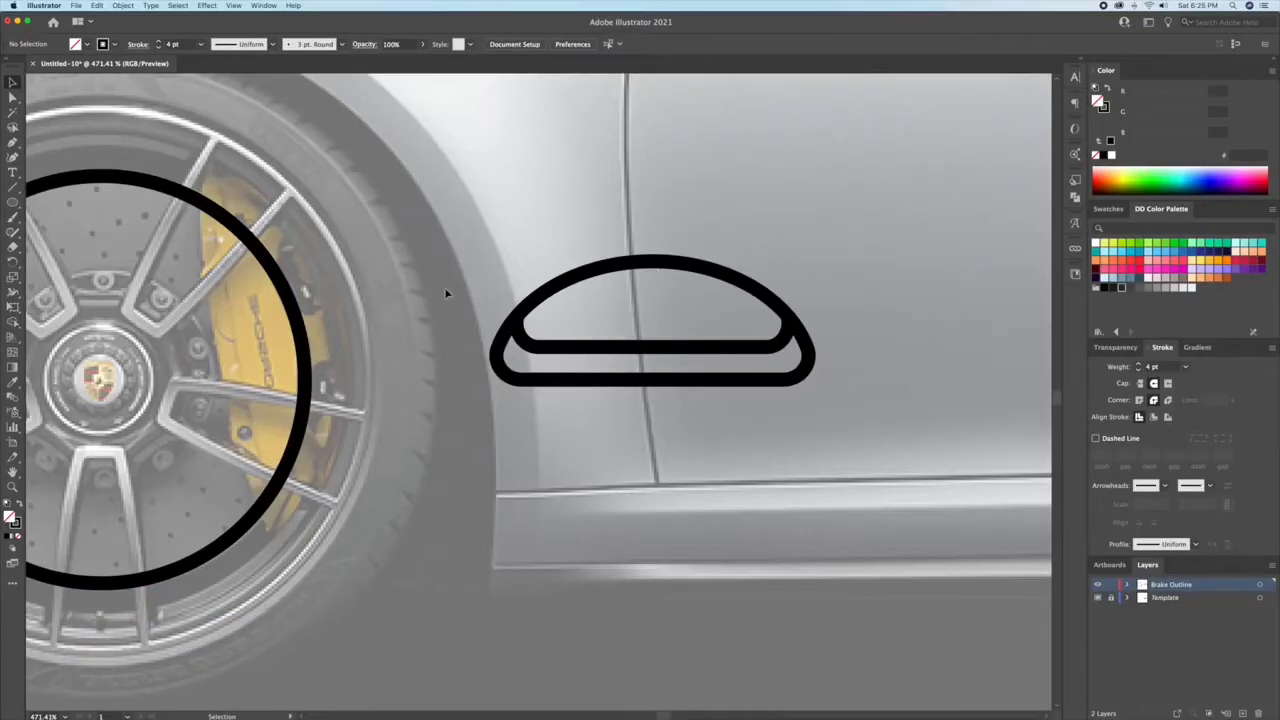
Step: Draw a filled black dot about 3.5 px wide in the caliper's lower-left corner and reflect a copy into the lower-right corner
{"action": "key", "text": "shift+x"}
{"action": "scroll", "coordinate": [536, 374], "scroll_direction": "up", "scroll_amount": 3}
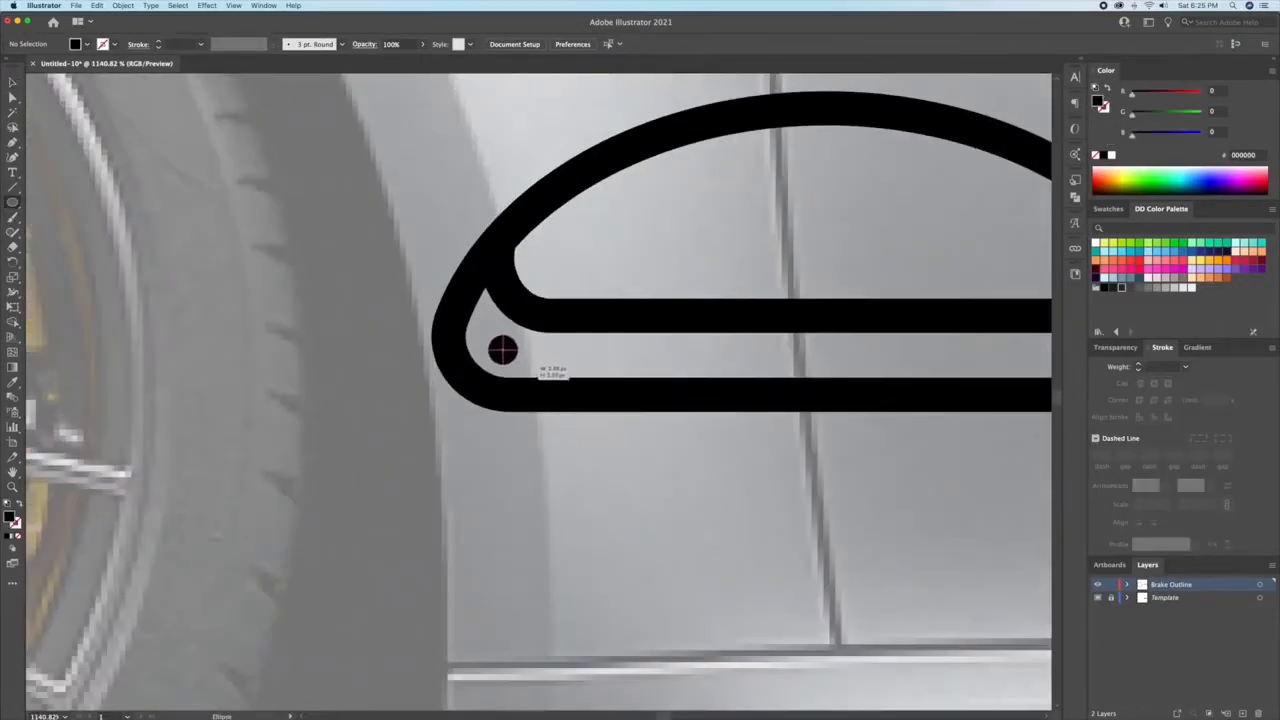
{"action": "left_click_drag", "start_coordinate": [503, 349], "coordinate": [518, 364]}
{"action": "scroll", "coordinate": [518, 364], "scroll_direction": "down", "scroll_amount": 2}
{"action": "key", "text": "o"}
{"action": "left_click", "coordinate": [605, 173], "text": "alt"}
{"action": "left_click", "coordinate": [332, 340]}
{"action": "key", "text": "v"}
{"action": "left_click", "coordinate": [444, 228]}
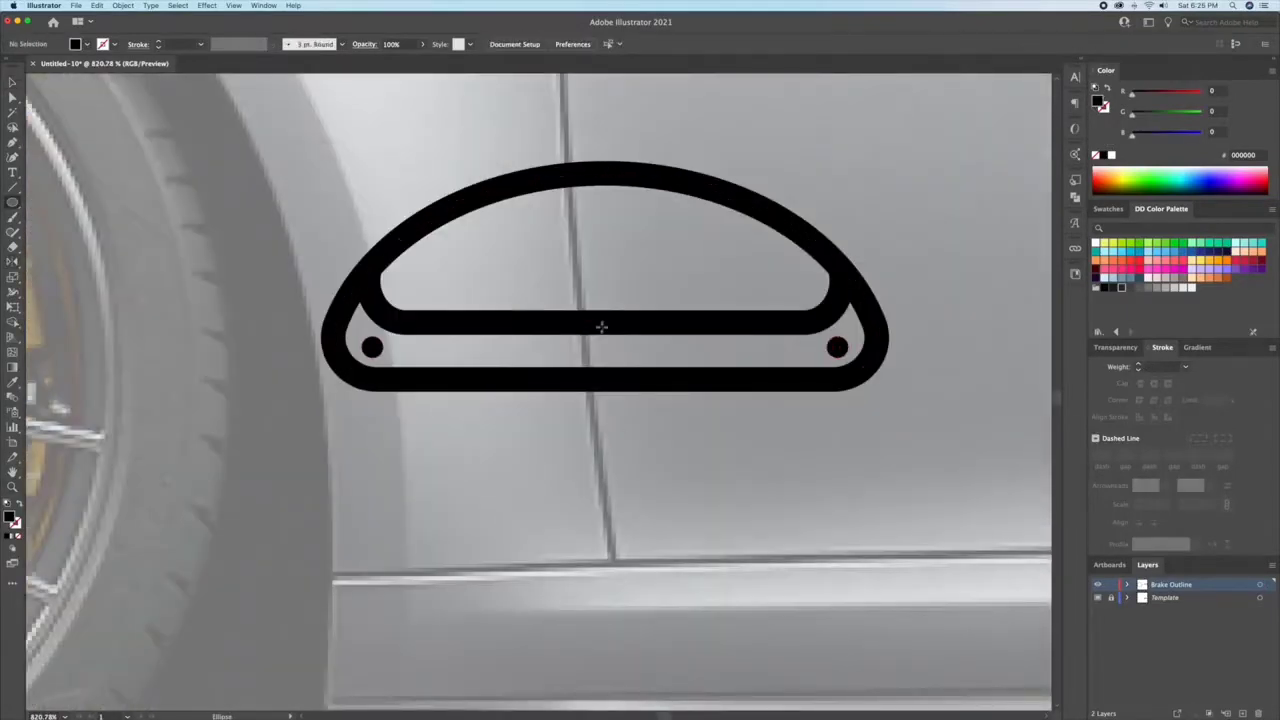
Step: Draw a circle centred on the caliper's inner line with the matching outline style and remove its lower half
{"action": "mouse_move", "coordinate": [604, 322]}
{"action": "left_mouse_down"}
{"action": "mouse_move", "coordinate": [706, 397]}
{"action": "mouse_move", "coordinate": [714, 421]}
{"action": "left_mouse_up"}
{"action": "key", "text": "i"}
{"action": "left_click", "coordinate": [753, 322]}
{"action": "key", "text": "v"}
{"action": "left_click", "coordinate": [752, 323], "text": "shift"}
{"action": "key", "text": "shift+m"}
{"action": "left_click", "coordinate": [660, 380], "text": "alt"}
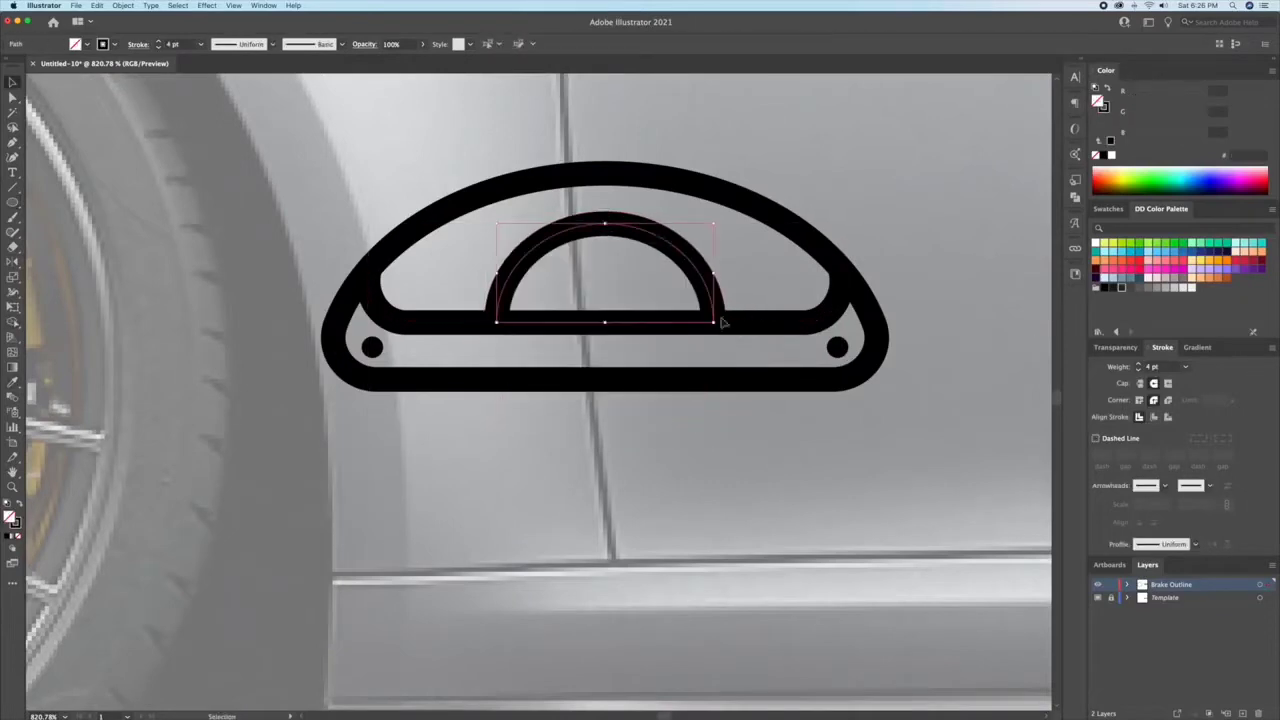
Step: Set the stroke weight of the caliper outlines to 3 pt
{"action": "left_click", "coordinate": [722, 322], "text": "shift"}
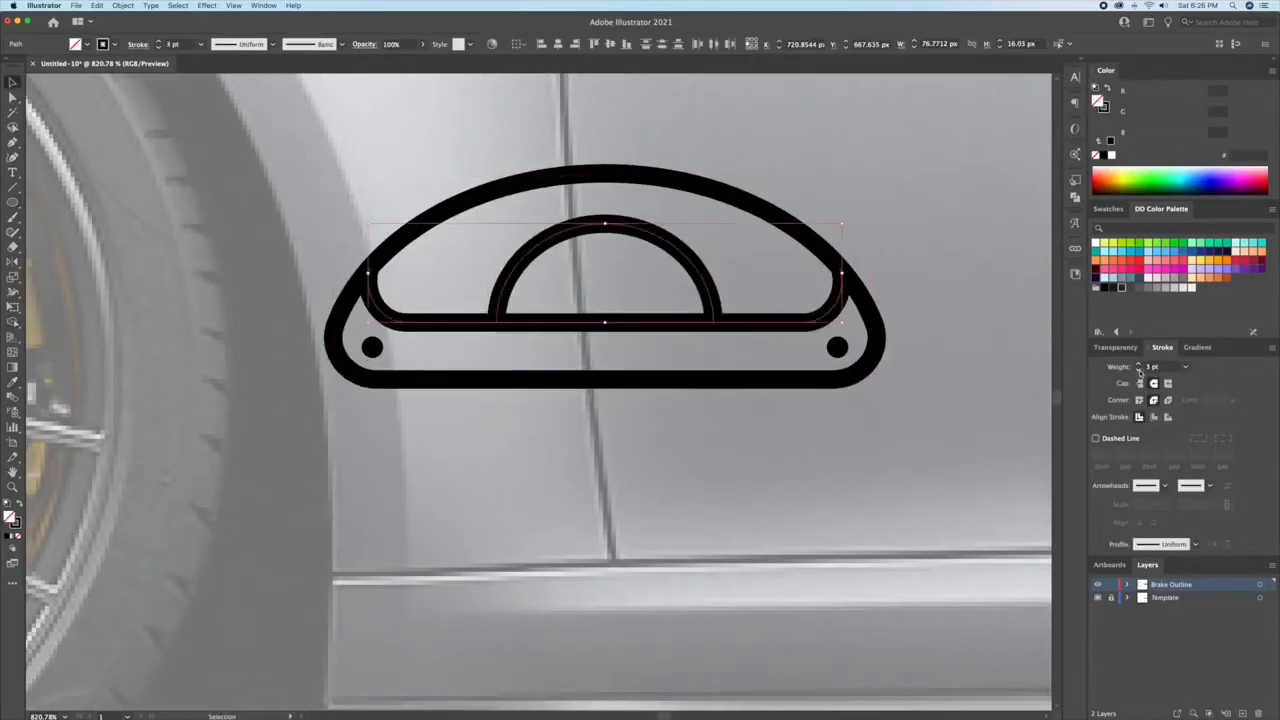
{"action": "left_click", "coordinate": [817, 463]}
Step: Add a black dot in the right corner of the caliper's inner shape and reflect a copy to its left corner
{"action": "left_click_drag", "start_coordinate": [807, 290], "coordinate": [807, 290]}
{"action": "key", "text": "o"}
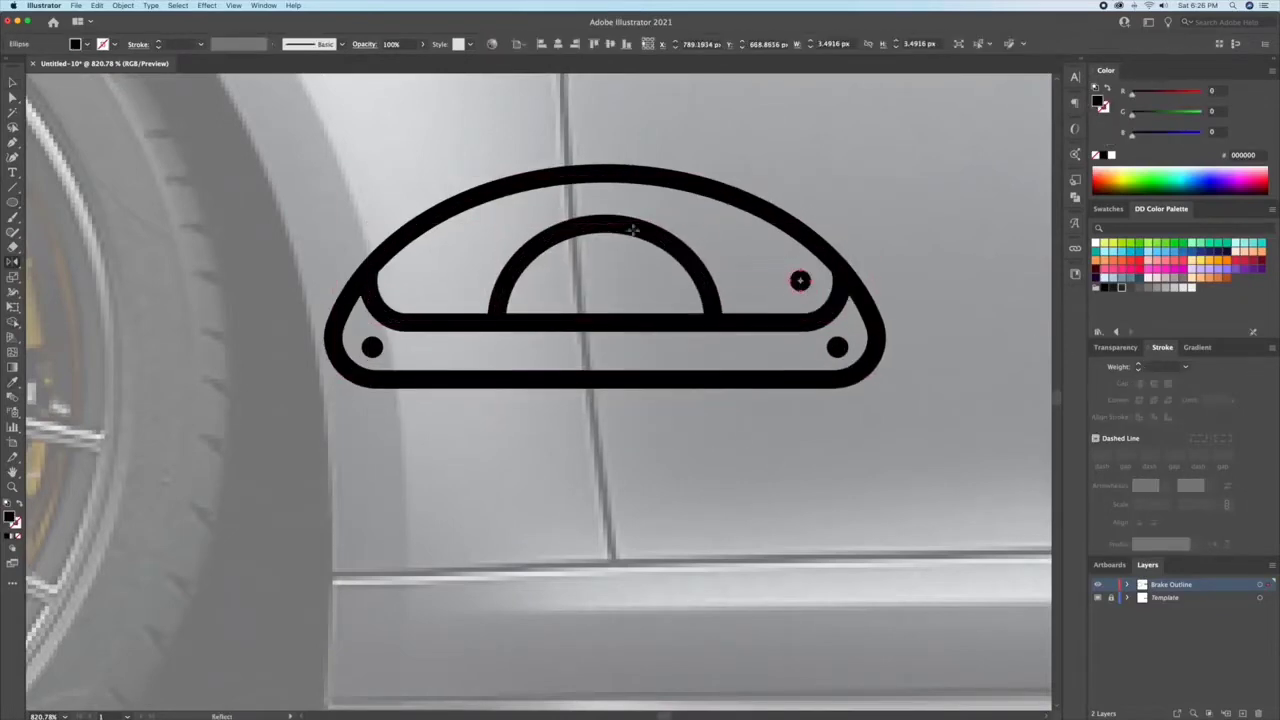
{"action": "left_click", "coordinate": [605, 221], "text": "alt"}
{"action": "left_click", "coordinate": [331, 340]}
Step: Rotate the whole caliper drawing upright and position it over the yellow brake caliper in the wheel photo
{"action": "key", "text": "v"}
{"action": "left_click", "coordinate": [480, 435]}
{"action": "left_click_drag", "start_coordinate": [724, 435], "coordinate": [620, 435]}
{"action": "left_click_drag", "start_coordinate": [870, 287], "coordinate": [570, 445]}
{"action": "left_click_drag", "start_coordinate": [790, 325], "coordinate": [748, 448]}
{"action": "left_click_drag", "start_coordinate": [726, 418], "coordinate": [490, 418]}
{"action": "scroll", "coordinate": [490, 418], "scroll_direction": "left", "scroll_amount": 5}
{"action": "scroll", "coordinate": [767, 309], "scroll_direction": "up", "scroll_amount": 5}
{"action": "left_click_drag", "start_coordinate": [786, 246], "coordinate": [778, 274]}
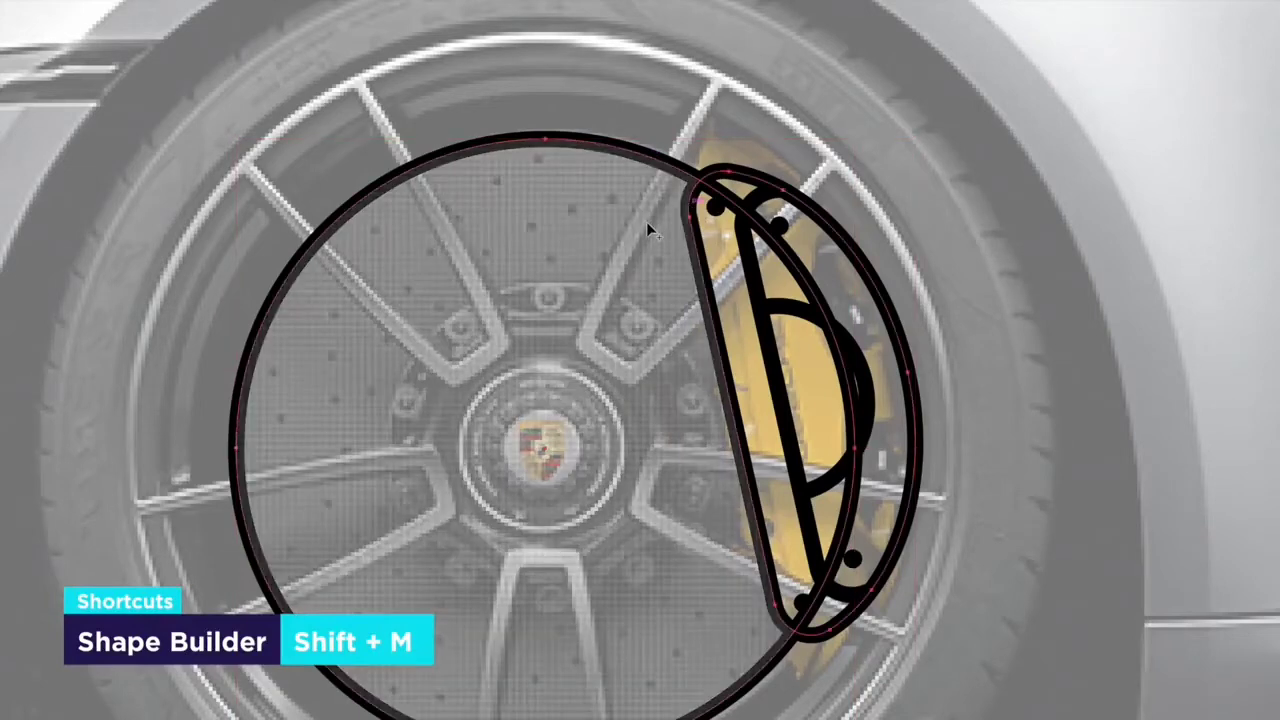
Step: Remove the section of the brake disc circle that runs through the caliper with the Shape Builder
{"action": "key", "text": "v"}
{"action": "left_click", "coordinate": [708, 64]}
{"action": "left_click", "coordinate": [742, 216]}
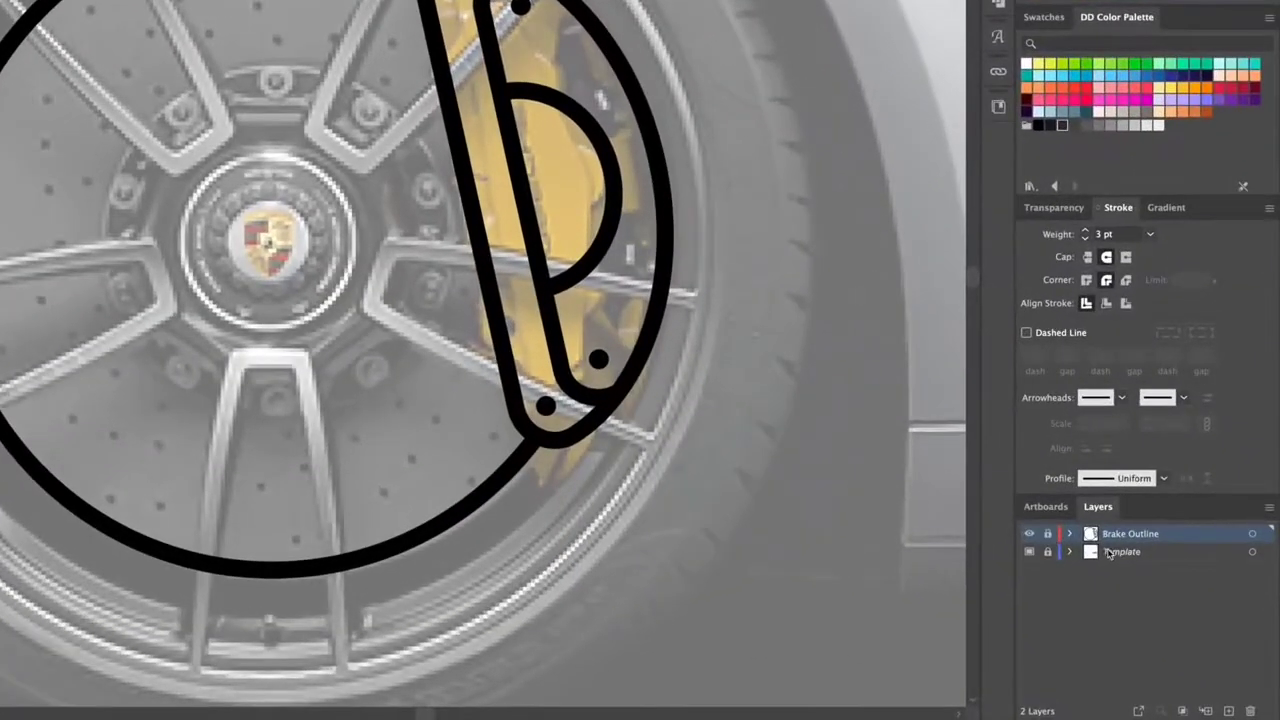
Step: Add a new layer above Brake Outline and name it Wheel Outline
{"action": "left_click", "coordinate": [1226, 709]}
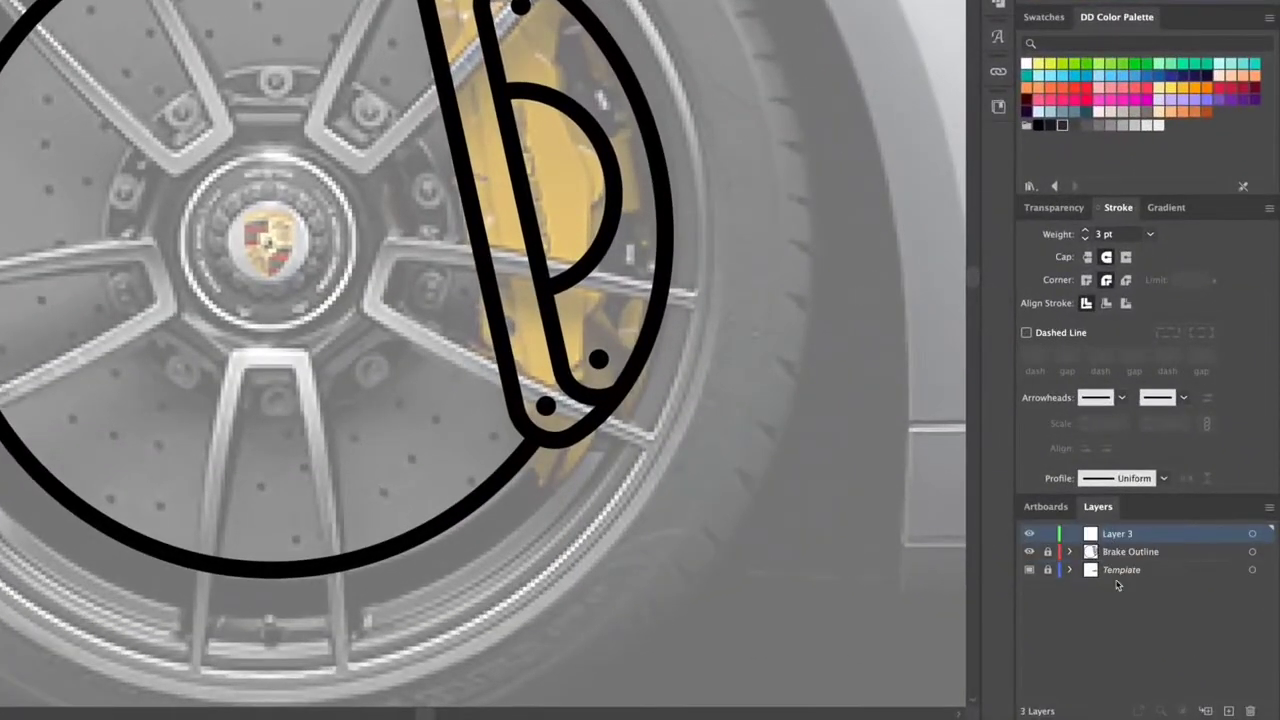
{"action": "double_click", "coordinate": [1096, 538]}
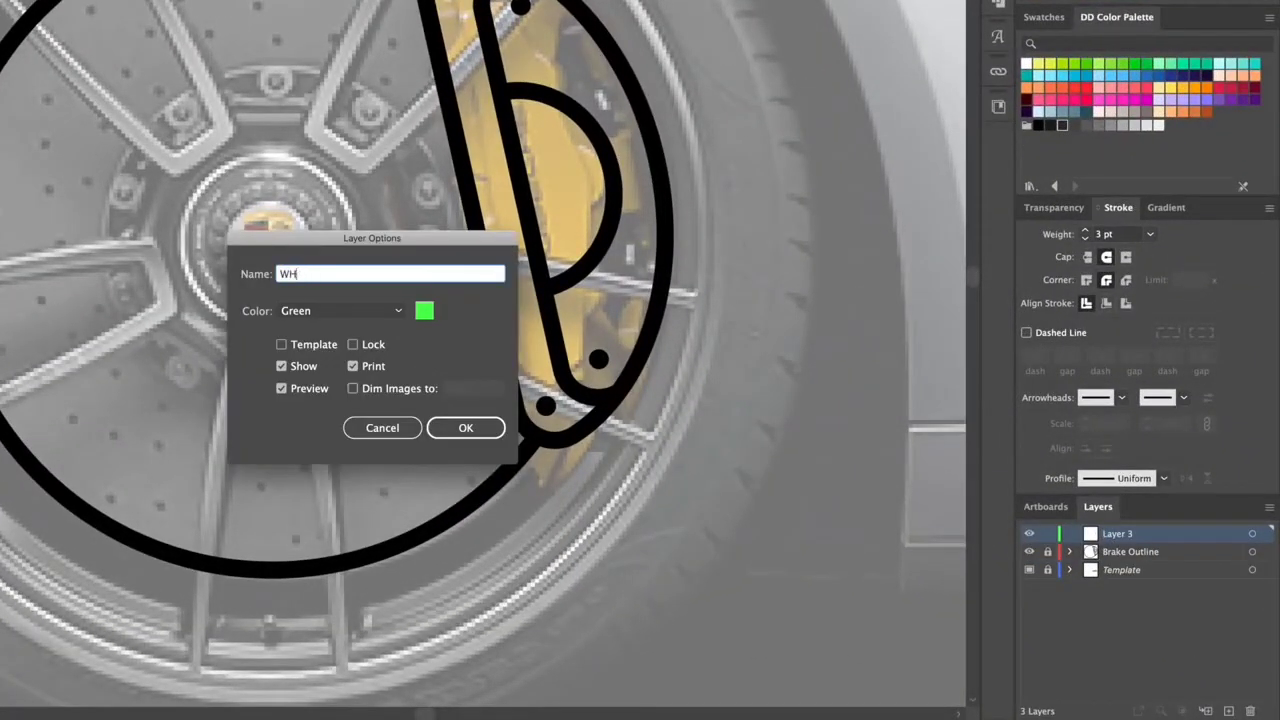
{"action": "type", "text": "Wheel Outline"}
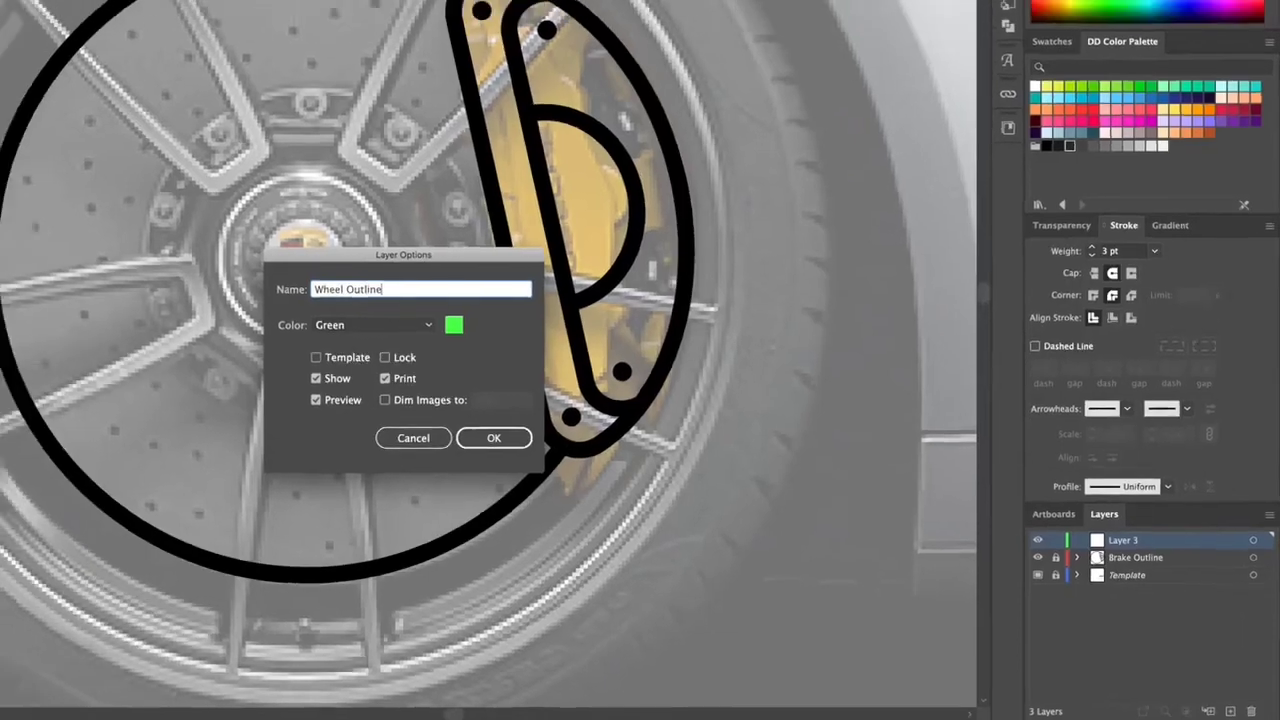
{"action": "key", "text": "Return"}
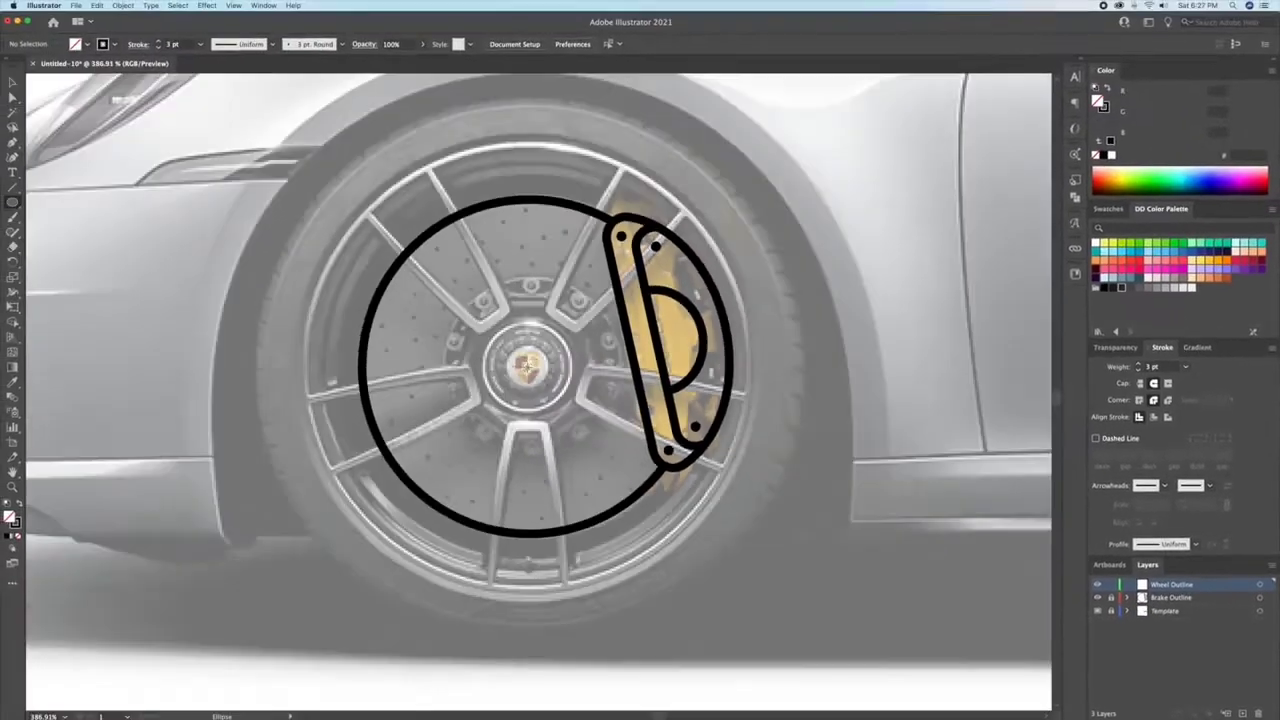
Step: Draw a circle around the rim from the wheel centre and enlarge a copy of it to the tyre's outer edge
{"action": "left_click_drag", "start_coordinate": [527, 366], "coordinate": [750, 503]}
{"action": "key", "text": "super+c"}
{"action": "key", "text": "super+f"}
{"action": "left_click_drag", "start_coordinate": [749, 145], "coordinate": [829, 100]}
{"action": "left_click", "coordinate": [849, 366], "text": "super"}
Step: Duplicate the rim circle in place and scale copies down to form the concentric inner rim and hub circles
{"action": "key", "text": "z"}
{"action": "left_click_drag", "start_coordinate": [506, 477], "coordinate": [565, 475]}
{"action": "scroll", "coordinate": [645, 528], "scroll_direction": "right", "scroll_amount": 1}
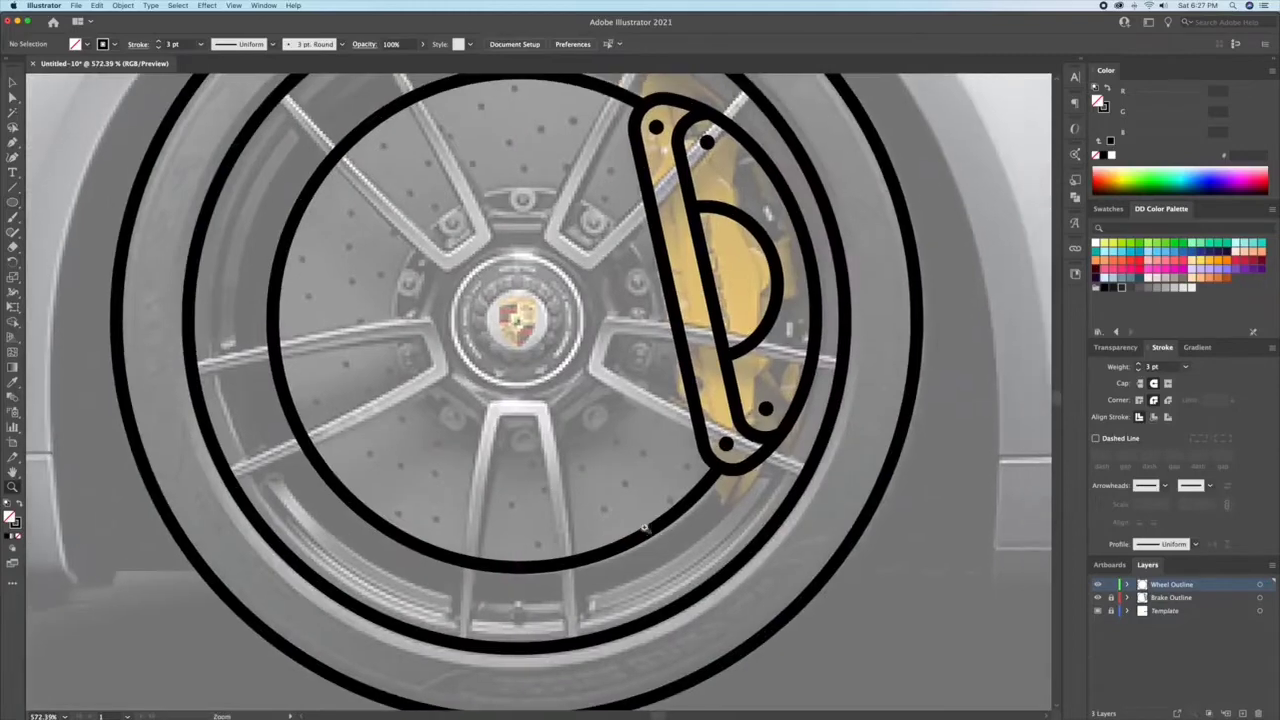
{"action": "key", "text": "v"}
{"action": "left_click", "coordinate": [715, 588]}
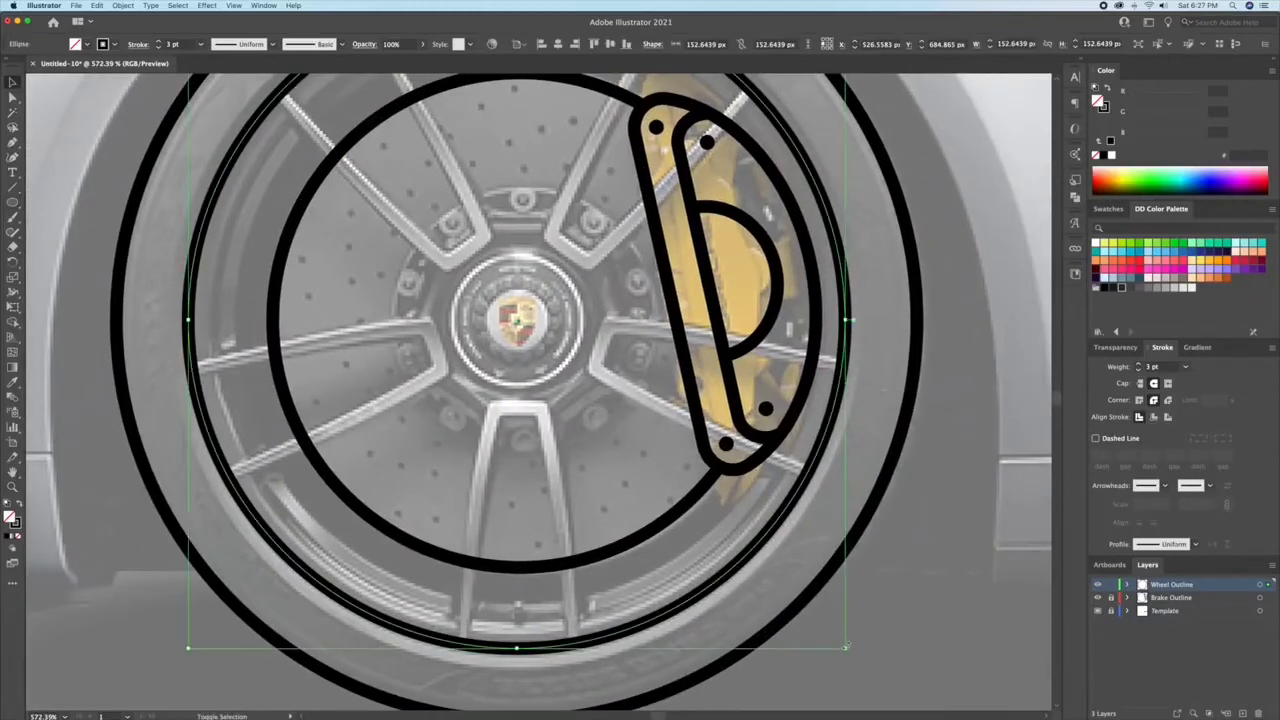
{"action": "key", "text": "super+c"}
{"action": "key", "text": "super+f"}
{"action": "left_click_drag", "start_coordinate": [846, 648], "coordinate": [601, 405]}
{"action": "key", "text": "super+c"}
{"action": "key", "text": "super+f"}
Step: Draw a vertical rectangle from the hub up to the rim and taper it so it narrows towards the hub
{"action": "key", "text": "a"}
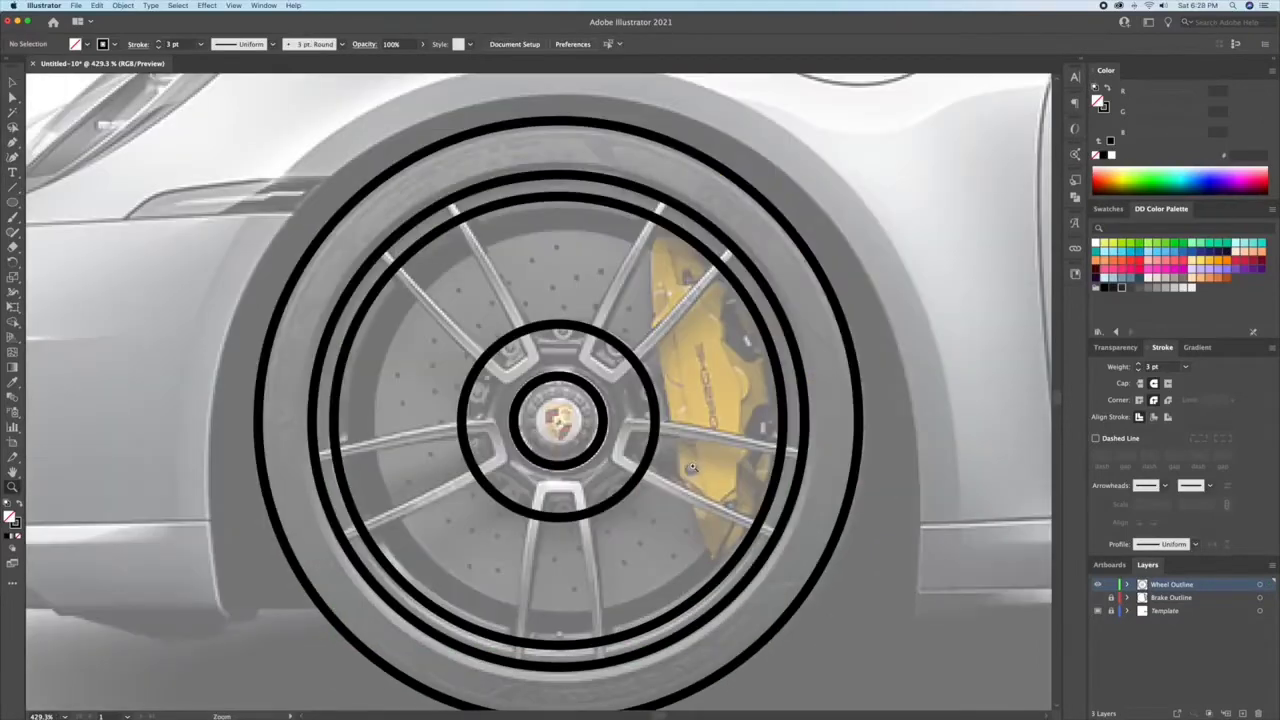
{"action": "left_click_drag", "start_coordinate": [11, 207], "coordinate": [50, 202]}
{"action": "mouse_move", "coordinate": [558, 348]}
{"action": "left_mouse_down"}
{"action": "mouse_move", "coordinate": [592, 367]}
{"action": "mouse_move", "coordinate": [558, 313]}
{"action": "mouse_move", "coordinate": [558, 185]}
{"action": "left_mouse_up"}
{"action": "key", "text": "v"}
{"action": "left_click_drag", "start_coordinate": [592, 276], "coordinate": [583, 276]}
{"action": "key", "text": "a"}
{"action": "left_click_drag", "start_coordinate": [583, 185], "coordinate": [531, 186]}
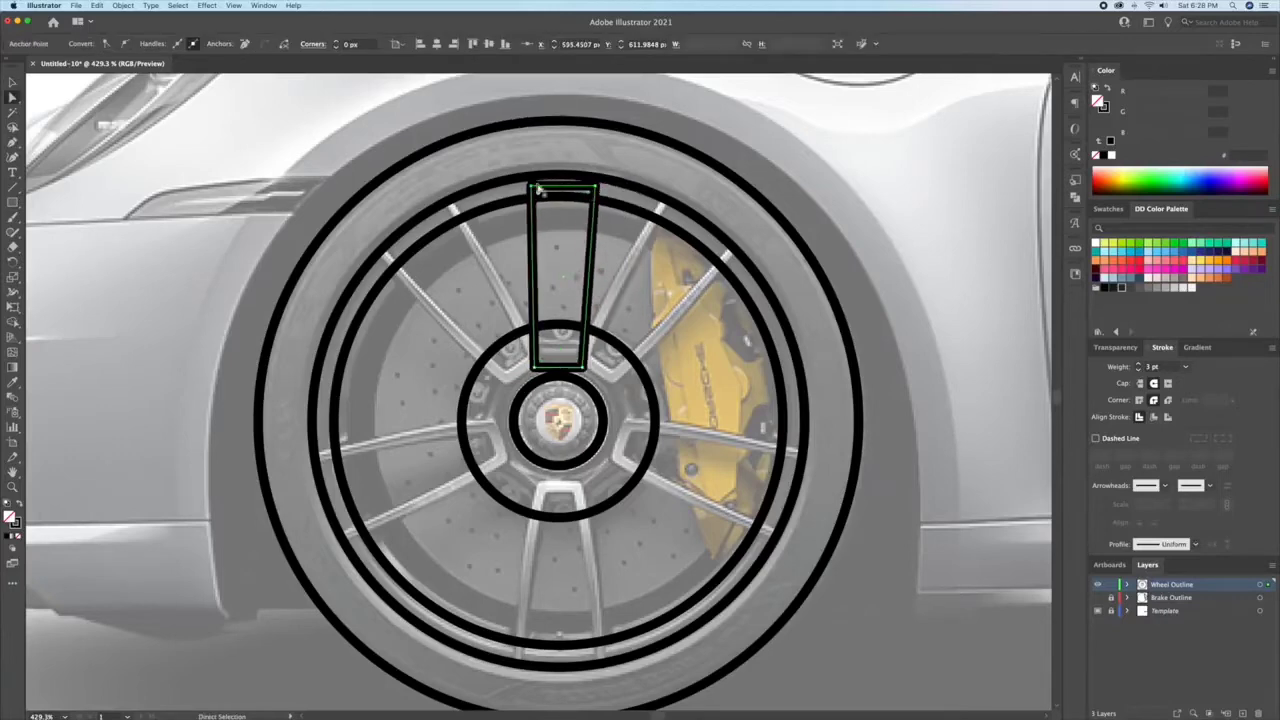
Step: Set the tapered spoke shape's stroke weight to 5 pt
{"action": "left_click", "coordinate": [1138, 364]}
{"action": "left_click", "coordinate": [1138, 364]}
{"action": "key", "text": "v"}
{"action": "left_click", "coordinate": [568, 292]}
{"action": "scroll", "coordinate": [568, 292], "scroll_direction": "up", "scroll_amount": 4}
{"action": "left_click", "coordinate": [607, 306]}
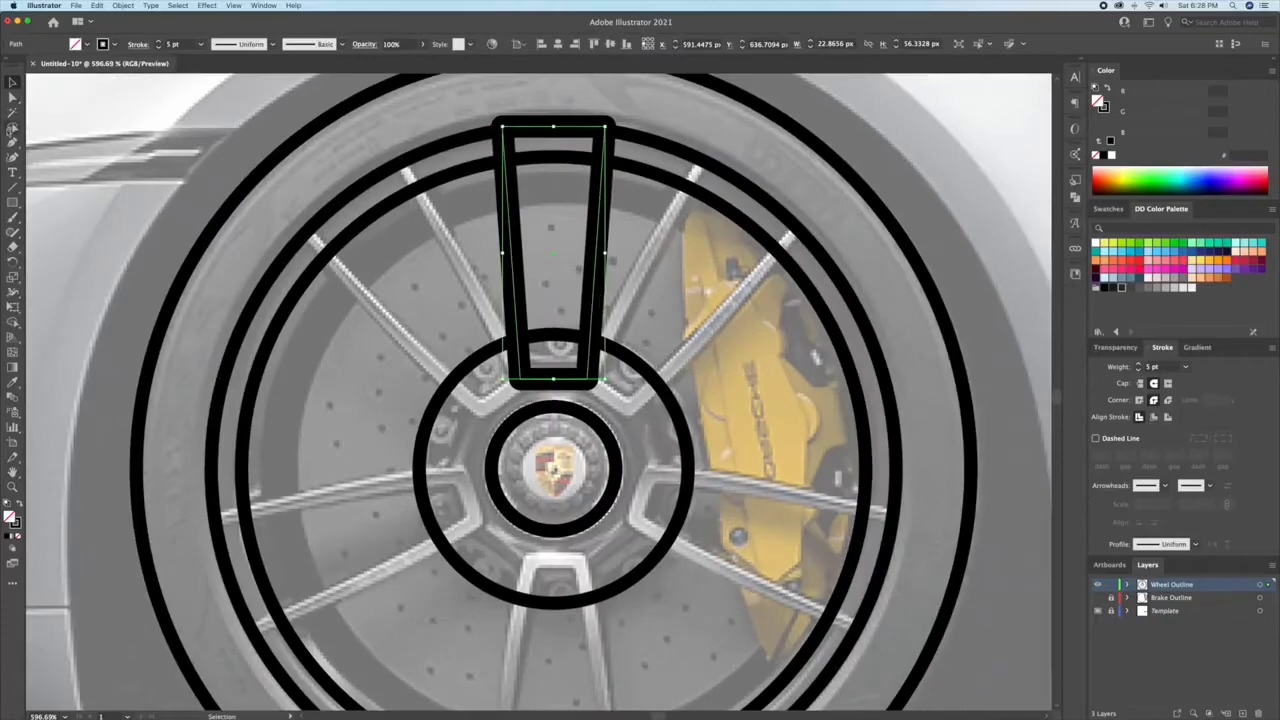
Step: Isolate the spoke shape and add anchor points at the midpoints of its top and bottom edges
{"action": "key", "text": "a"}
{"action": "scroll", "coordinate": [557, 128], "scroll_direction": "up", "scroll_amount": 2}
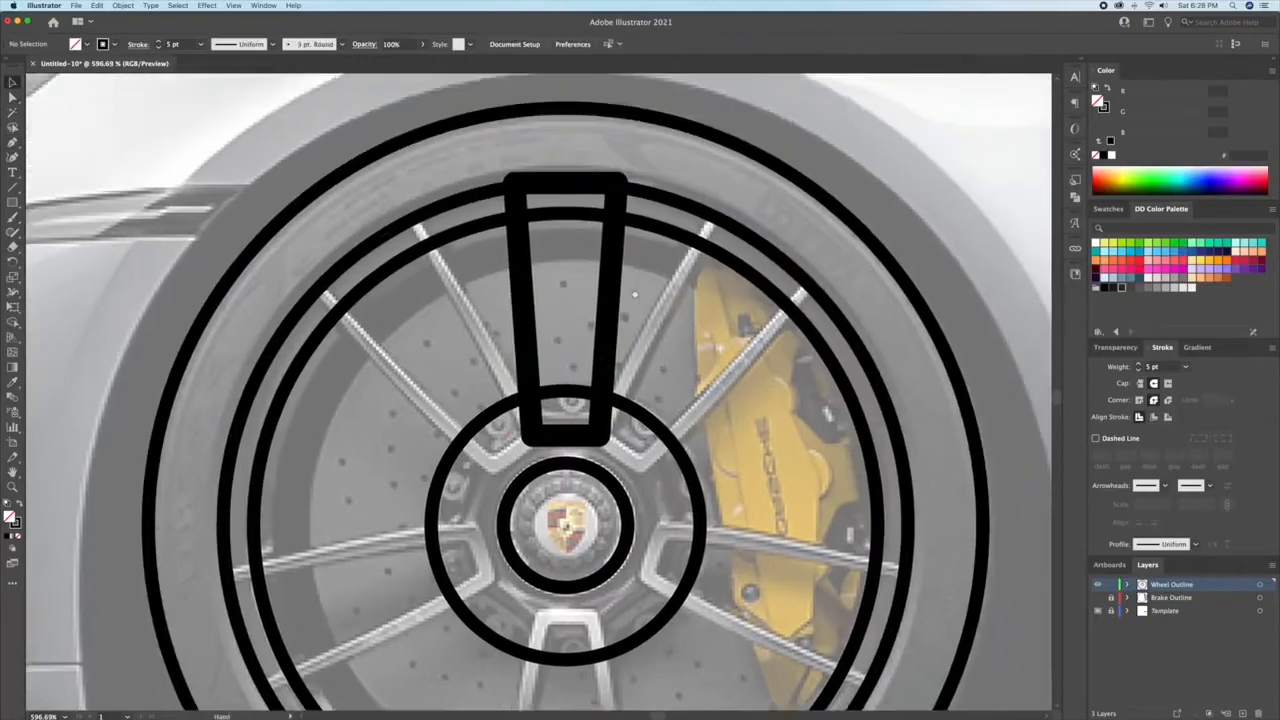
{"action": "key", "text": "plus"}
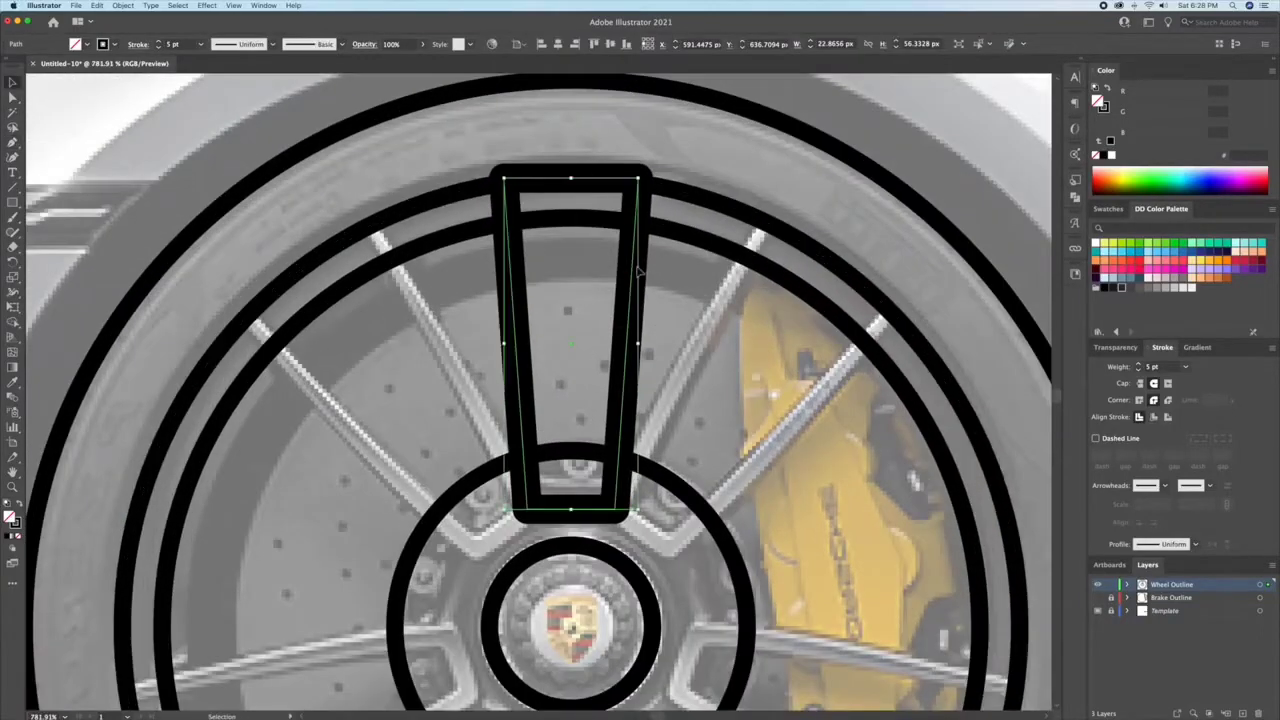
{"action": "double_click", "coordinate": [580, 183]}
{"action": "left_click", "coordinate": [573, 180]}
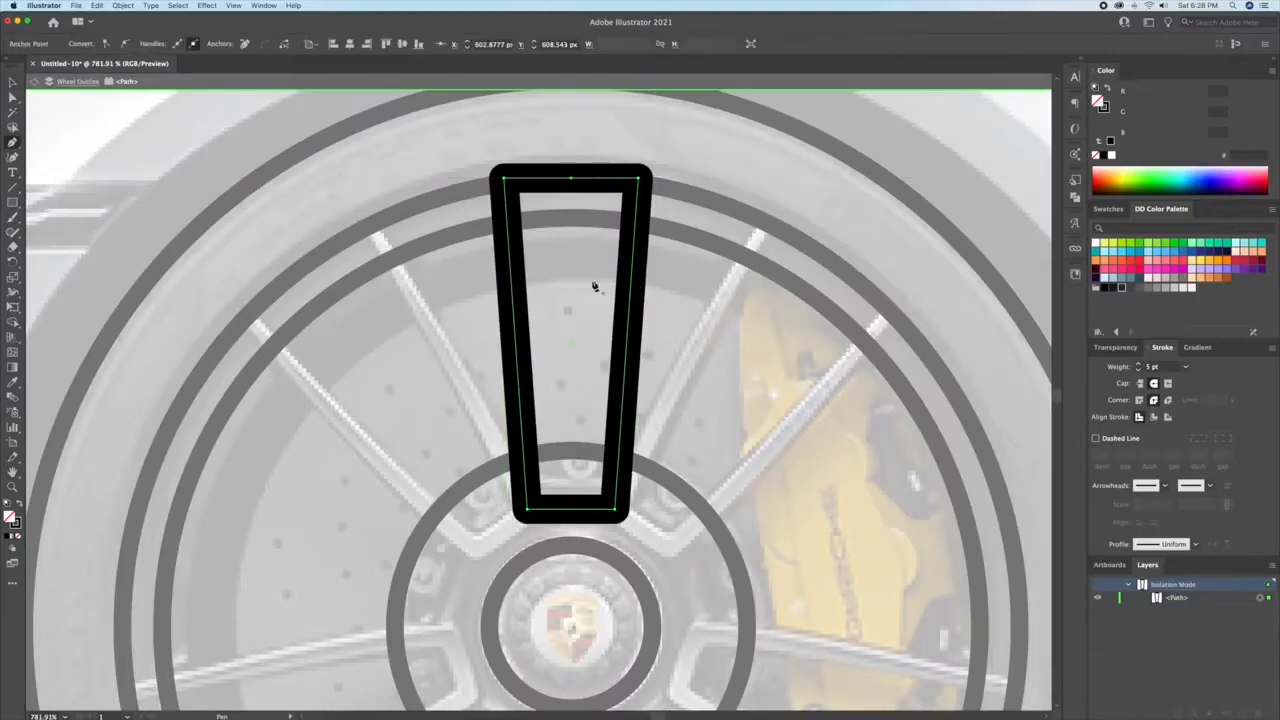
Step: Delete the spoke's right half and remaining top segment, keeping only the left side and half of the base
{"action": "left_click", "coordinate": [615, 509]}
{"action": "key", "text": "Delete"}
{"action": "left_click", "coordinate": [638, 178]}
{"action": "key", "text": "Delete"}
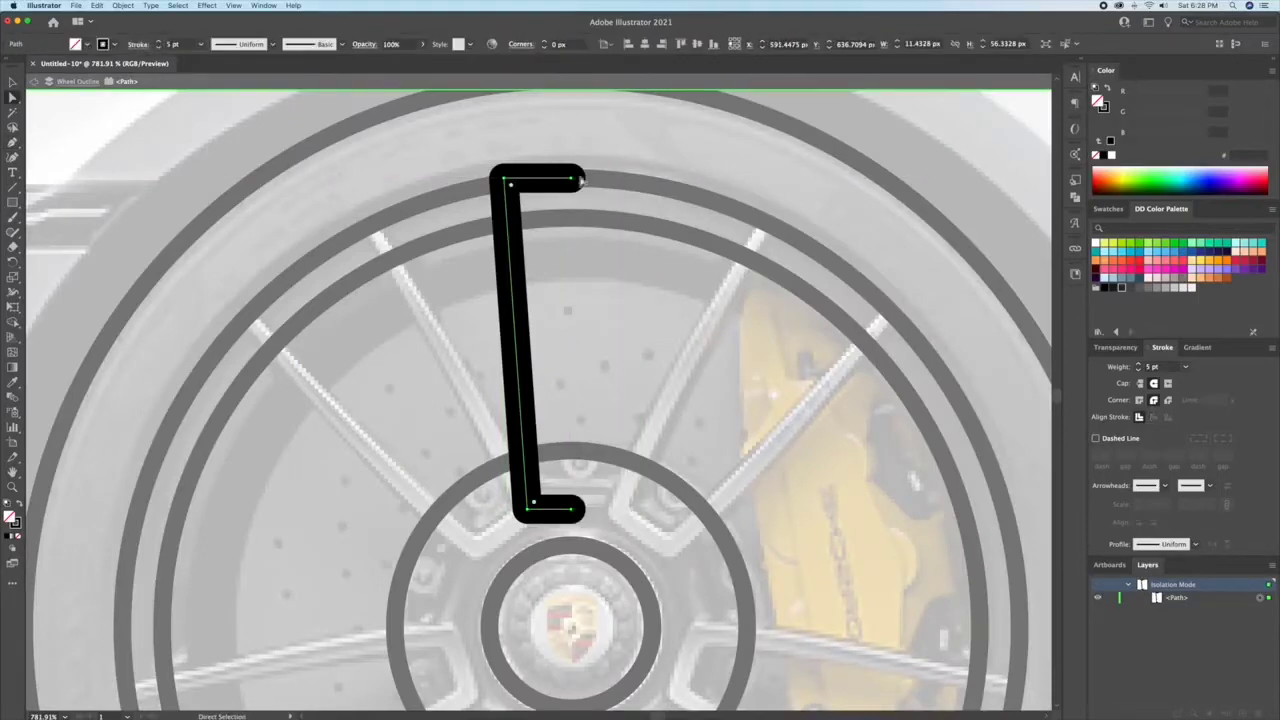
{"action": "left_click", "coordinate": [572, 178]}
{"action": "key", "text": "Delete"}
{"action": "left_click", "coordinate": [571, 208]}
Step: Taper the spoke line by narrowing the stroke at its upper end with the Width tool
{"action": "key", "text": "v"}
{"action": "left_click", "coordinate": [507, 298]}
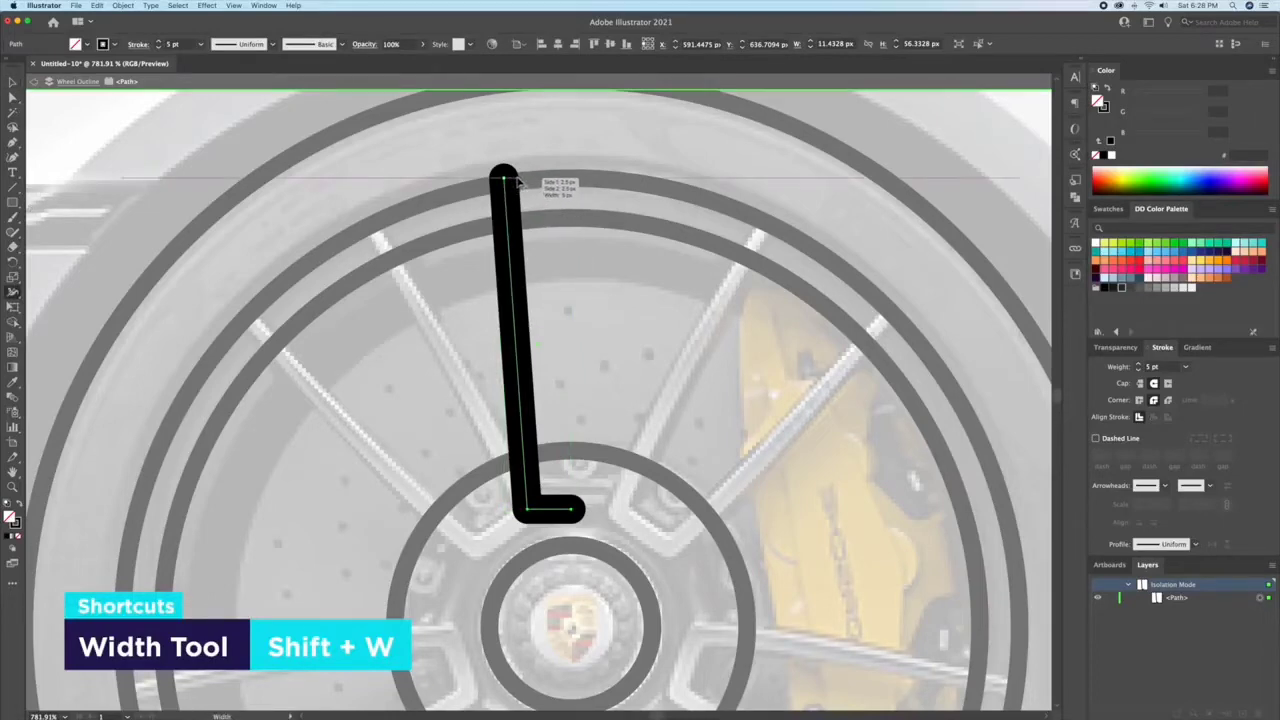
{"action": "left_click_drag", "start_coordinate": [517, 181], "coordinate": [513, 183]}
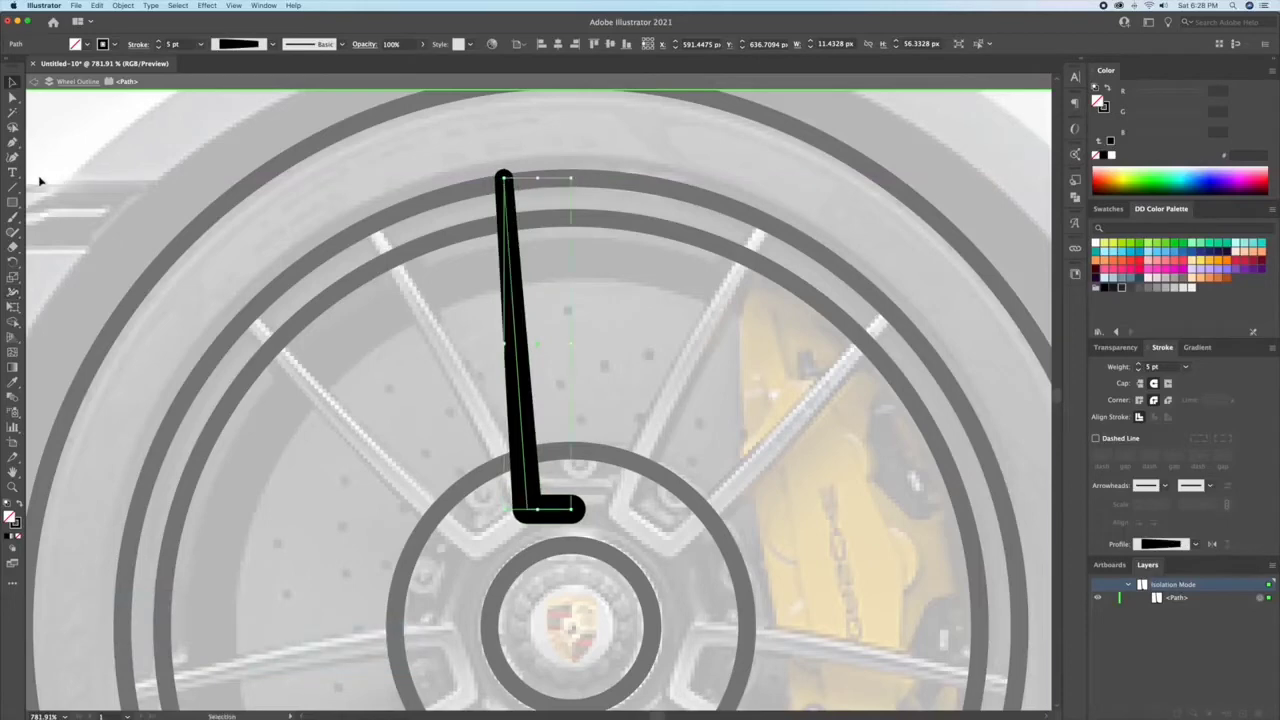
Step: Bend the middle of the spoke line slightly outward with the Curvature tool
{"action": "key", "text": "shift+apostrophe"}
{"action": "left_click_drag", "start_coordinate": [513, 342], "coordinate": [506, 340]}
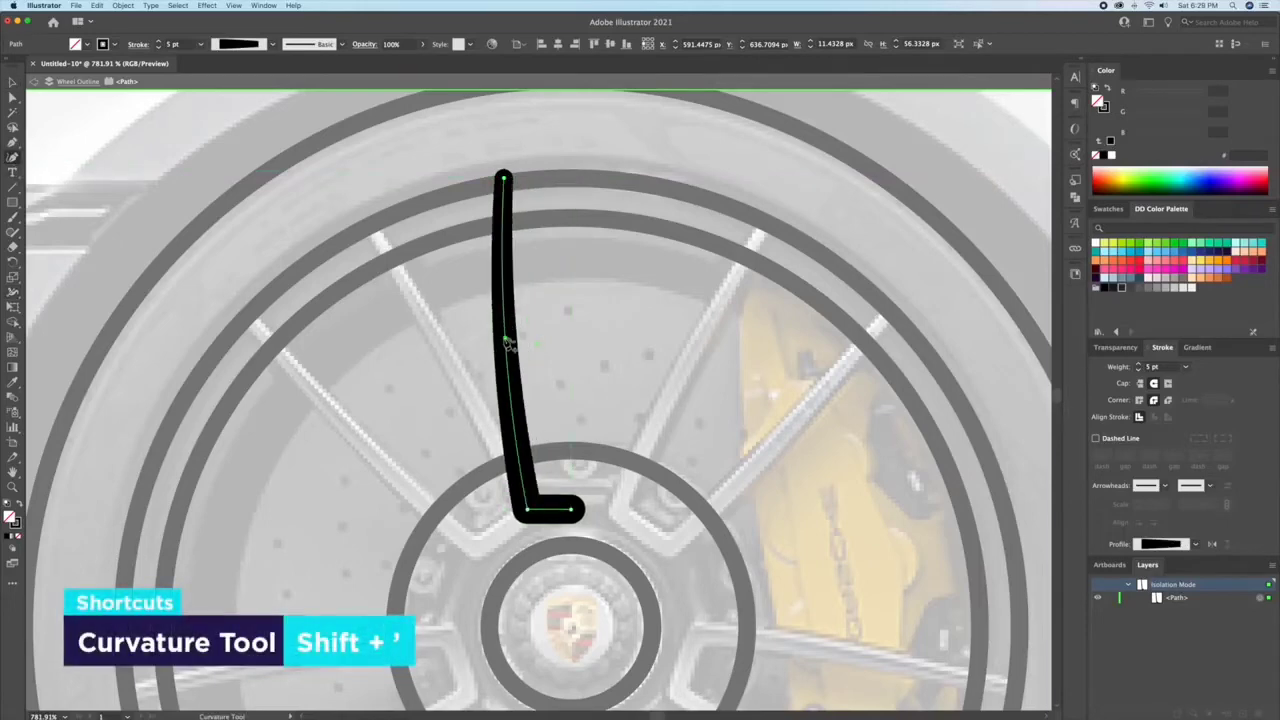
{"action": "key", "text": "v"}
{"action": "left_click", "coordinate": [563, 417]}
{"action": "key", "text": "a"}
{"action": "left_click", "coordinate": [529, 511]}
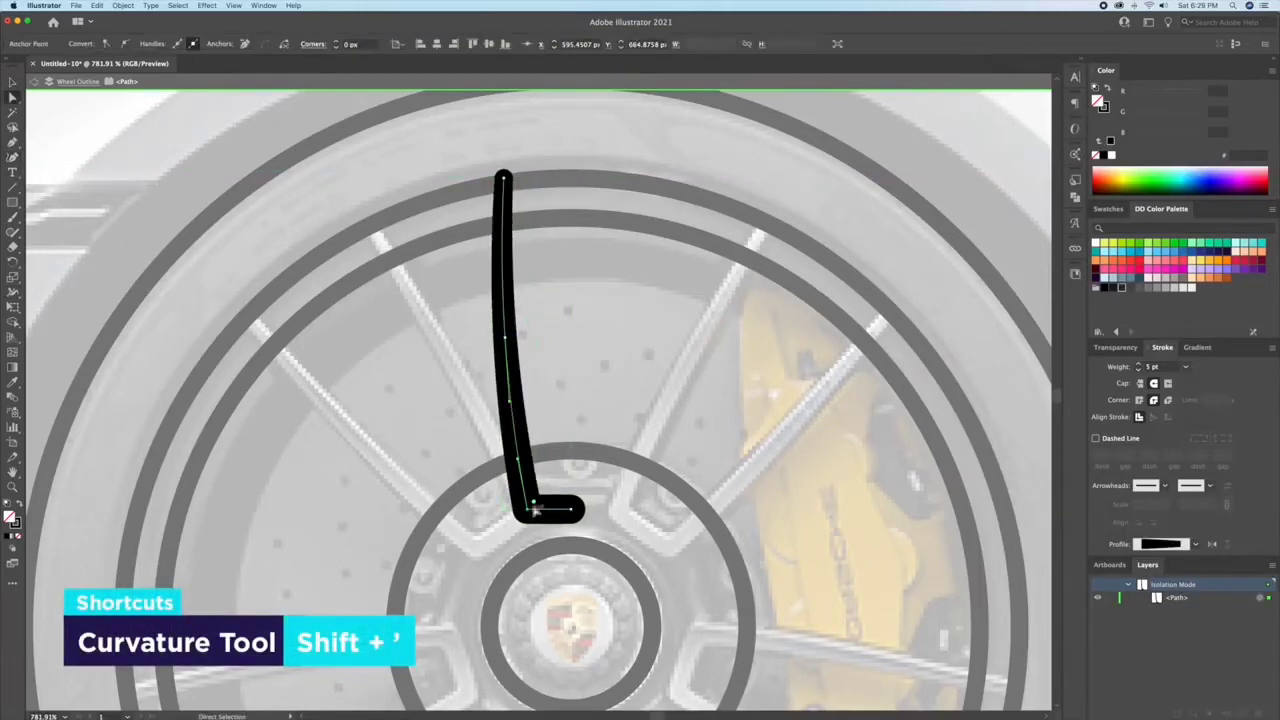
{"action": "key", "text": "v"}
{"action": "left_click", "coordinate": [543, 337]}
Step: Reflect a copy of the spoke line across the vertical axis through the end of its base
{"action": "left_click", "coordinate": [509, 461]}
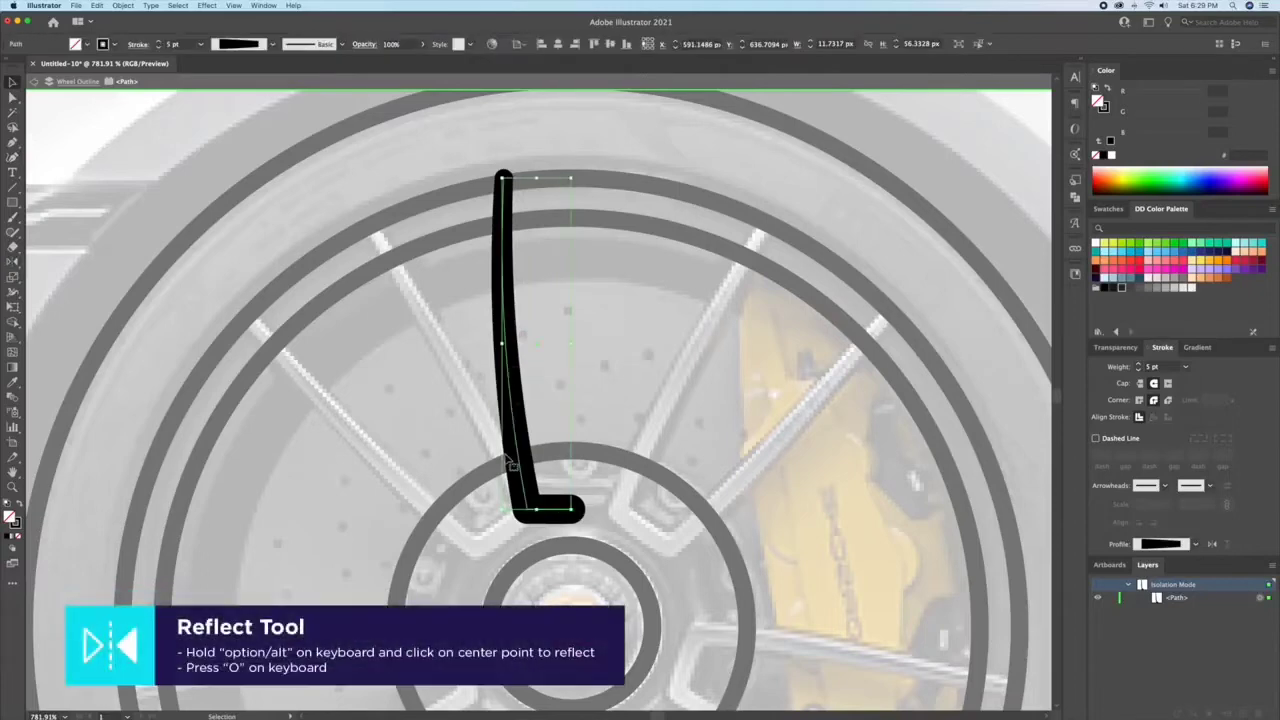
{"action": "left_click", "coordinate": [571, 510], "text": "alt"}
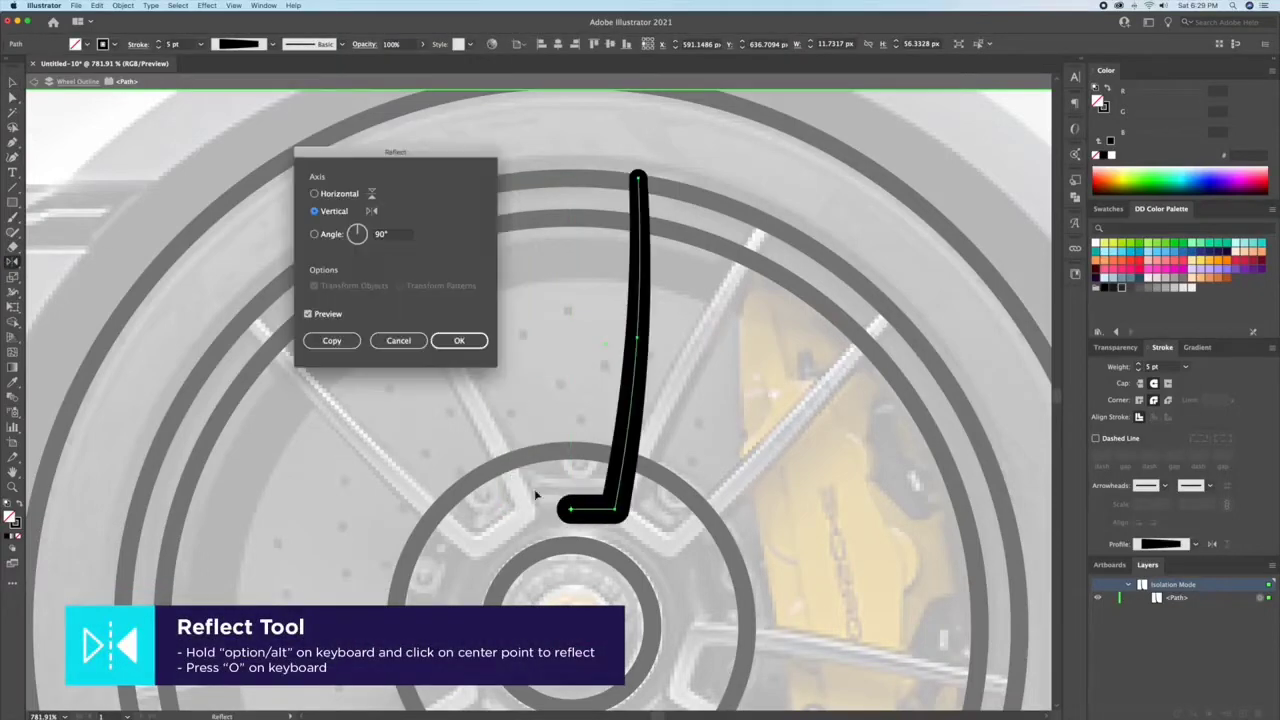
{"action": "left_click", "coordinate": [334, 344]}
{"action": "key", "text": "v"}
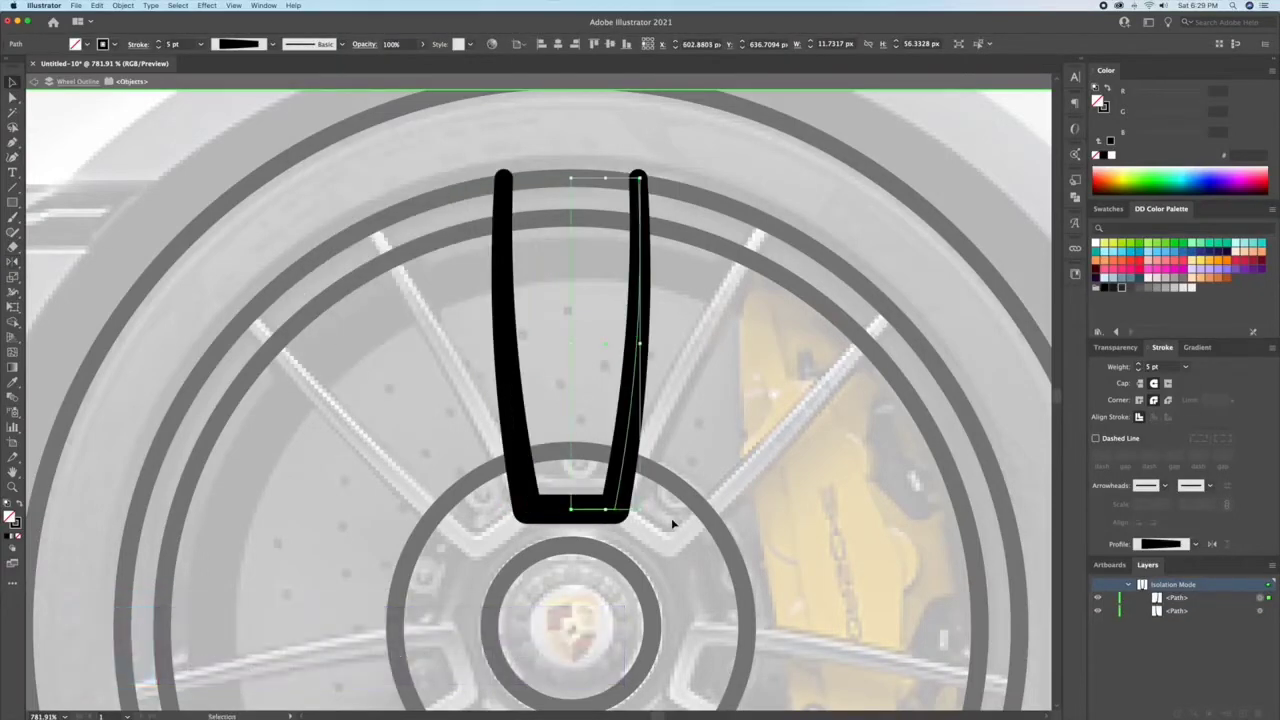
{"action": "left_click", "coordinate": [736, 390]}
Step: Select both halves of the spoke and convert their strokes to filled shapes with Outline Stroke
{"action": "left_click_drag", "start_coordinate": [738, 389], "coordinate": [471, 386]}
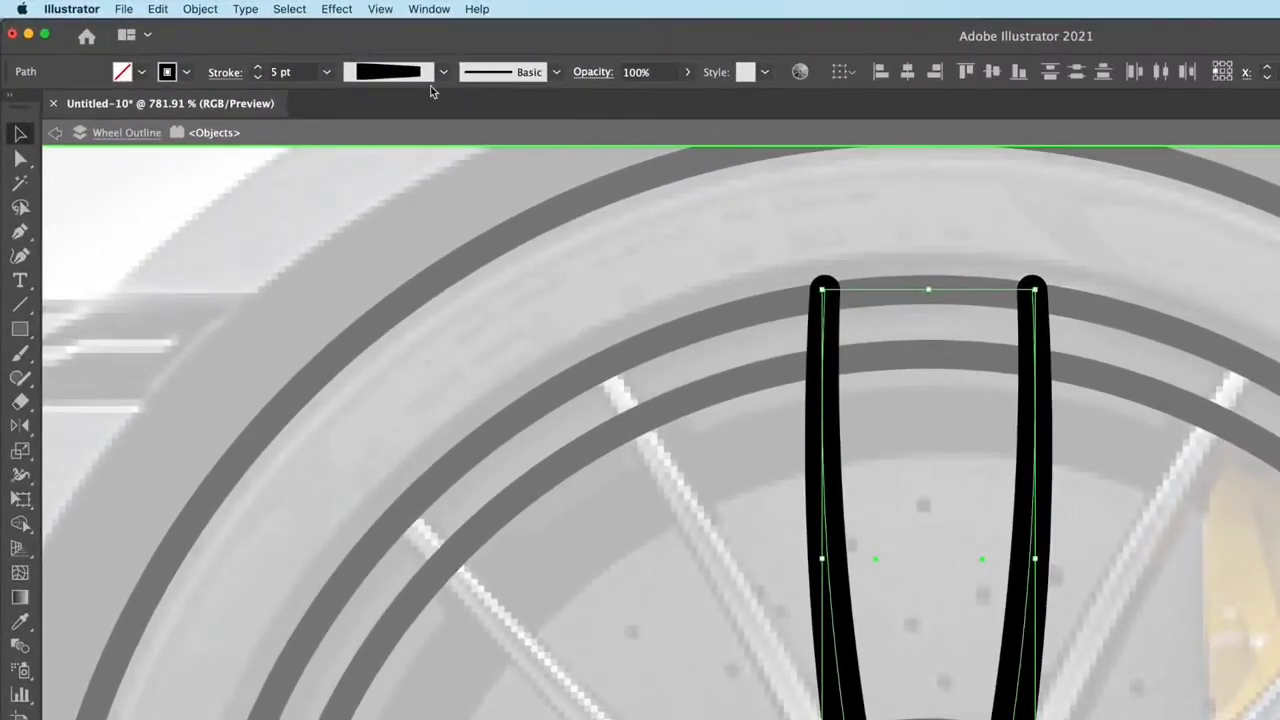
{"action": "left_click", "coordinate": [202, 10]}
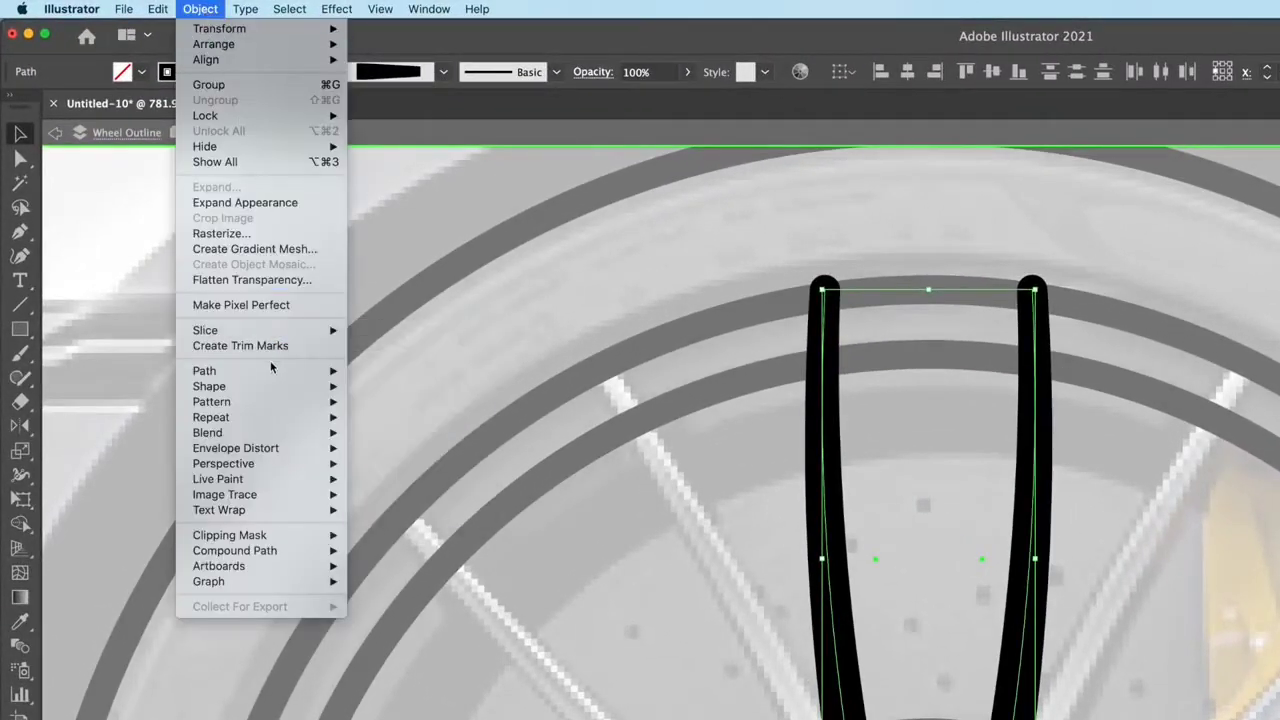
{"action": "mouse_move", "coordinate": [276, 370]}
{"action": "left_click", "coordinate": [408, 411]}
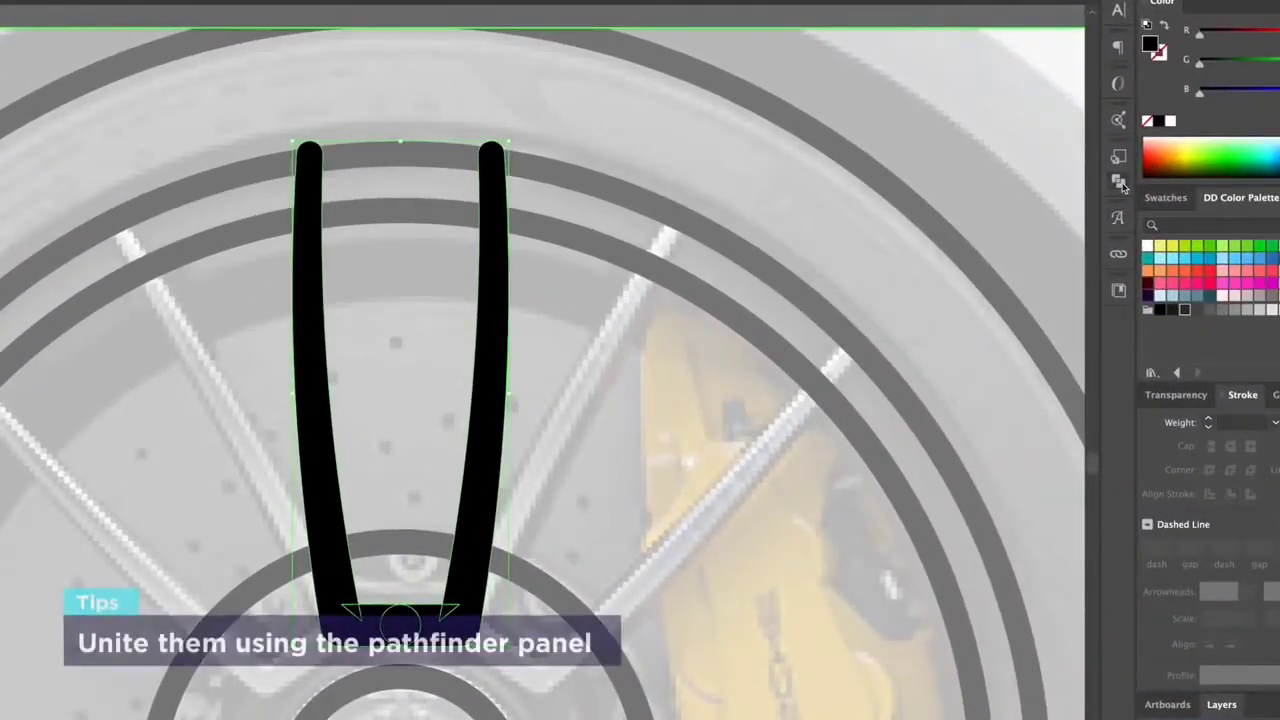
Step: Unite the two spoke halves into one shape and turn its black fill into a 3 pt outline
{"action": "left_click", "coordinate": [1119, 184]}
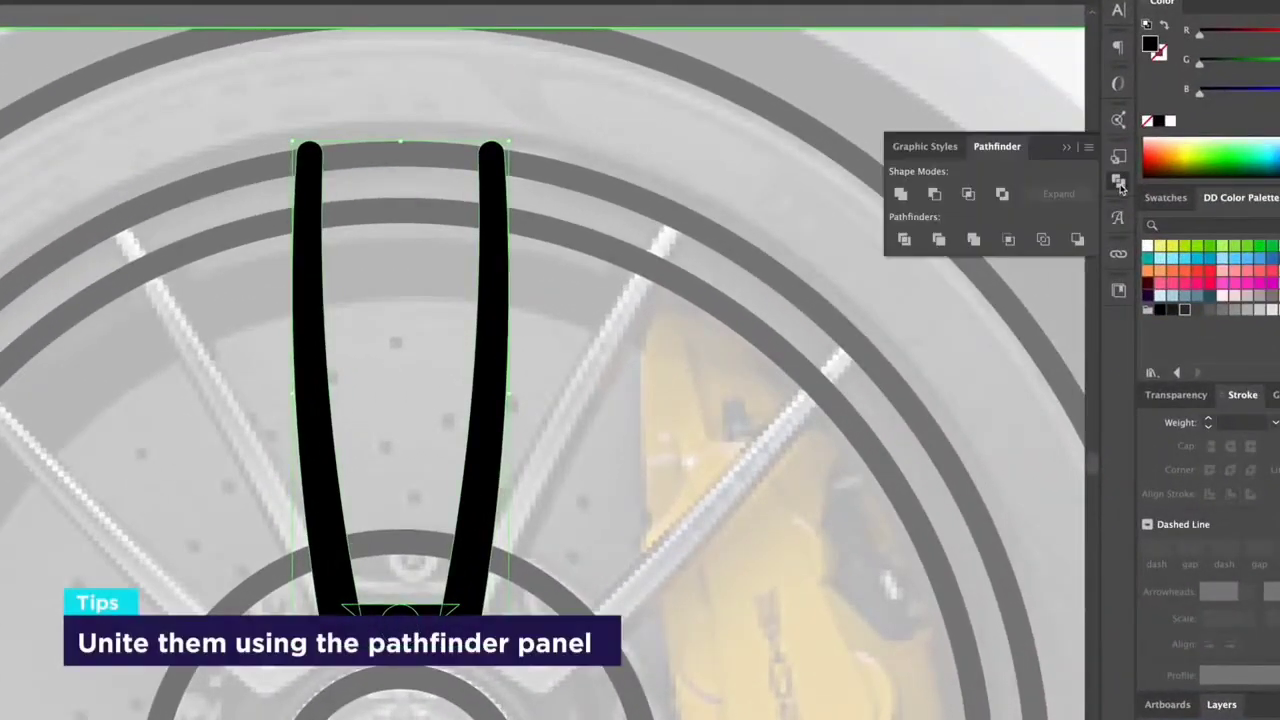
{"action": "left_click", "coordinate": [901, 193]}
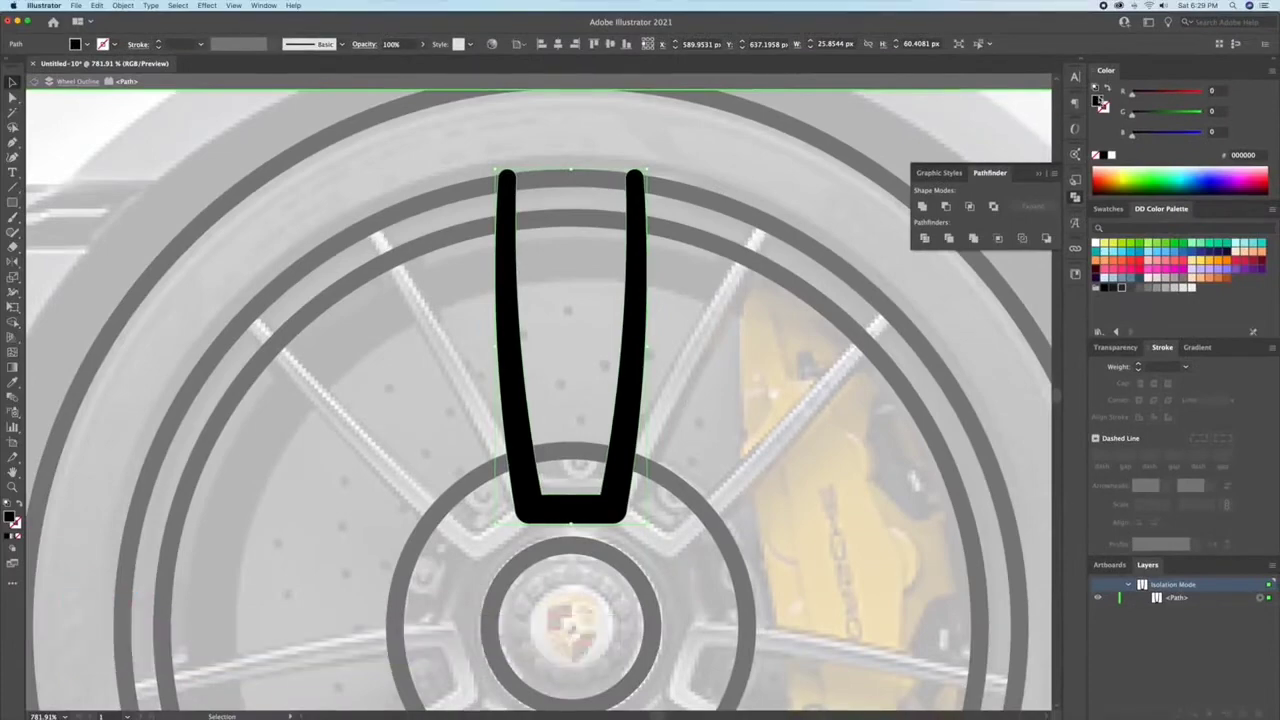
{"action": "key", "text": "shift+x"}
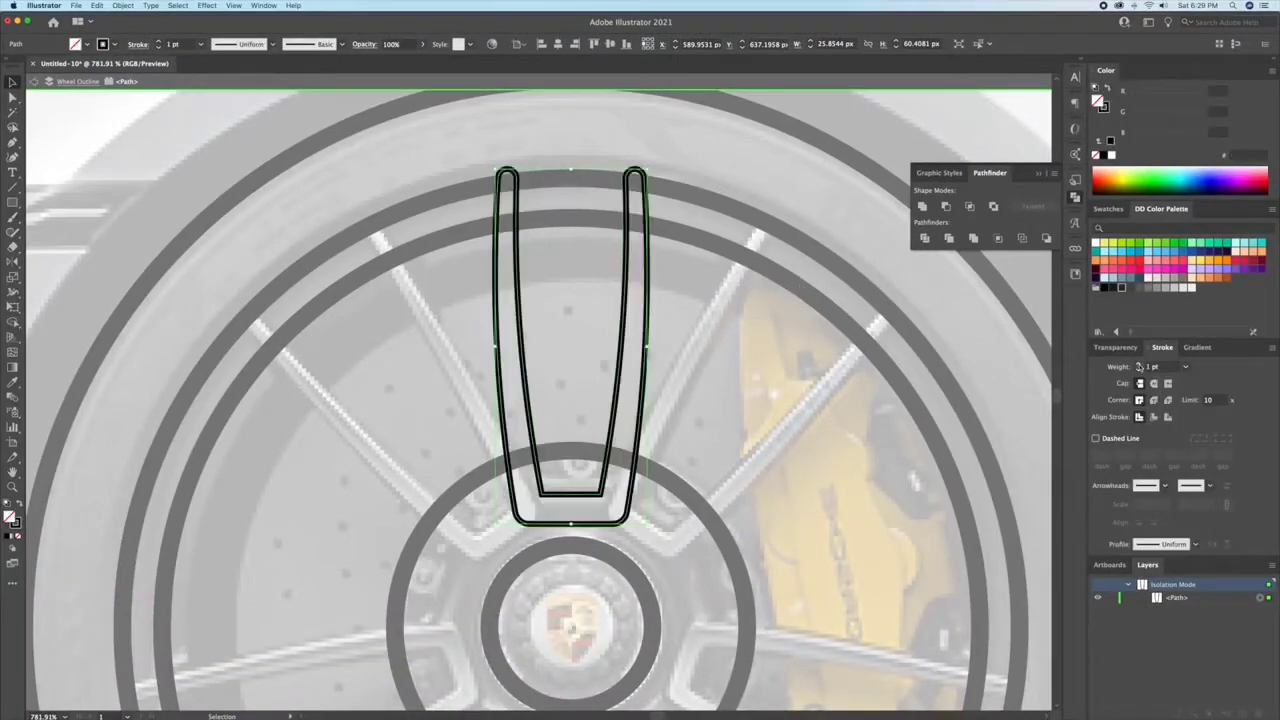
{"action": "double_click", "coordinate": [1139, 365]}
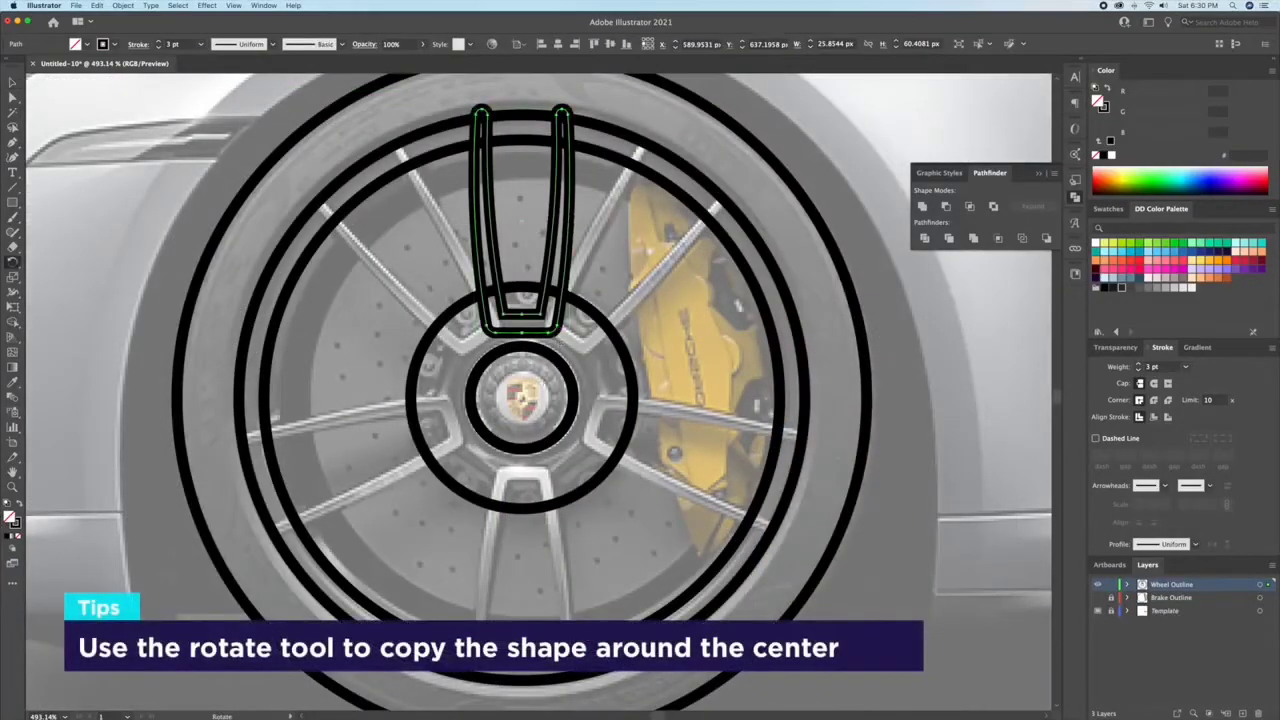
Step: Rotate a copy of the spoke around the wheel's centre and repeat the copy until five spokes are evenly spaced
{"action": "left_click", "coordinate": [524, 399], "text": "alt"}
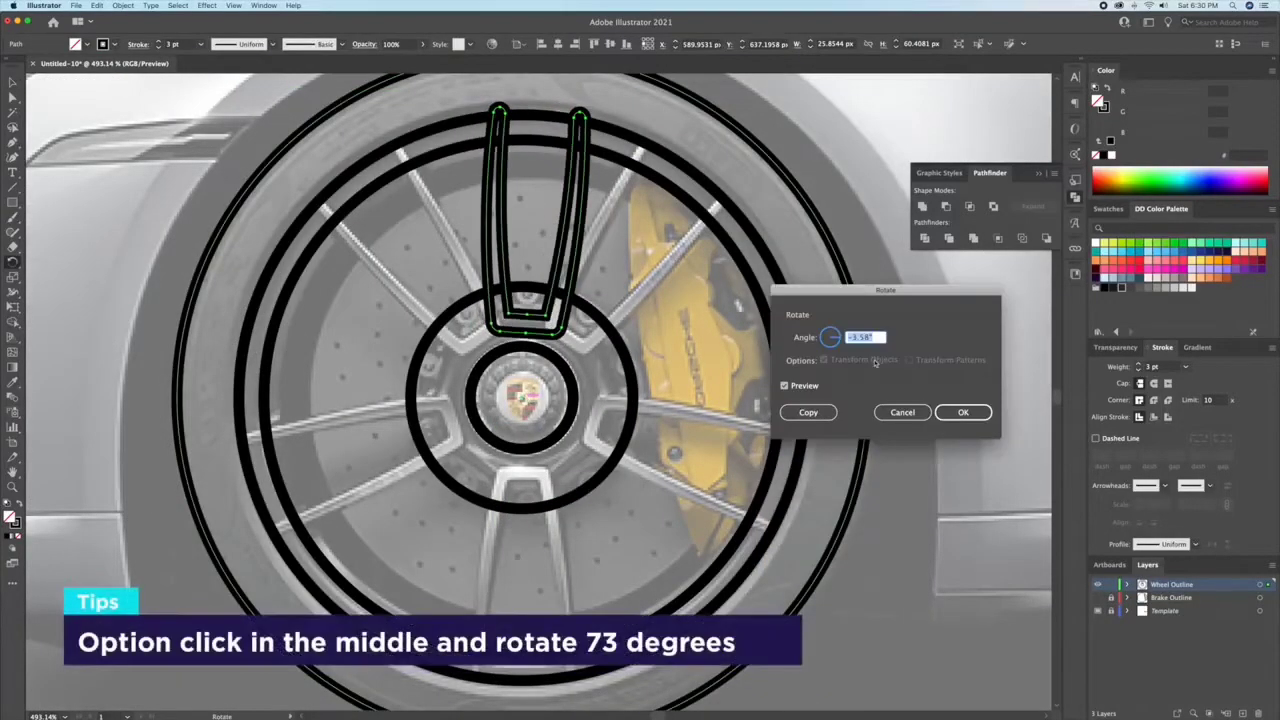
{"action": "left_click", "coordinate": [808, 412]}
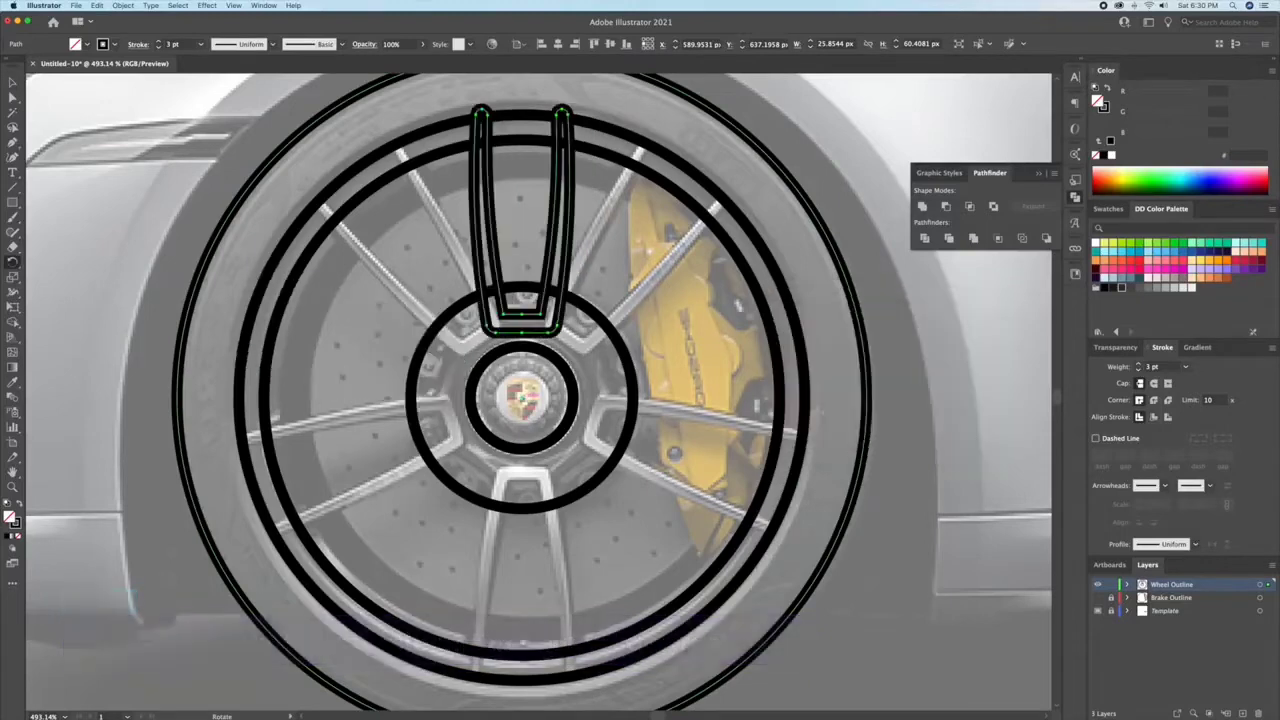
{"action": "key", "text": "super+d"}
{"action": "key", "text": "super+d"}
{"action": "key", "text": "super+d"}
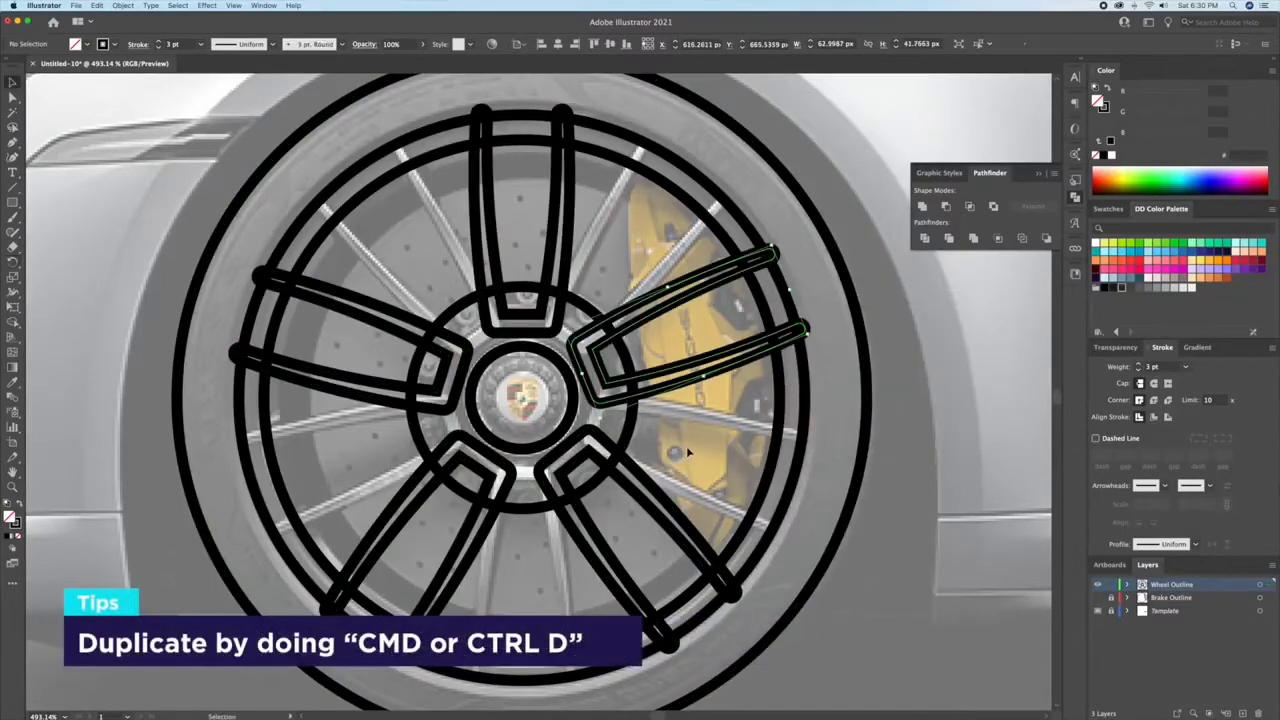
Step: Select all the wheel paths and merge the segments of the upper-right spoke with the Shape Builder tool
{"action": "left_click", "coordinate": [668, 413]}
{"action": "key", "text": "super+a"}
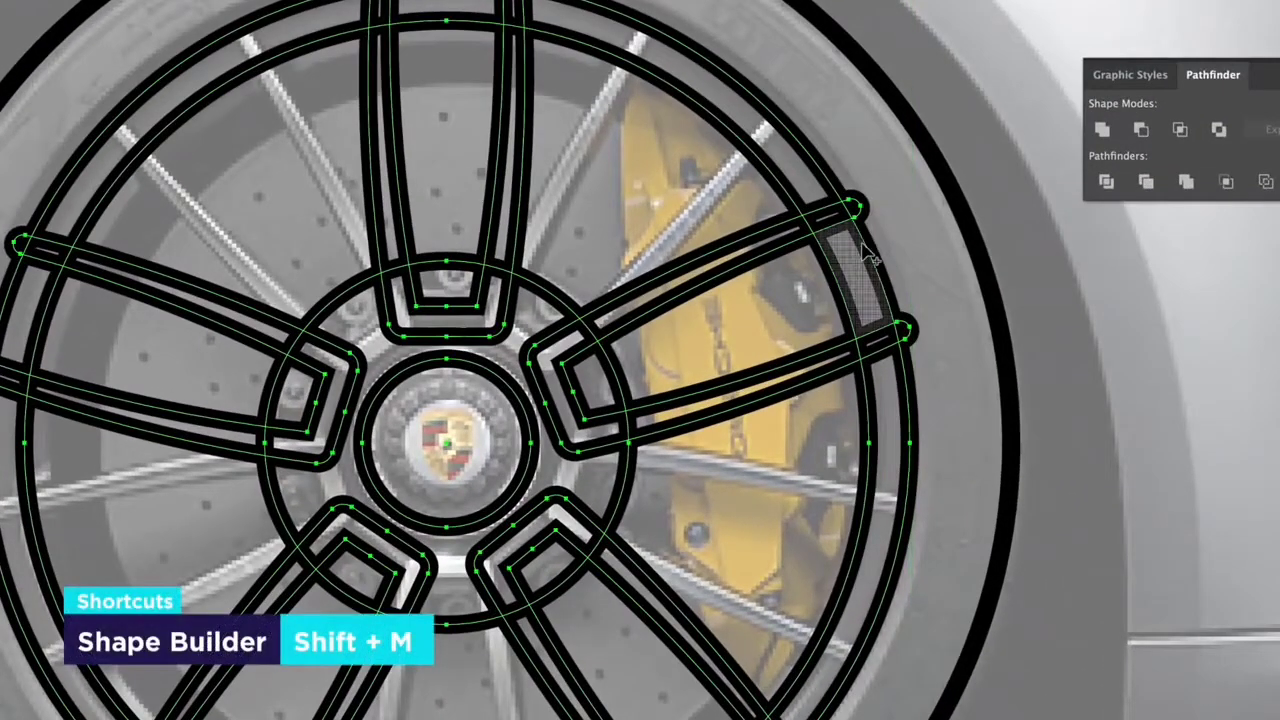
{"action": "left_click_drag", "start_coordinate": [853, 208], "coordinate": [755, 246]}
{"action": "left_click_drag", "start_coordinate": [609, 320], "coordinate": [568, 341]}
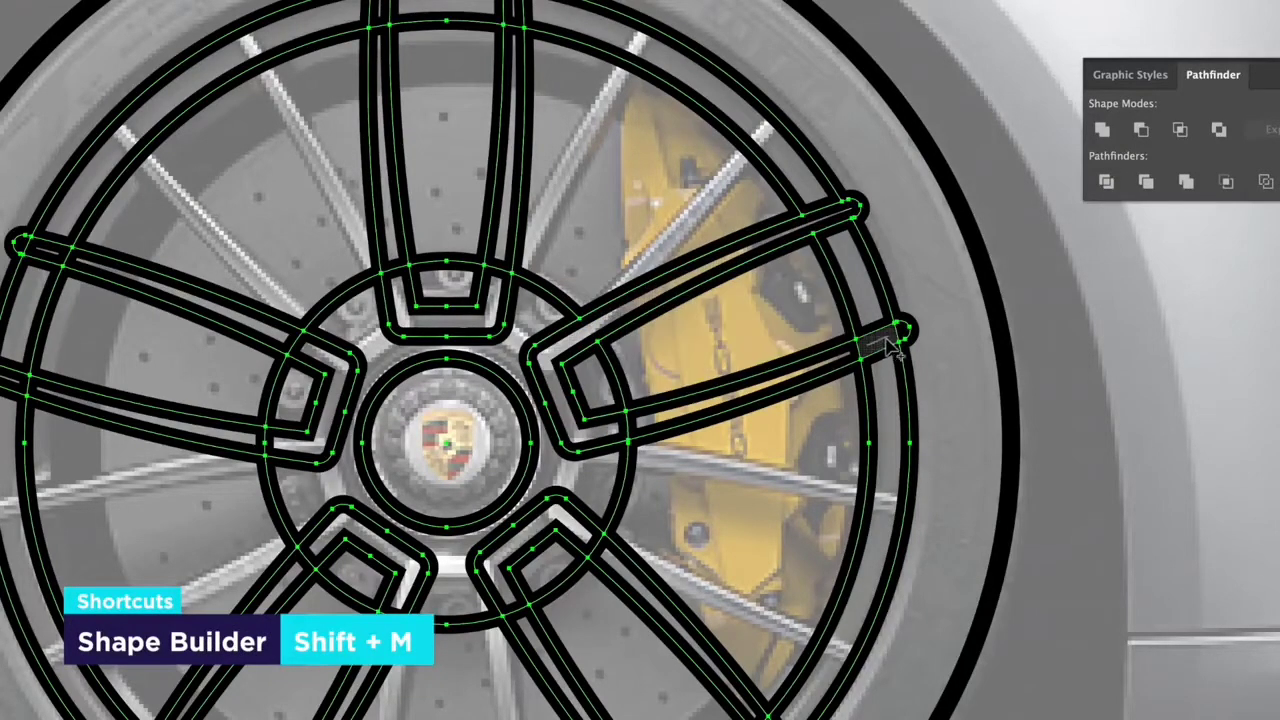
{"action": "left_click_drag", "start_coordinate": [903, 340], "coordinate": [650, 436]}
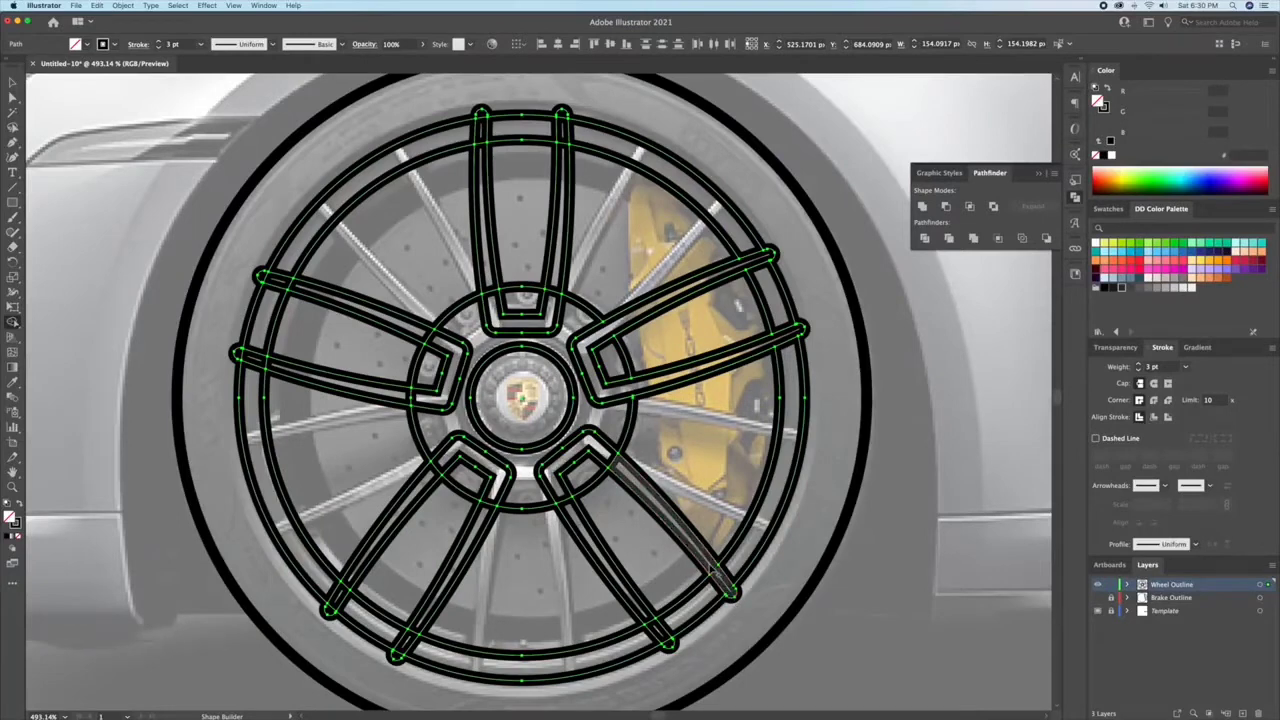
Step: Merge the overlapping segments of the other four spokes with the Shape Builder and deselect the artwork
{"action": "left_click_drag", "start_coordinate": [668, 645], "coordinate": [666, 642]}
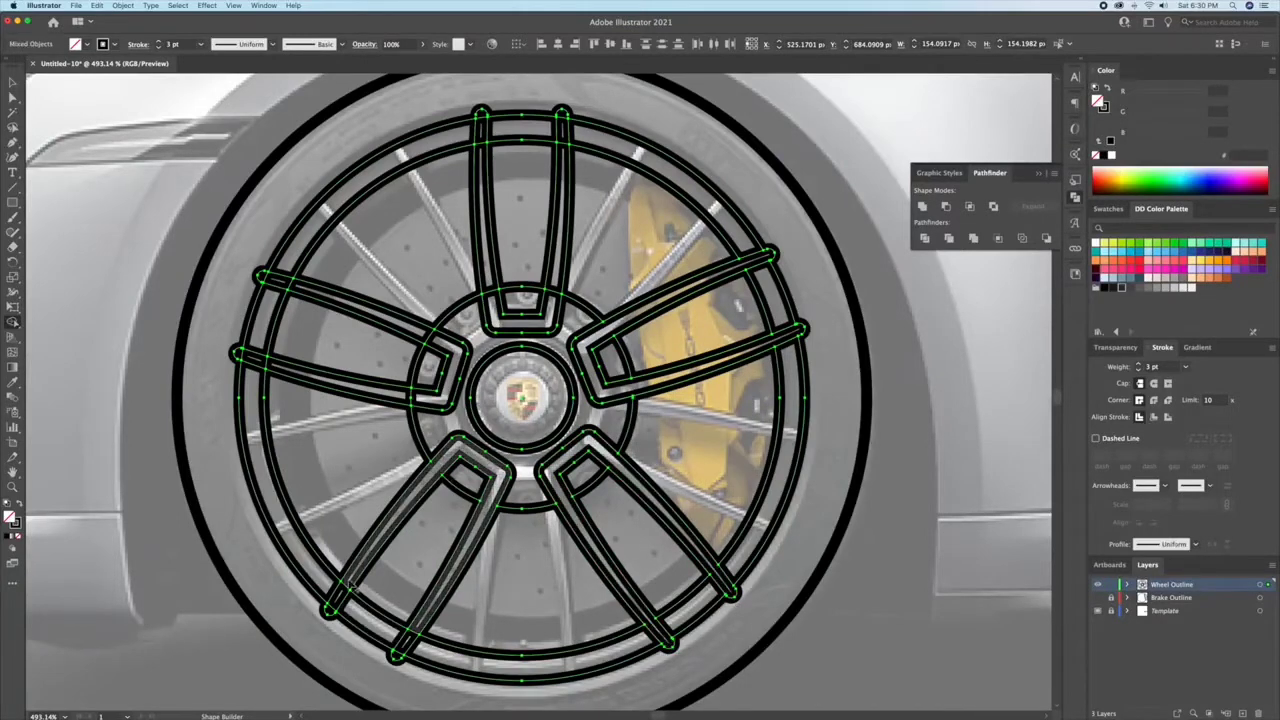
{"action": "left_click_drag", "start_coordinate": [285, 375], "coordinate": [262, 365]}
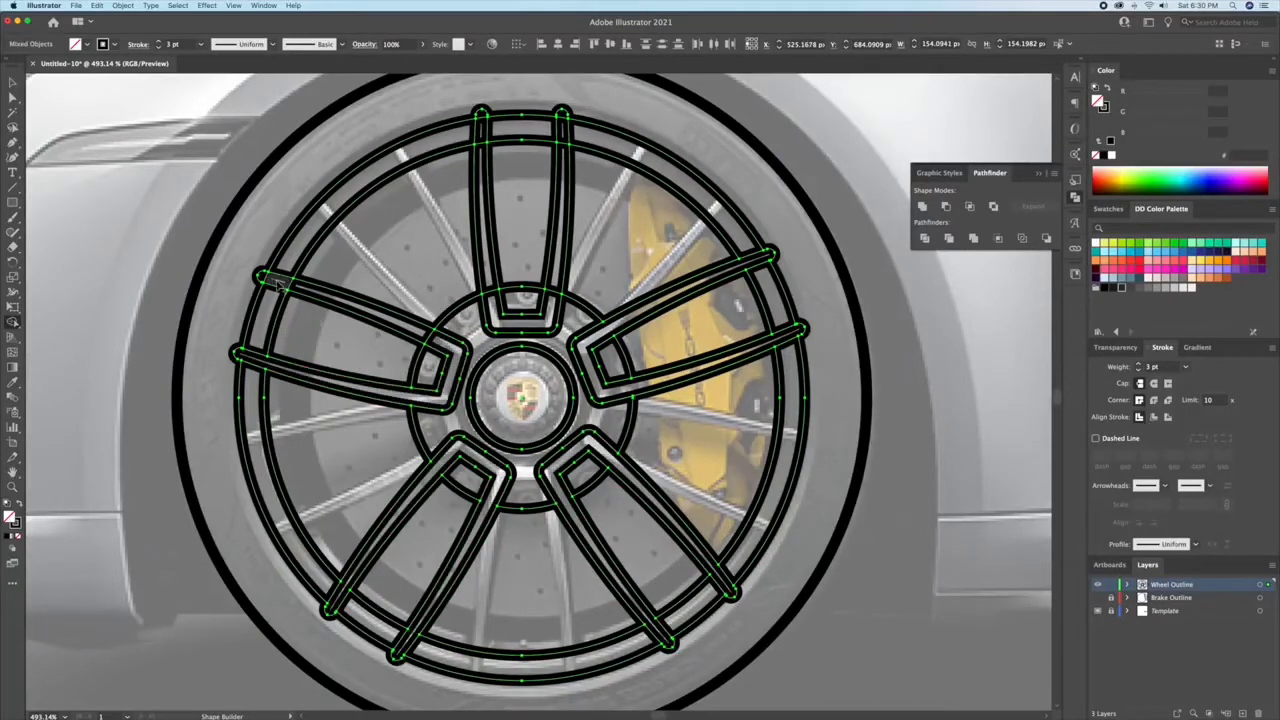
{"action": "left_click_drag", "start_coordinate": [570, 287], "coordinate": [562, 118]}
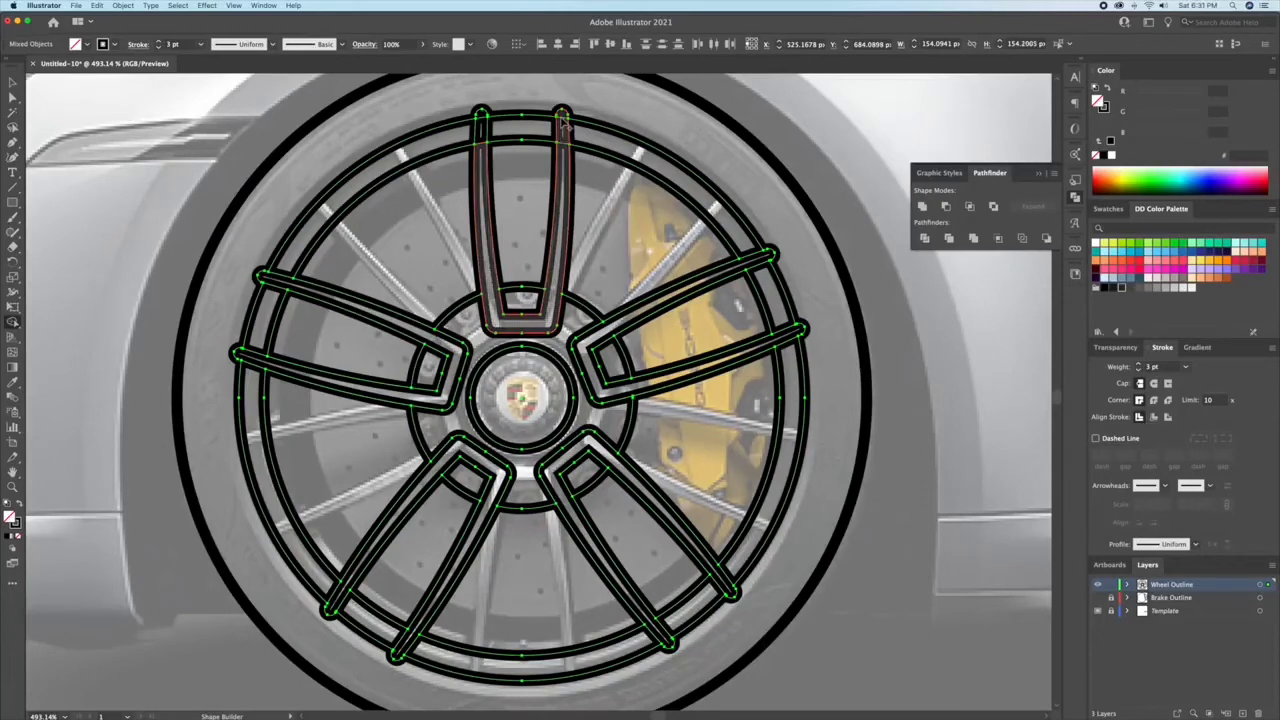
{"action": "left_click_drag", "start_coordinate": [484, 119], "coordinate": [484, 119]}
{"action": "key", "text": "super+shift+a"}
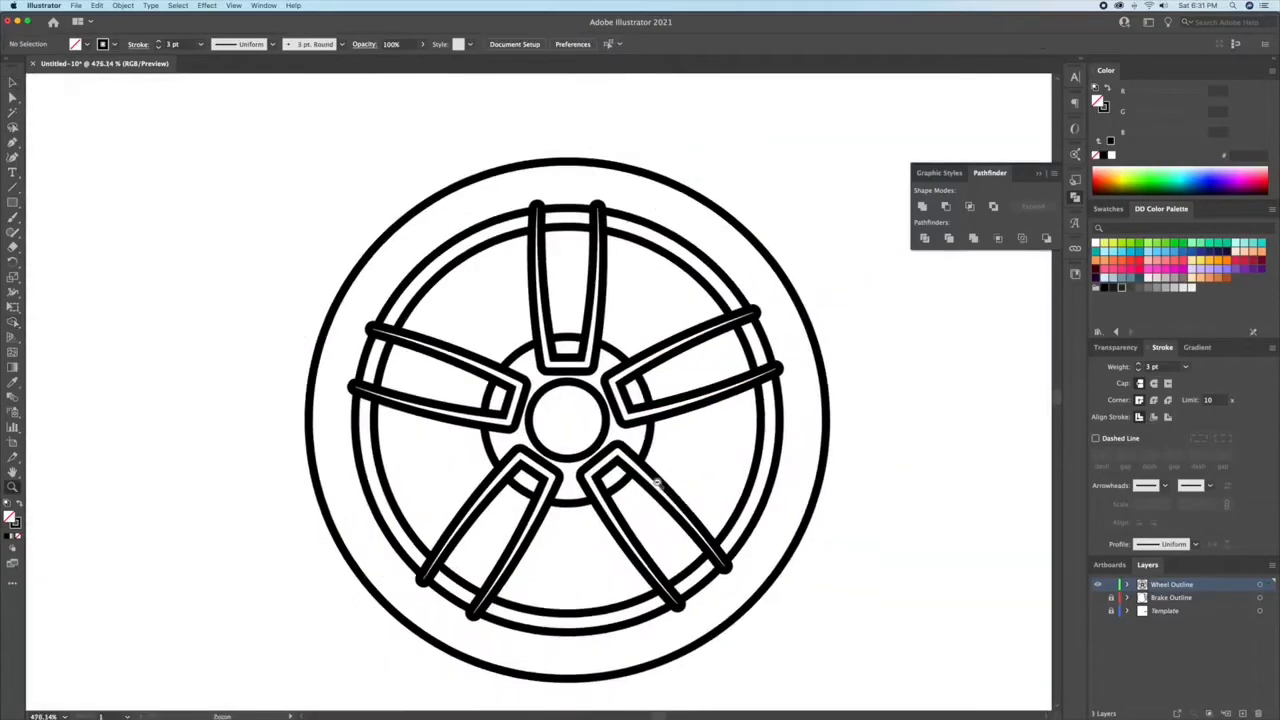
Step: Rotate the rim and spokes without the tyre outline until one spoke points straight down as in the template
{"action": "key", "text": "super+a"}
{"action": "left_click", "coordinate": [711, 208], "text": "shift"}
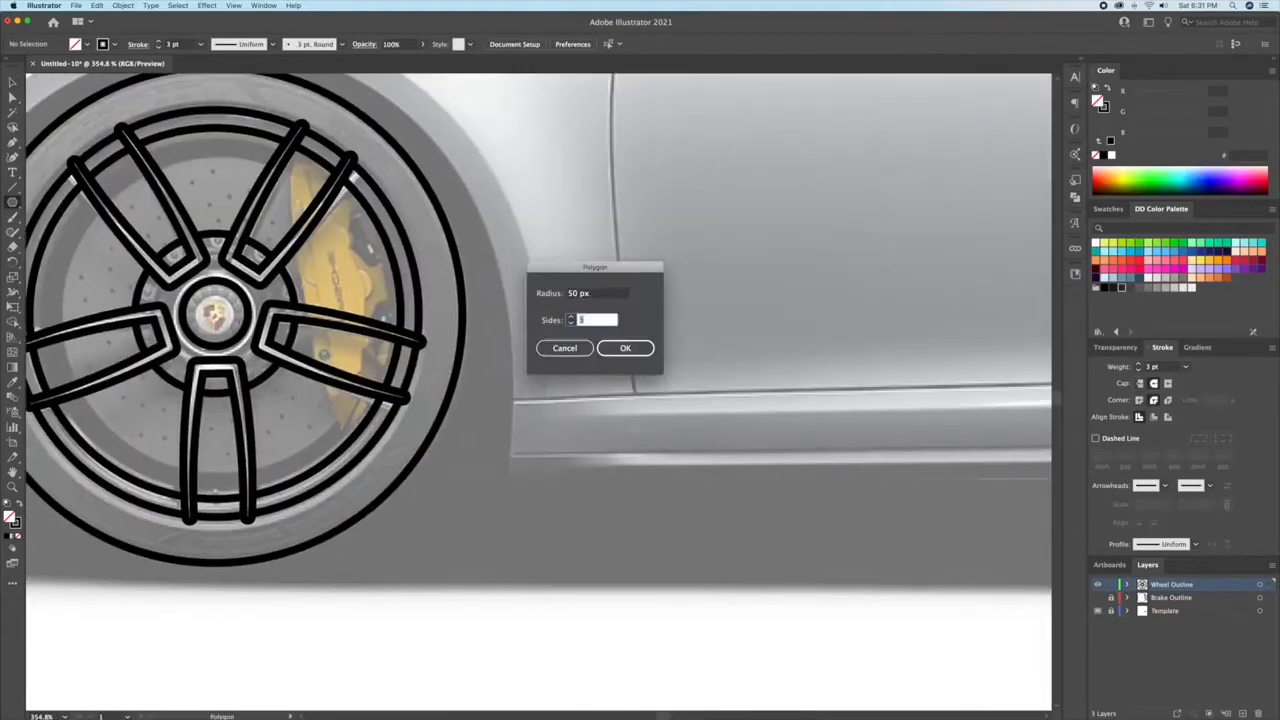
{"action": "key", "text": "Return"}
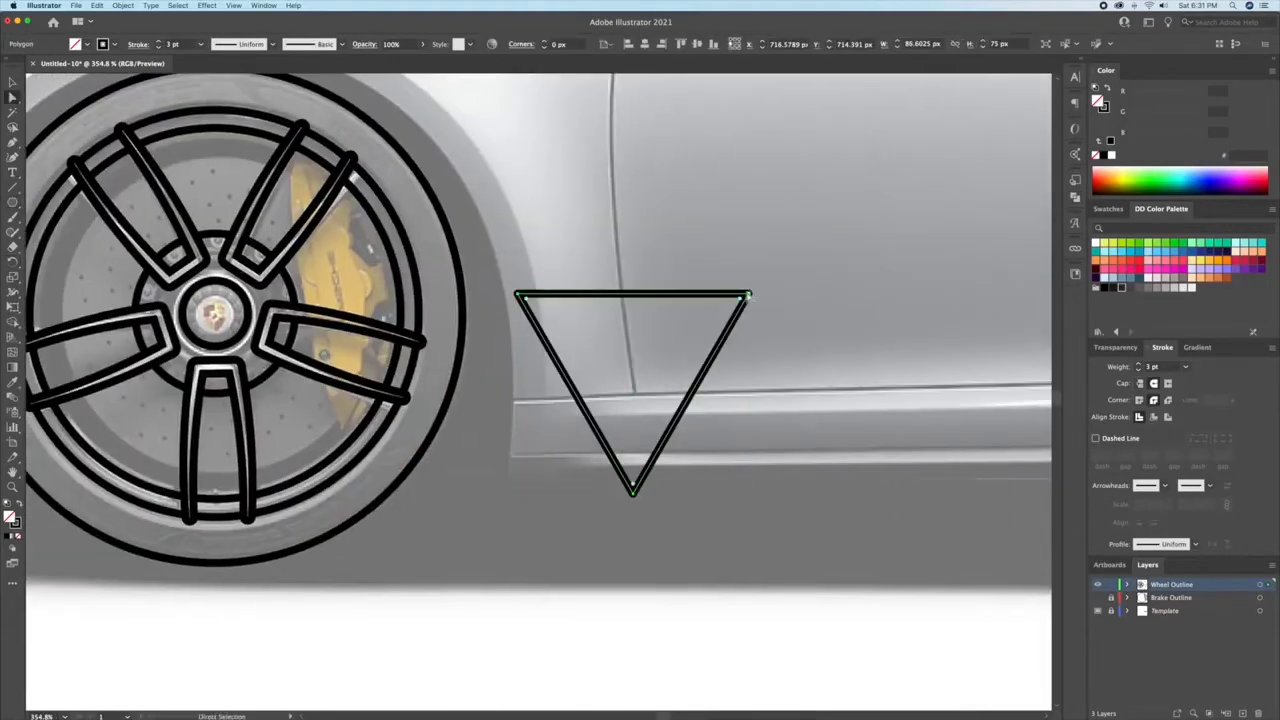
Step: Cut the triangle down to its left half by adding a midpoint on its upper edge and removing the right corner
{"action": "key", "text": "p"}
{"action": "left_click", "coordinate": [633, 294]}
{"action": "left_click", "coordinate": [749, 294]}
{"action": "key", "text": "Delete"}
{"action": "left_click", "coordinate": [633, 493]}
{"action": "left_click", "coordinate": [633, 294]}
Step: Resize the half triangle to about 32 by 68 px and bow its slanted side outward
{"action": "key", "text": "v"}
{"action": "left_click_drag", "start_coordinate": [517, 393], "coordinate": [533, 394]}
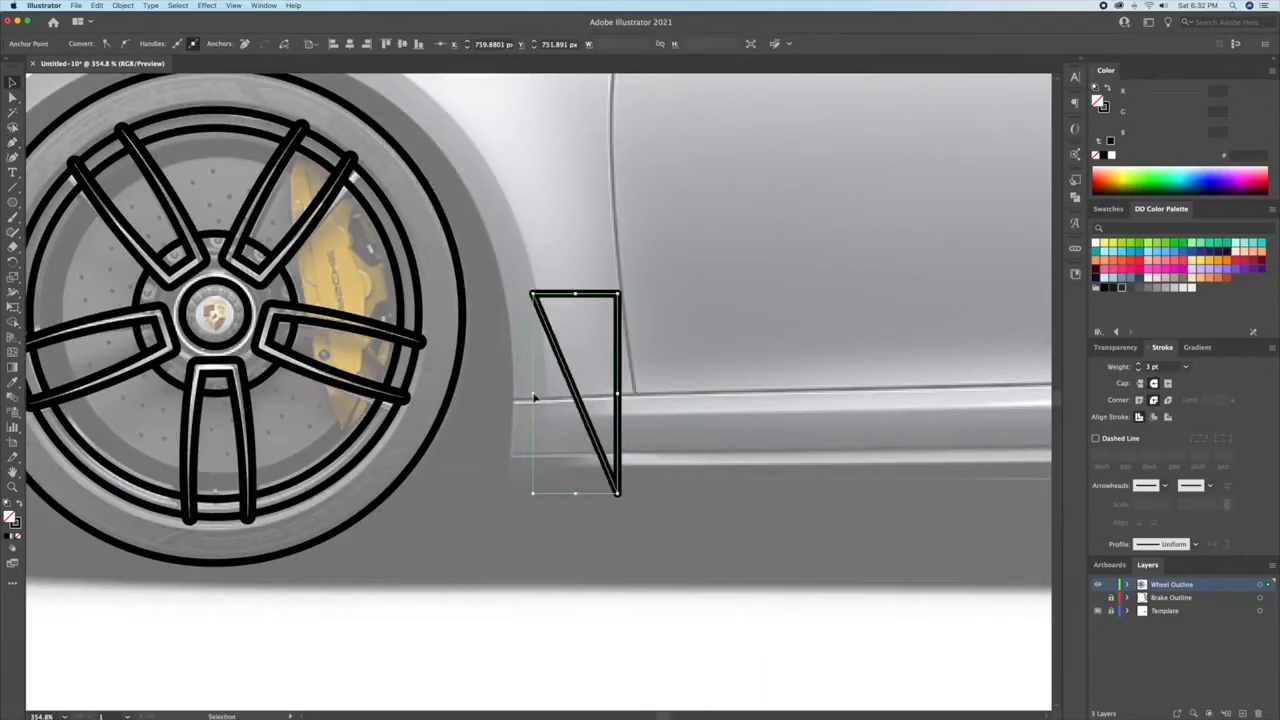
{"action": "left_click_drag", "start_coordinate": [575, 493], "coordinate": [575, 475]}
{"action": "key", "text": "shift+c"}
{"action": "left_click_drag", "start_coordinate": [574, 384], "coordinate": [550, 387]}
{"action": "key", "text": "v"}
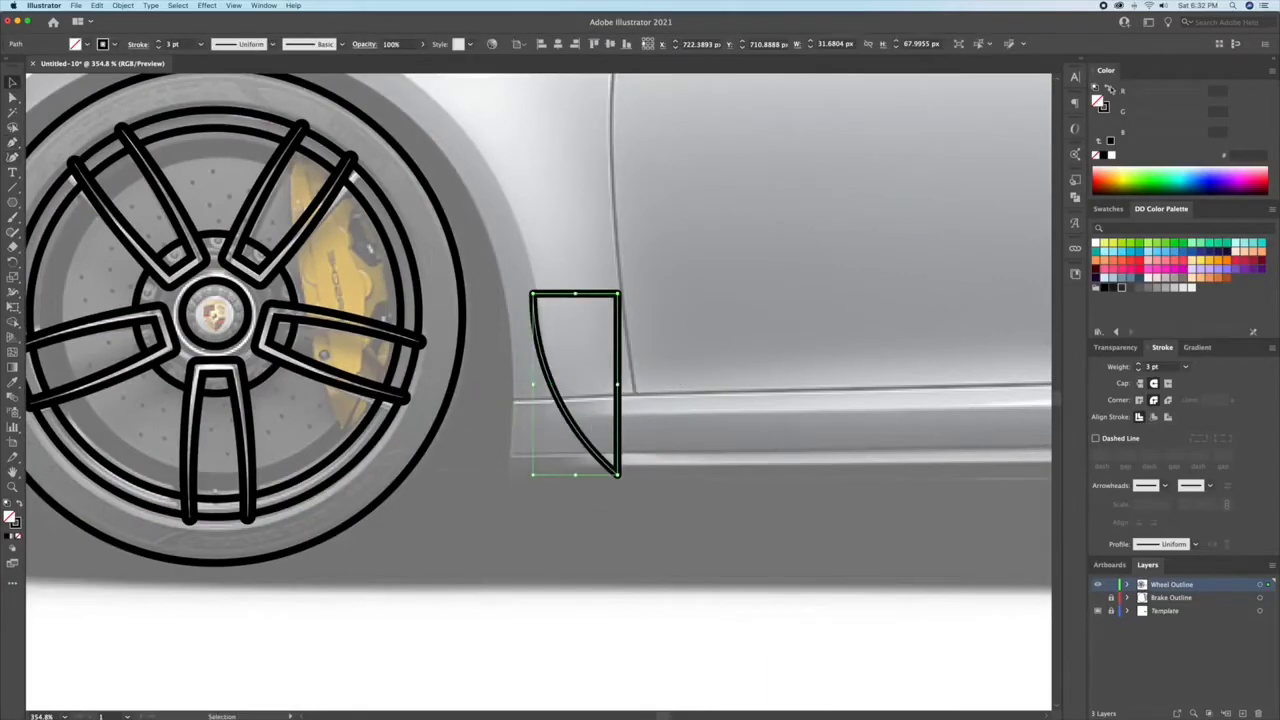
Step: Fill the half shield with black, reflect a copy across its straight edge and unite both halves
{"action": "left_click", "coordinate": [1109, 89]}
{"action": "key", "text": "o"}
{"action": "left_click", "coordinate": [617, 386], "text": "alt"}
{"action": "key", "text": "v"}
{"action": "left_click", "coordinate": [585, 360], "text": "shift"}
{"action": "left_click", "coordinate": [1075, 197]}
{"action": "left_click", "coordinate": [922, 206]}
Step: Bow the shield's upper edge upward, then scale the shield down and centre it inside the wheel hub
{"action": "key", "text": "shift+grave"}
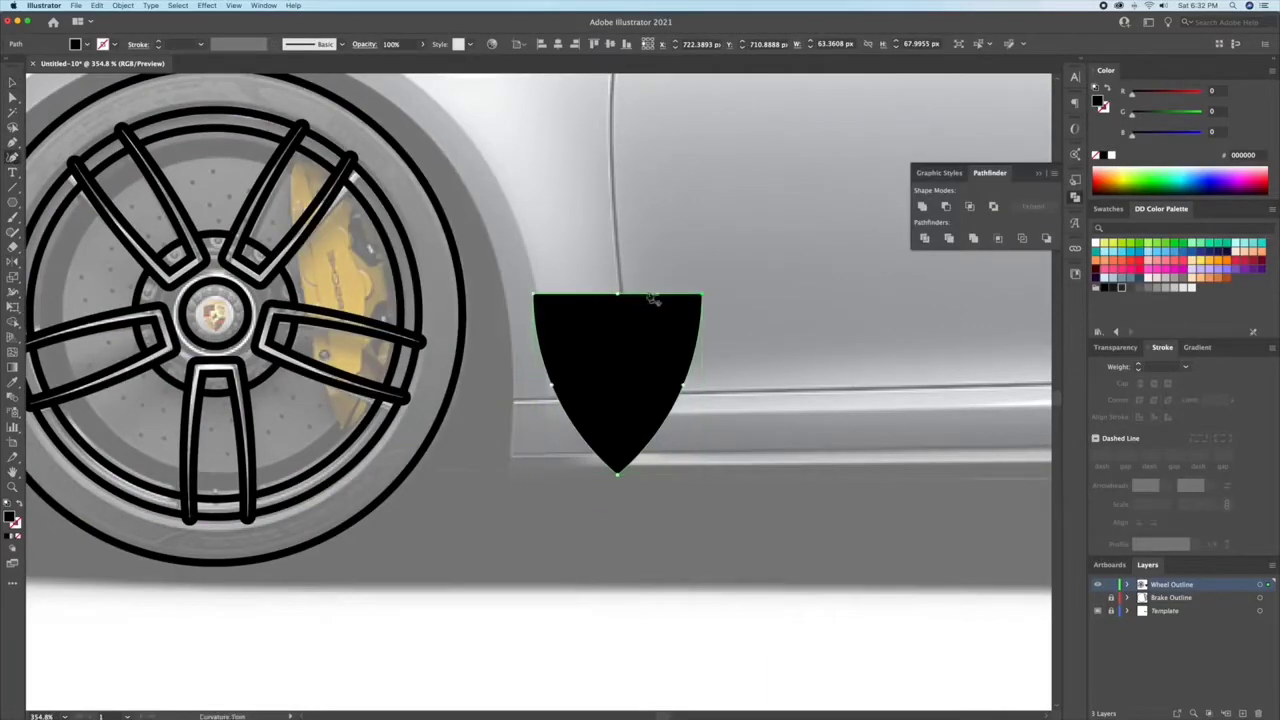
{"action": "left_click_drag", "start_coordinate": [617, 294], "coordinate": [617, 272]}
{"action": "key", "text": "v"}
{"action": "left_click_drag", "start_coordinate": [702, 272], "coordinate": [660, 323]}
{"action": "scroll", "coordinate": [640, 350], "scroll_direction": "left", "scroll_amount": 2}
{"action": "left_click_drag", "start_coordinate": [651, 375], "coordinate": [265, 331]}
{"action": "scroll", "coordinate": [265, 331], "scroll_direction": "up", "scroll_amount": 8}
{"action": "left_click_drag", "start_coordinate": [714, 257], "coordinate": [636, 354]}
{"action": "left_click_drag", "start_coordinate": [604, 387], "coordinate": [559, 351]}
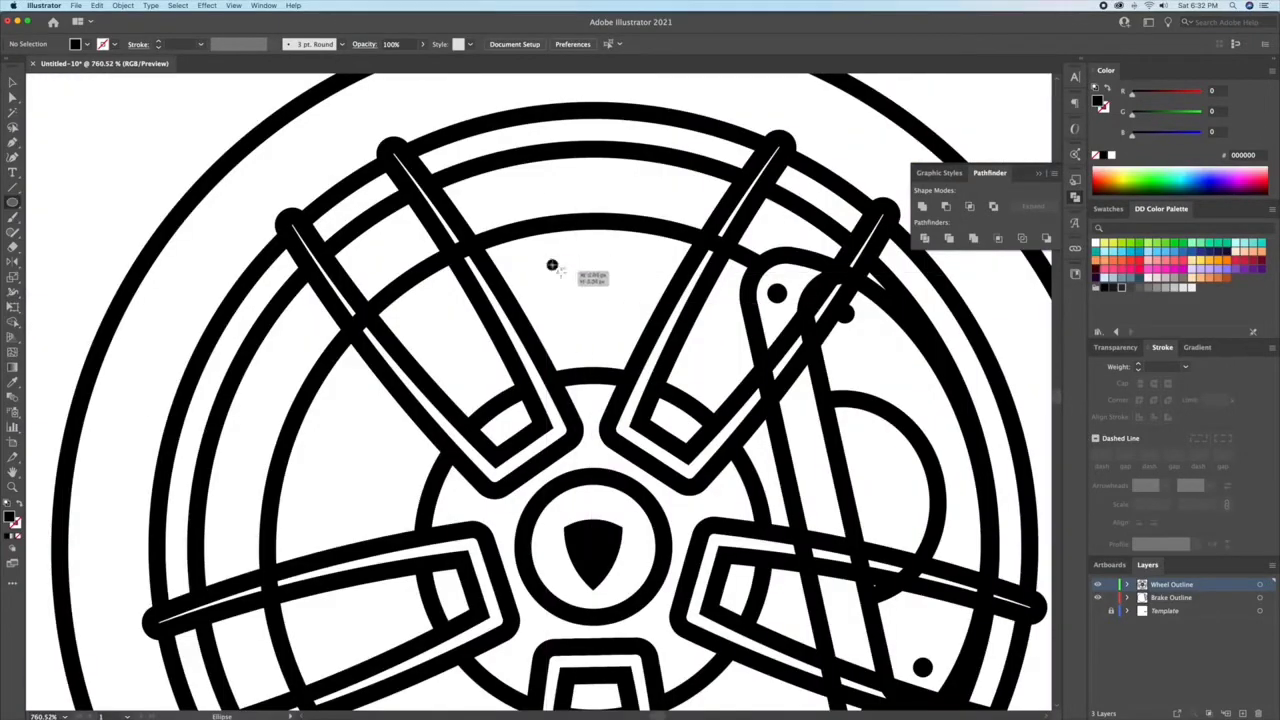
Step: Arrange copies of the small black disc hole as a triangle between the two upper spokes, mirrored about the wheel's vertical axis
{"action": "key", "text": "v"}
{"action": "left_click_drag", "start_coordinate": [560, 272], "coordinate": [608, 334]}
{"action": "left_click", "coordinate": [561, 276], "text": "shift"}
{"action": "left_click_drag", "start_coordinate": [613, 262], "coordinate": [604, 272]}
{"action": "left_click_drag", "start_coordinate": [576, 286], "coordinate": [595, 513]}
{"action": "left_click", "coordinate": [610, 296]}
{"action": "left_click", "coordinate": [617, 348]}
{"action": "left_click_drag", "start_coordinate": [596, 513], "coordinate": [634, 280]}
{"action": "key", "text": "o"}
{"action": "left_click", "coordinate": [593, 336], "text": "alt"}
{"action": "left_click", "coordinate": [331, 340]}
{"action": "key", "text": "v"}
Step: Move the three holes to the Brake Outline layer and rotate copies around the wheel's centre into the other gaps between spokes
{"action": "left_click_drag", "start_coordinate": [1270, 585], "coordinate": [1270, 598]}
{"action": "left_click", "coordinate": [1112, 586]}
{"action": "scroll", "coordinate": [590, 400], "scroll_direction": "down", "scroll_amount": 5}
{"action": "key", "text": "r"}
{"action": "left_click", "coordinate": [583, 378], "text": "alt"}
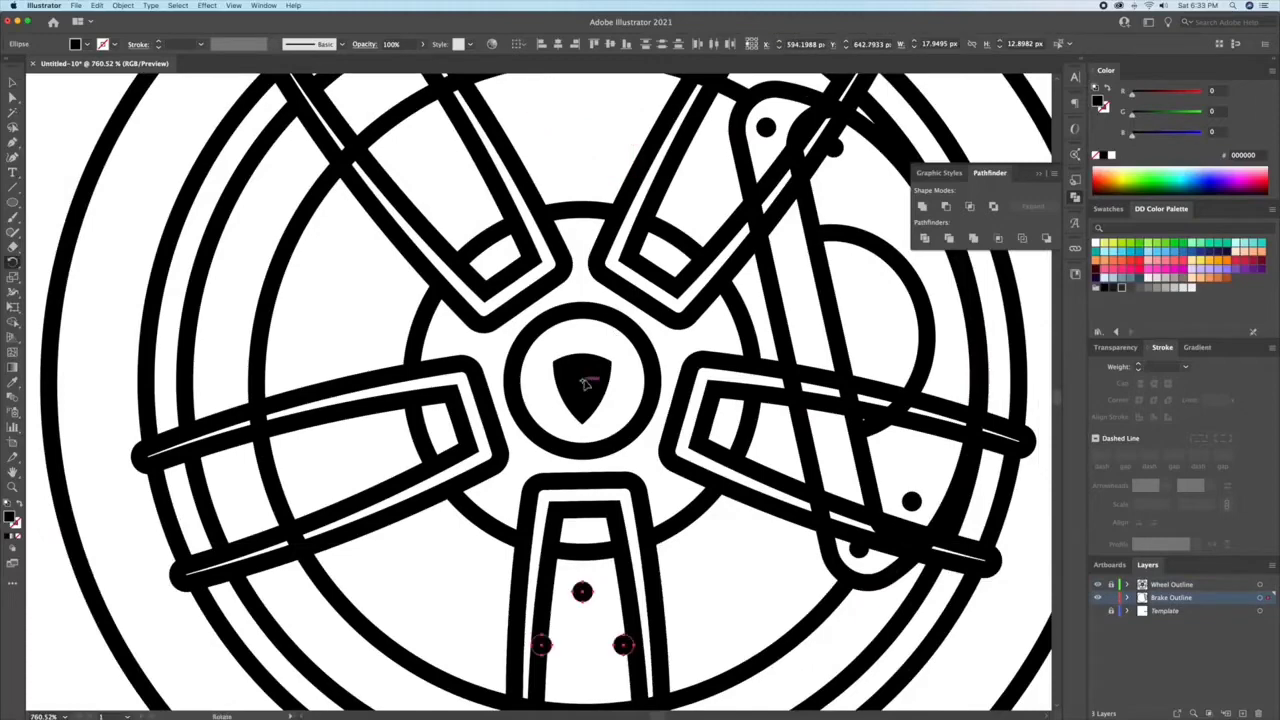
{"action": "left_click", "coordinate": [808, 412]}
{"action": "key", "text": "super+d"}
{"action": "key", "text": "super+d"}
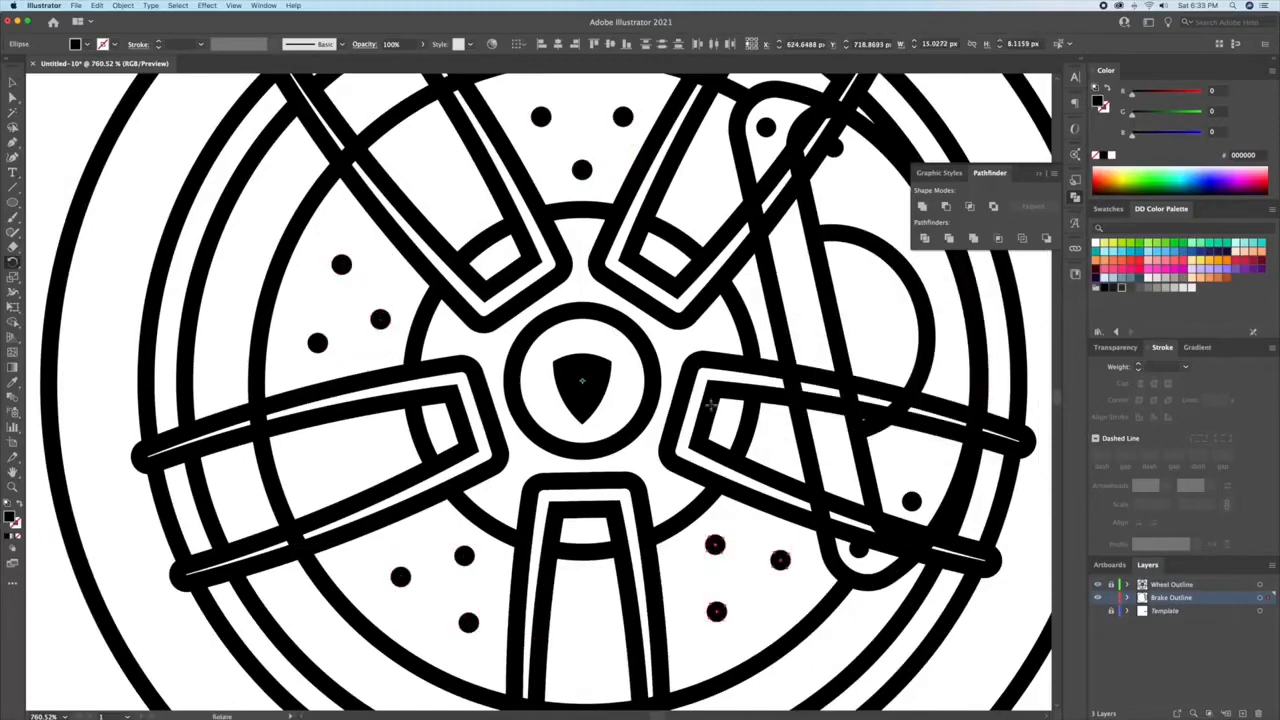
Step: Duplicate a disc hole to place two holes inside the upper-left spoke
{"action": "key", "text": "v"}
{"action": "left_click", "coordinate": [623, 220]}
{"action": "scroll", "coordinate": [623, 220], "scroll_direction": "up", "scroll_amount": 3}
{"action": "scroll", "coordinate": [623, 220], "scroll_direction": "up", "scroll_amount": 3}
{"action": "left_click_drag", "start_coordinate": [654, 316], "coordinate": [402, 289]}
{"action": "scroll", "coordinate": [430, 275], "scroll_direction": "down", "scroll_amount": 5}
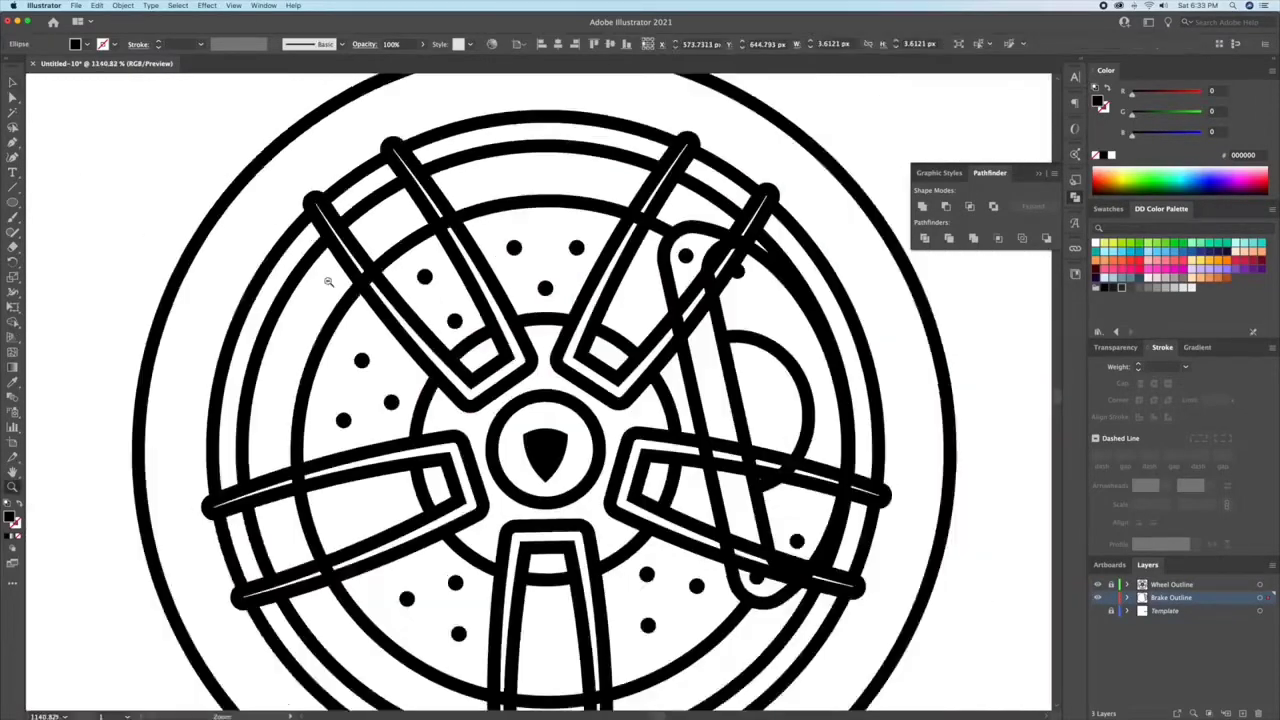
Step: Group the two holes inside the upper-left spoke and rotate copies around the wheel's centre into the other spokes
{"action": "scroll", "coordinate": [430, 275], "scroll_direction": "down", "scroll_amount": 2}
{"action": "left_click", "coordinate": [491, 237], "text": "shift"}
{"action": "key", "text": "super+g"}
{"action": "key", "text": "r"}
{"action": "left_click", "coordinate": [575, 350], "text": "alt"}
{"action": "left_click", "coordinate": [811, 409]}
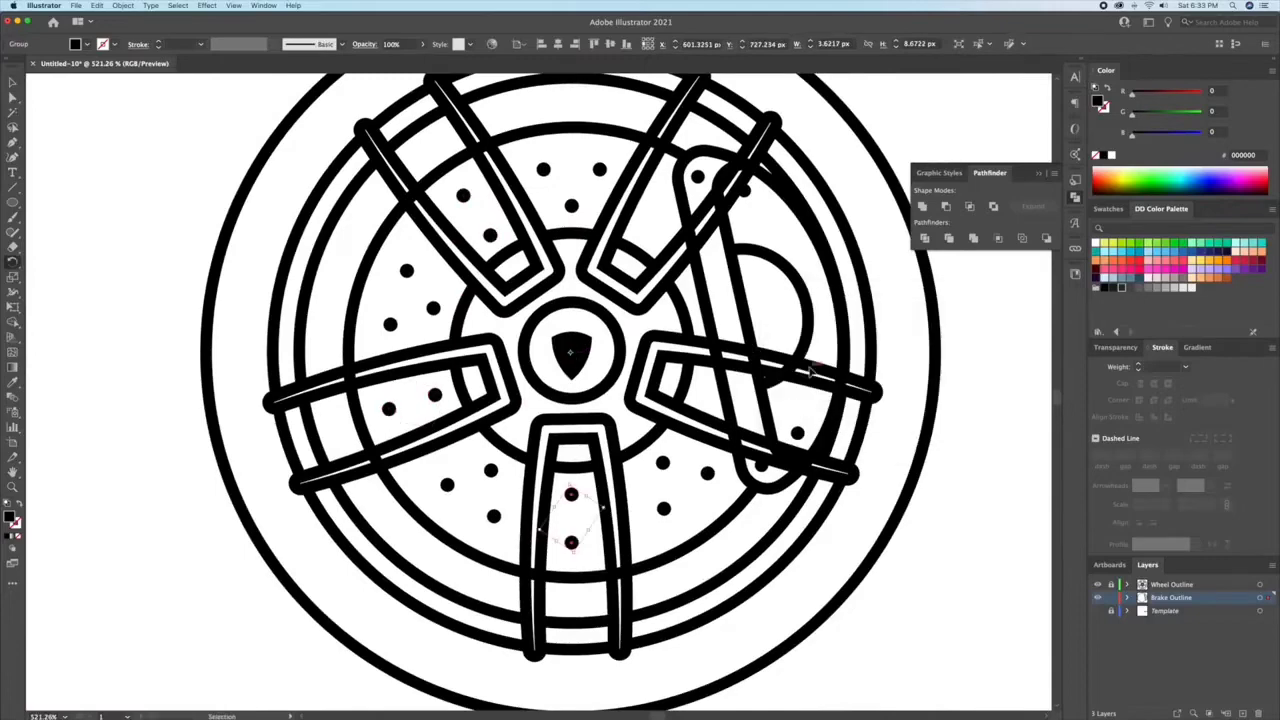
Step: Delete the hole that overlaps the caliper from the pair inside the upper-right spoke
{"action": "key", "text": "v"}
{"action": "scroll", "coordinate": [590, 181], "scroll_direction": "up", "scroll_amount": 3}
{"action": "double_click", "coordinate": [658, 200]}
{"action": "key", "text": "Delete"}
{"action": "double_click", "coordinate": [608, 209]}
Step: Draw a short vertical tread line inward from the top of the tyre outline and match its stroke to the wheel outlines
{"action": "key", "text": "z"}
{"action": "left_click_drag", "start_coordinate": [668, 196], "coordinate": [446, 211]}
{"action": "left_click_drag", "start_coordinate": [446, 211], "coordinate": [338, 299]}
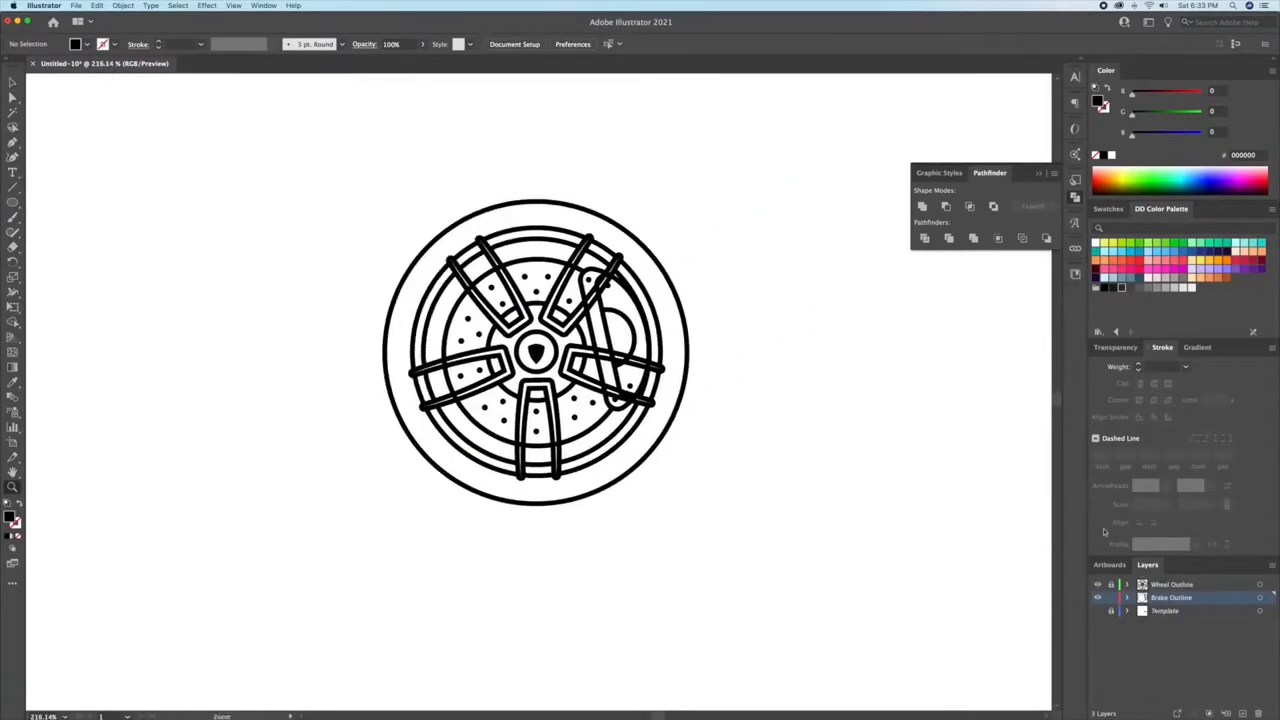
{"action": "left_click", "coordinate": [1098, 611]}
{"action": "left_click_drag", "start_coordinate": [480, 150], "coordinate": [630, 203]}
{"action": "key", "text": "a"}
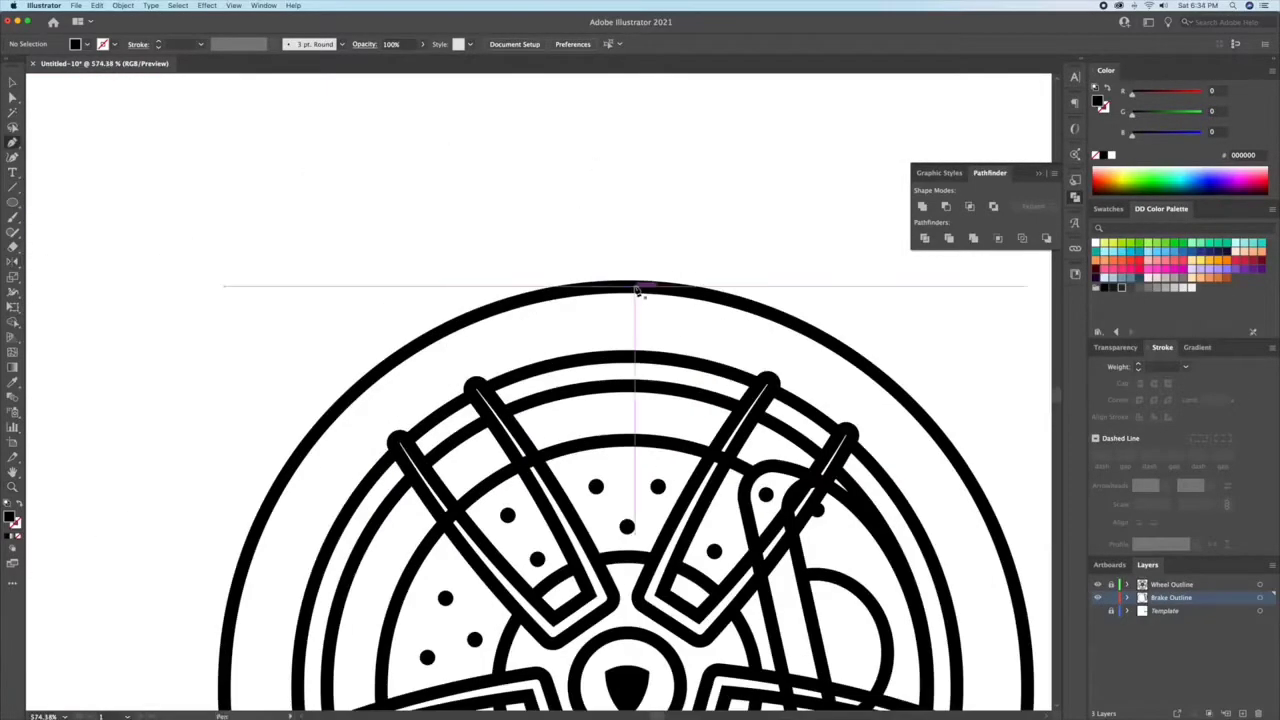
{"action": "left_click", "coordinate": [628, 288]}
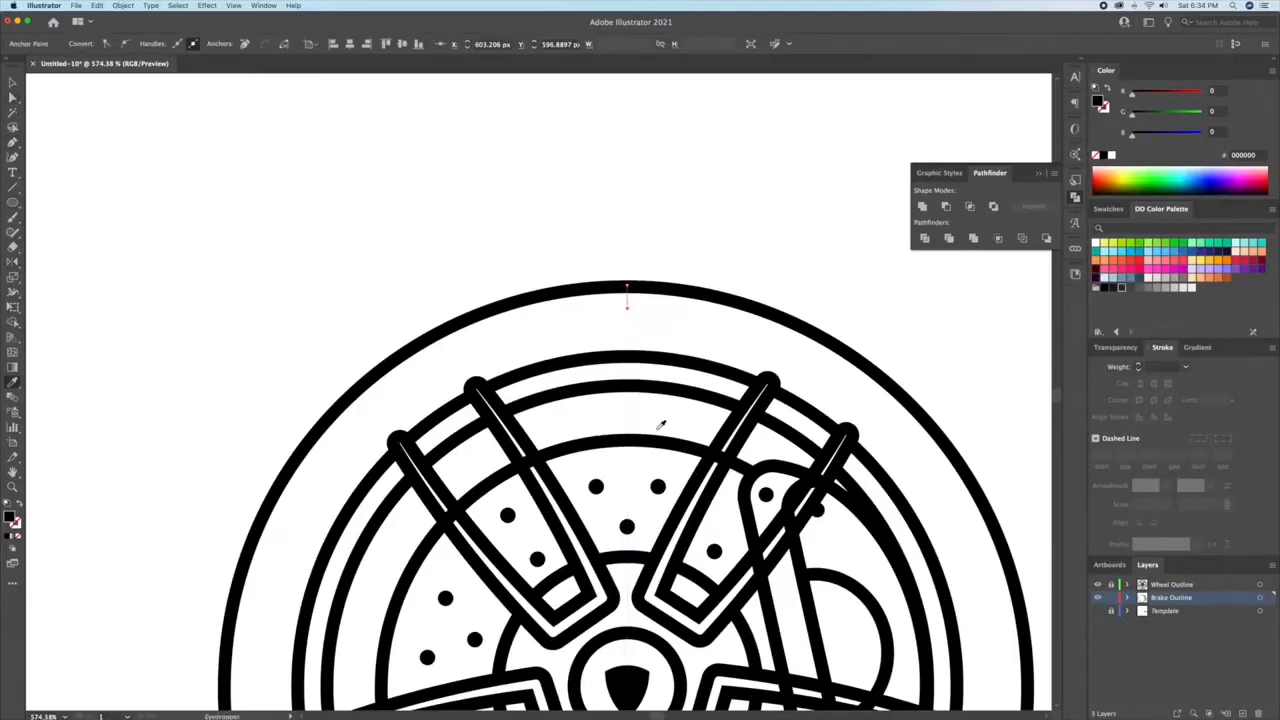
{"action": "left_click", "coordinate": [660, 425]}
Step: Slant the tread line by shifting its upper end sideways and give its stroke a tapered width profile
{"action": "key", "text": "v"}
{"action": "left_click", "coordinate": [632, 406]}
{"action": "scroll", "coordinate": [638, 292], "scroll_direction": "up", "scroll_amount": 5}
{"action": "left_click", "coordinate": [602, 318]}
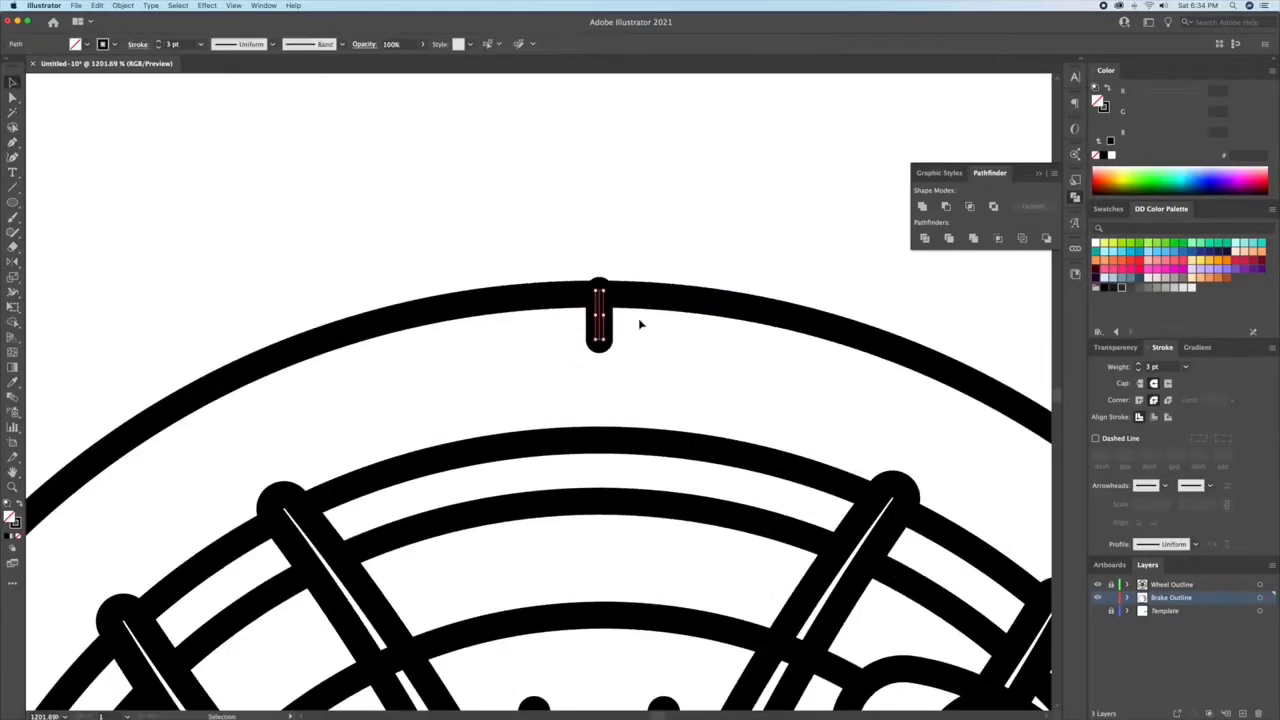
{"action": "key", "text": "a"}
{"action": "left_click_drag", "start_coordinate": [600, 292], "coordinate": [601, 342]}
{"action": "key", "text": "v"}
{"action": "left_click_drag", "start_coordinate": [646, 198], "coordinate": [603, 154]}
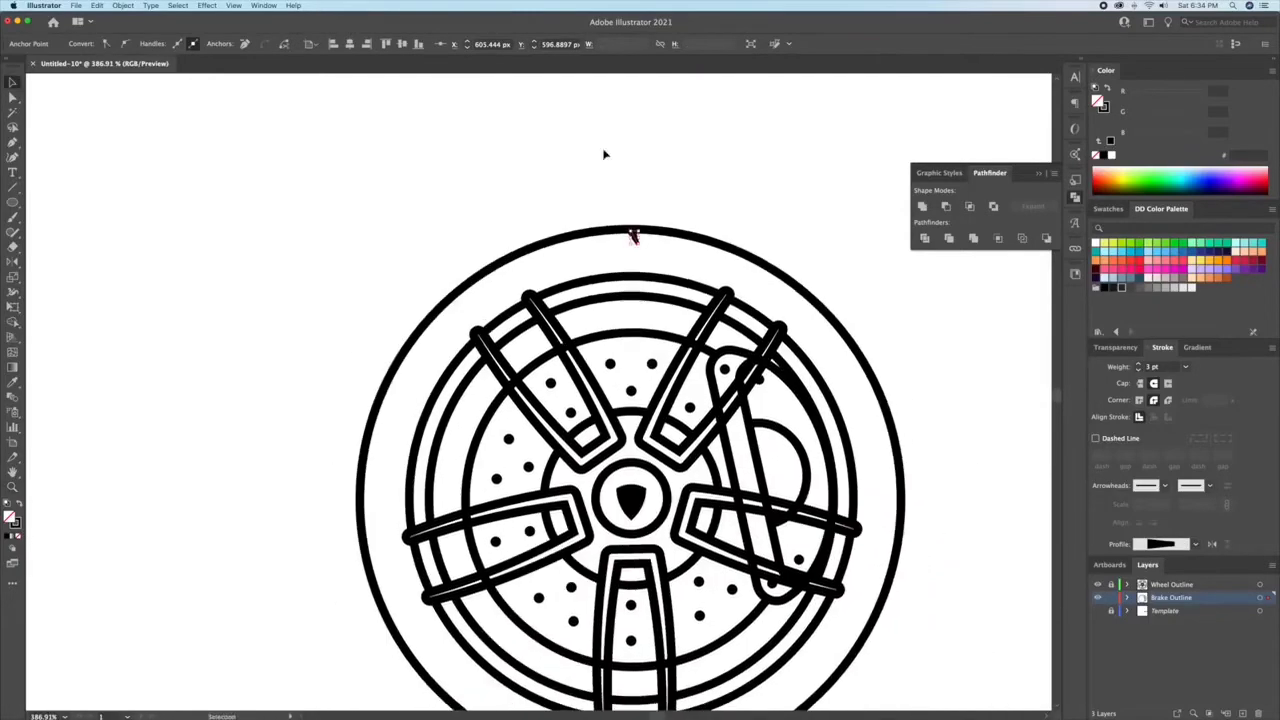
Step: Rotate copies of the tread mark around the wheel's centre in 10° steps until they ring the whole tyre
{"action": "left_click", "coordinate": [657, 178]}
{"action": "left_click", "coordinate": [632, 236]}
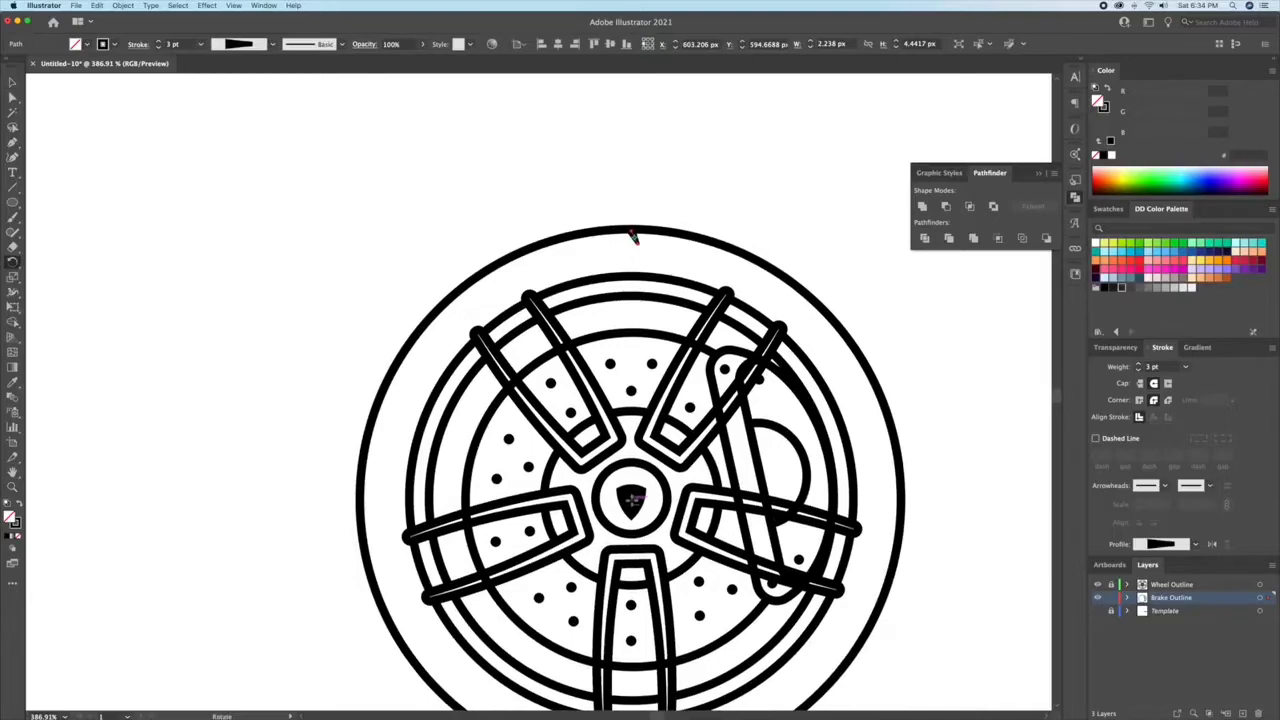
{"action": "left_click", "coordinate": [632, 500], "text": "alt"}
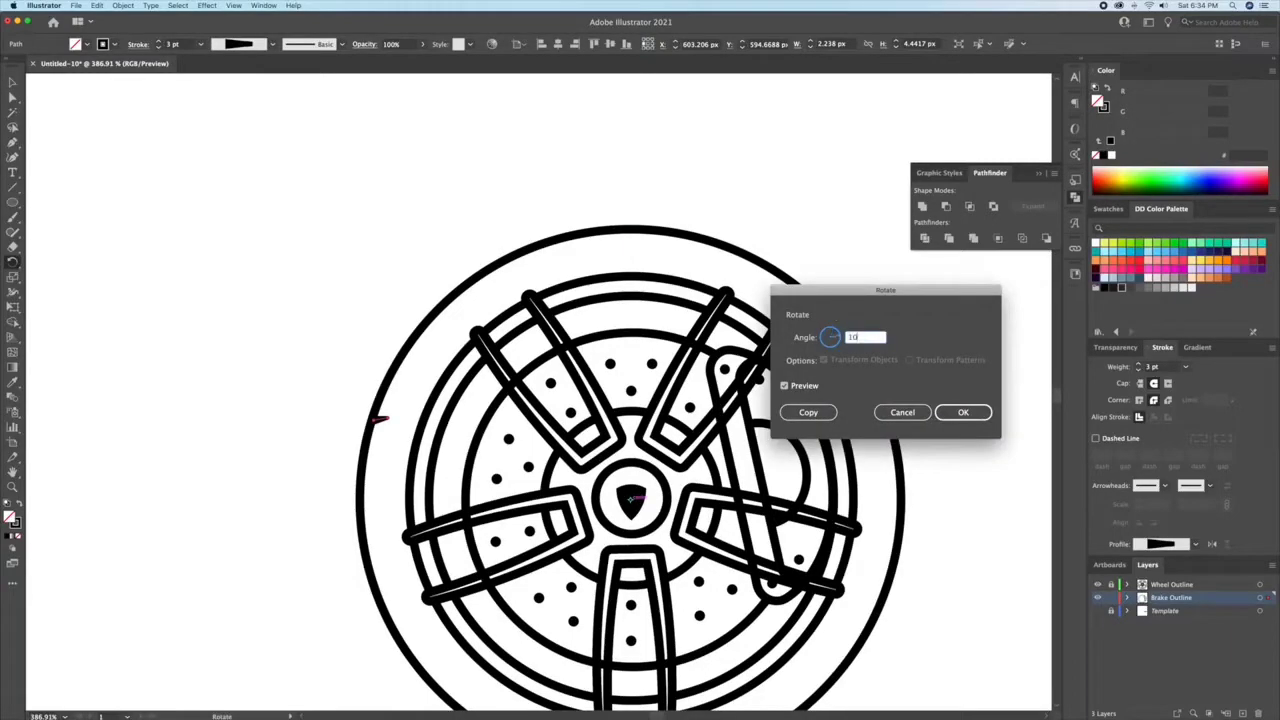
{"action": "left_click", "coordinate": [808, 412]}
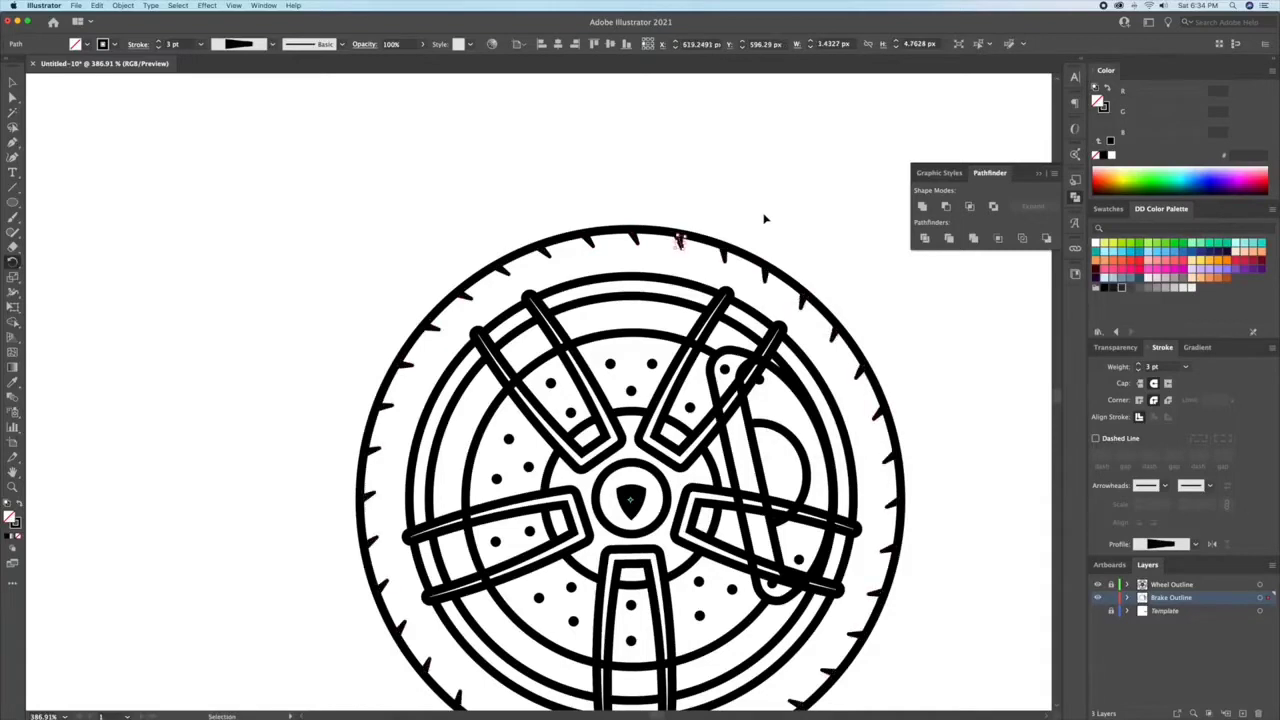
{"action": "left_click", "coordinate": [765, 218], "text": "super"}
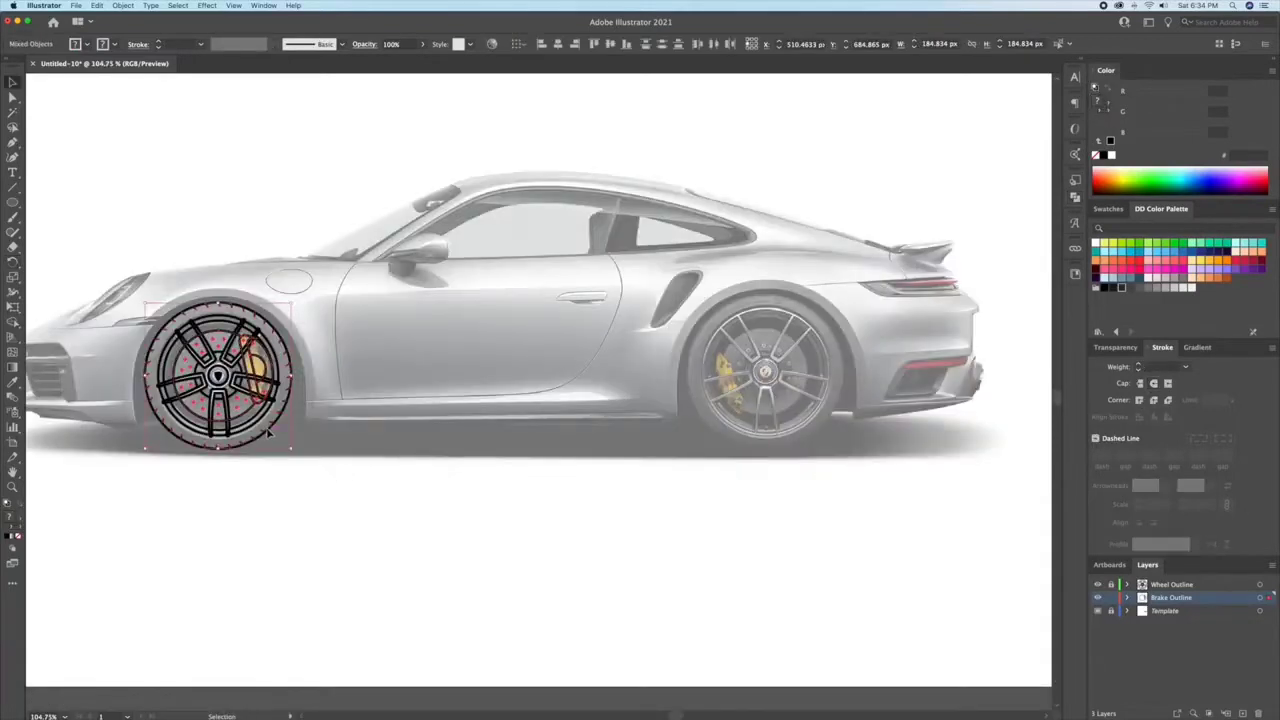
Step: Place a copy of the finished front wheel over the template's rear wheel and enlarge it to fit
{"action": "left_click", "coordinate": [717, 465]}
{"action": "left_click_drag", "start_coordinate": [108, 480], "coordinate": [815, 403]}
{"action": "left_click_drag", "start_coordinate": [836, 305], "coordinate": [848, 295]}
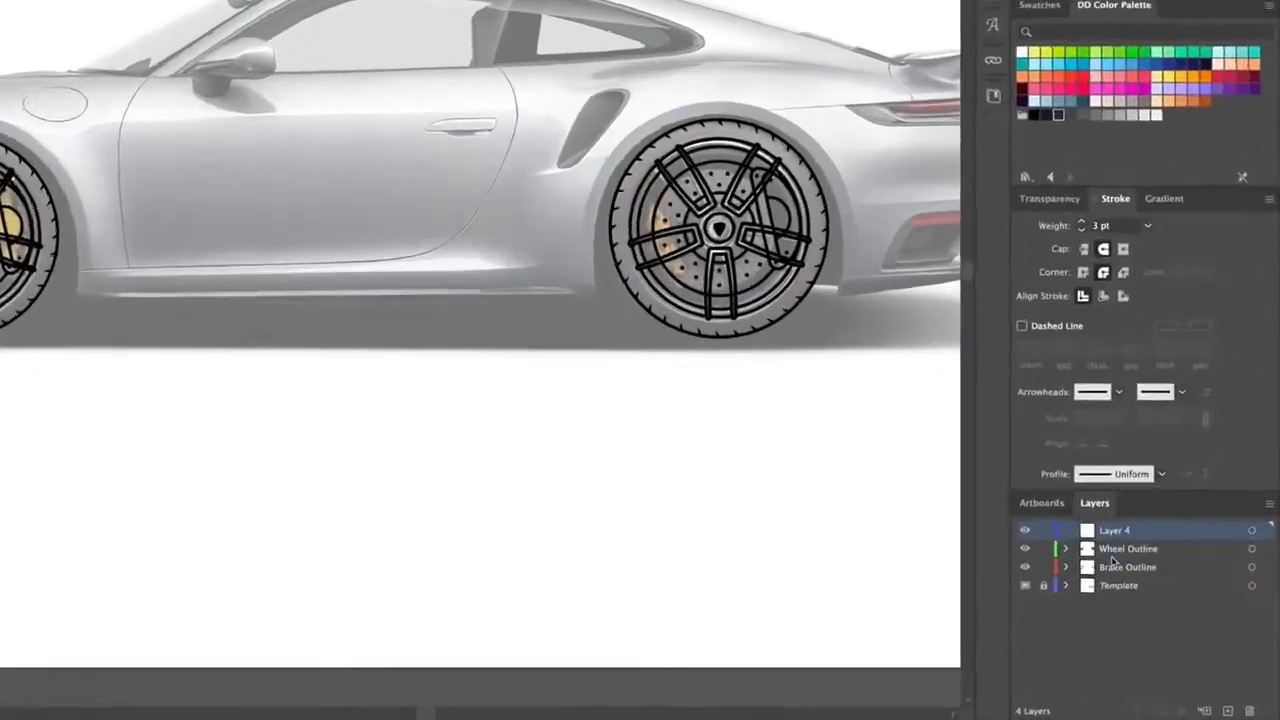
Step: Rename the new top layer as Car Outline
{"action": "double_click", "coordinate": [1088, 534]}
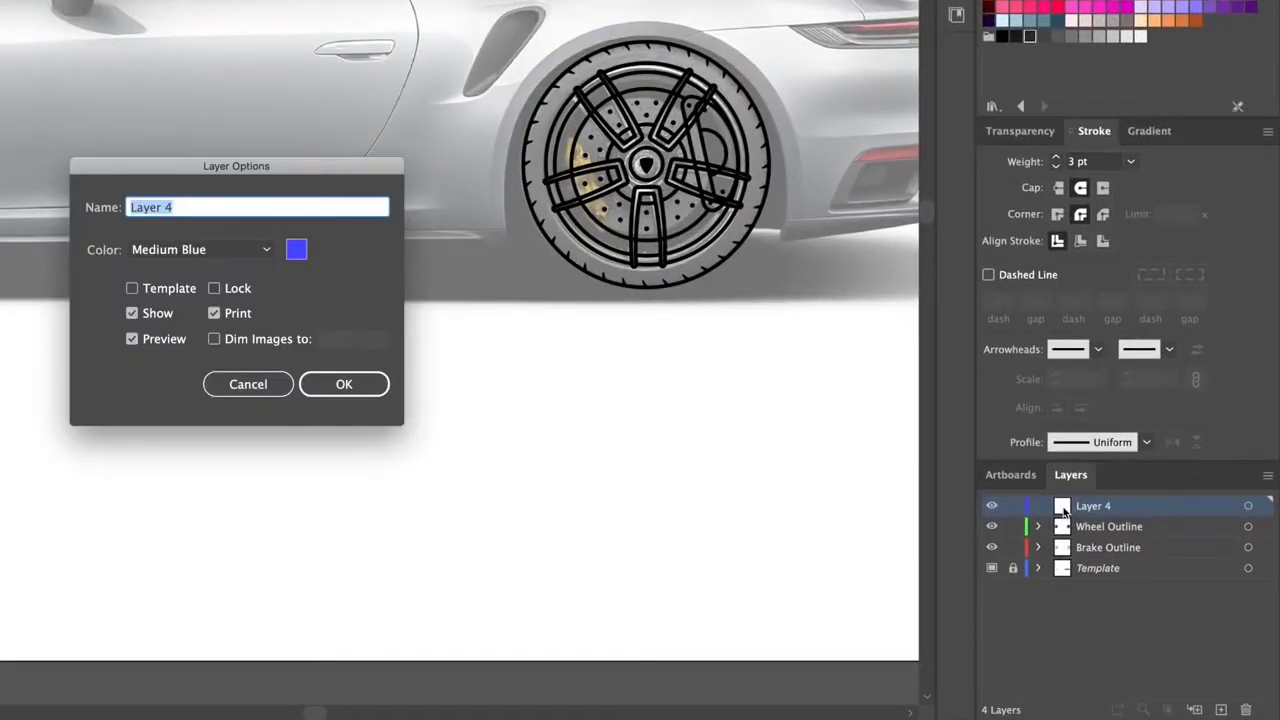
{"action": "type", "text": "Car Outline"}
{"action": "key", "text": "Return"}
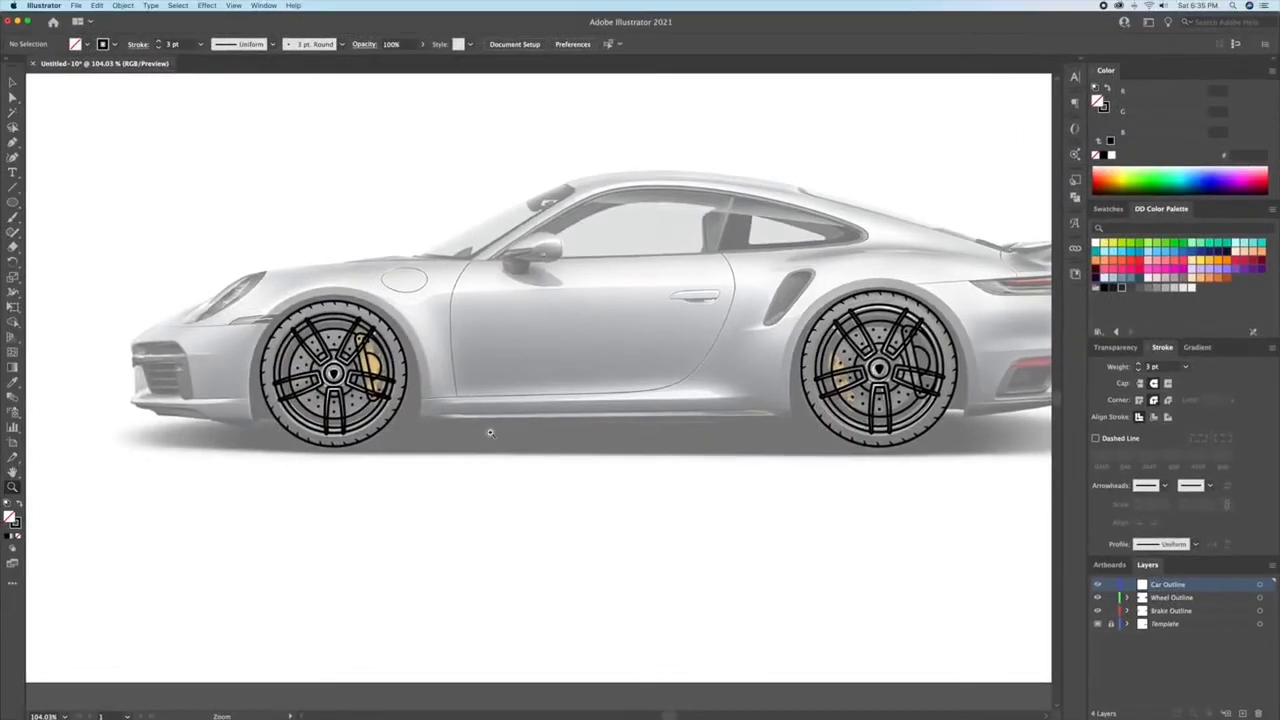
Step: Copy the outer tyre circles of both wheels onto the Car Outline layer and lock the Wheel Outline and Brake Outline layers
{"action": "left_click", "coordinate": [395, 425]}
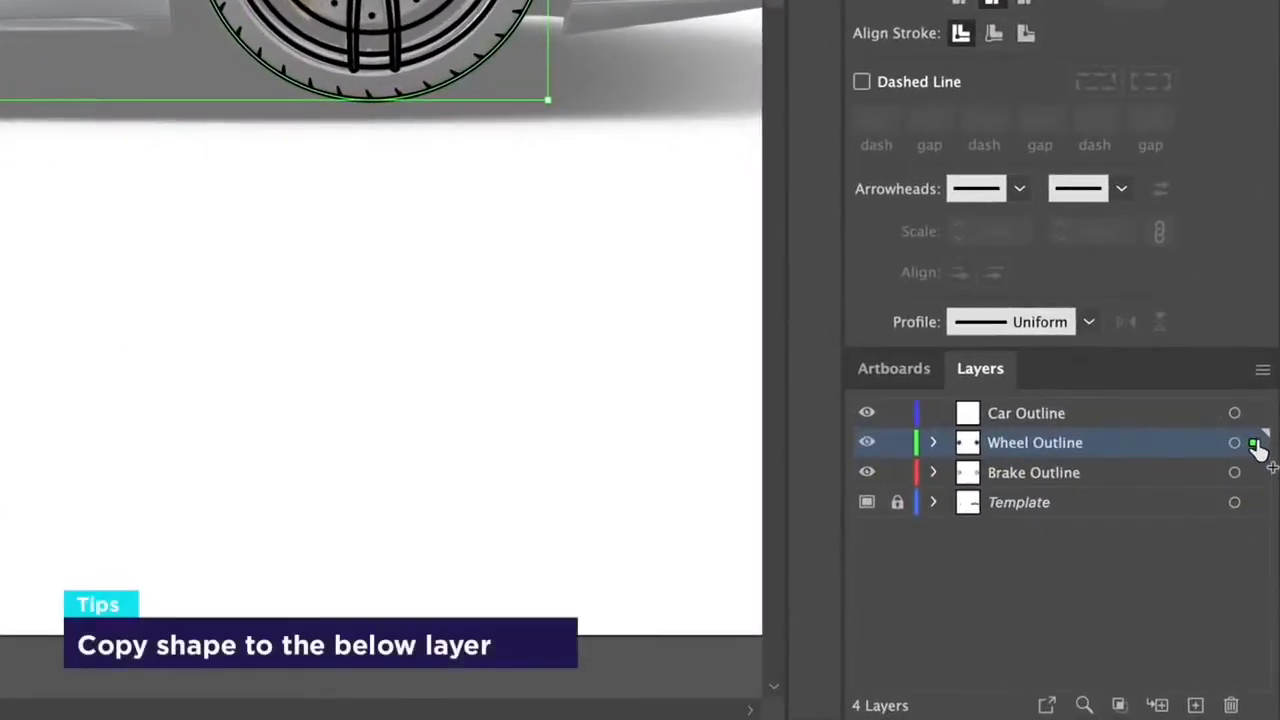
{"action": "left_click_drag", "start_coordinate": [1252, 441], "coordinate": [1253, 413]}
{"action": "left_click_drag", "start_coordinate": [900, 443], "coordinate": [905, 480]}
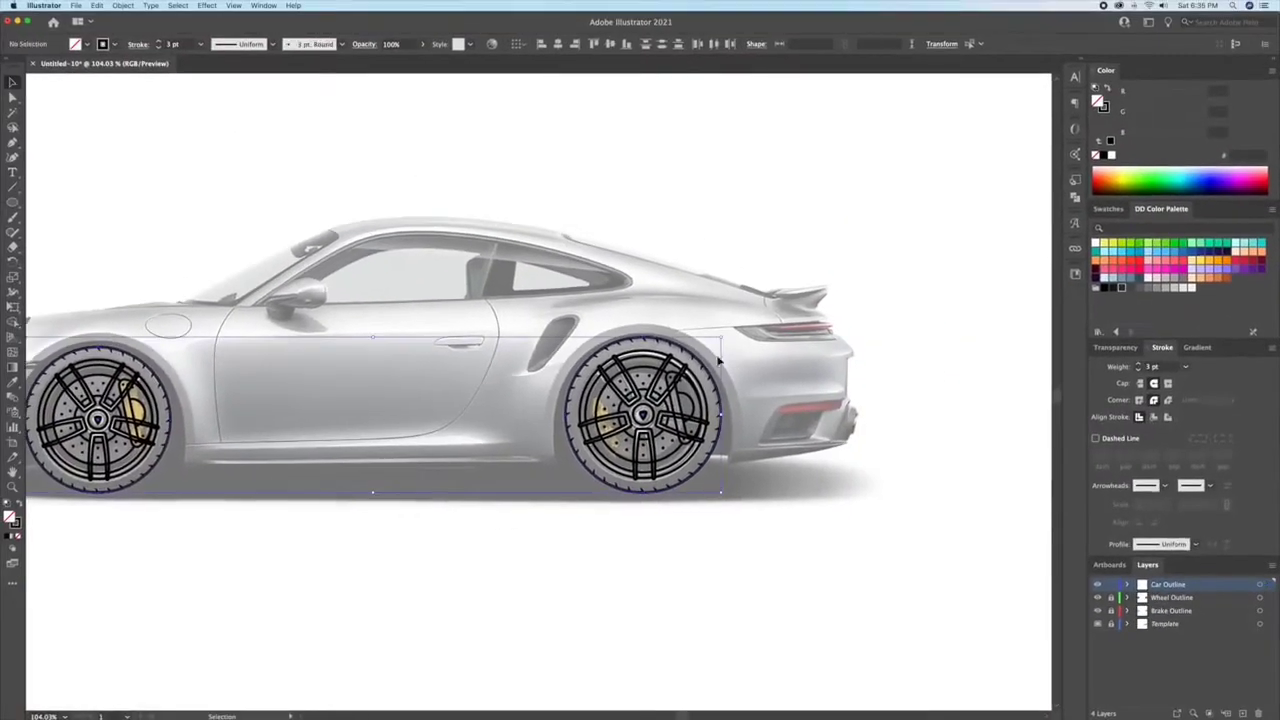
Step: Enlarge the copied circle around the rear wheel into a taller ellipse that fits the template's wheel arch
{"action": "key", "text": "z"}
{"action": "left_click_drag", "start_coordinate": [618, 318], "coordinate": [665, 342]}
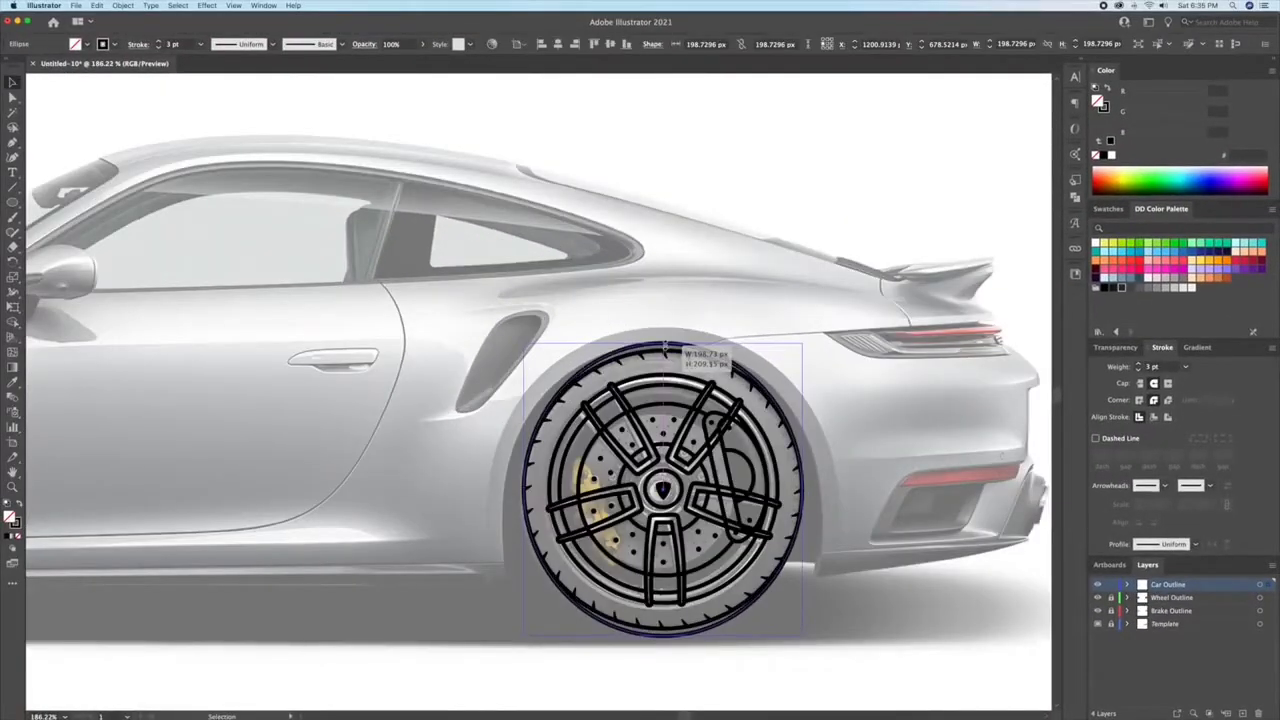
{"action": "left_click_drag", "start_coordinate": [805, 490], "coordinate": [758, 362]}
{"action": "left_click_drag", "start_coordinate": [624, 477], "coordinate": [626, 558]}
{"action": "left_click_drag", "start_coordinate": [789, 371], "coordinate": [798, 370]}
{"action": "left_click", "coordinate": [821, 445]}
{"action": "left_click_drag", "start_coordinate": [528, 207], "coordinate": [529, 172]}
Step: Lengthen the curve handles of the rear ellipse's top anchor so it follows the wheel arch
{"action": "key", "text": "a"}
{"action": "left_click", "coordinate": [697, 171]}
{"action": "left_click_drag", "start_coordinate": [840, 171], "coordinate": [856, 172]}
{"action": "key", "text": "v"}
{"action": "left_click", "coordinate": [786, 138]}
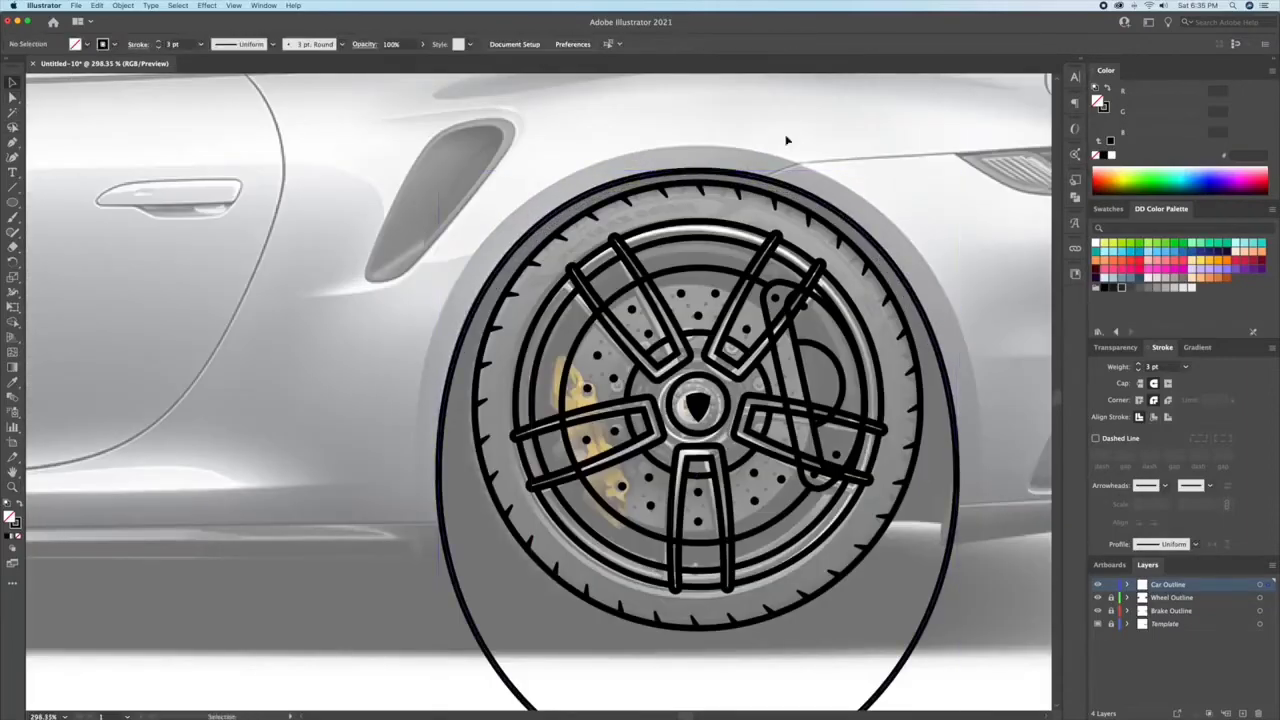
Step: Stretch the copied circle around the front wheel into a tall ellipse matching the front wheel arch
{"action": "left_click_drag", "start_coordinate": [780, 138], "coordinate": [700, 140]}
{"action": "left_click_drag", "start_coordinate": [586, 270], "coordinate": [905, 292]}
{"action": "left_click_drag", "start_coordinate": [405, 229], "coordinate": [541, 179]}
{"action": "left_click", "coordinate": [541, 198]}
{"action": "left_click_drag", "start_coordinate": [775, 418], "coordinate": [803, 294]}
{"action": "left_click_drag", "start_coordinate": [535, 538], "coordinate": [555, 554]}
Step: Adjust the front ellipse's top and side curve handles and its width to follow the template's wheel arch
{"action": "scroll", "coordinate": [537, 651], "scroll_direction": "down", "scroll_amount": 5}
{"action": "key", "text": "a"}
{"action": "left_click", "coordinate": [552, 175]}
{"action": "left_click_drag", "start_coordinate": [638, 175], "coordinate": [648, 175]}
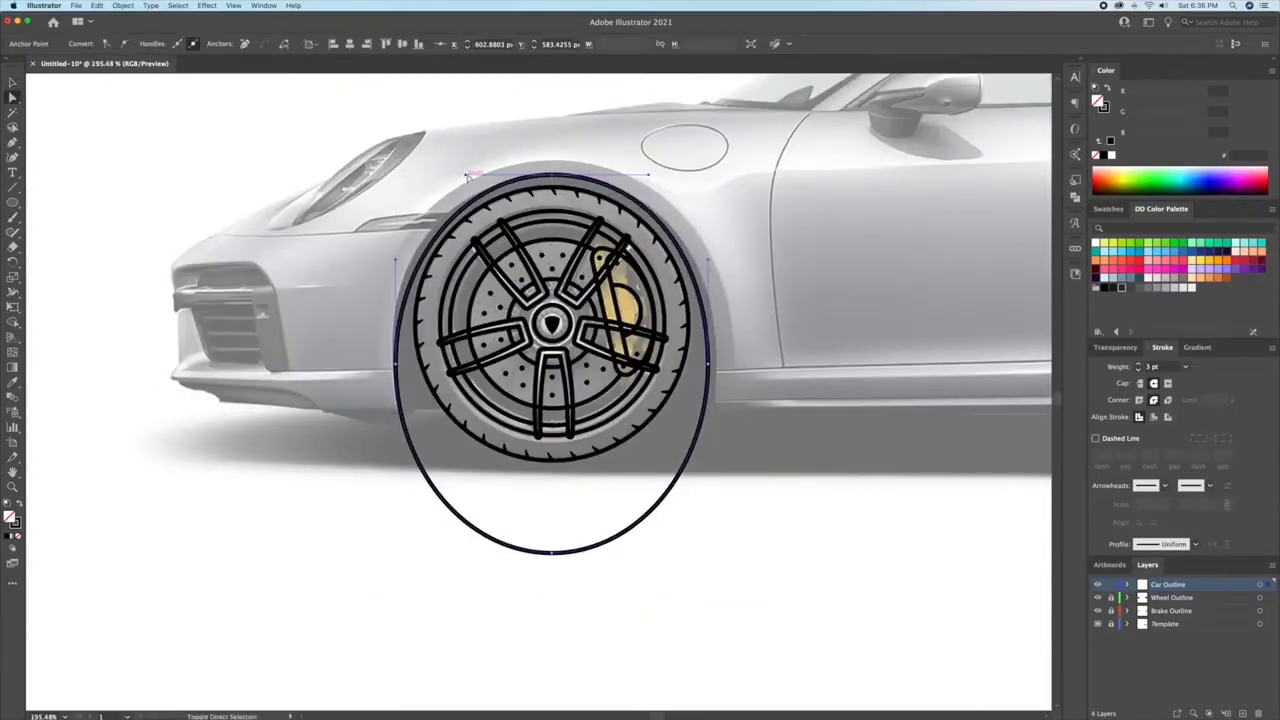
{"action": "left_click_drag", "start_coordinate": [466, 176], "coordinate": [455, 175]}
{"action": "left_click_drag", "start_coordinate": [708, 260], "coordinate": [709, 248]}
{"action": "key", "text": "v"}
{"action": "left_click_drag", "start_coordinate": [708, 364], "coordinate": [713, 367]}
{"action": "left_click", "coordinate": [640, 480]}
Step: Add an anchor on each side of the front ellipse at the body's lower edge and delete its bottom anchor
{"action": "scroll", "coordinate": [461, 441], "scroll_direction": "up", "scroll_amount": 5}
{"action": "key", "text": "p"}
{"action": "left_click", "coordinate": [300, 387]}
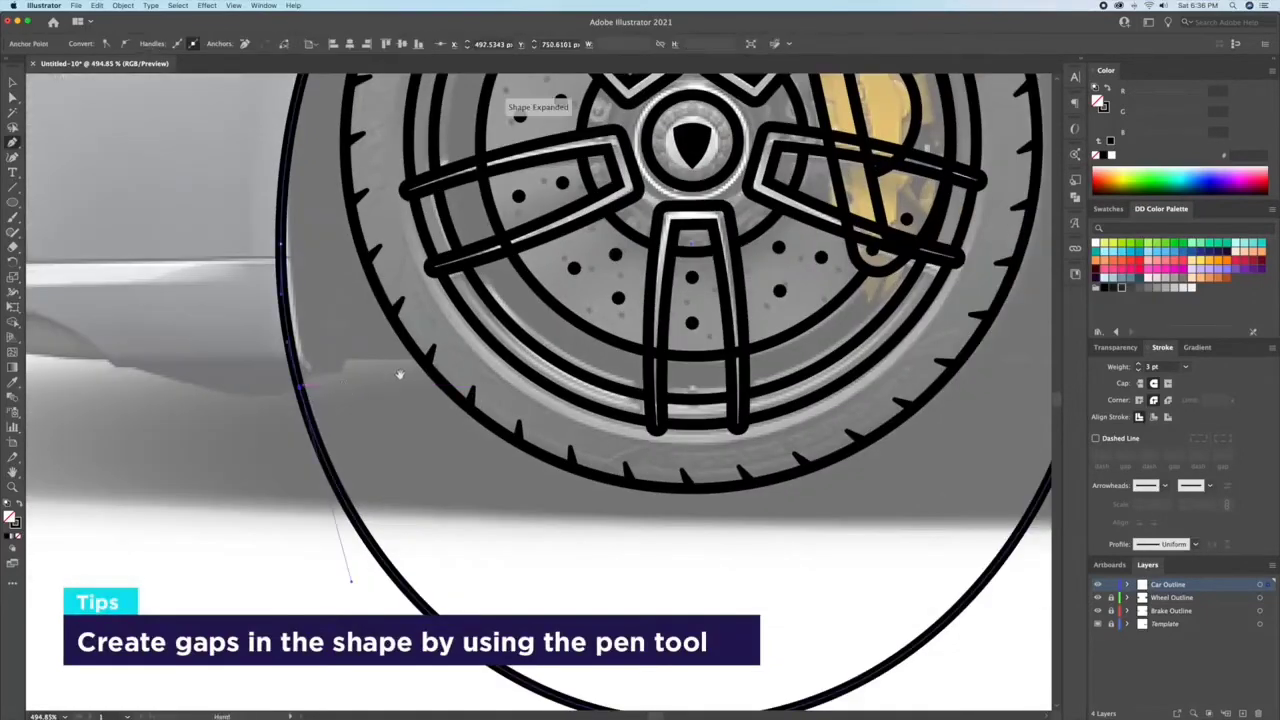
{"action": "left_click_drag", "start_coordinate": [400, 374], "coordinate": [77, 394]}
{"action": "left_click", "coordinate": [777, 391]}
{"action": "key", "text": "a"}
{"action": "scroll", "coordinate": [652, 502], "scroll_direction": "down", "scroll_amount": 5}
{"action": "left_click", "coordinate": [502, 630]}
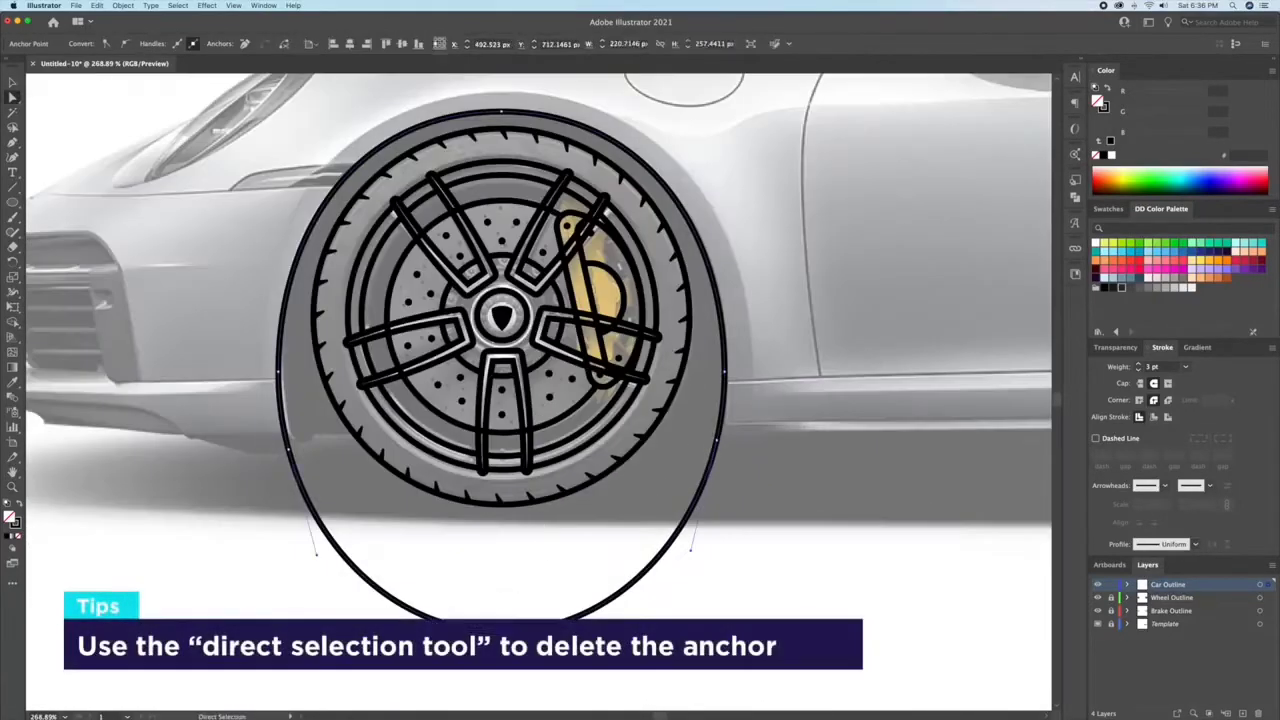
{"action": "key", "text": "Delete"}
Step: Open the rear ellipse below the bodywork by adding an anchor at the bumper's lower edge and deleting the bottom anchor
{"action": "key", "text": "p"}
{"action": "scroll", "coordinate": [186, 381], "scroll_direction": "up", "scroll_amount": 4}
{"action": "left_click", "coordinate": [689, 331]}
{"action": "key", "text": "a"}
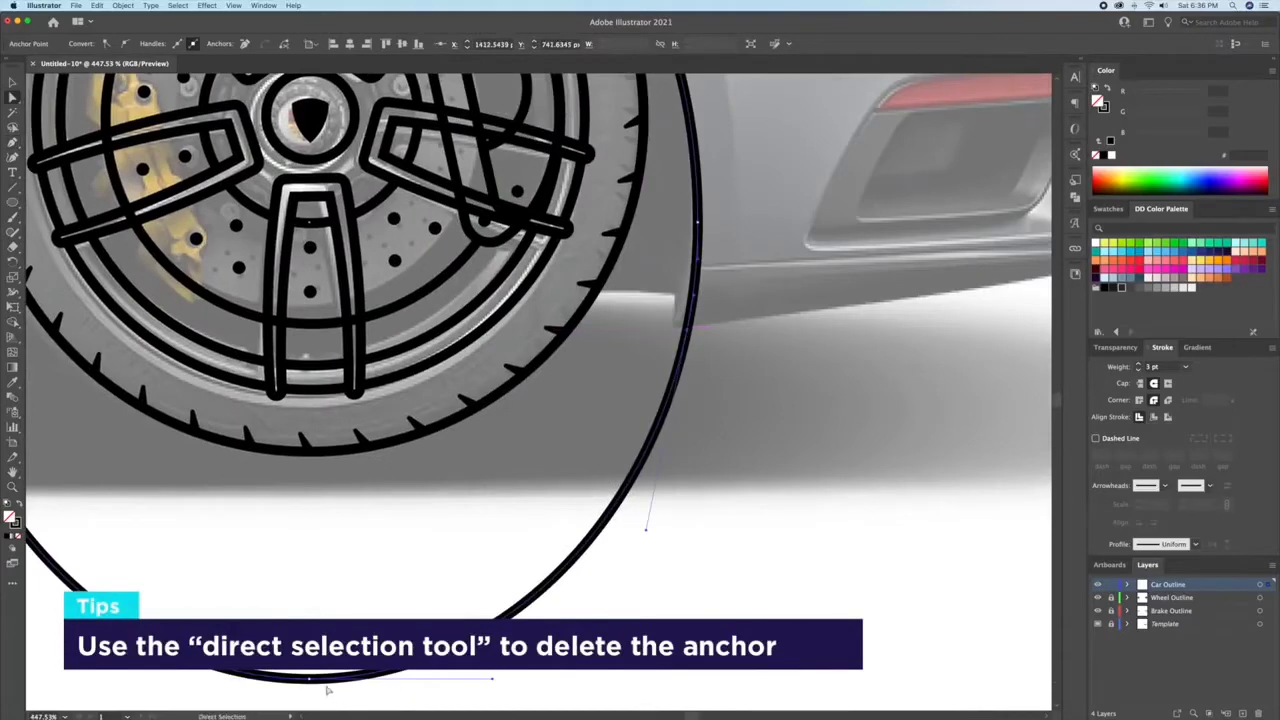
{"action": "left_click", "coordinate": [309, 680]}
{"action": "key", "text": "Delete"}
Step: Hide the Template layer to check the wheel and arch outlines on the whole artboard, and show it again
{"action": "key", "text": "z"}
{"action": "left_click_drag", "start_coordinate": [820, 458], "coordinate": [526, 500]}
{"action": "key", "text": "v"}
{"action": "left_click", "coordinate": [783, 516]}
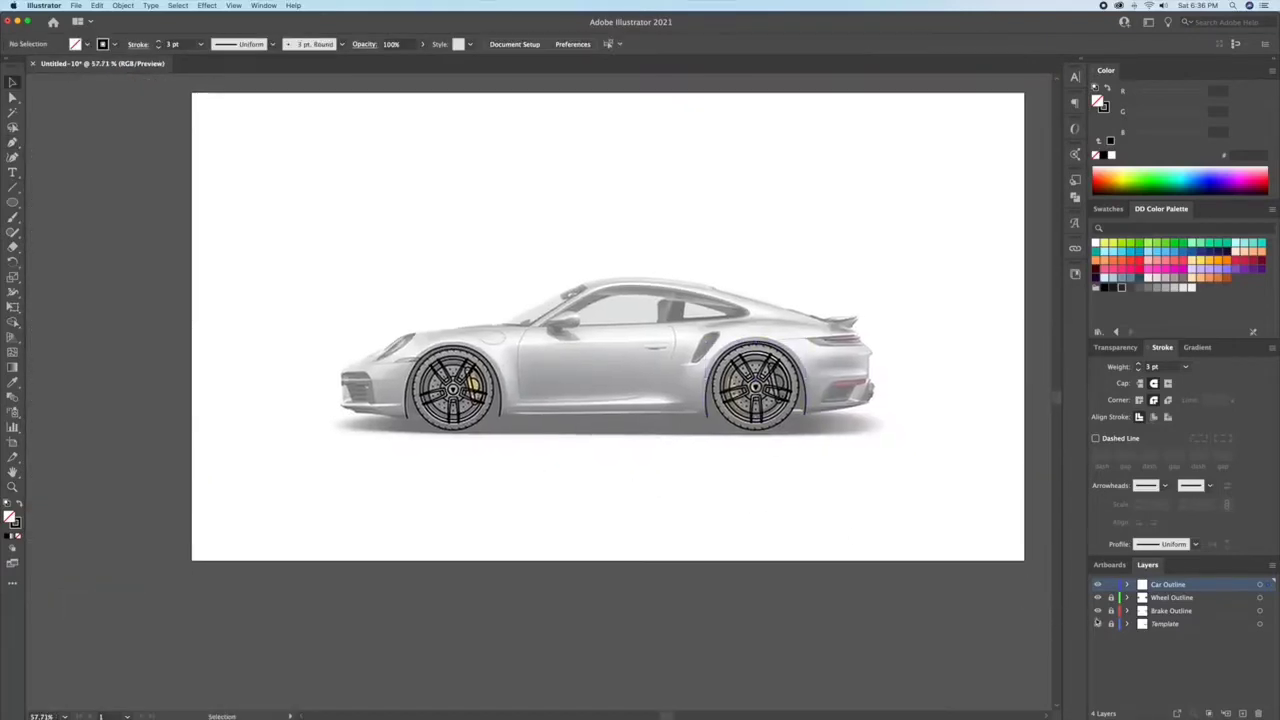
{"action": "left_click", "coordinate": [1098, 624]}
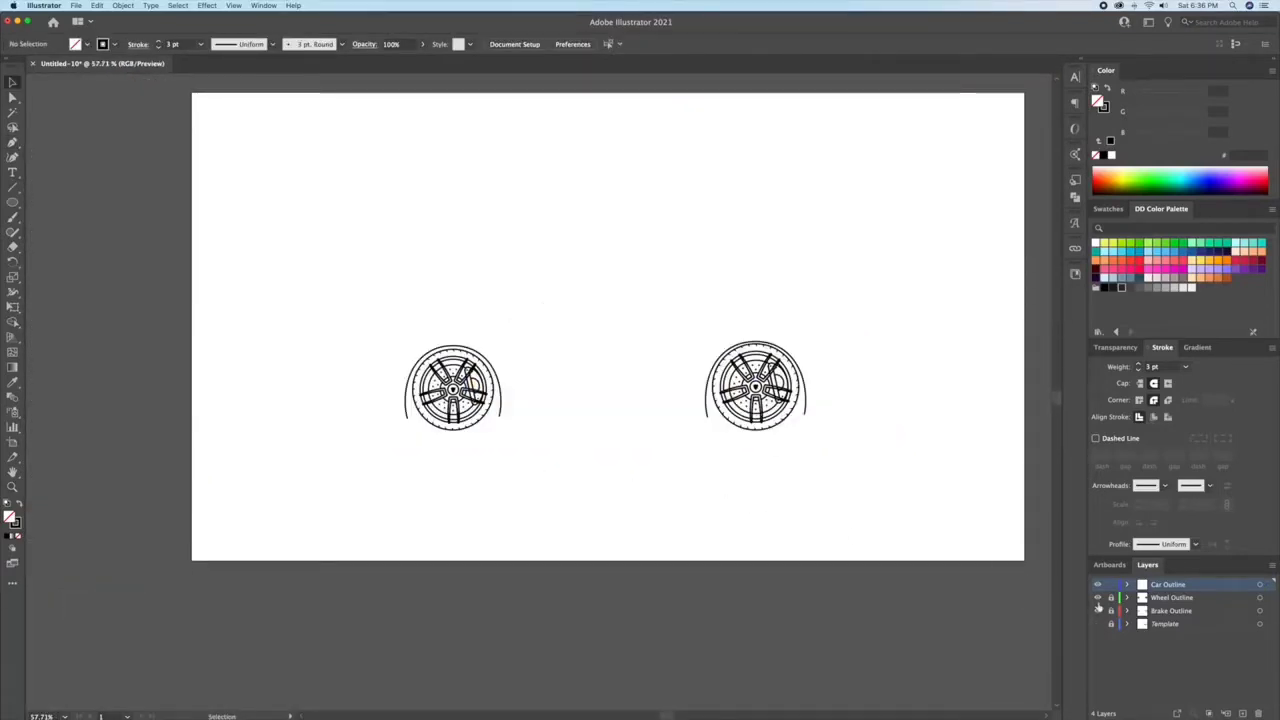
{"action": "left_click", "coordinate": [1098, 625]}
Step: Trace the front bumper's lower edge from the front arch's end to the nose and back along the lip with straight segments
{"action": "key", "text": "z"}
{"action": "left_click_drag", "start_coordinate": [394, 406], "coordinate": [509, 410]}
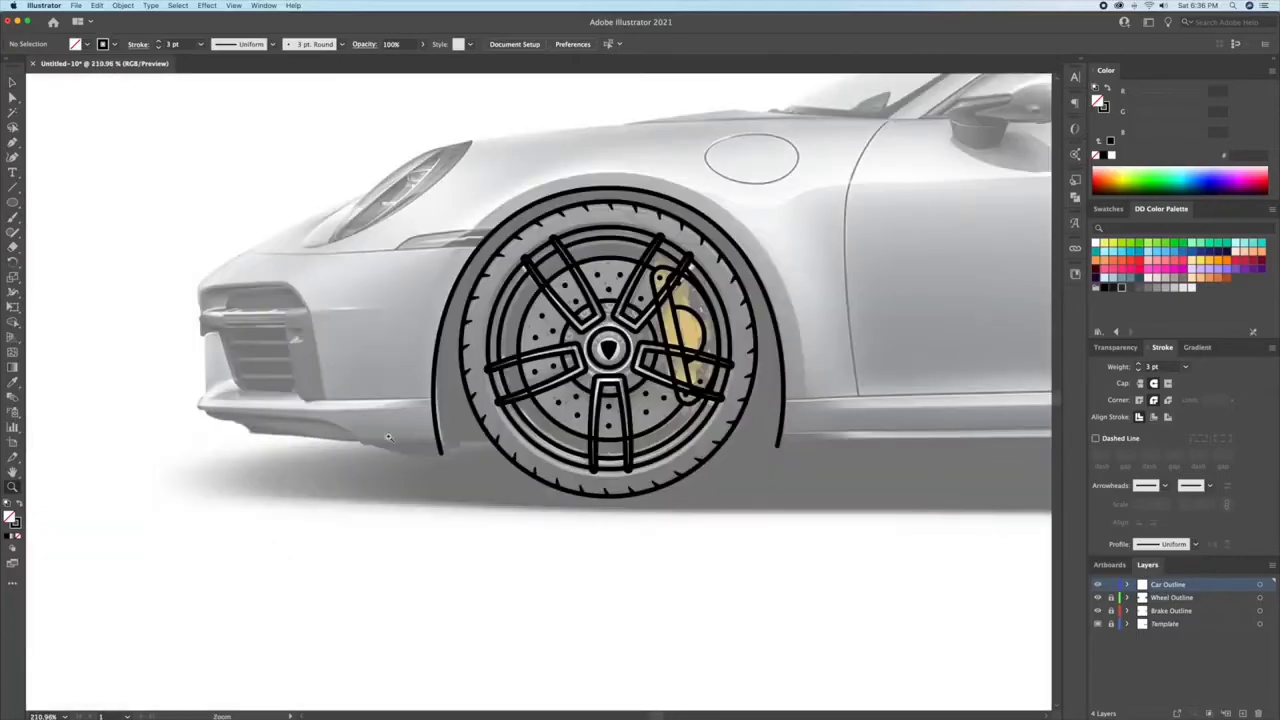
{"action": "left_click_drag", "start_coordinate": [388, 437], "coordinate": [671, 422]}
{"action": "key", "text": "p"}
{"action": "left_click", "coordinate": [712, 465]}
{"action": "left_click", "coordinate": [652, 466]}
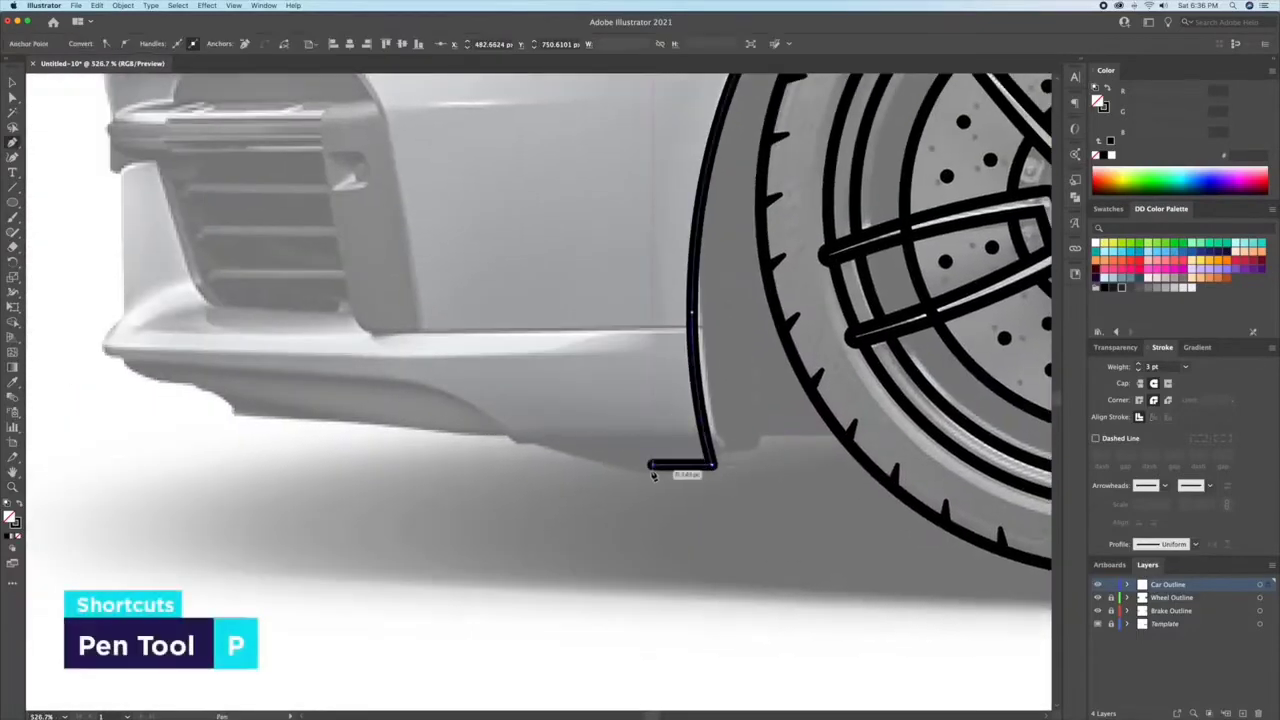
{"action": "left_click", "coordinate": [506, 435]}
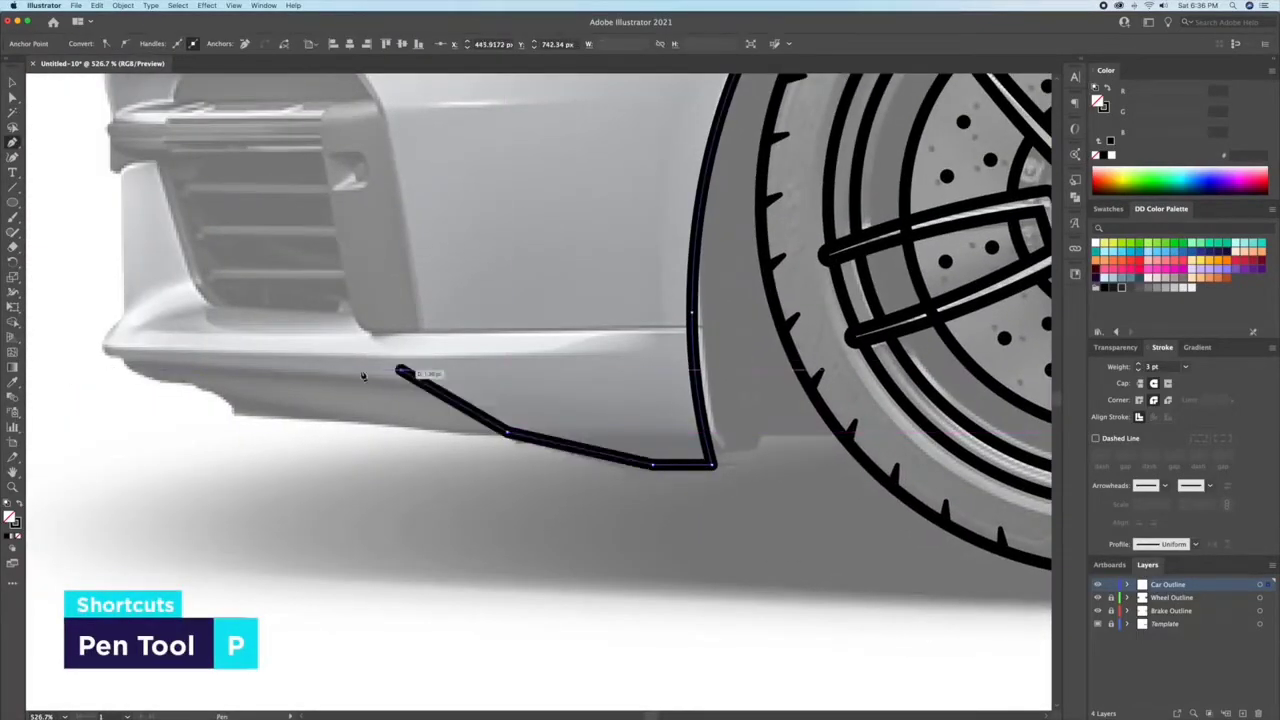
{"action": "left_click", "coordinate": [105, 371]}
{"action": "left_click", "coordinate": [532, 351]}
Step: Round the nose corners and the two bends along the front bumper's lower outline
{"action": "key", "text": "a"}
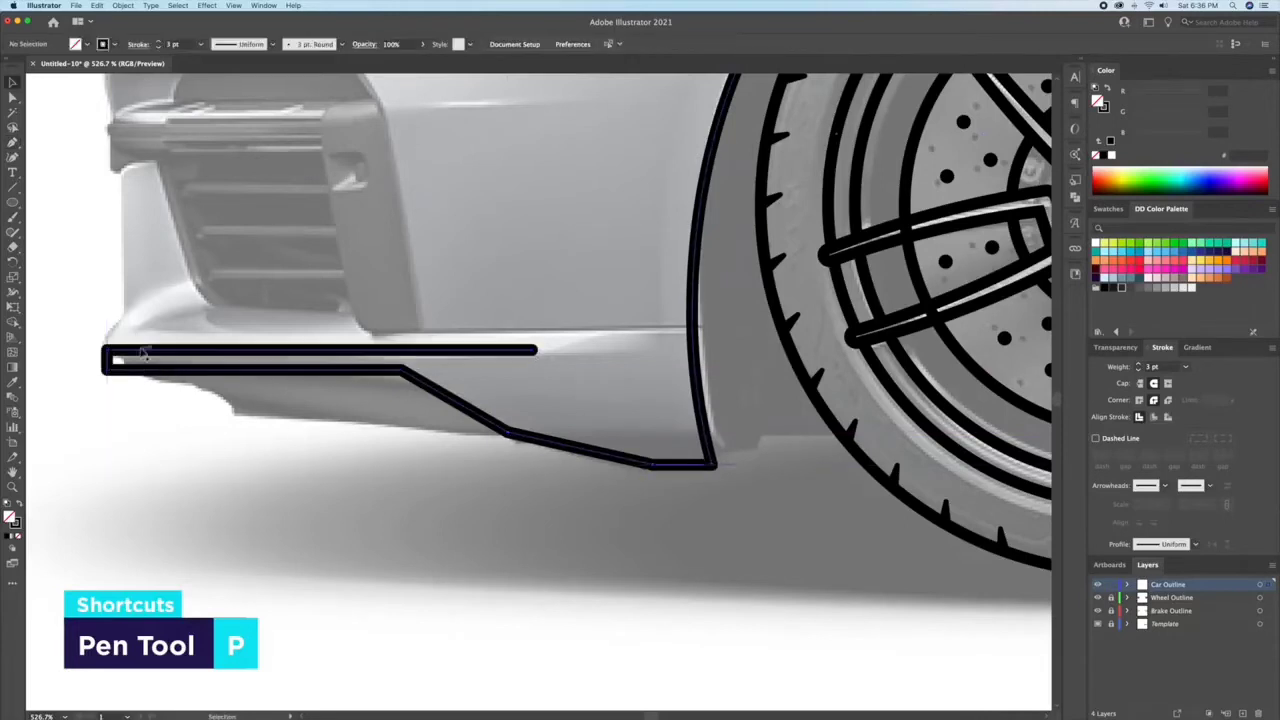
{"action": "left_click_drag", "start_coordinate": [143, 345], "coordinate": [92, 385]}
{"action": "left_click_drag", "start_coordinate": [118, 360], "coordinate": [246, 414]}
{"action": "left_click", "coordinate": [401, 371]}
{"action": "left_click_drag", "start_coordinate": [396, 389], "coordinate": [378, 470]}
{"action": "left_click", "coordinate": [509, 433]}
{"action": "left_click_drag", "start_coordinate": [513, 433], "coordinate": [549, 367]}
{"action": "left_click", "coordinate": [380, 479]}
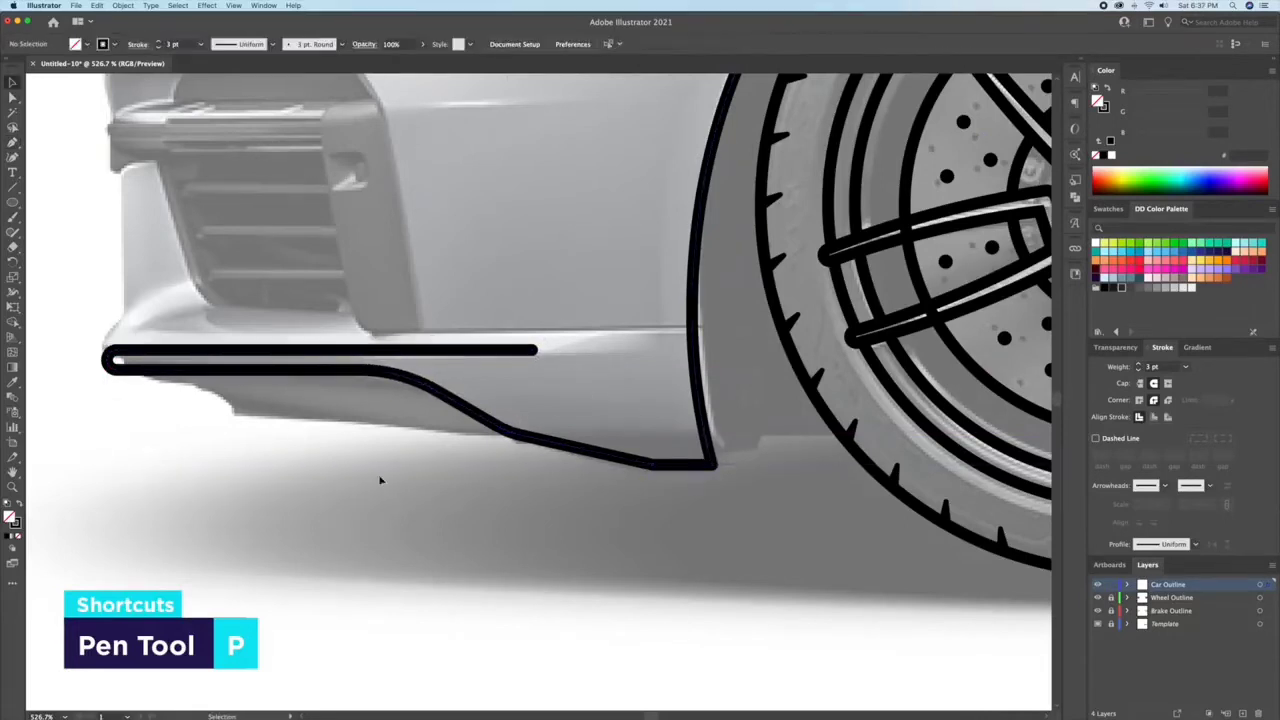
Step: Trace the stepped splitter below the bumper lip, curving its rear end into the bumper's lower outline
{"action": "scroll", "coordinate": [149, 366], "scroll_direction": "up", "scroll_amount": 2}
{"action": "left_click_drag", "start_coordinate": [149, 366], "coordinate": [331, 380]}
{"action": "key", "text": "p"}
{"action": "left_click", "coordinate": [329, 385]}
{"action": "left_click", "coordinate": [352, 402]}
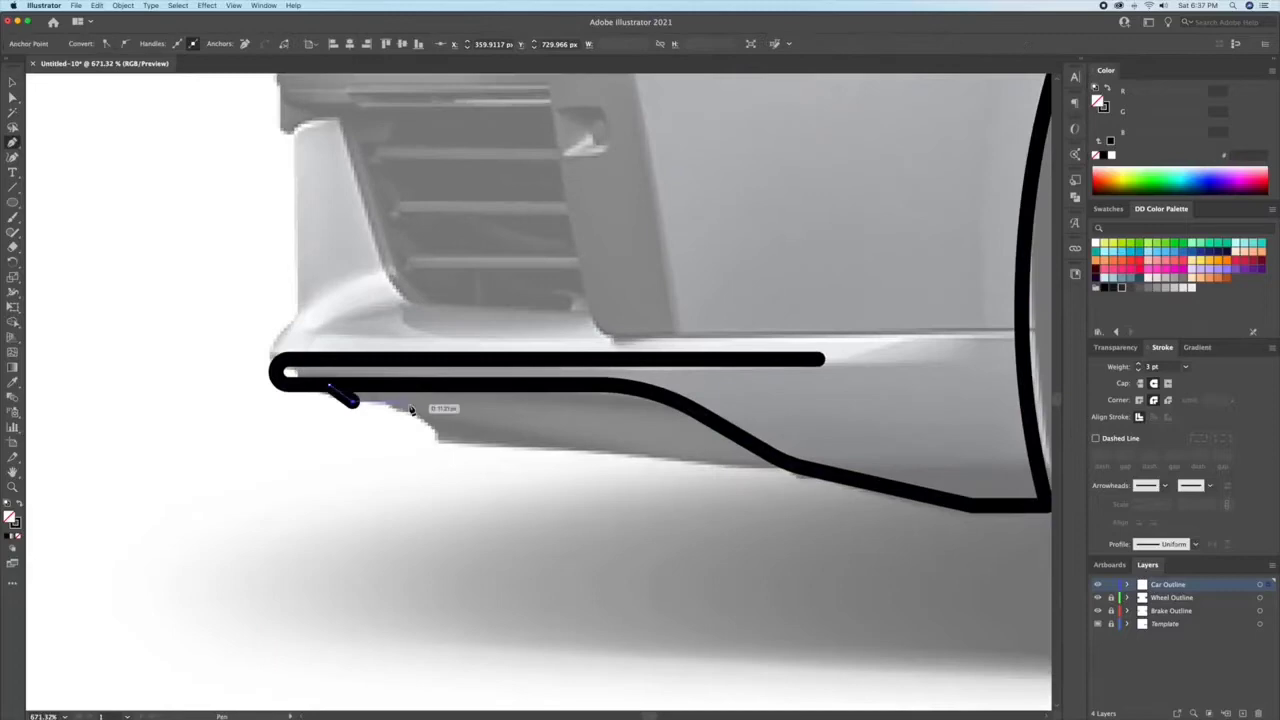
{"action": "left_click", "coordinate": [450, 446]}
{"action": "left_click", "coordinate": [617, 446]}
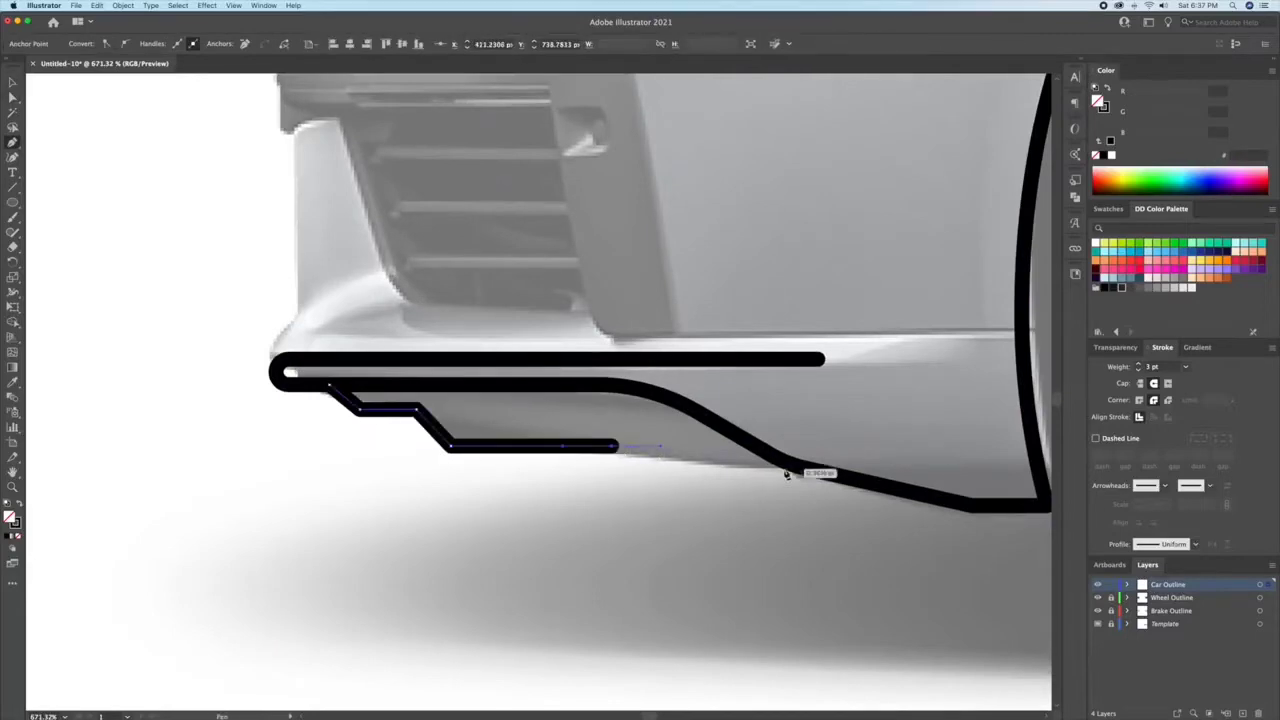
{"action": "left_click_drag", "start_coordinate": [787, 467], "coordinate": [892, 463]}
Step: Draw a short curved line from the bumper lip's front tip up towards the air intake
{"action": "left_click_drag", "start_coordinate": [335, 405], "coordinate": [398, 391]}
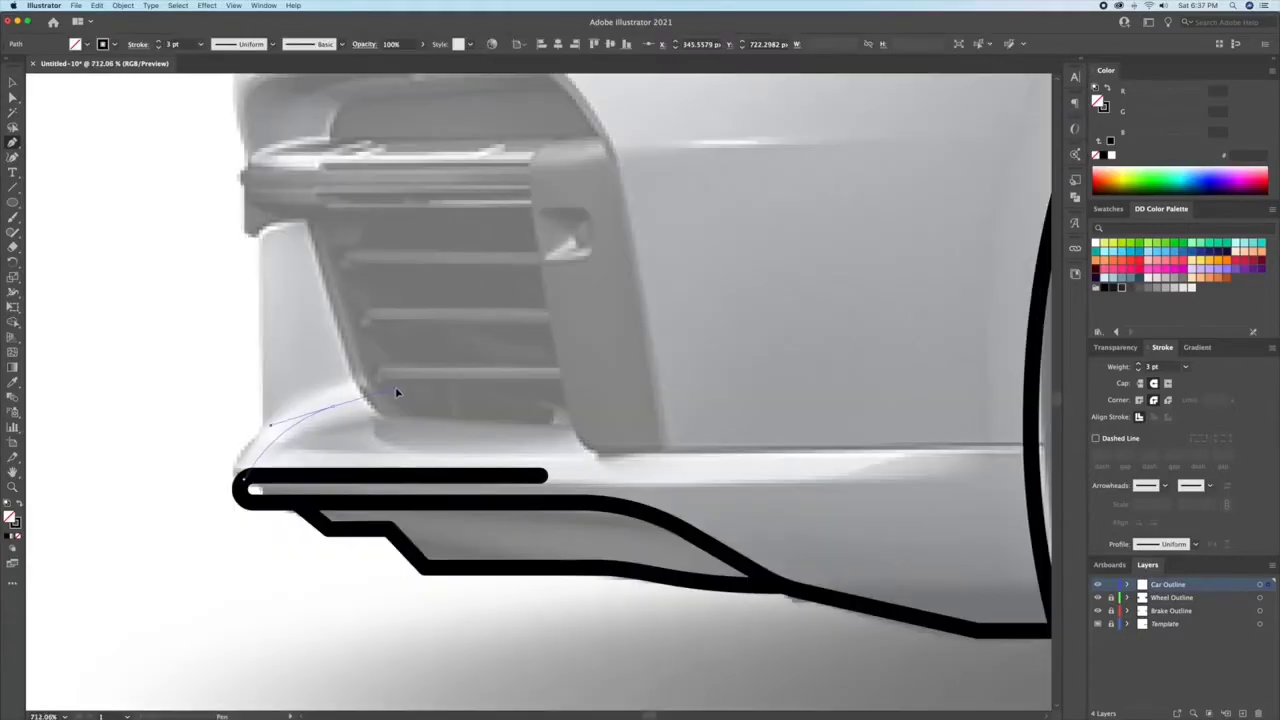
{"action": "key", "text": "v"}
{"action": "left_click", "coordinate": [468, 388]}
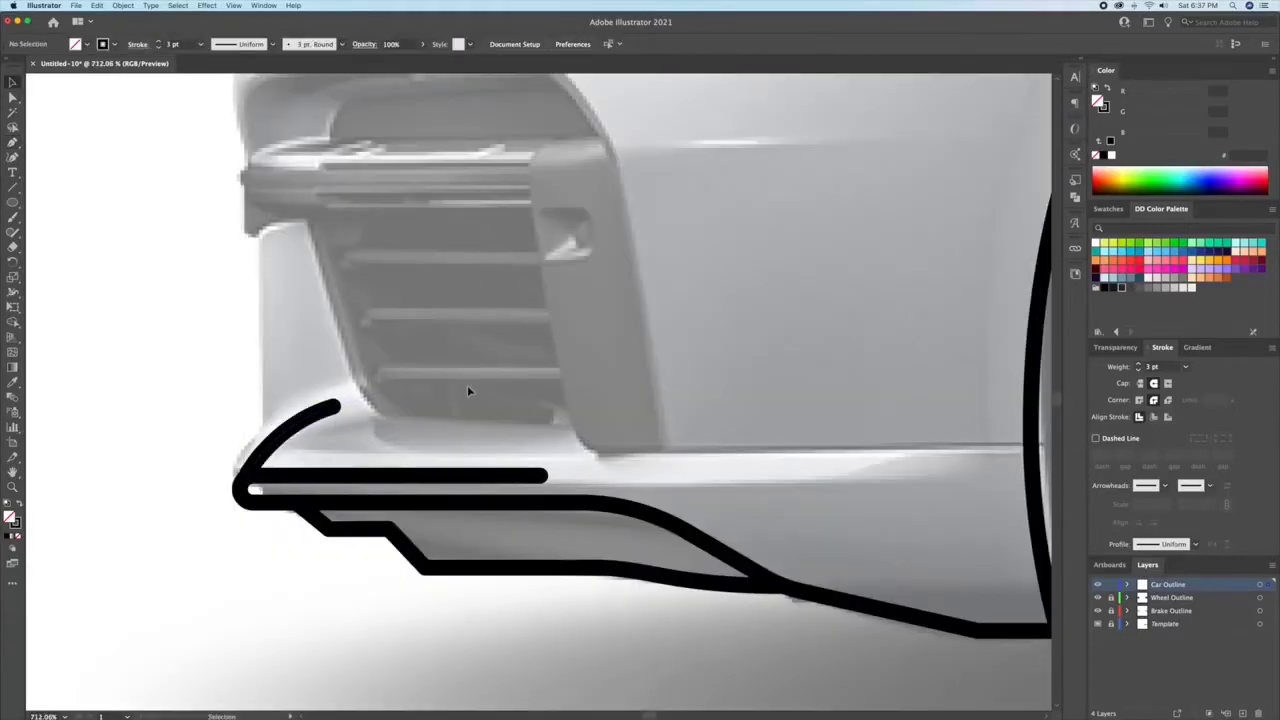
Step: Trace the bumper's front upright and the air intake's lower edge, continuing in a straight line to the front wheel arch
{"action": "key", "text": "p"}
{"action": "left_click", "coordinate": [266, 447]}
{"action": "left_click", "coordinate": [266, 231]}
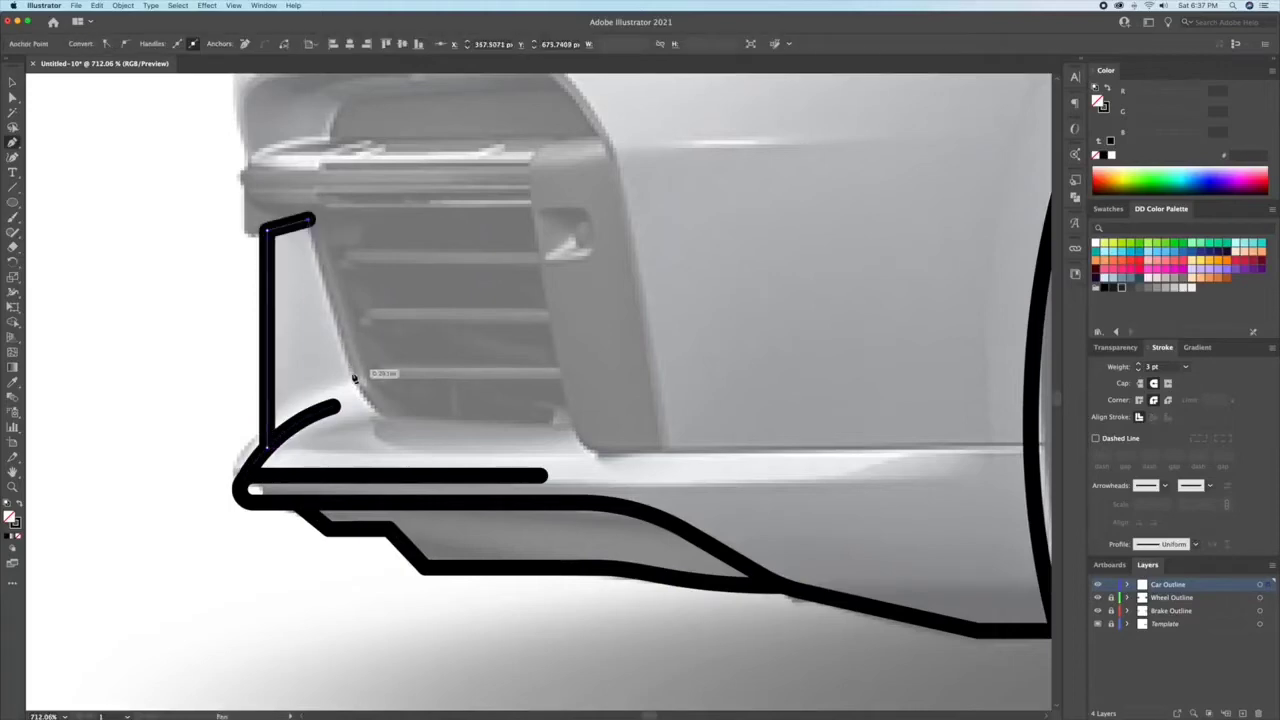
{"action": "left_click", "coordinate": [379, 416]}
{"action": "left_click", "coordinate": [575, 426]}
{"action": "left_click", "coordinate": [599, 450]}
{"action": "left_click_drag", "start_coordinate": [1031, 452], "coordinate": [741, 443]}
{"action": "left_click", "coordinate": [741, 443]}
{"action": "key", "text": "v"}
Step: Round the corners of the front upright and the intake's lower edge to match the template
{"action": "left_click_drag", "start_coordinate": [287, 386], "coordinate": [580, 438]}
{"action": "key", "text": "a"}
{"action": "left_click", "coordinate": [603, 392]}
{"action": "left_click", "coordinate": [408, 382]}
{"action": "left_click_drag", "start_coordinate": [417, 370], "coordinate": [469, 306]}
{"action": "left_click", "coordinate": [338, 186]}
{"action": "left_click", "coordinate": [332, 197]}
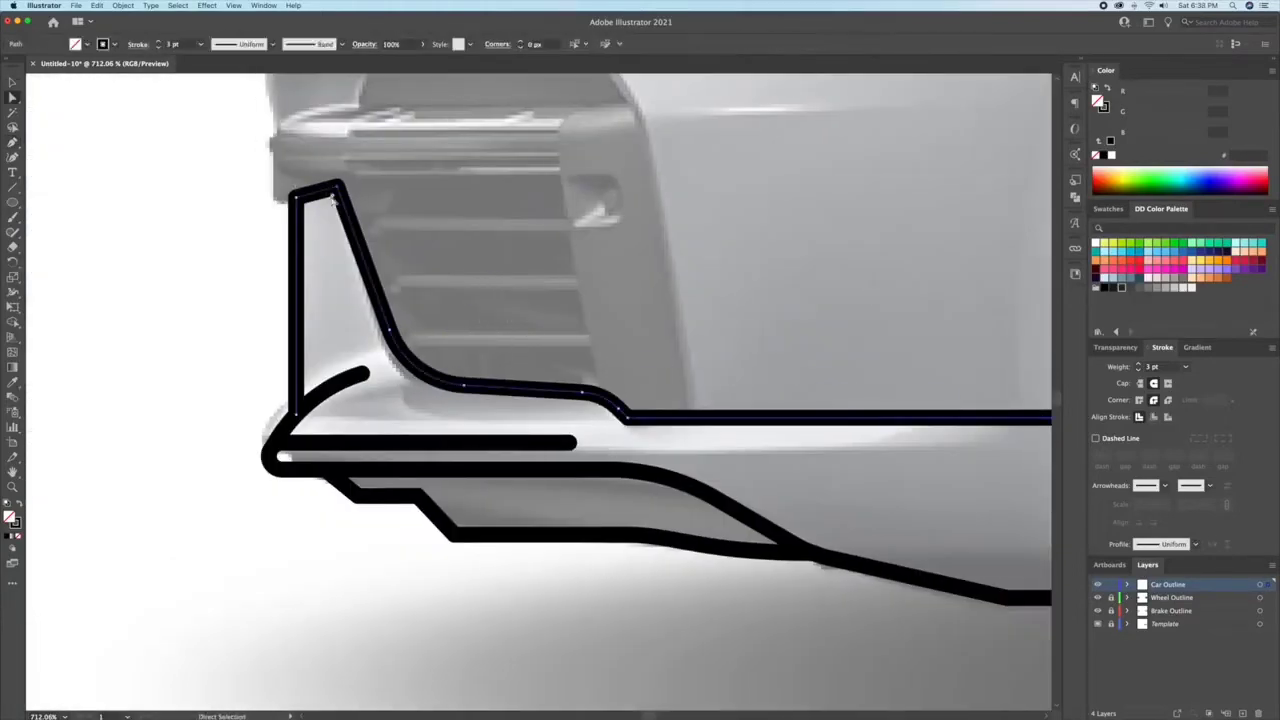
{"action": "left_click_drag", "start_coordinate": [332, 197], "coordinate": [322, 222]}
Step: Trace the air intake's outer frame up and over to the nose, and continue with a curved hood edge to the headlight
{"action": "key", "text": "p"}
{"action": "scroll", "coordinate": [455, 300], "scroll_direction": "down", "scroll_amount": 2}
{"action": "left_click_drag", "start_coordinate": [455, 300], "coordinate": [455, 410]}
{"action": "left_click", "coordinate": [651, 507]}
{"action": "left_click", "coordinate": [614, 258]}
{"action": "left_click", "coordinate": [543, 177]}
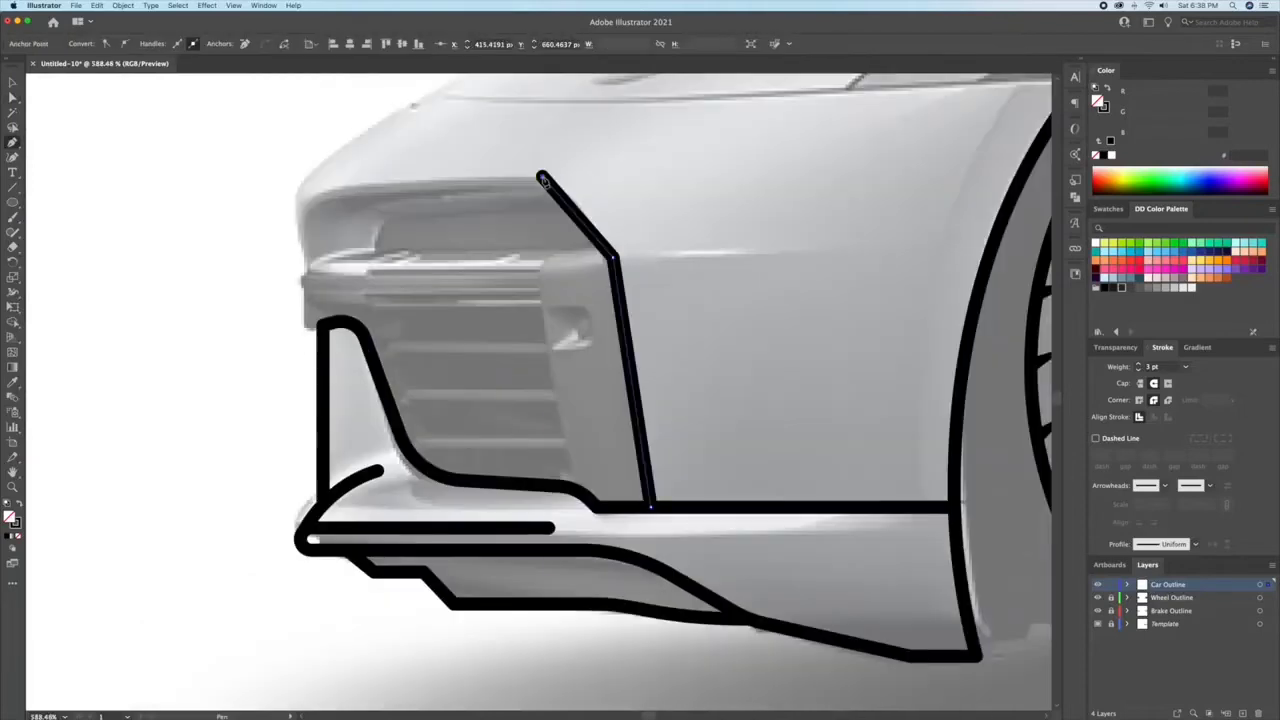
{"action": "left_click", "coordinate": [335, 180]}
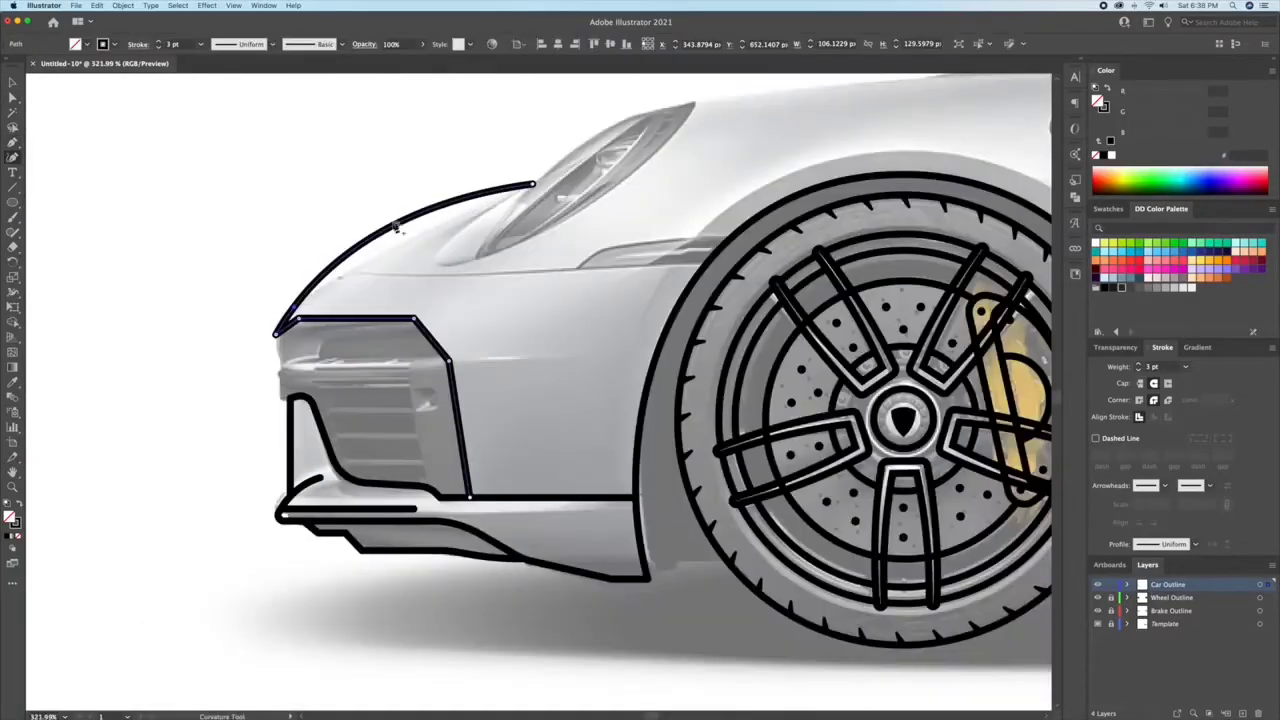
{"action": "mouse_move", "coordinate": [399, 229]}
{"action": "left_mouse_down"}
{"action": "mouse_move", "coordinate": [338, 266]}
{"action": "mouse_move", "coordinate": [402, 237]}
{"action": "left_mouse_up"}
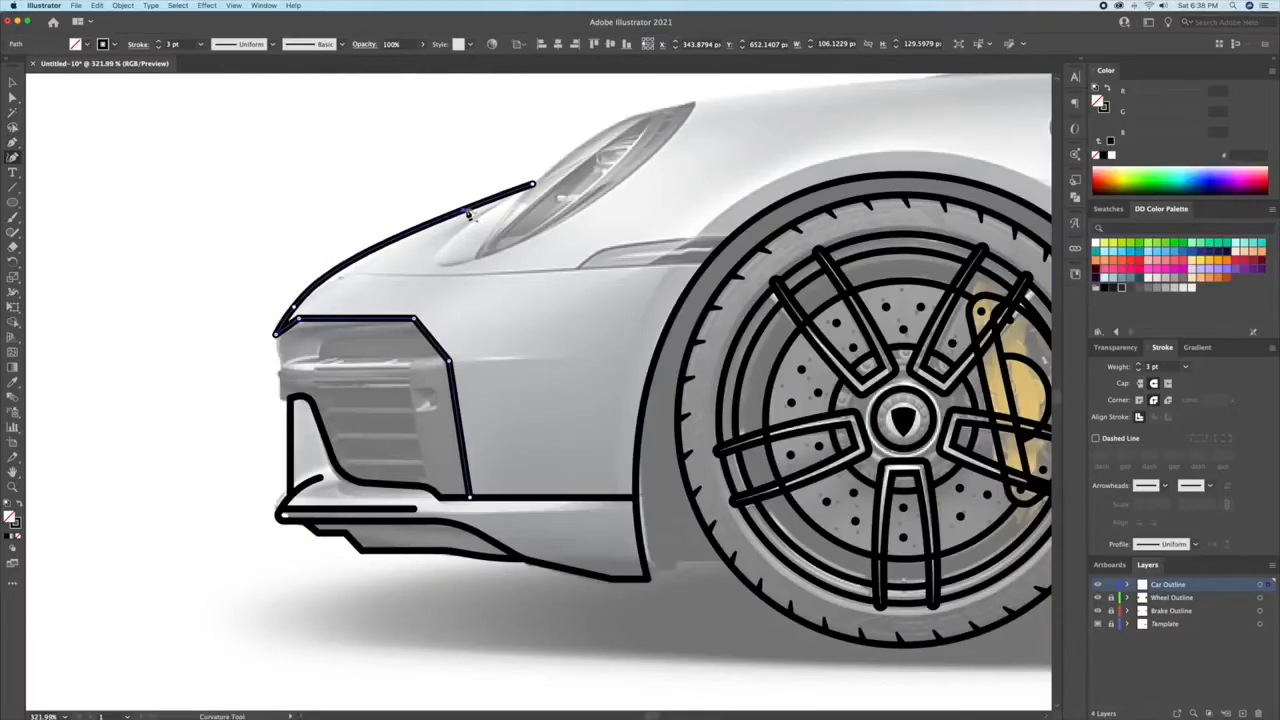
{"action": "left_click_drag", "start_coordinate": [305, 297], "coordinate": [313, 292]}
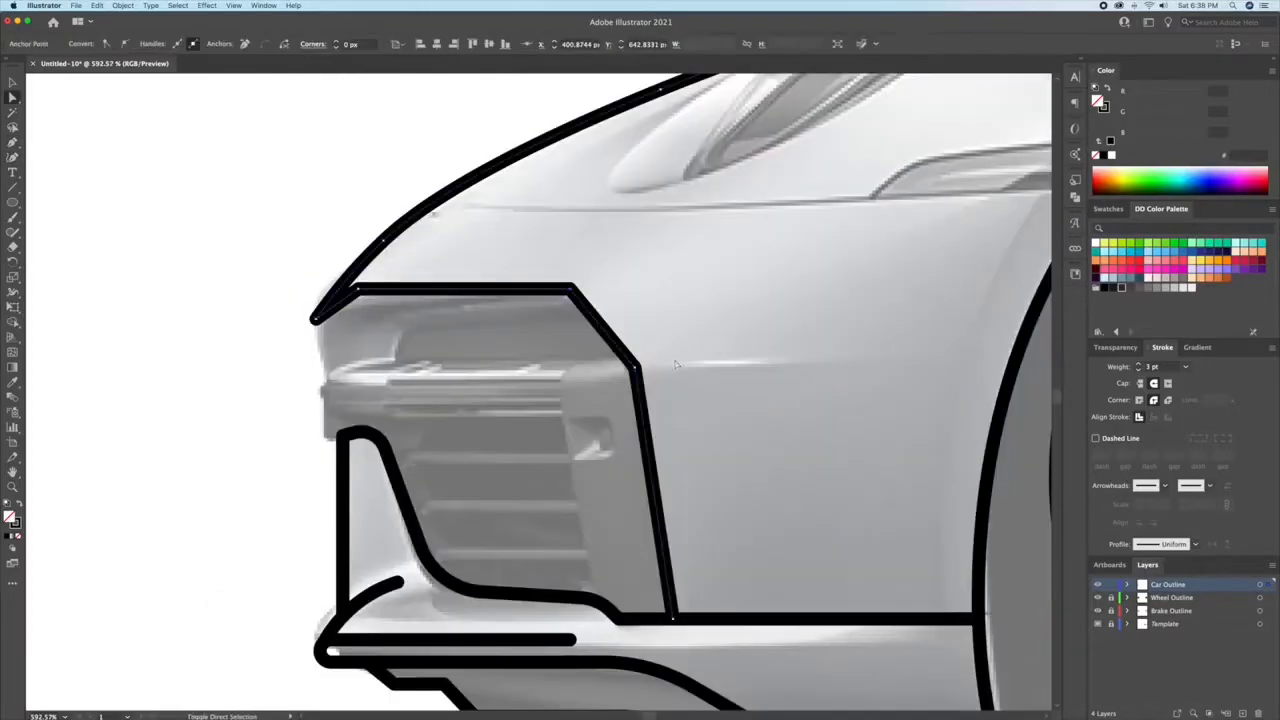
Step: Round the rear corners and the front corner of the air intake's outer frame
{"action": "left_click", "coordinate": [634, 369], "text": "shift"}
{"action": "left_click_drag", "start_coordinate": [563, 307], "coordinate": [510, 400]}
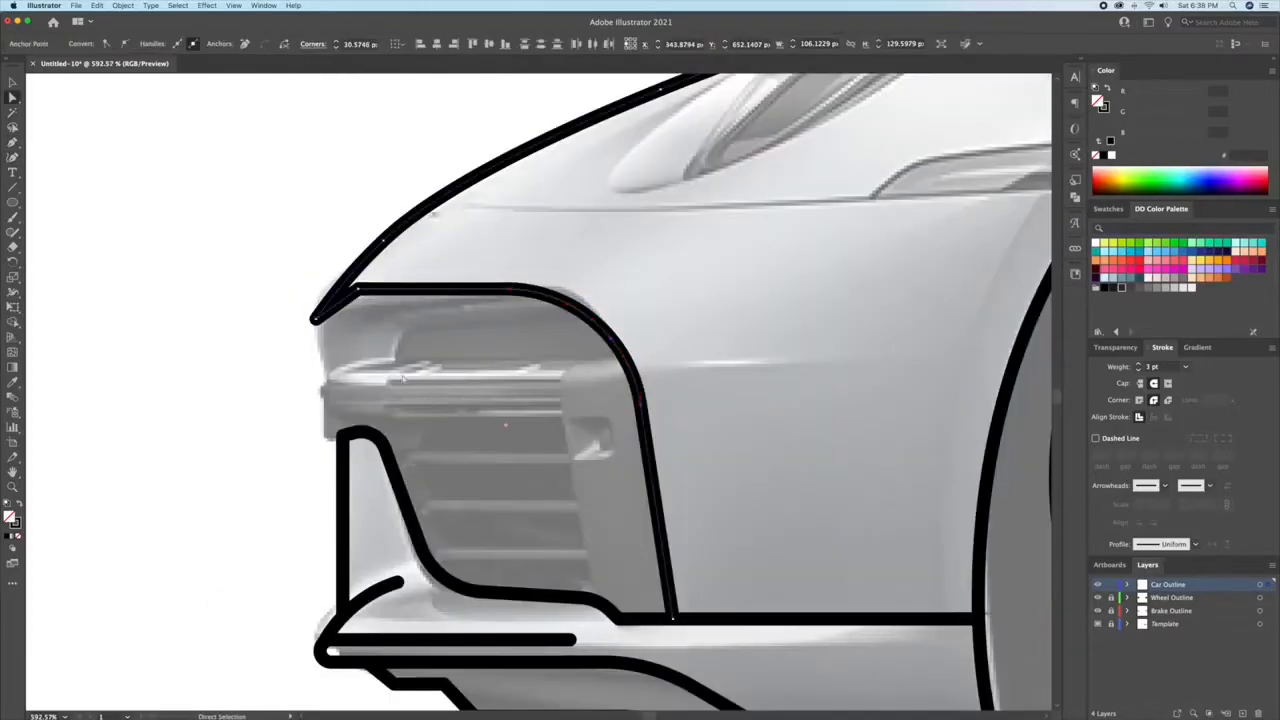
{"action": "left_click", "coordinate": [358, 289]}
{"action": "key", "text": "v"}
{"action": "left_click_drag", "start_coordinate": [363, 303], "coordinate": [472, 337]}
{"action": "left_click", "coordinate": [441, 397]}
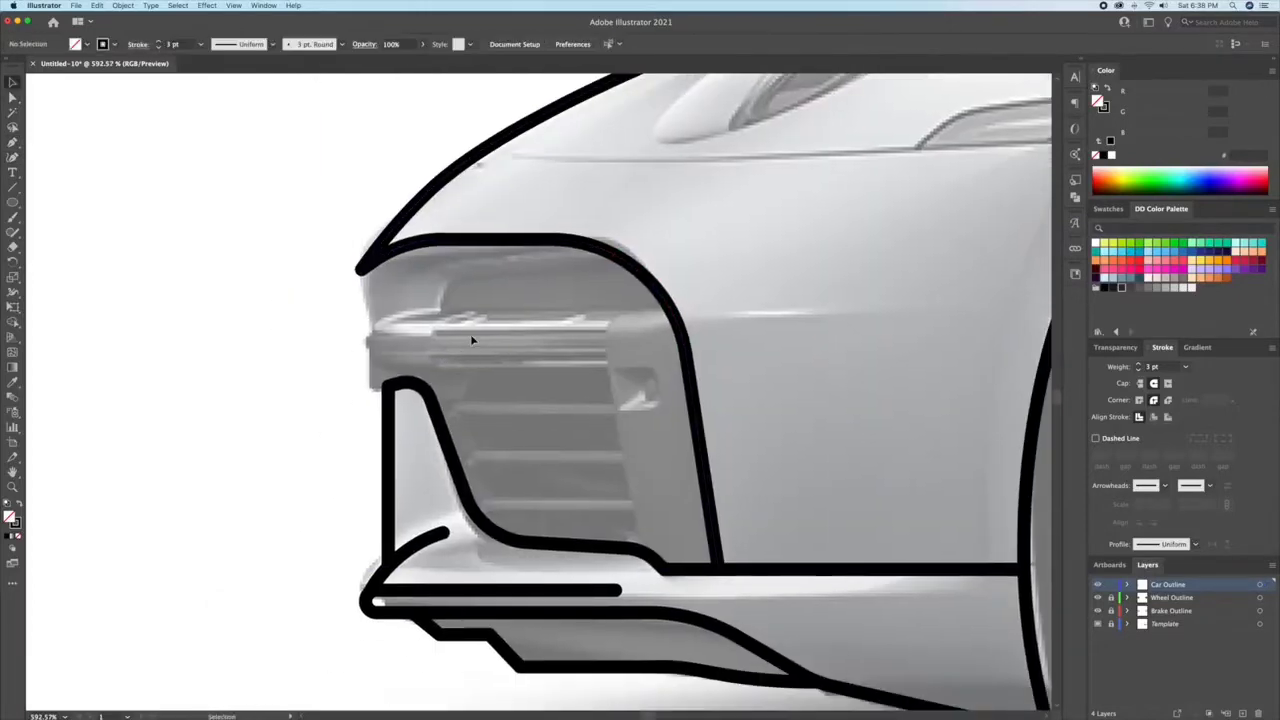
Step: Draw the inner edge of the intake's rear side panel down to its lower edge and round its upper corner
{"action": "left_click", "coordinate": [667, 307]}
{"action": "left_click", "coordinate": [595, 307]}
{"action": "left_click", "coordinate": [640, 547]}
{"action": "key", "text": "a"}
{"action": "left_click", "coordinate": [595, 307]}
{"action": "left_click_drag", "start_coordinate": [608, 319], "coordinate": [646, 345]}
{"action": "key", "text": "v"}
{"action": "left_click", "coordinate": [743, 343]}
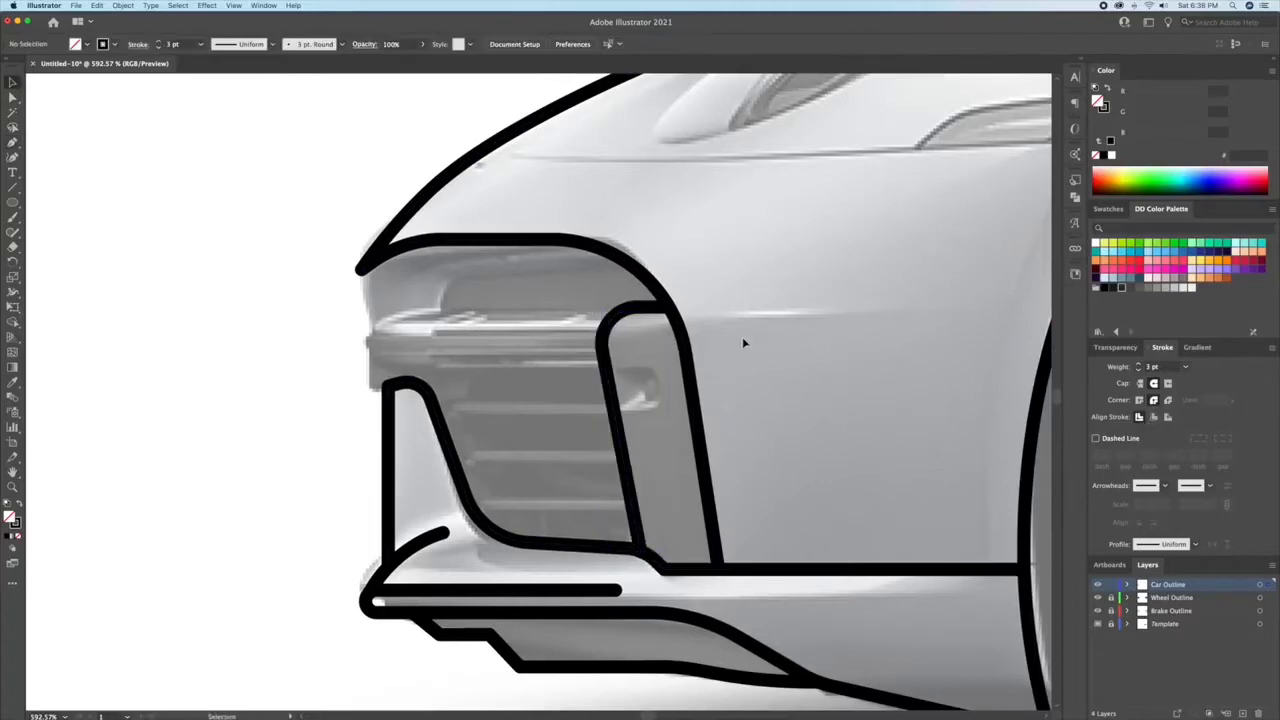
Step: Draw three horizontal slat lines across the air intake, each extending forward from the side panel's inner edge
{"action": "left_click", "coordinate": [608, 406]}
{"action": "left_click", "coordinate": [463, 406]}
{"action": "key", "text": "Escape"}
{"action": "left_click", "coordinate": [622, 457]}
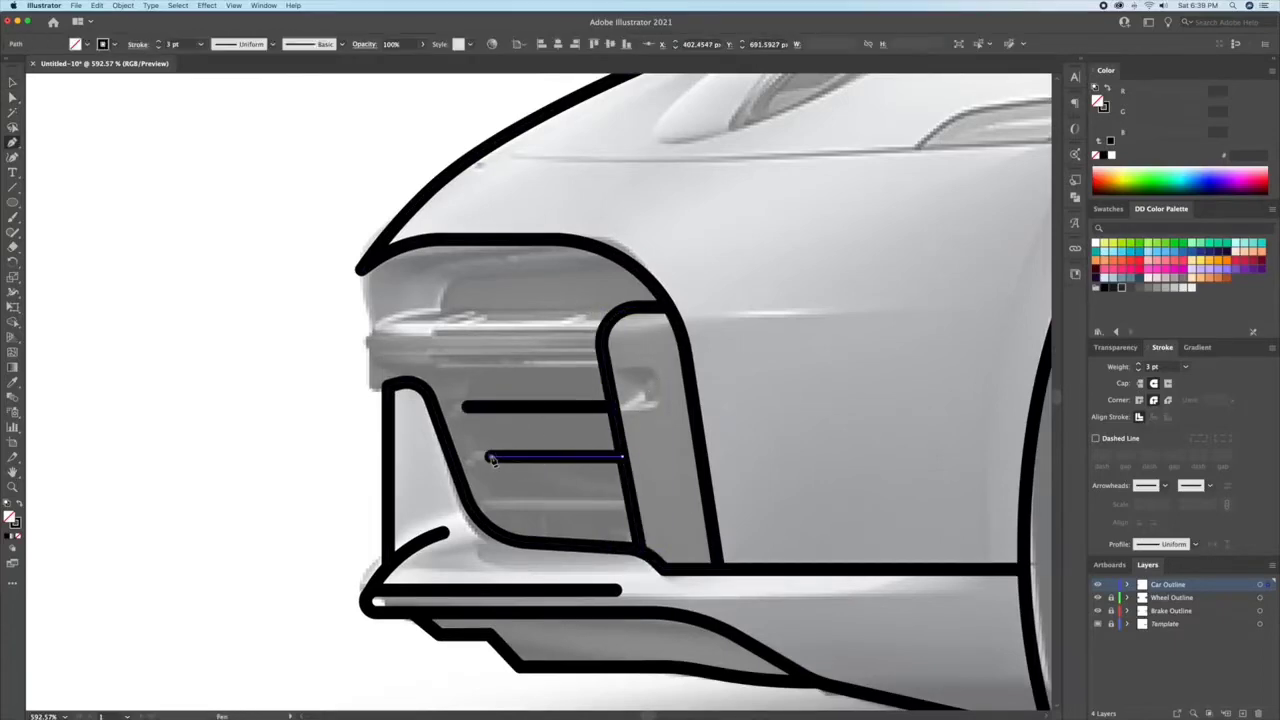
{"action": "left_click", "coordinate": [488, 457]}
{"action": "key", "text": "Escape"}
{"action": "left_click", "coordinate": [628, 504]}
{"action": "left_click", "coordinate": [507, 504]}
{"action": "key", "text": "Escape"}
Step: Draw the horizontal trim bar above the slats, tapering to a point at the nose, and refine its shape
{"action": "scroll", "coordinate": [465, 289], "scroll_direction": "up", "scroll_amount": 2}
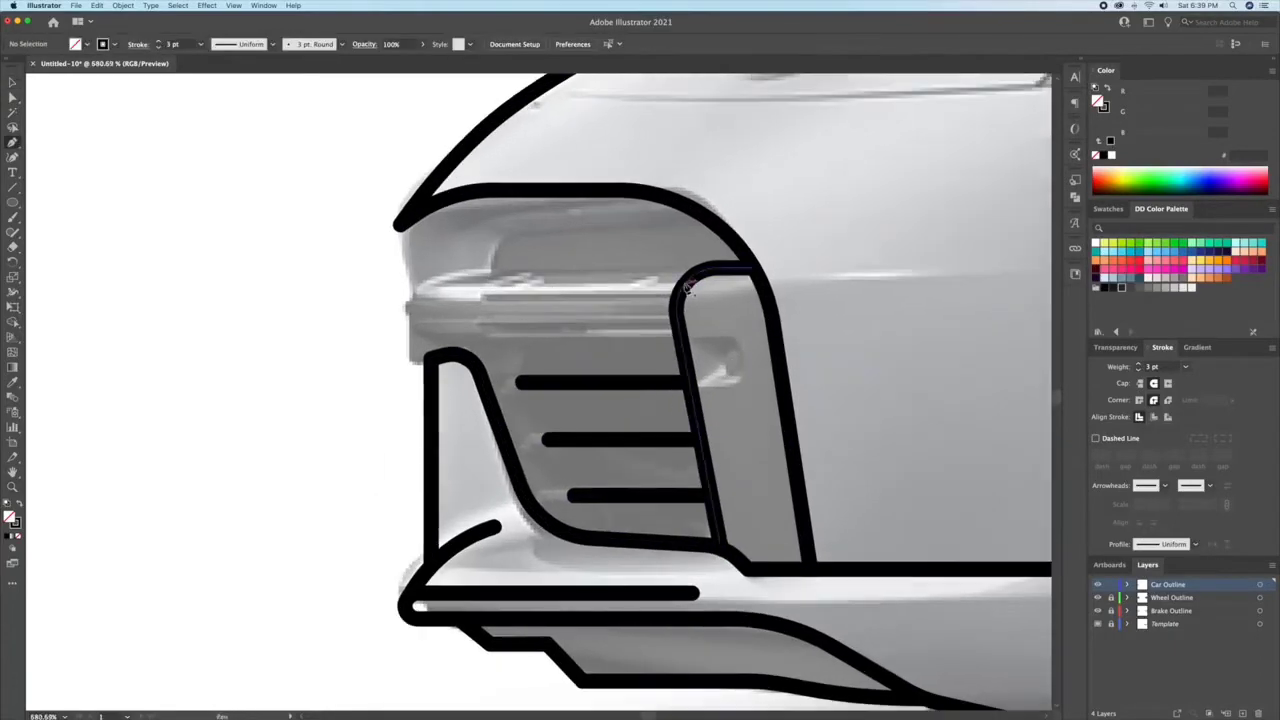
{"action": "left_click", "coordinate": [692, 273]}
{"action": "left_click", "coordinate": [451, 273]}
{"action": "left_click", "coordinate": [400, 306]}
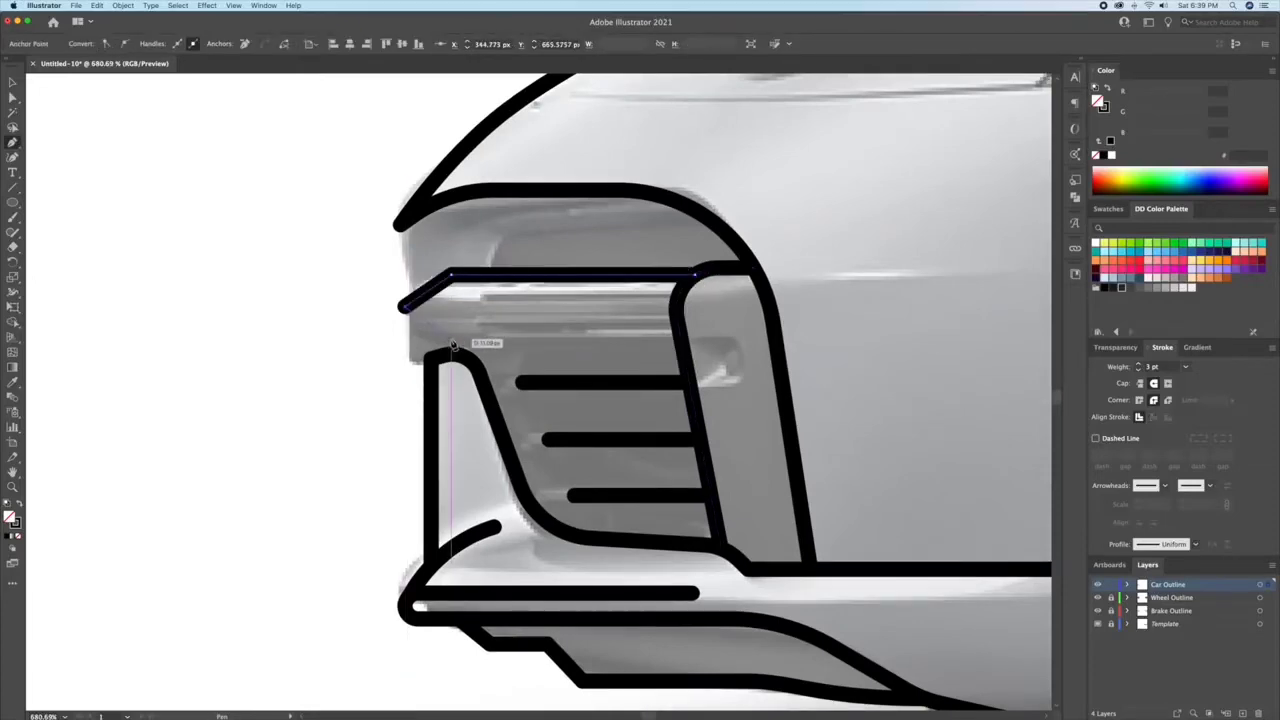
{"action": "left_click", "coordinate": [683, 341]}
{"action": "key", "text": "a"}
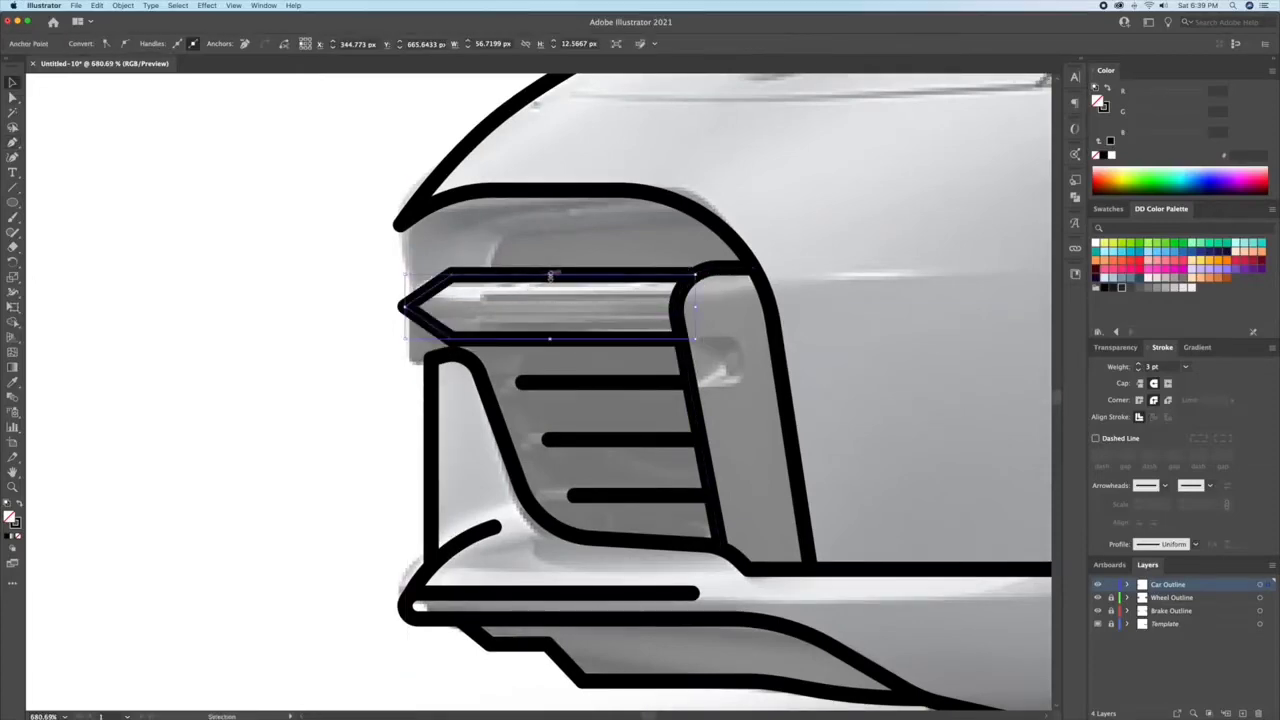
{"action": "left_click_drag", "start_coordinate": [550, 276], "coordinate": [563, 281]}
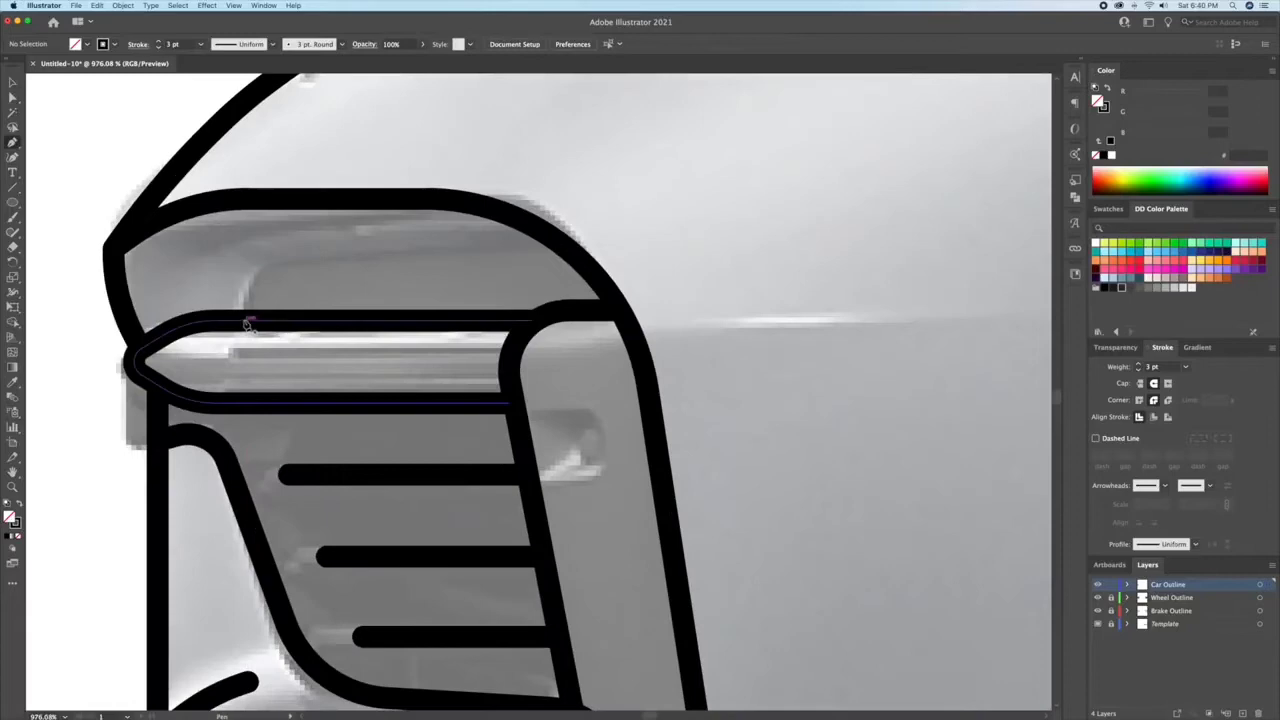
Step: Draw the inner contour of the upper intake from the trim bar up and across to the outer frame
{"action": "left_click", "coordinate": [247, 325]}
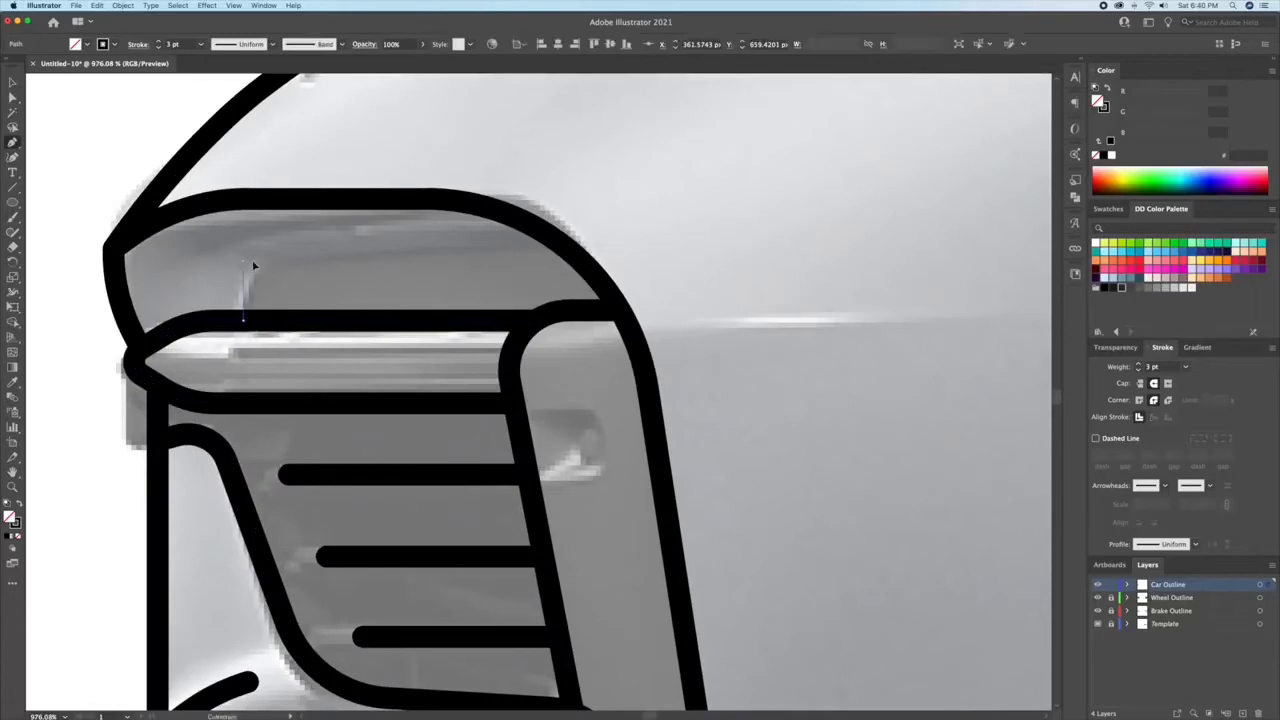
{"action": "left_click", "coordinate": [245, 260]}
{"action": "left_click", "coordinate": [571, 253]}
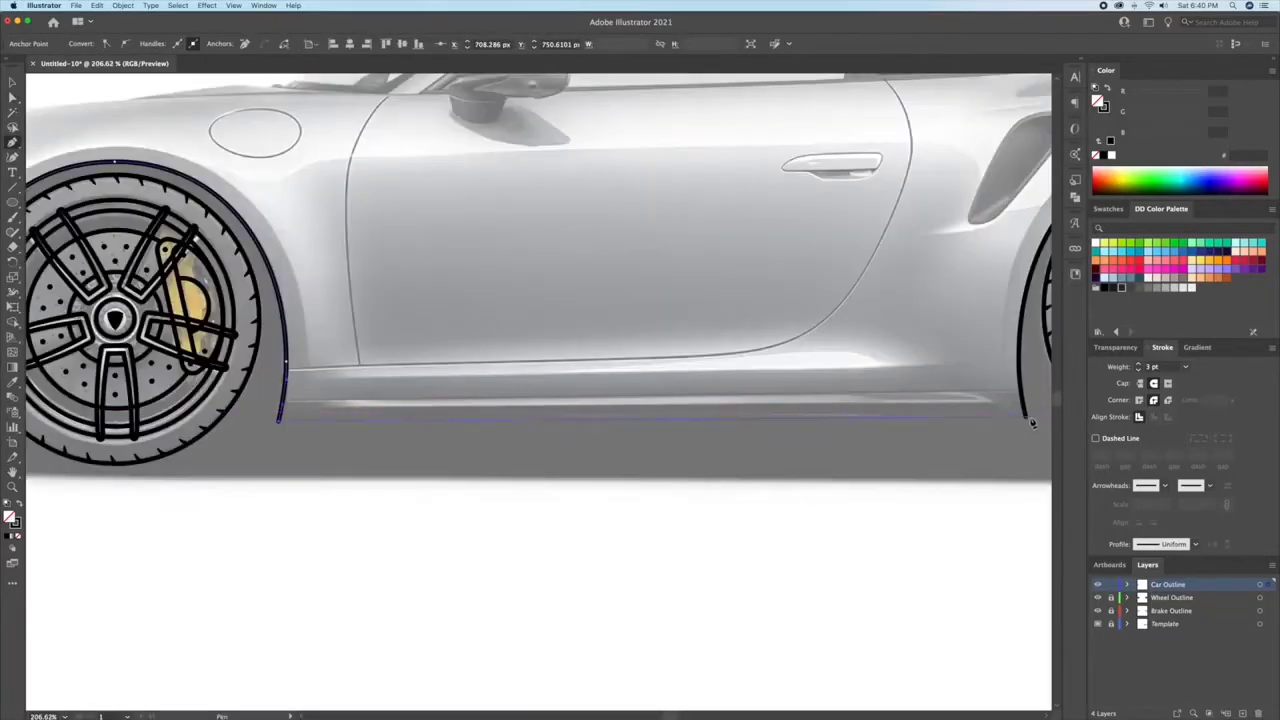
Step: Connect the lower ends of the front and rear wheel arches with a straight sill line
{"action": "left_click", "coordinate": [1028, 422]}
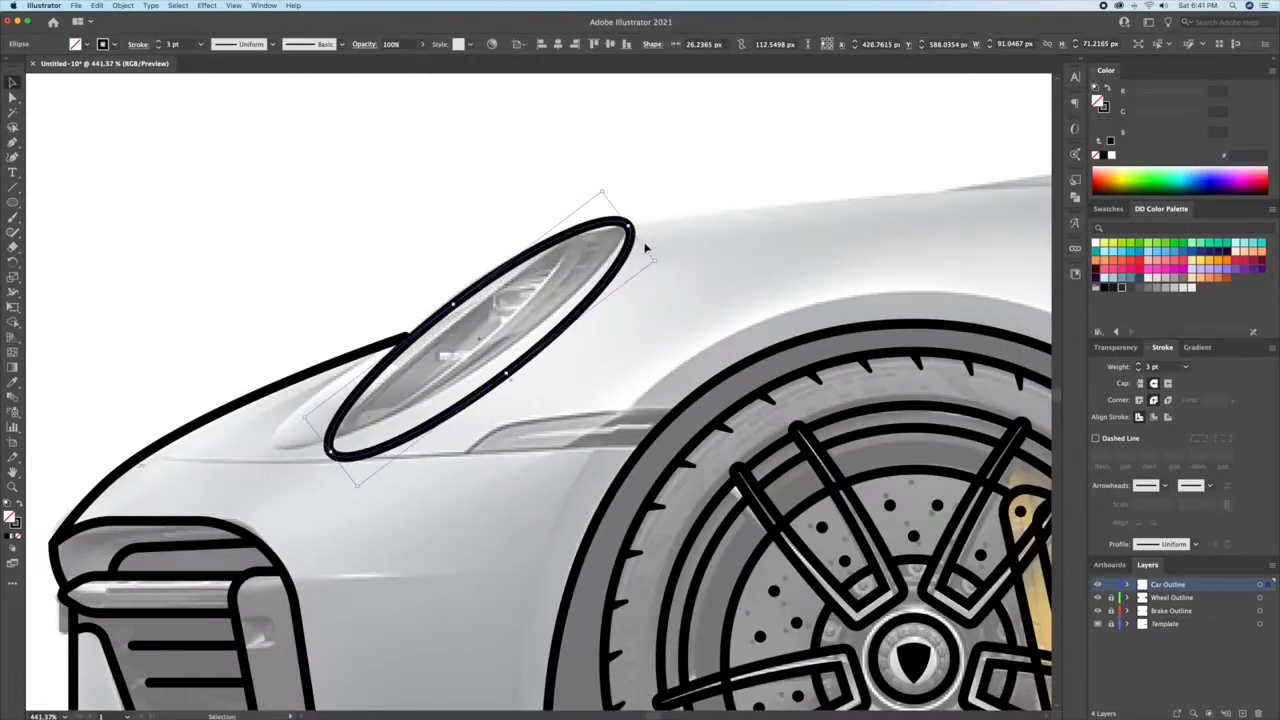
Step: Reshape the ellipses over the headlight into an inner lens outline and a longer outer rim extending toward the nose
{"action": "left_click_drag", "start_coordinate": [427, 330], "coordinate": [420, 330]}
{"action": "left_click", "coordinate": [608, 360]}
{"action": "left_click_drag", "start_coordinate": [534, 348], "coordinate": [540, 319], "text": "alt"}
{"action": "key", "text": "a"}
{"action": "left_click_drag", "start_coordinate": [330, 421], "coordinate": [285, 452]}
{"action": "left_click", "coordinate": [409, 442], "text": "shift"}
Step: Trim the overlapping headlight ellipses and hood line with Shape Builder to leave a clean headlight outline
{"action": "key", "text": "shift+m"}
{"action": "left_click", "coordinate": [424, 422], "text": "alt"}
{"action": "key", "text": "v"}
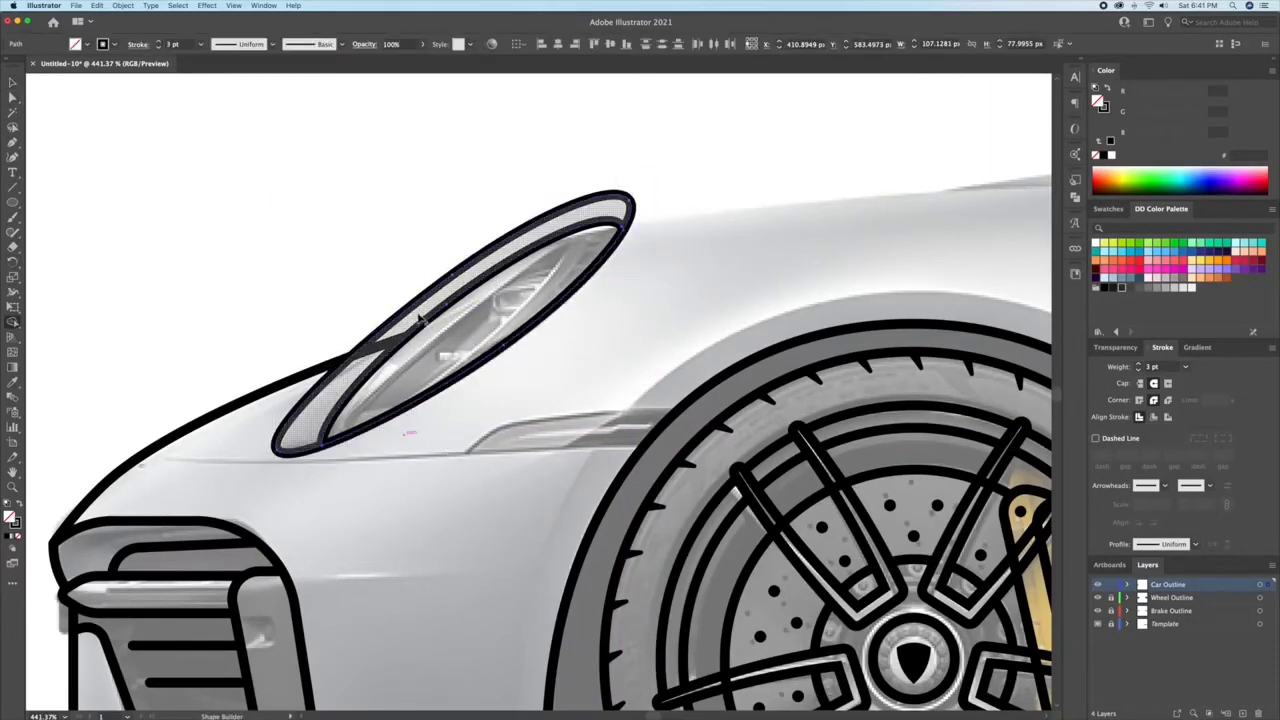
{"action": "left_click", "coordinate": [332, 332]}
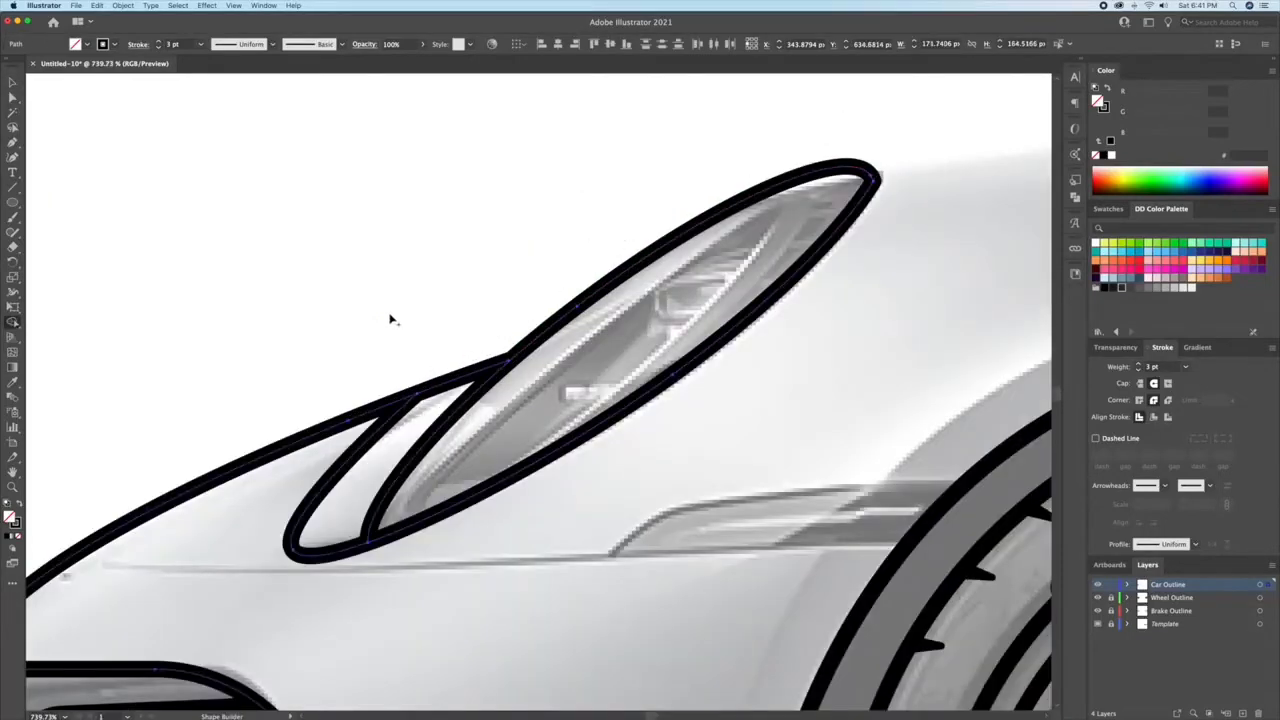
Step: Trace the hood line with the Pen tool from the headlight's upper end to the base of the windshield
{"action": "key", "text": "p"}
{"action": "left_click", "coordinate": [230, 322]}
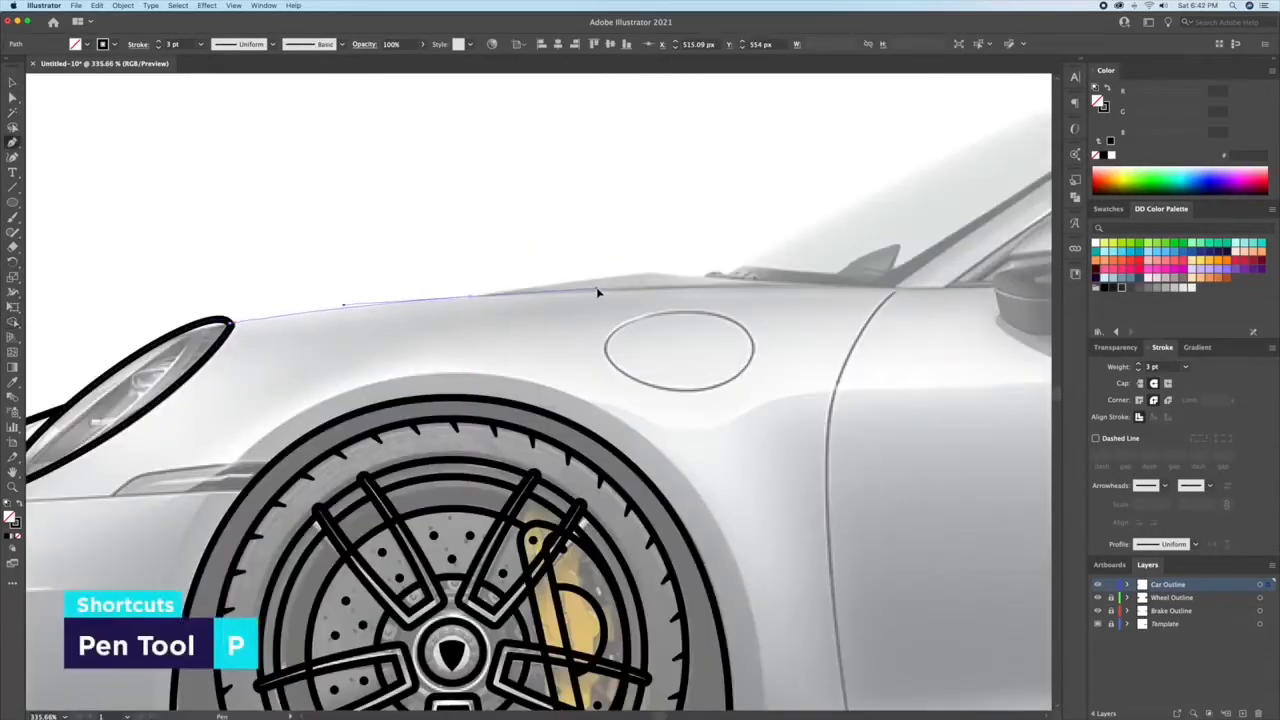
{"action": "left_click_drag", "start_coordinate": [472, 296], "coordinate": [577, 294]}
{"action": "left_click", "coordinate": [650, 274]}
{"action": "left_click_drag", "start_coordinate": [760, 280], "coordinate": [470, 307]}
{"action": "left_click", "coordinate": [606, 315]}
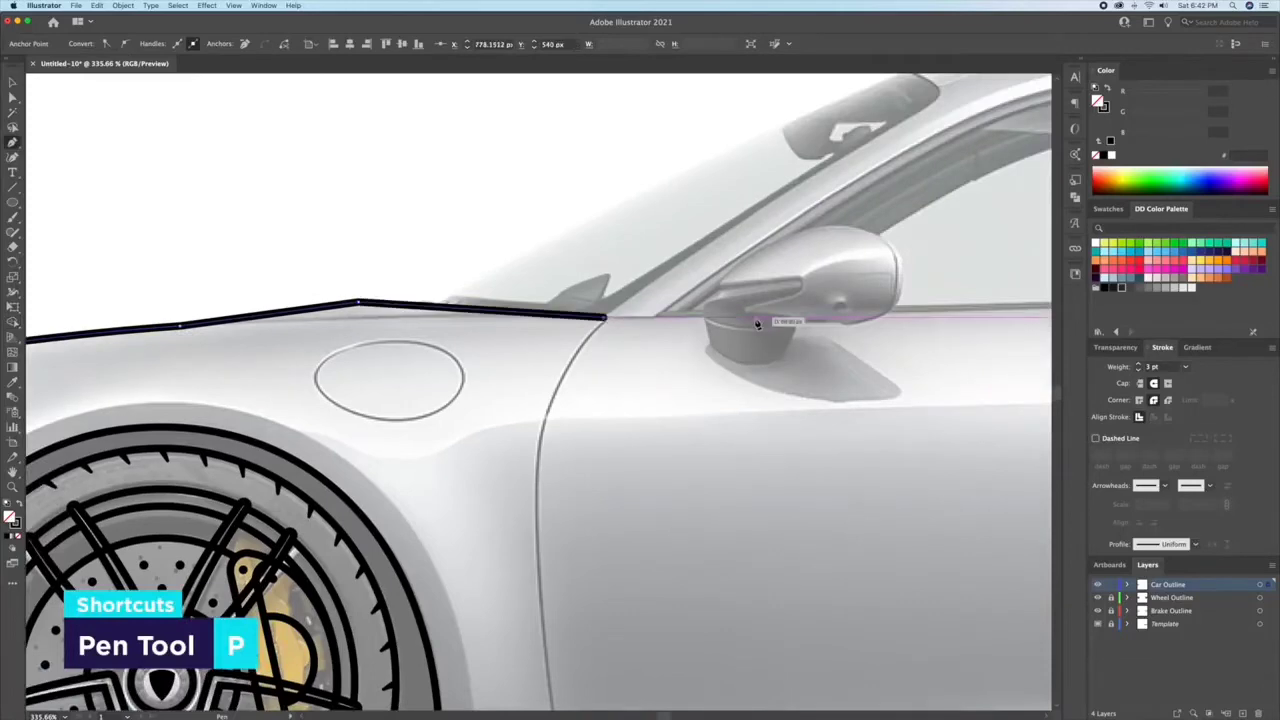
Step: Trace the roofline from the windshield over the roof and down toward the rear spoiler
{"action": "scroll", "coordinate": [757, 323], "scroll_direction": "down", "scroll_amount": 4}
{"action": "left_click_drag", "start_coordinate": [757, 323], "coordinate": [400, 350]}
{"action": "left_click_drag", "start_coordinate": [500, 229], "coordinate": [342, 207]}
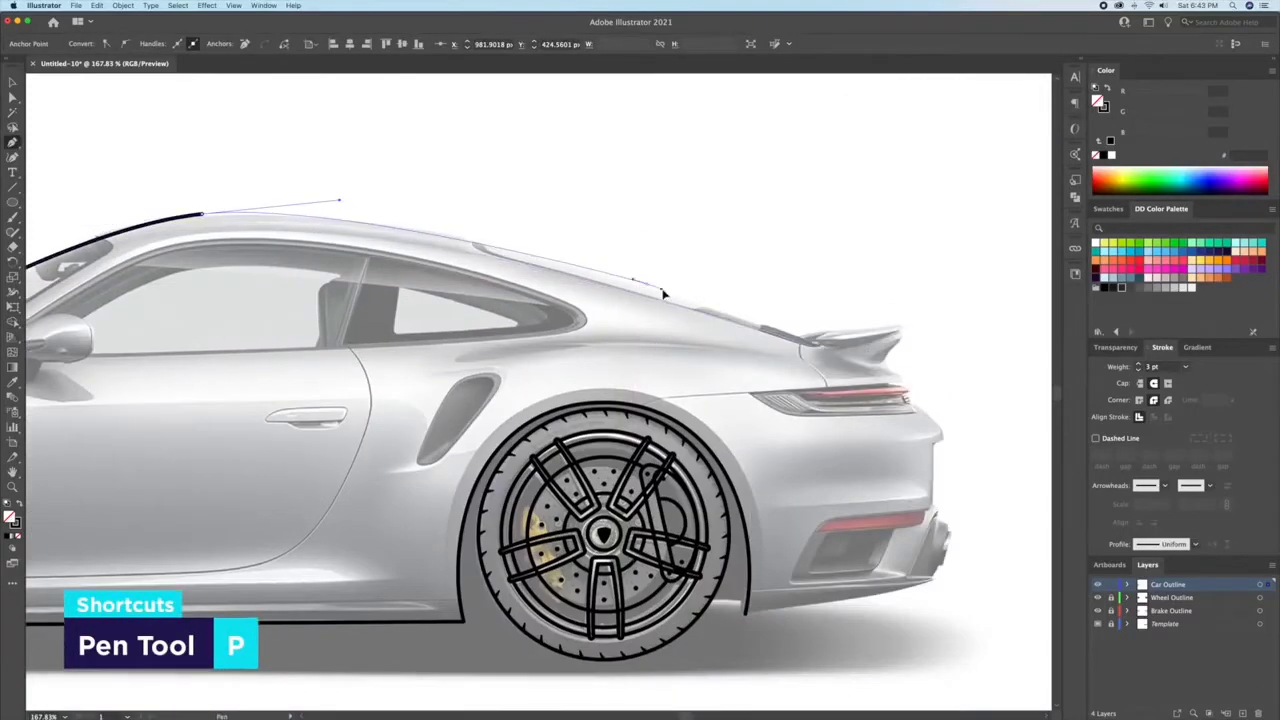
{"action": "left_click_drag", "start_coordinate": [648, 284], "coordinate": [700, 300]}
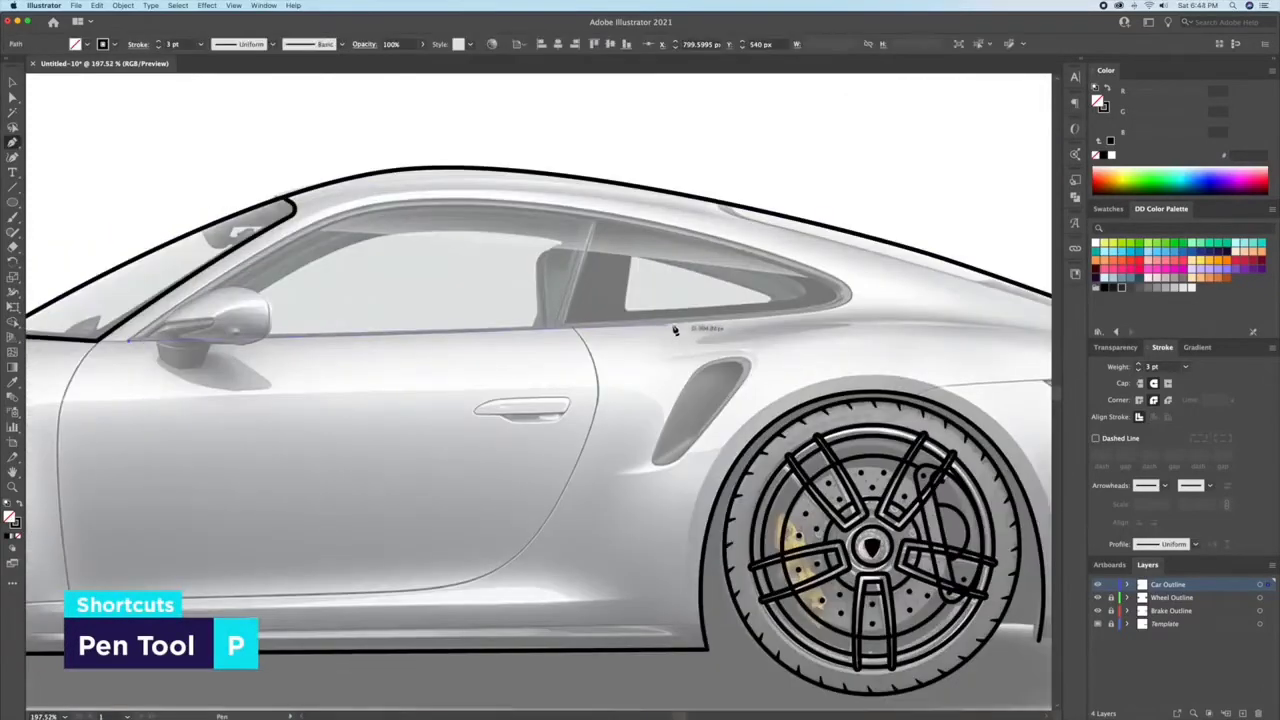
{"action": "left_click", "coordinate": [673, 323]}
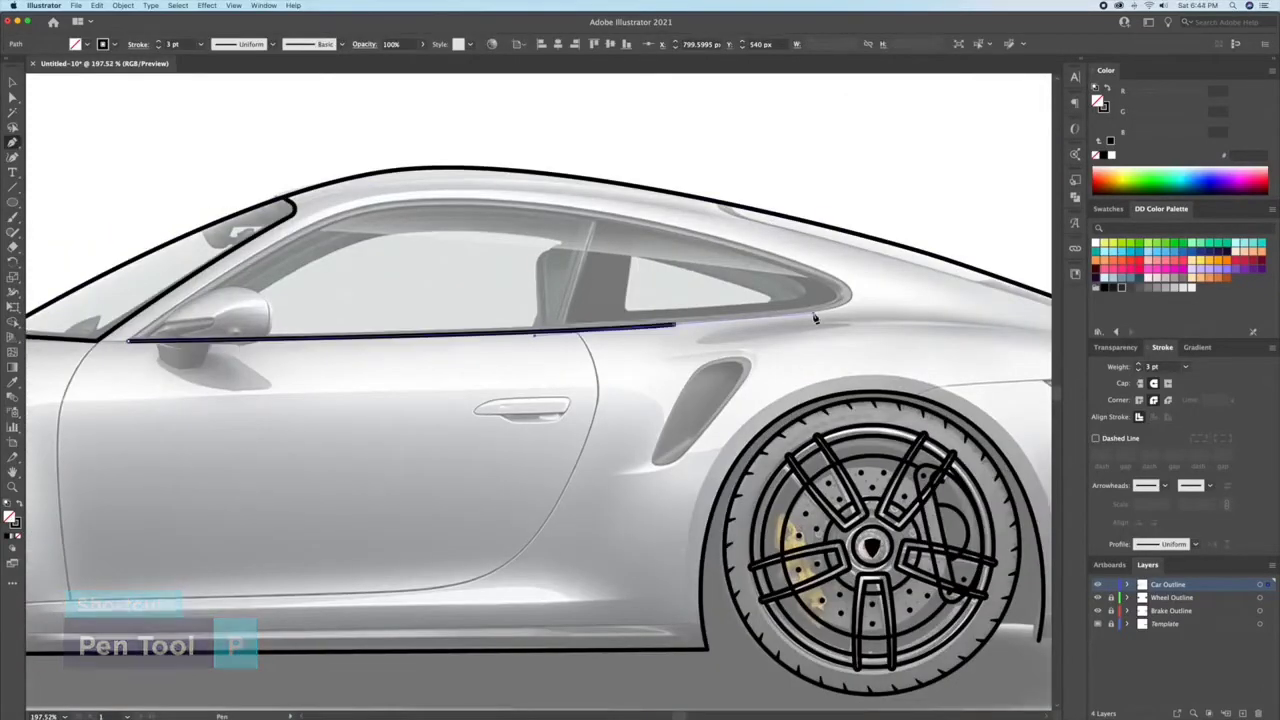
Step: Trace the side window frame around its rear tip and forward along the roof, closing it at the front corner
{"action": "left_click_drag", "start_coordinate": [850, 296], "coordinate": [851, 270]}
{"action": "left_click_drag", "start_coordinate": [528, 203], "coordinate": [395, 189]}
{"action": "left_click_drag", "start_coordinate": [268, 247], "coordinate": [212, 286]}
{"action": "left_click", "coordinate": [129, 341]}
{"action": "key", "text": "v"}
{"action": "left_click", "coordinate": [527, 276]}
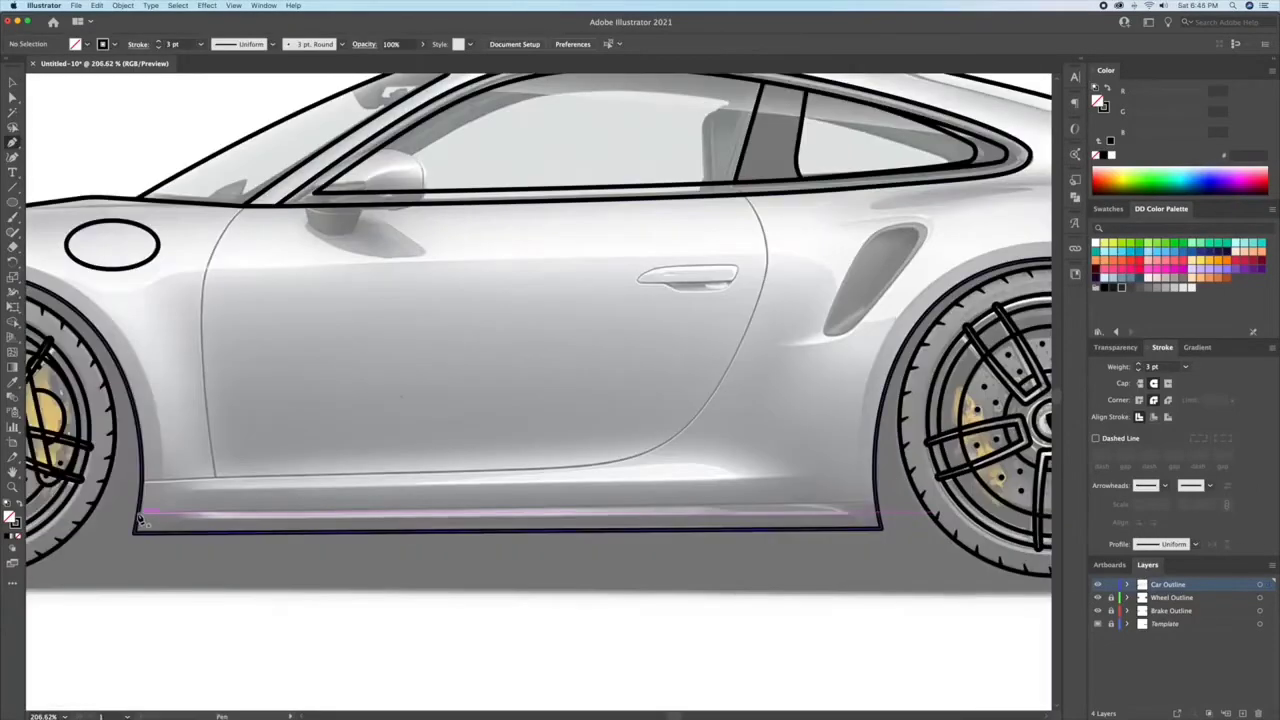
Step: Draw a line above the sill between the wheel arches and adjust its ends to meet them
{"action": "left_click", "coordinate": [864, 502]}
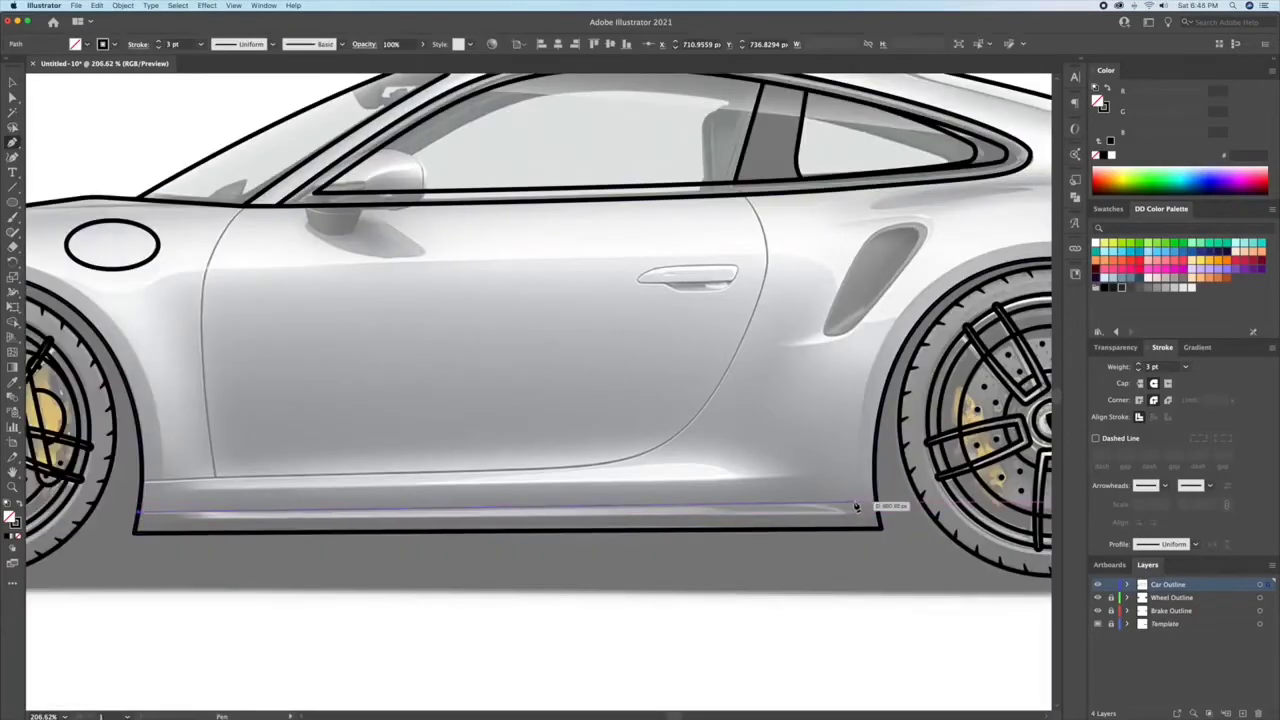
{"action": "key", "text": "a"}
{"action": "left_click_drag", "start_coordinate": [860, 500], "coordinate": [875, 500]}
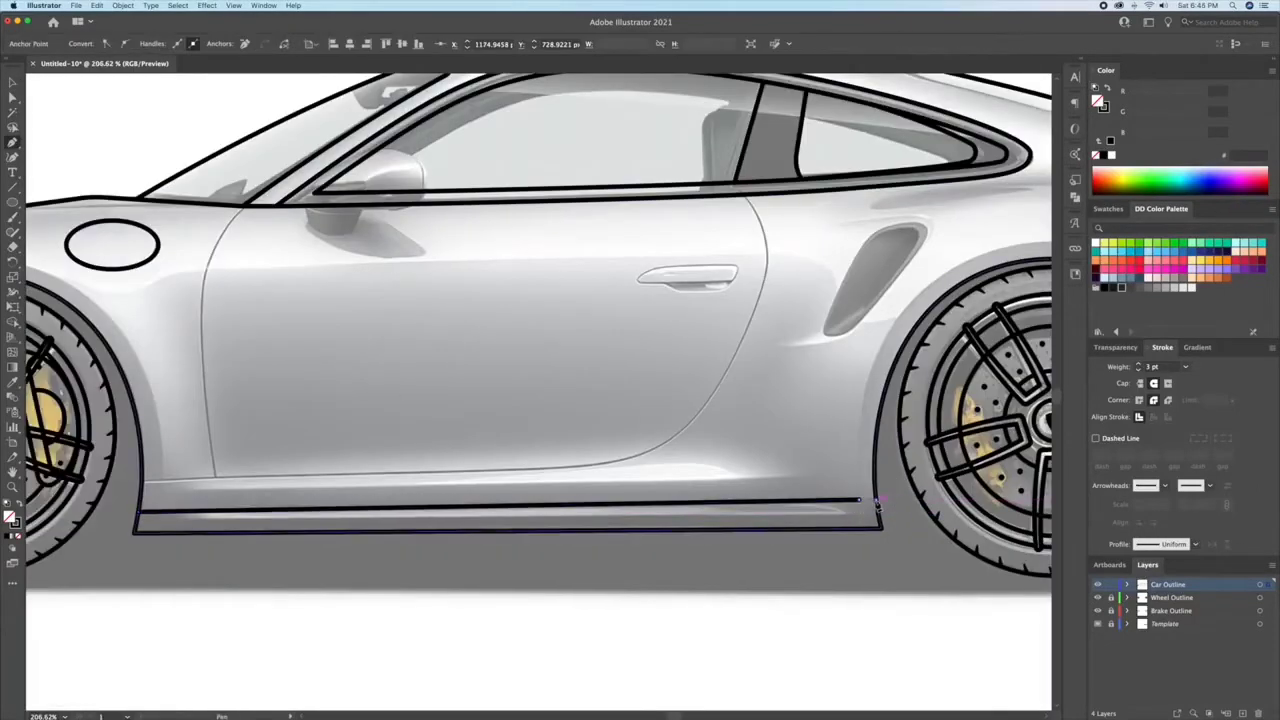
{"action": "left_click_drag", "start_coordinate": [139, 512], "coordinate": [140, 518]}
{"action": "key", "text": "v"}
{"action": "left_click", "coordinate": [1038, 628]}
Step: Trace the door seams: the lower edge curving up to the window at the rear, and the front edge
{"action": "left_click", "coordinate": [294, 498]}
{"action": "left_click", "coordinate": [680, 486]}
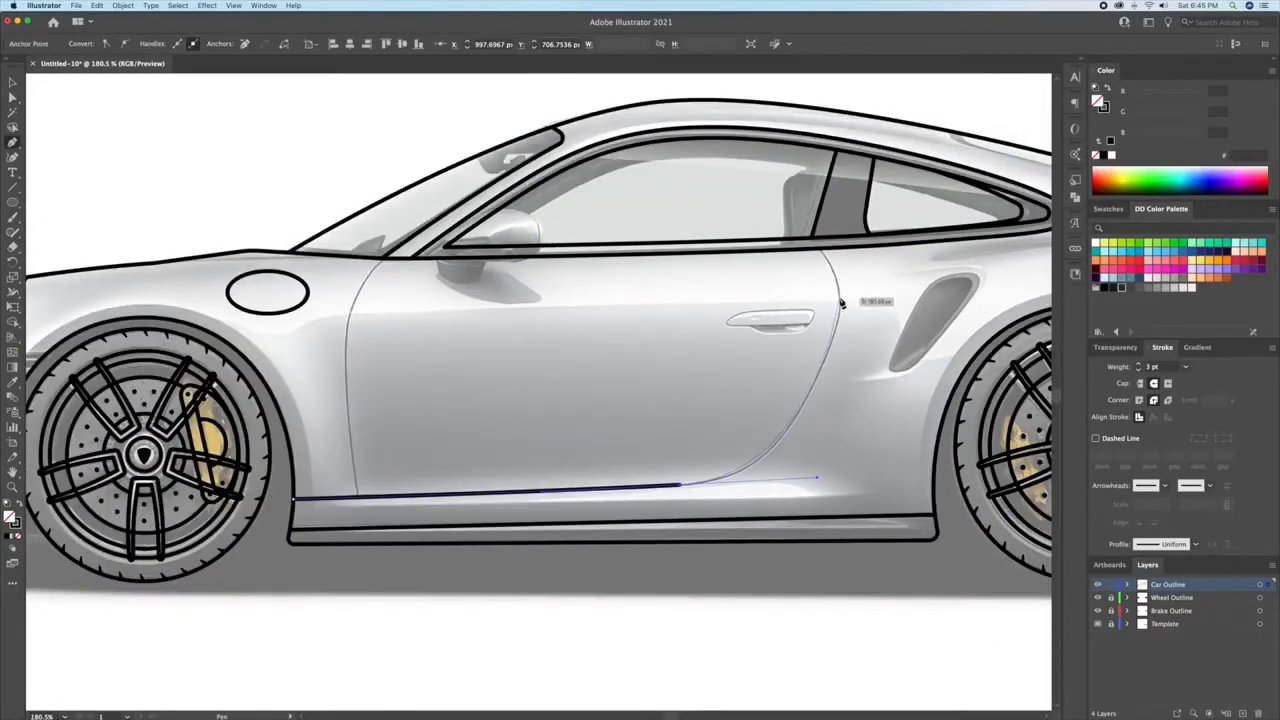
{"action": "left_click_drag", "start_coordinate": [840, 299], "coordinate": [843, 266]}
{"action": "left_click", "coordinate": [822, 251]}
{"action": "key", "text": "v"}
{"action": "left_click", "coordinate": [791, 278]}
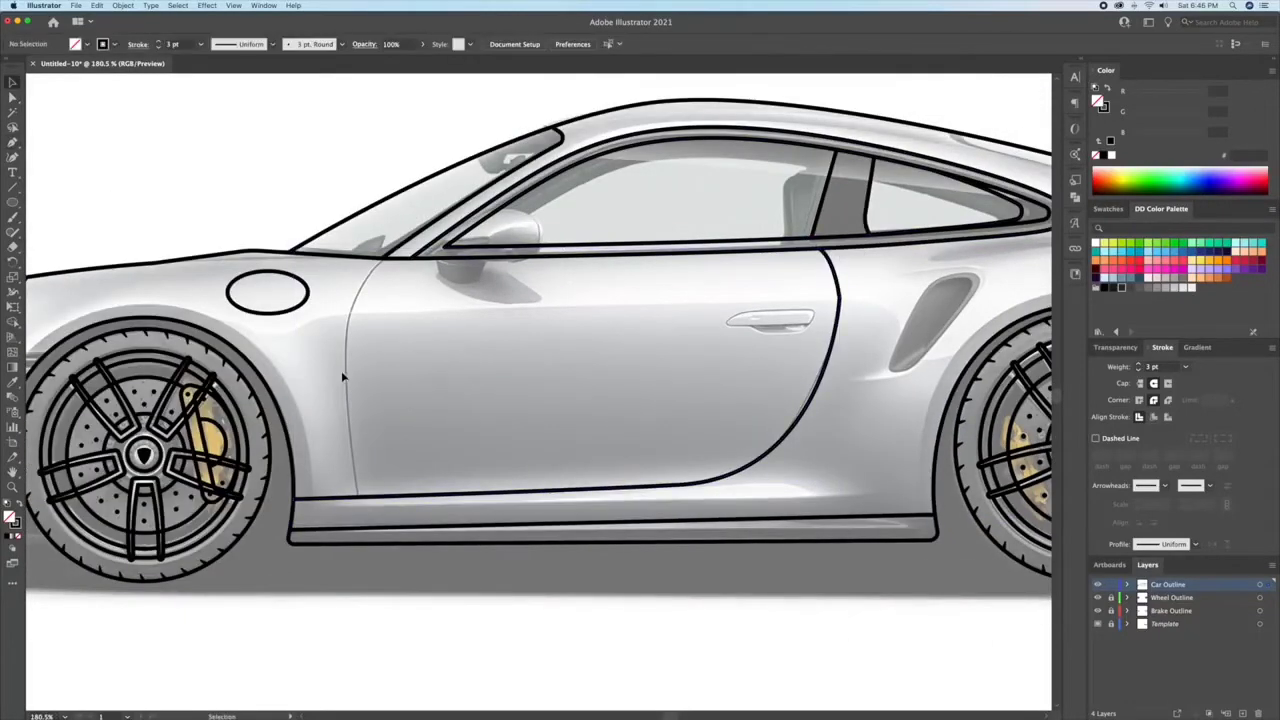
{"action": "left_click_drag", "start_coordinate": [382, 258], "coordinate": [349, 322]}
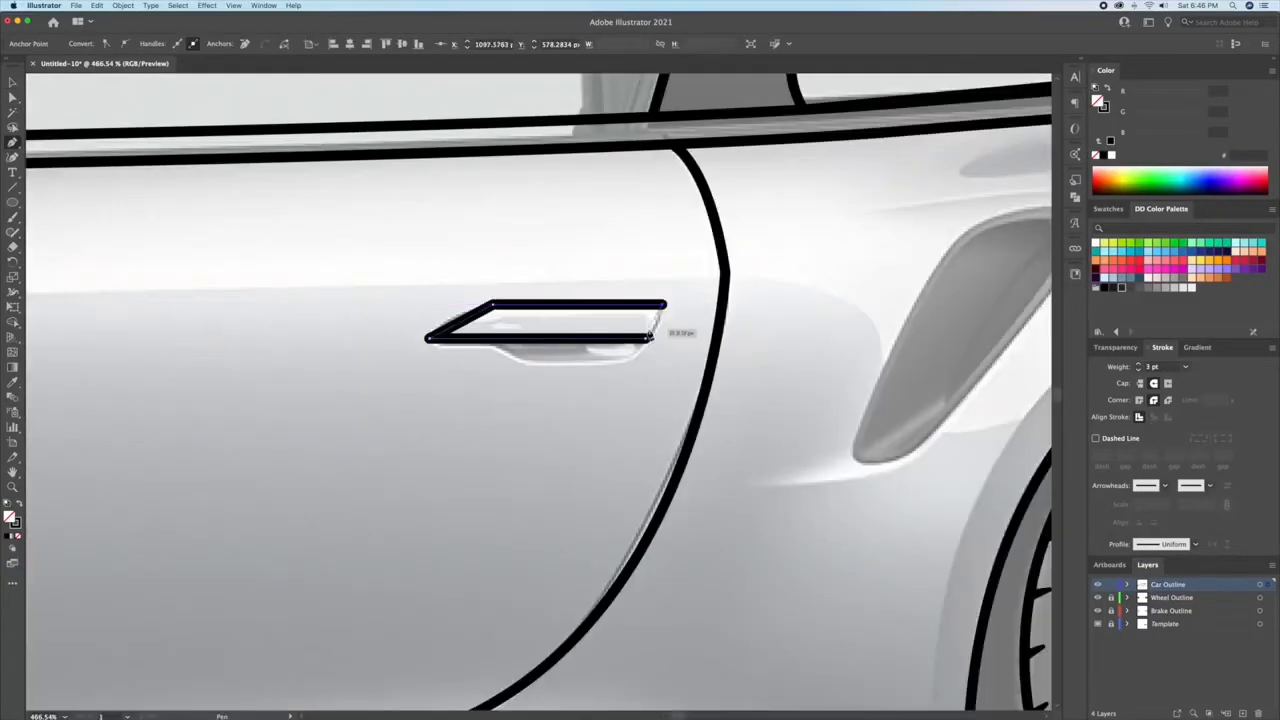
Step: Outline the door handle's upper grip as a closed four-sided shape and round its corners
{"action": "left_click", "coordinate": [648, 338]}
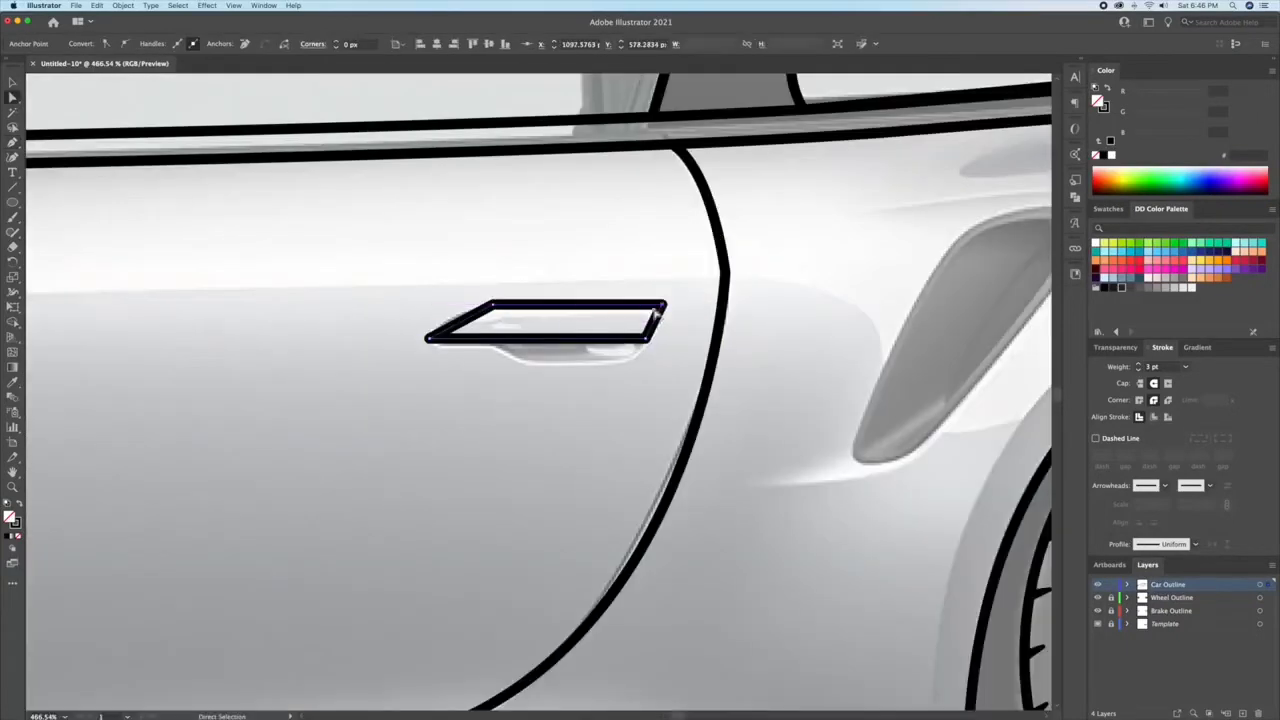
{"action": "left_click_drag", "start_coordinate": [642, 335], "coordinate": [627, 322]}
{"action": "left_click", "coordinate": [493, 304]}
{"action": "left_click_drag", "start_coordinate": [441, 339], "coordinate": [464, 345]}
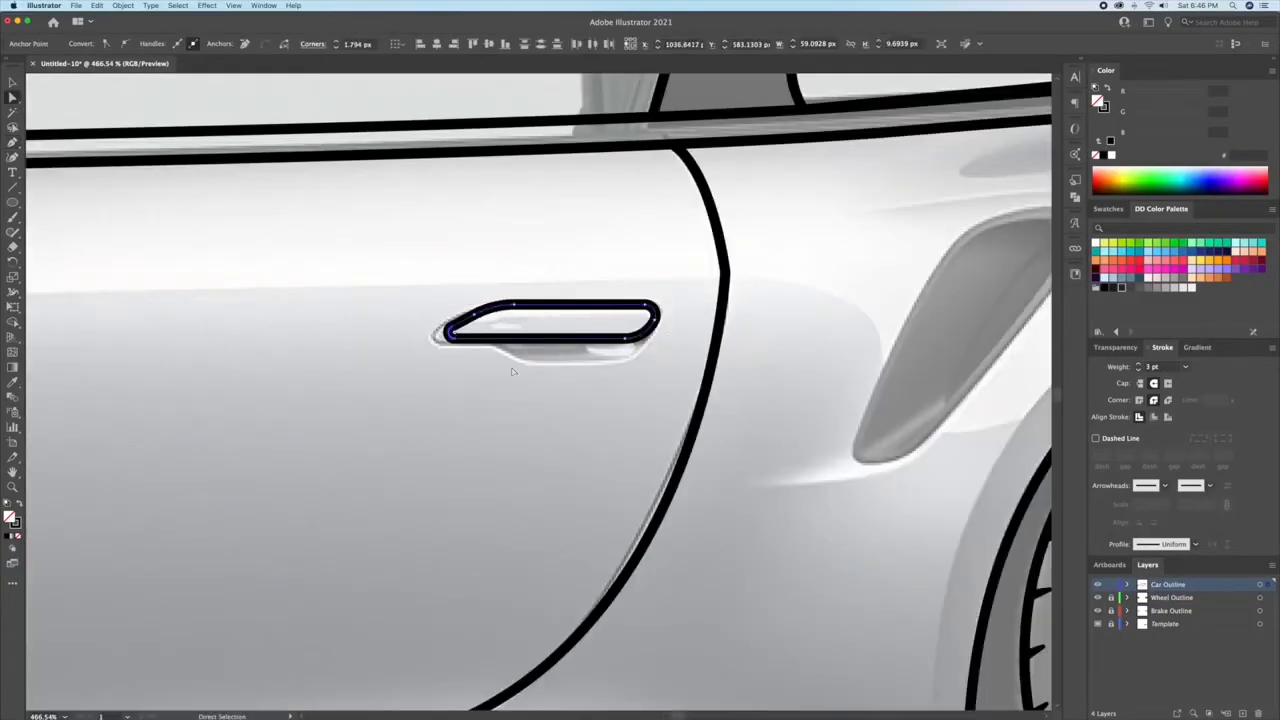
{"action": "key", "text": "v"}
{"action": "left_click", "coordinate": [508, 371]}
Step: Draw the handle's recess contour with the Pen tool below the door grip
{"action": "key", "text": "p"}
{"action": "left_click", "coordinate": [474, 339]}
{"action": "left_click", "coordinate": [508, 366]}
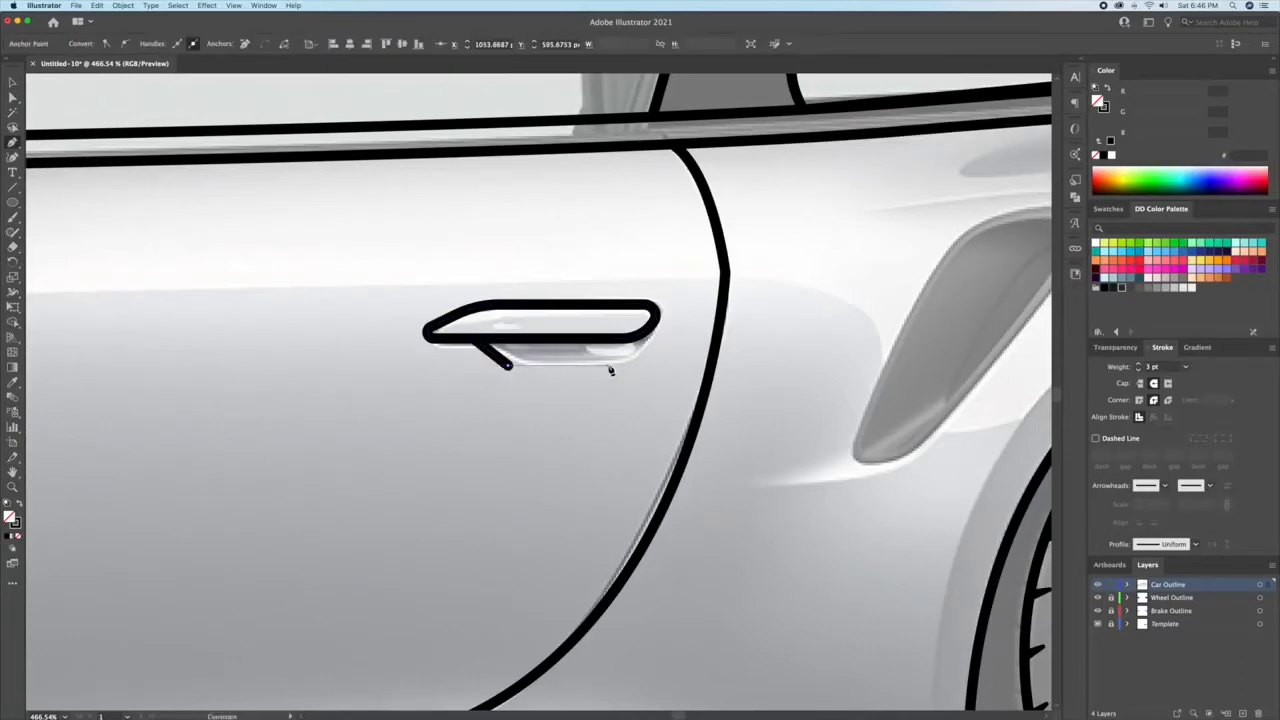
{"action": "left_click", "coordinate": [474, 339]}
Step: Outline the side air intake ahead of the rear wheel with a 2 pt stroke and round its lower corner
{"action": "left_click", "coordinate": [1137, 365]}
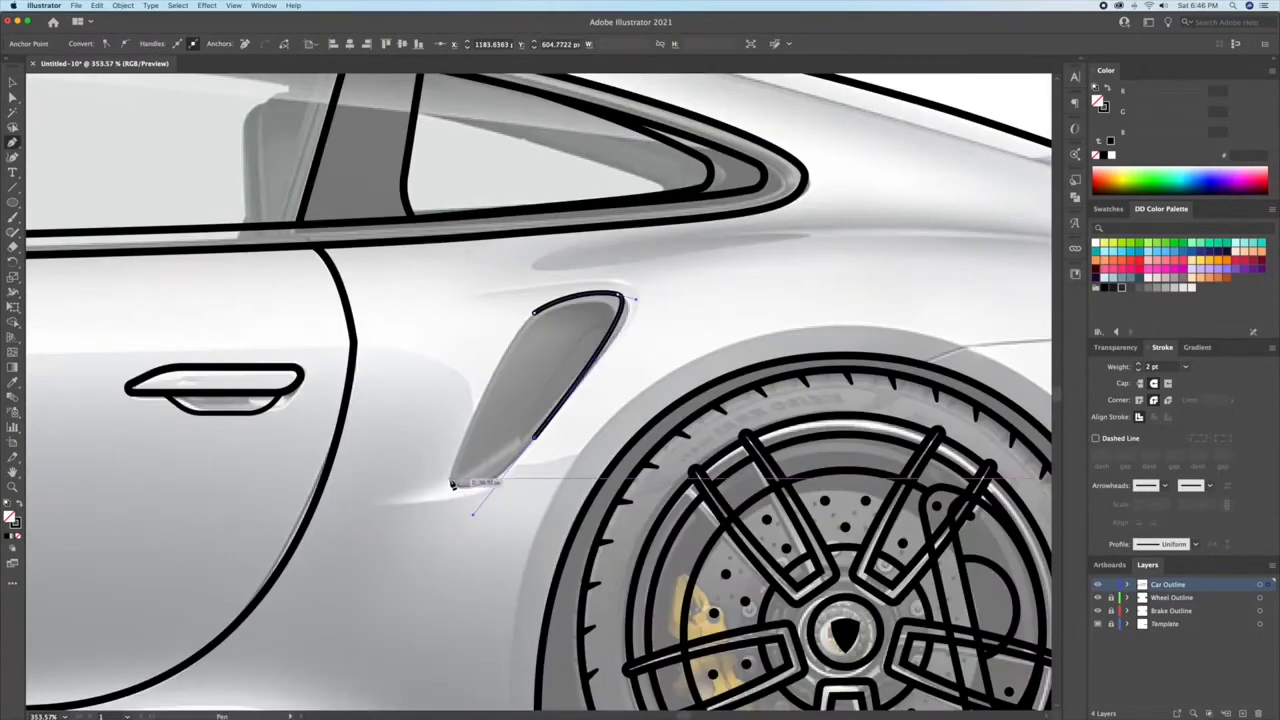
{"action": "left_click", "coordinate": [450, 480]}
{"action": "key", "text": "a"}
{"action": "left_click_drag", "start_coordinate": [460, 475], "coordinate": [476, 469]}
{"action": "key", "text": "v"}
{"action": "left_click", "coordinate": [566, 320]}
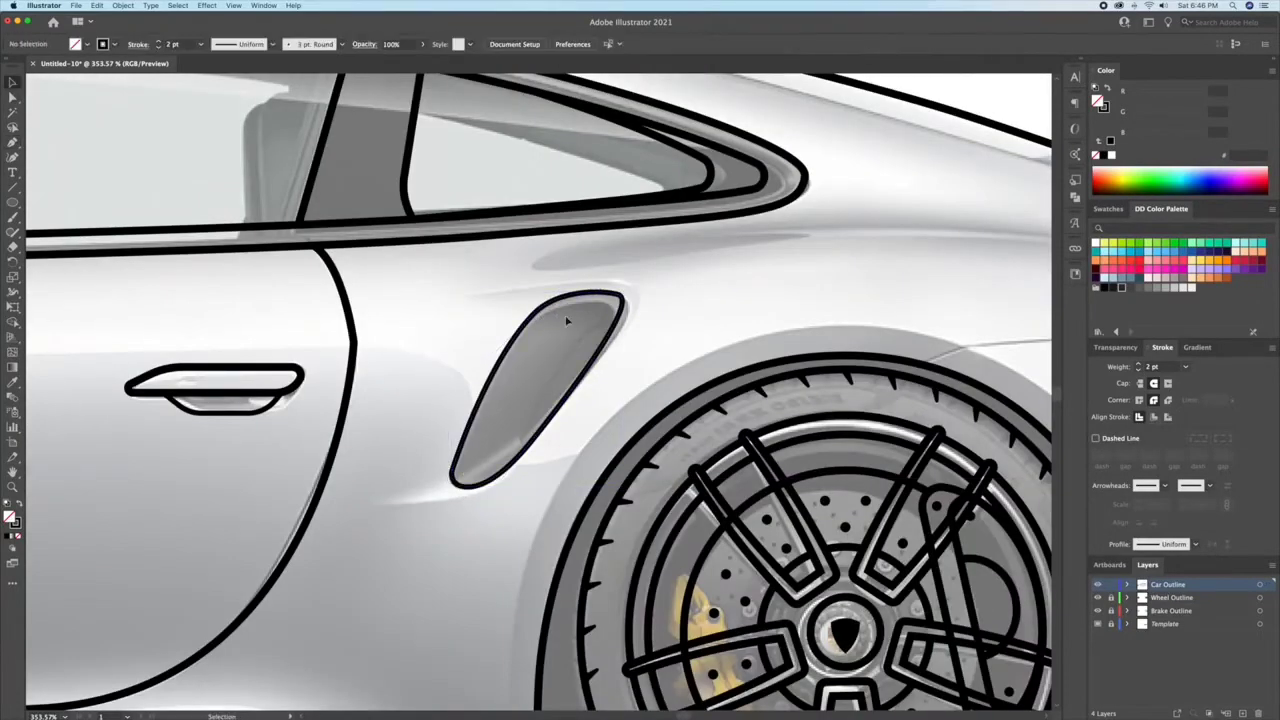
Step: Add an inner contour to the side air intake and clean up the overlap with Shape Builder
{"action": "left_click_drag", "start_coordinate": [619, 316], "coordinate": [607, 329]}
{"action": "key", "text": "shift+m"}
{"action": "key", "text": "v"}
{"action": "left_click", "coordinate": [627, 312]}
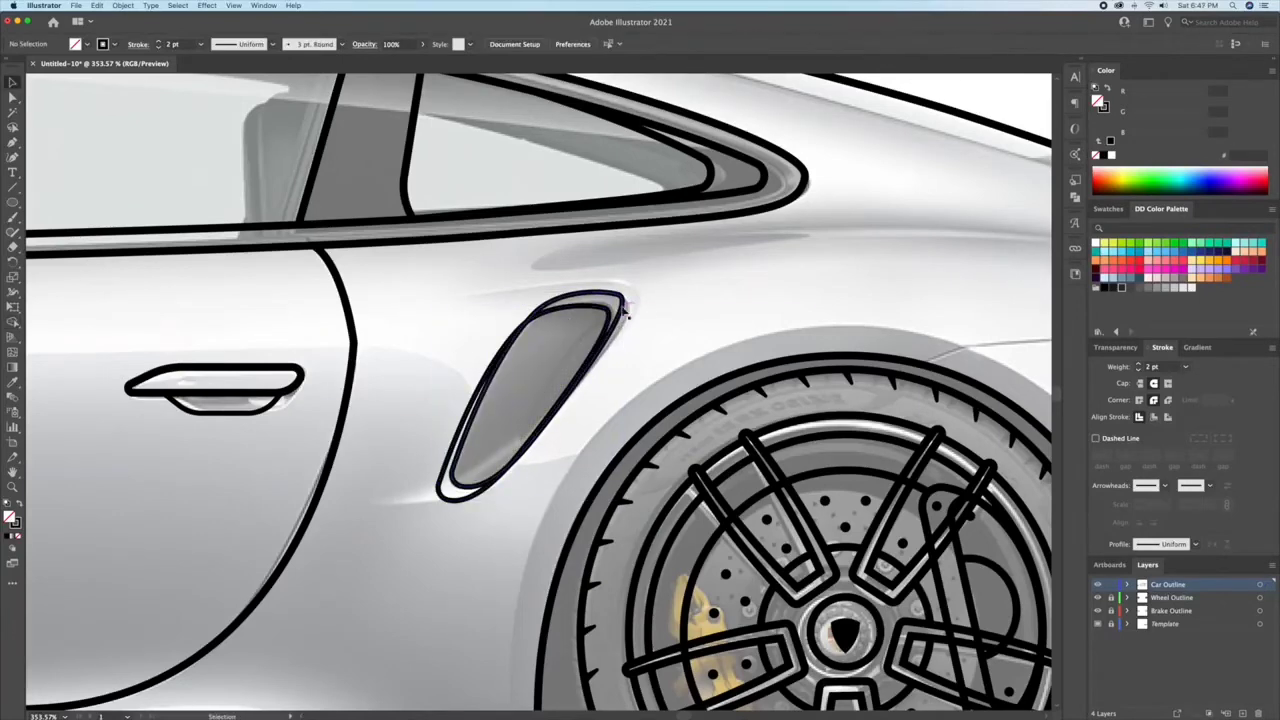
{"action": "left_click", "coordinate": [621, 306]}
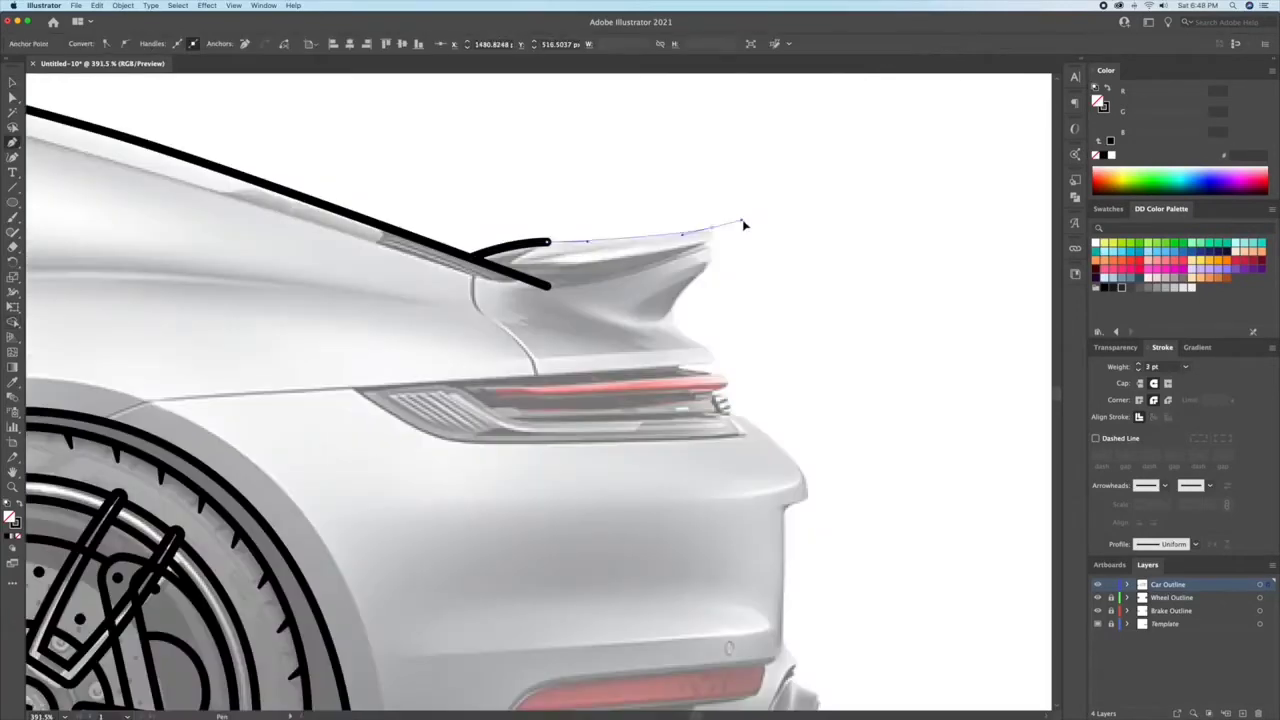
Step: Trace the rear spoiler from its upper tip down the trailing edge and forward along its lower edge
{"action": "left_click", "coordinate": [714, 228]}
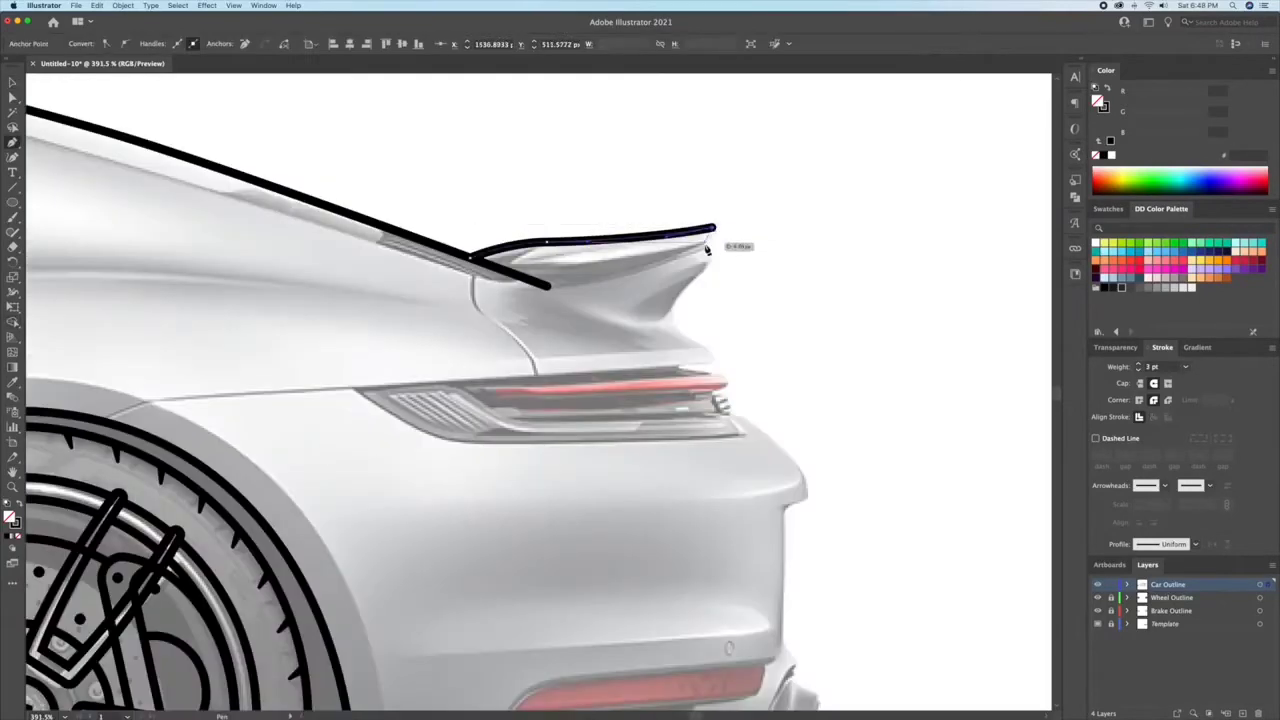
{"action": "left_click", "coordinate": [607, 315]}
{"action": "key", "text": "v"}
{"action": "left_click", "coordinate": [688, 340]}
Step: Draw the tail contour from below the spoiler and along the top of the tail light to the rear wheel arch
{"action": "left_click", "coordinate": [669, 317]}
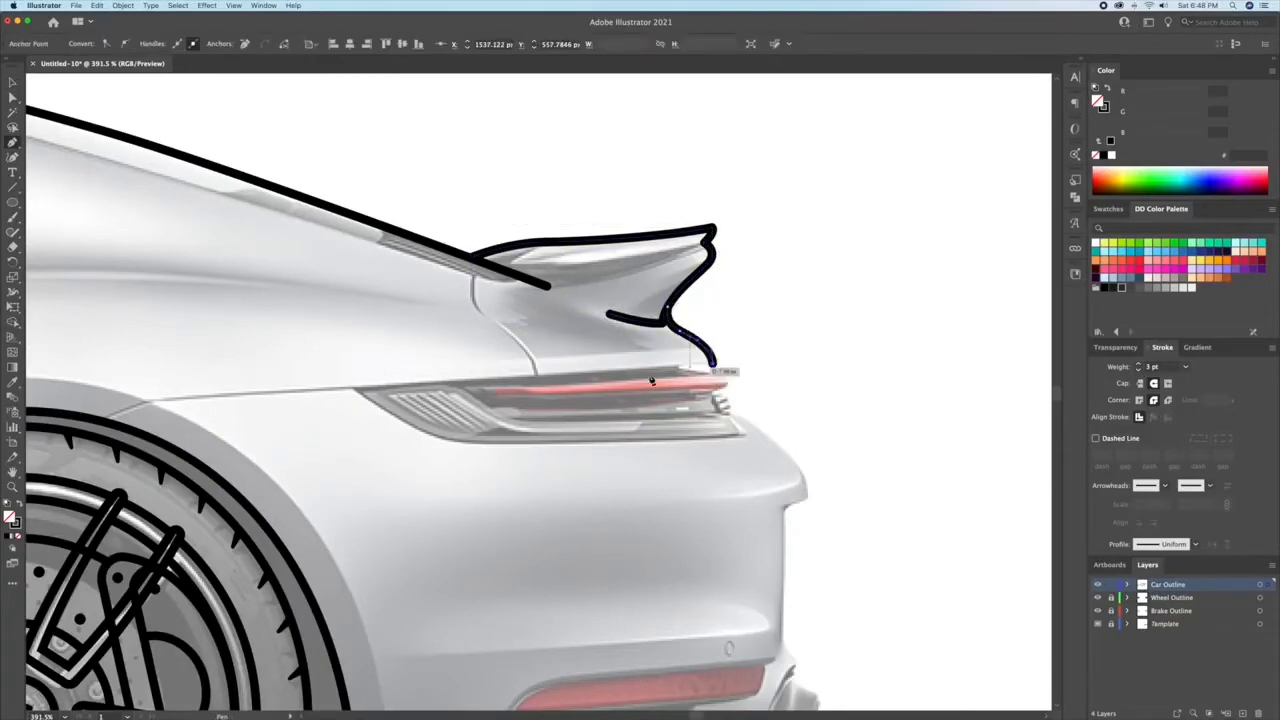
{"action": "left_click", "coordinate": [151, 403]}
{"action": "left_click", "coordinate": [104, 420]}
{"action": "key", "text": "v"}
{"action": "left_click", "coordinate": [347, 303]}
Step: Trace the curved rear deck seam from the spoiler's front end down to the line above the tail light
{"action": "key", "text": "p"}
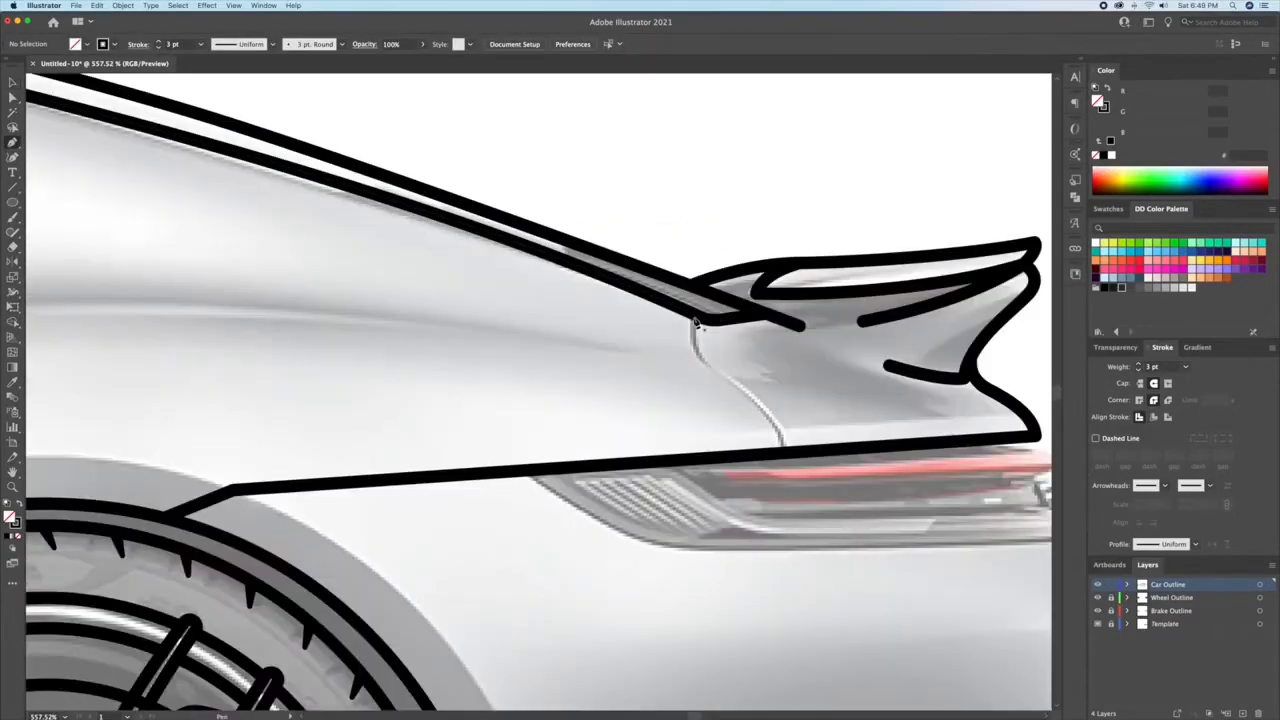
{"action": "left_click", "coordinate": [693, 318]}
{"action": "left_click_drag", "start_coordinate": [702, 359], "coordinate": [716, 373]}
{"action": "left_click", "coordinate": [787, 453]}
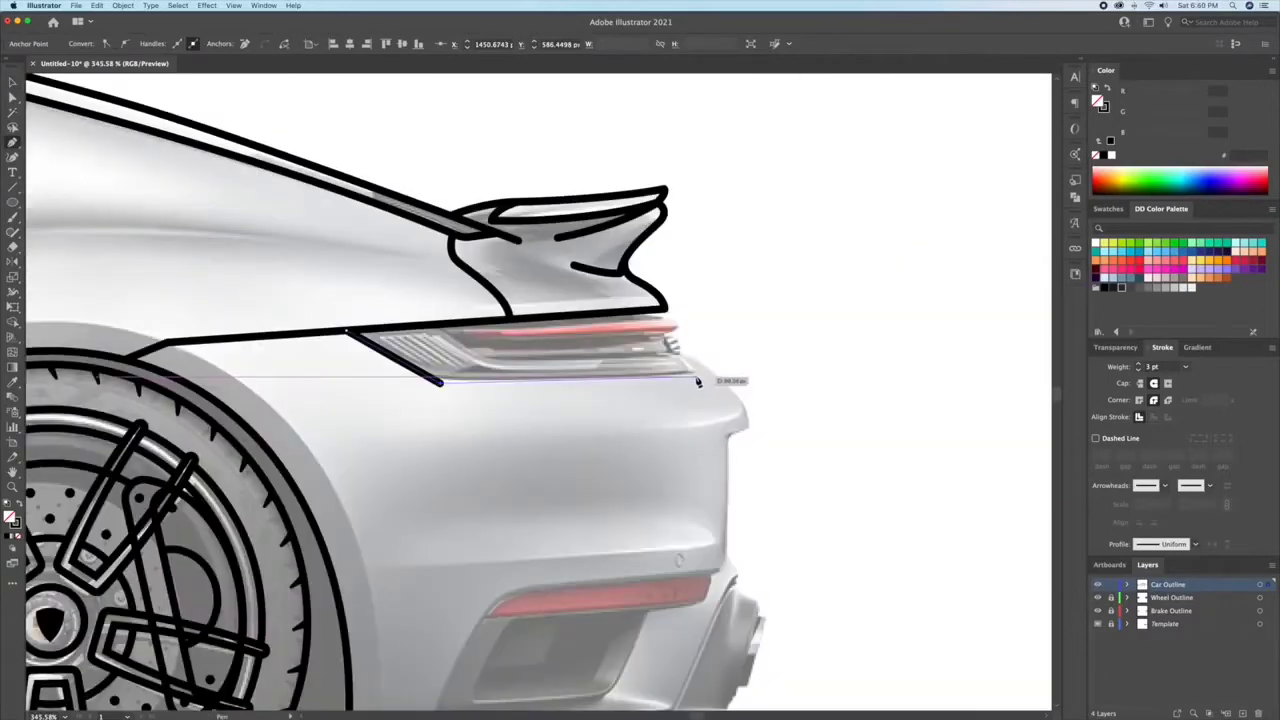
Step: Outline the rear bumper from the tail light's lower edge down its rear profile and around the lower vent
{"action": "left_click", "coordinate": [702, 377]}
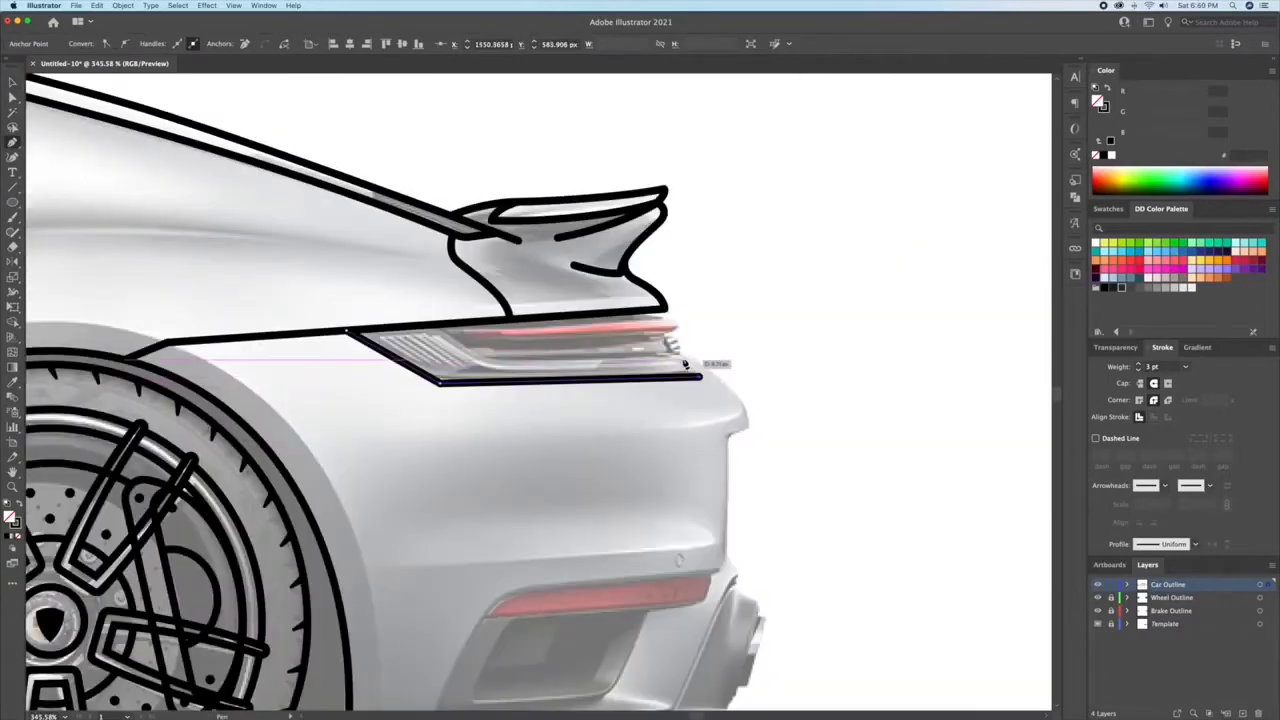
{"action": "left_click_drag", "start_coordinate": [750, 430], "coordinate": [751, 438]}
{"action": "left_click", "coordinate": [727, 438]}
{"action": "scroll", "coordinate": [715, 400], "scroll_direction": "down", "scroll_amount": 5}
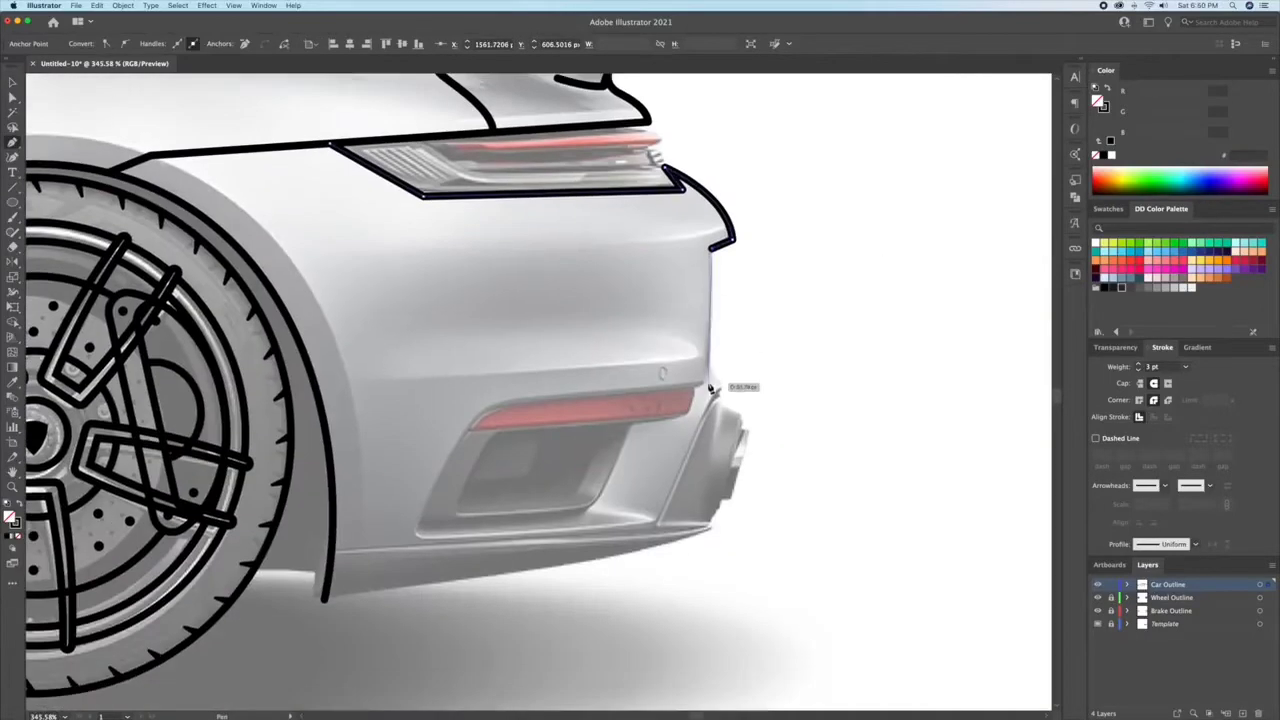
{"action": "left_click", "coordinate": [477, 406]}
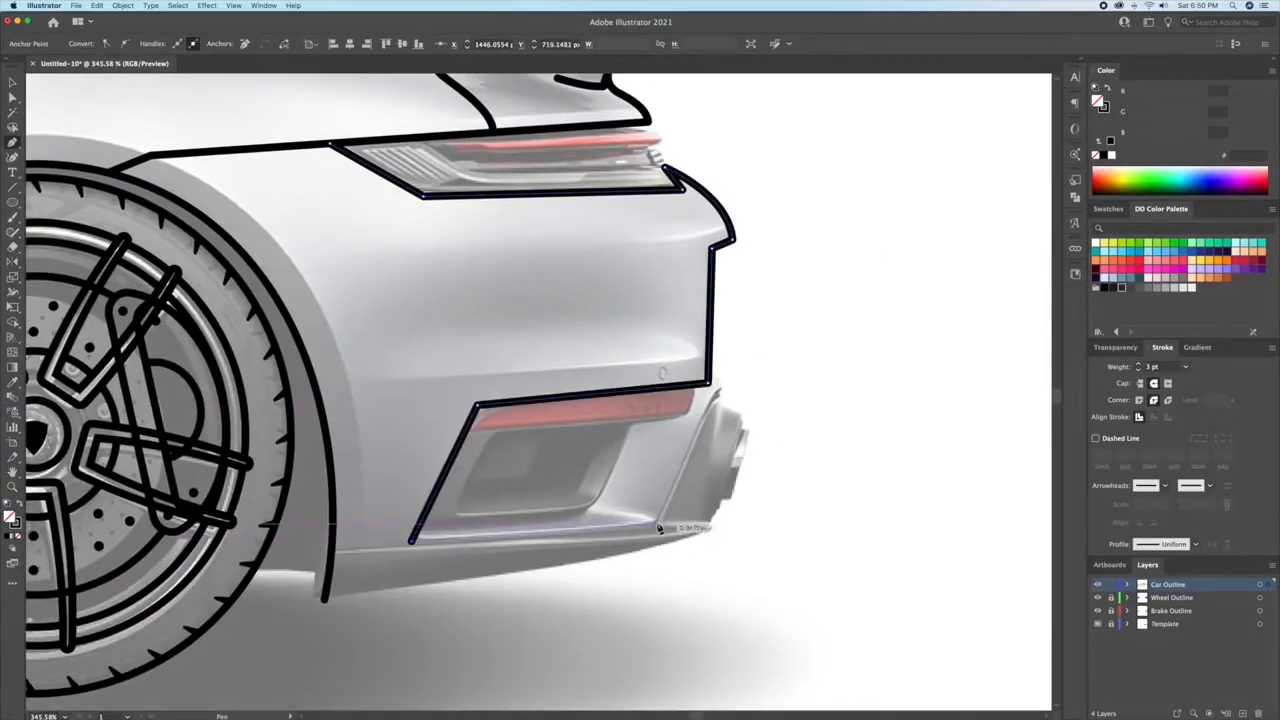
{"action": "left_click", "coordinate": [659, 526]}
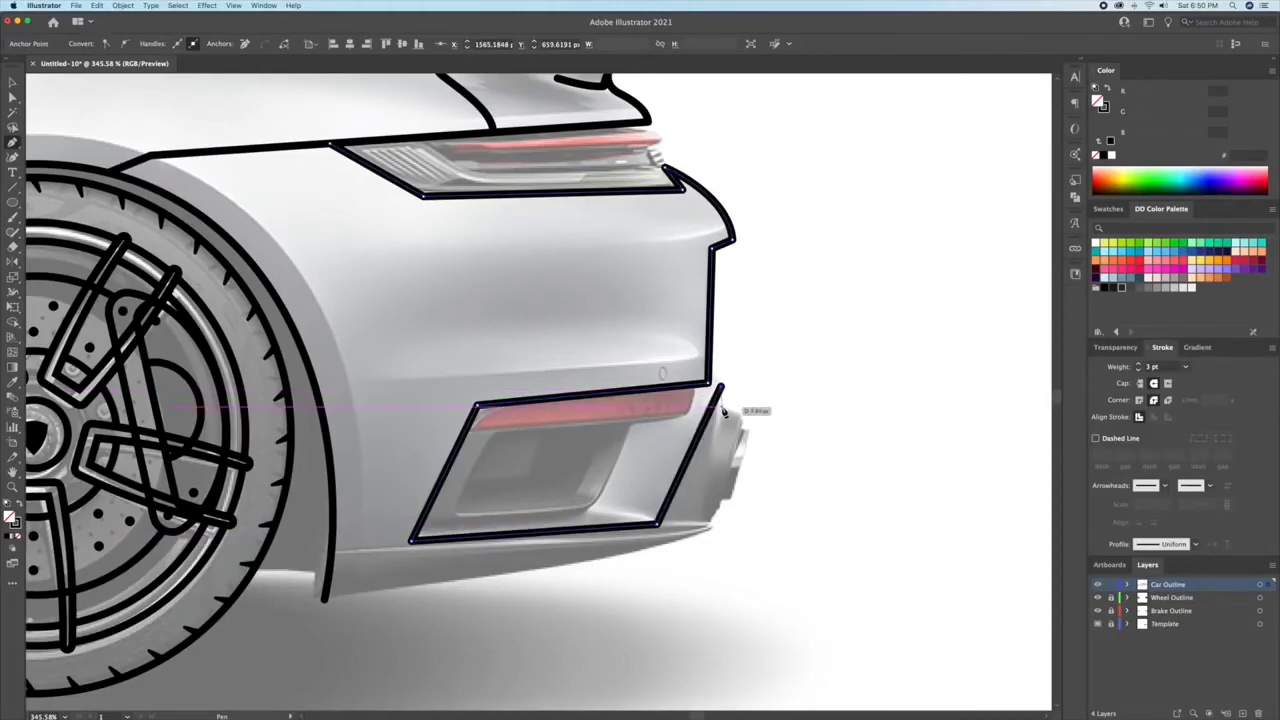
Step: Trace the exhaust surround and the bumper's lower edge to the rear wheel arch, bending that edge into a curve
{"action": "left_click", "coordinate": [704, 526]}
{"action": "left_click", "coordinate": [713, 528]}
{"action": "left_click", "coordinate": [325, 600]}
{"action": "scroll", "coordinate": [560, 440], "scroll_direction": "down", "scroll_amount": 3}
{"action": "key", "text": "shift+grave"}
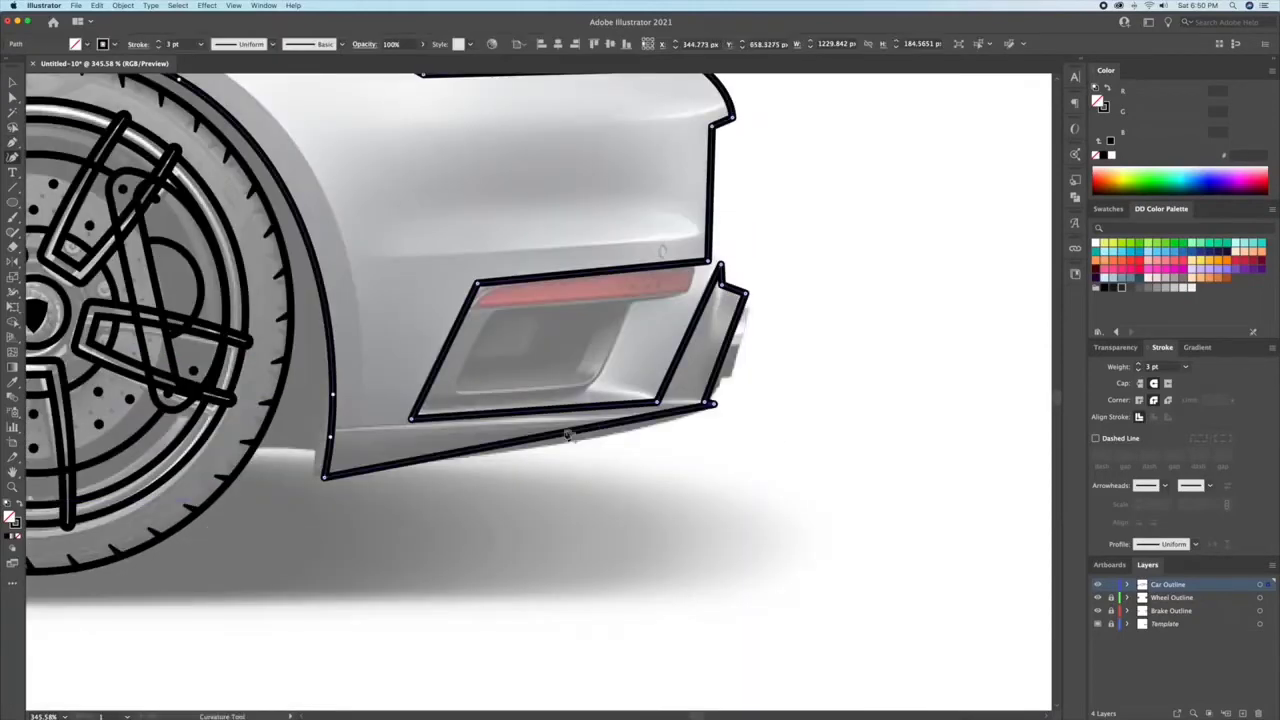
{"action": "left_click_drag", "start_coordinate": [560, 434], "coordinate": [554, 442]}
Step: Round the upper corners of the exhaust surround outline
{"action": "scroll", "coordinate": [745, 285], "scroll_direction": "up", "scroll_amount": 5}
{"action": "key", "text": "a"}
{"action": "left_click", "coordinate": [737, 315]}
{"action": "left_click", "coordinate": [688, 298]}
{"action": "left_click_drag", "start_coordinate": [728, 321], "coordinate": [720, 274]}
Step: Round the corner at the lower end of the bumper's rear edge and the corners of the vent outline
{"action": "left_click", "coordinate": [662, 249]}
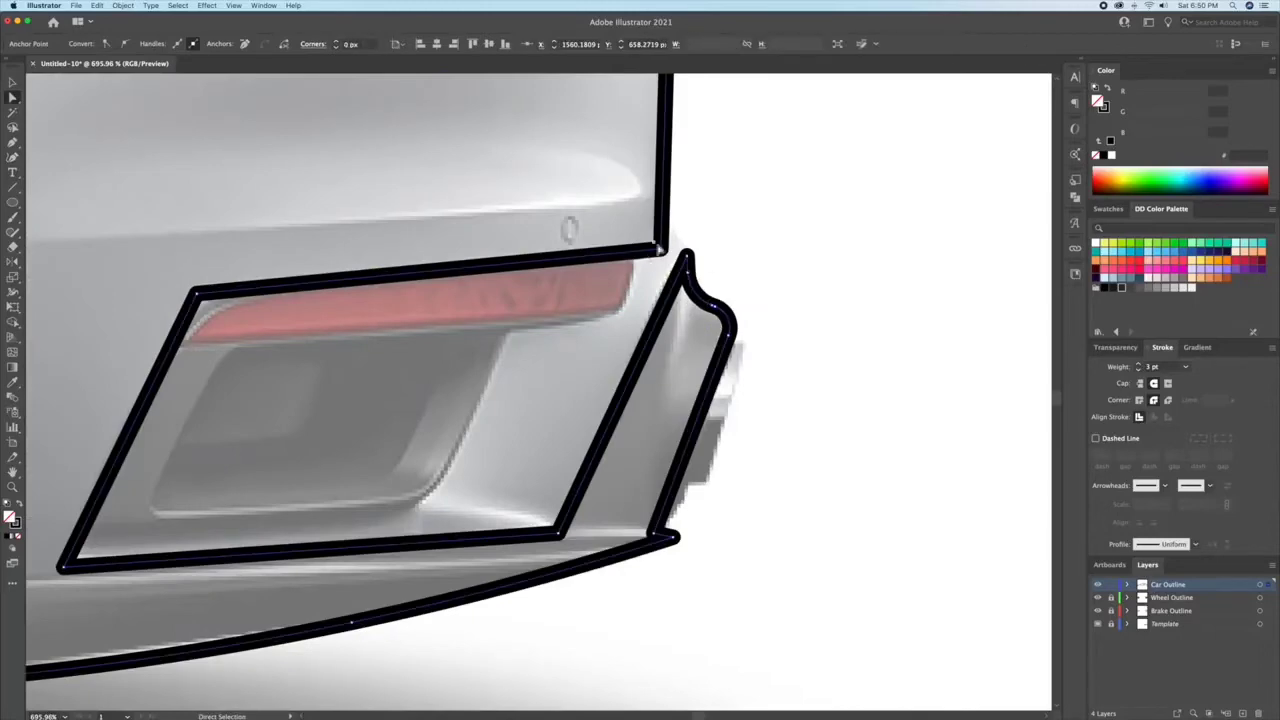
{"action": "left_click_drag", "start_coordinate": [654, 241], "coordinate": [614, 205]}
{"action": "left_click", "coordinate": [196, 293]}
{"action": "left_click_drag", "start_coordinate": [209, 301], "coordinate": [613, 417]}
{"action": "left_click", "coordinate": [384, 546]}
{"action": "mouse_move", "coordinate": [398, 537]}
{"action": "left_mouse_down"}
{"action": "mouse_move", "coordinate": [464, 505]}
{"action": "mouse_move", "coordinate": [412, 529]}
{"action": "left_mouse_up"}
{"action": "left_click", "coordinate": [879, 513]}
{"action": "left_click_drag", "start_coordinate": [869, 499], "coordinate": [799, 432]}
{"action": "left_click", "coordinate": [799, 432]}
{"action": "scroll", "coordinate": [657, 362], "scroll_direction": "down", "scroll_amount": 5}
{"action": "scroll", "coordinate": [805, 195], "scroll_direction": "up", "scroll_amount": 5}
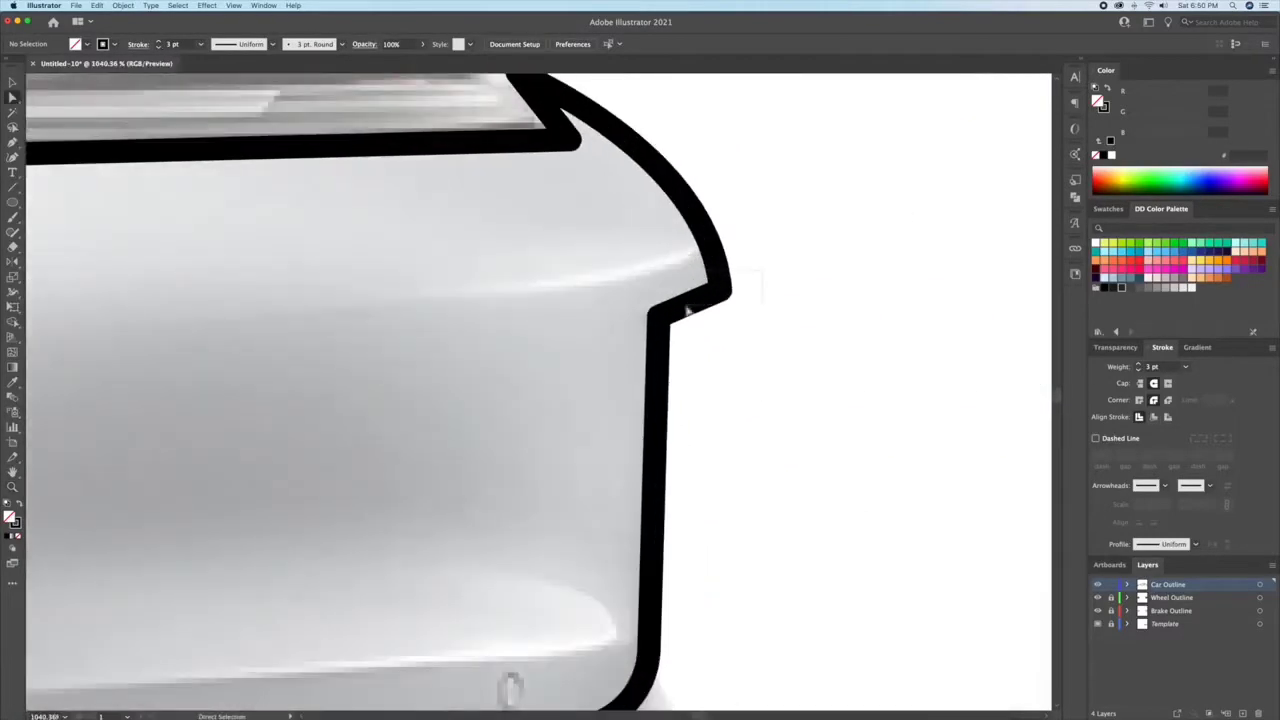
Step: Round the outer and inner corners of the step in the rear bumper's profile below the tail light
{"action": "left_click", "coordinate": [720, 292]}
{"action": "left_click_drag", "start_coordinate": [708, 284], "coordinate": [671, 263]}
{"action": "left_click", "coordinate": [661, 311]}
{"action": "key", "text": "v"}
{"action": "left_click_drag", "start_coordinate": [672, 322], "coordinate": [795, 343]}
{"action": "scroll", "coordinate": [774, 341], "scroll_direction": "down", "scroll_amount": 3}
Step: Draw the exhaust tip as an angled outline projecting from the rear edge of the exhaust surround
{"action": "key", "text": "p"}
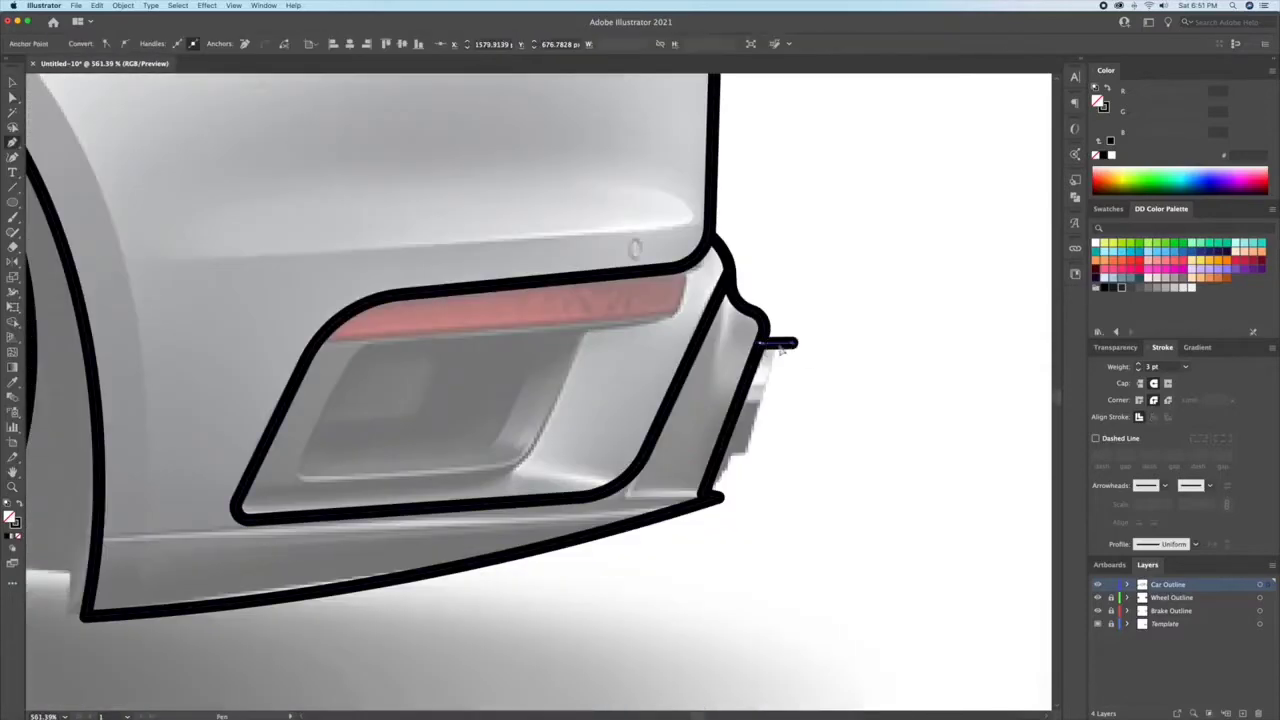
{"action": "left_click", "coordinate": [751, 460]}
{"action": "left_click", "coordinate": [719, 460]}
{"action": "scroll", "coordinate": [724, 458], "scroll_direction": "up", "scroll_amount": 2}
Step: Outline the rear and lower edges of the red bumper reflector and round its lower rear corner
{"action": "left_click", "coordinate": [871, 214]}
{"action": "left_click", "coordinate": [834, 291]}
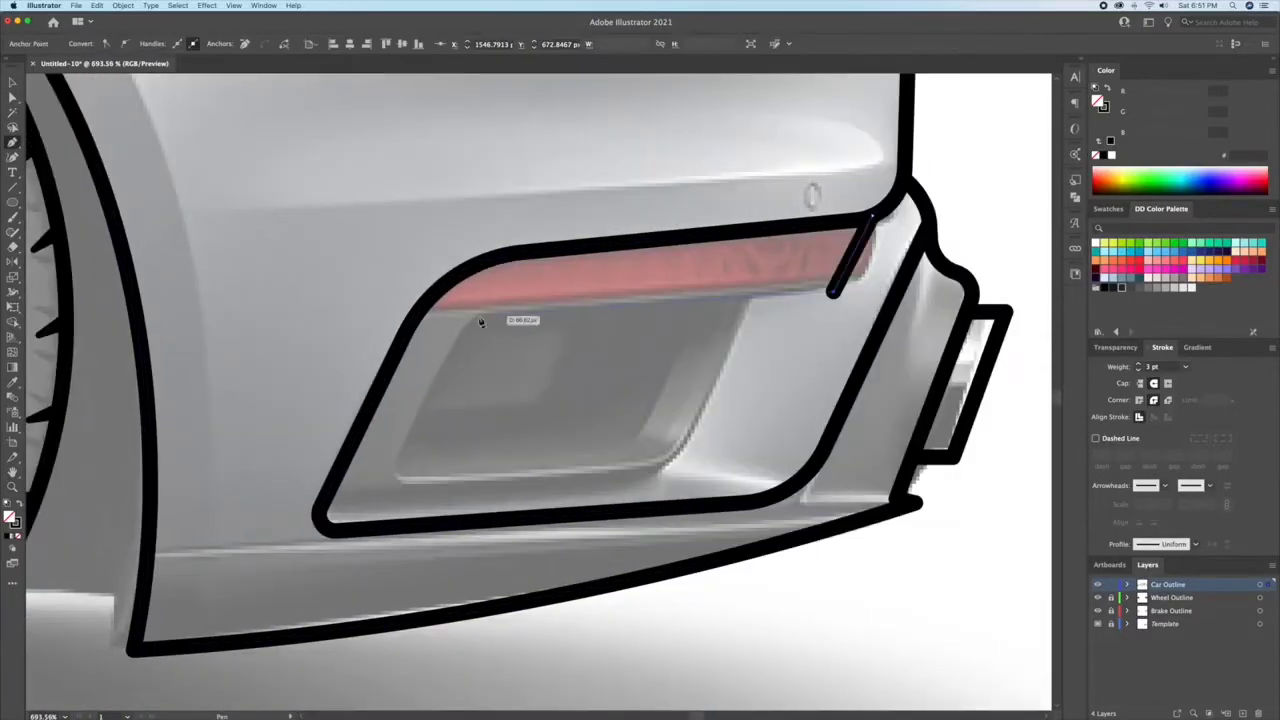
{"action": "left_click", "coordinate": [418, 316]}
{"action": "key", "text": "z"}
{"action": "mouse_move", "coordinate": [790, 273]}
{"action": "left_mouse_down"}
{"action": "mouse_move", "coordinate": [827, 276]}
{"action": "mouse_move", "coordinate": [769, 214]}
{"action": "left_mouse_up"}
{"action": "key", "text": "a"}
{"action": "left_click", "coordinate": [843, 297]}
{"action": "key", "text": "v"}
{"action": "left_click", "coordinate": [768, 345]}
Step: Outline the dark vent opening below the reflector and round its two lower corners
{"action": "left_click_drag", "start_coordinate": [768, 353], "coordinate": [831, 301]}
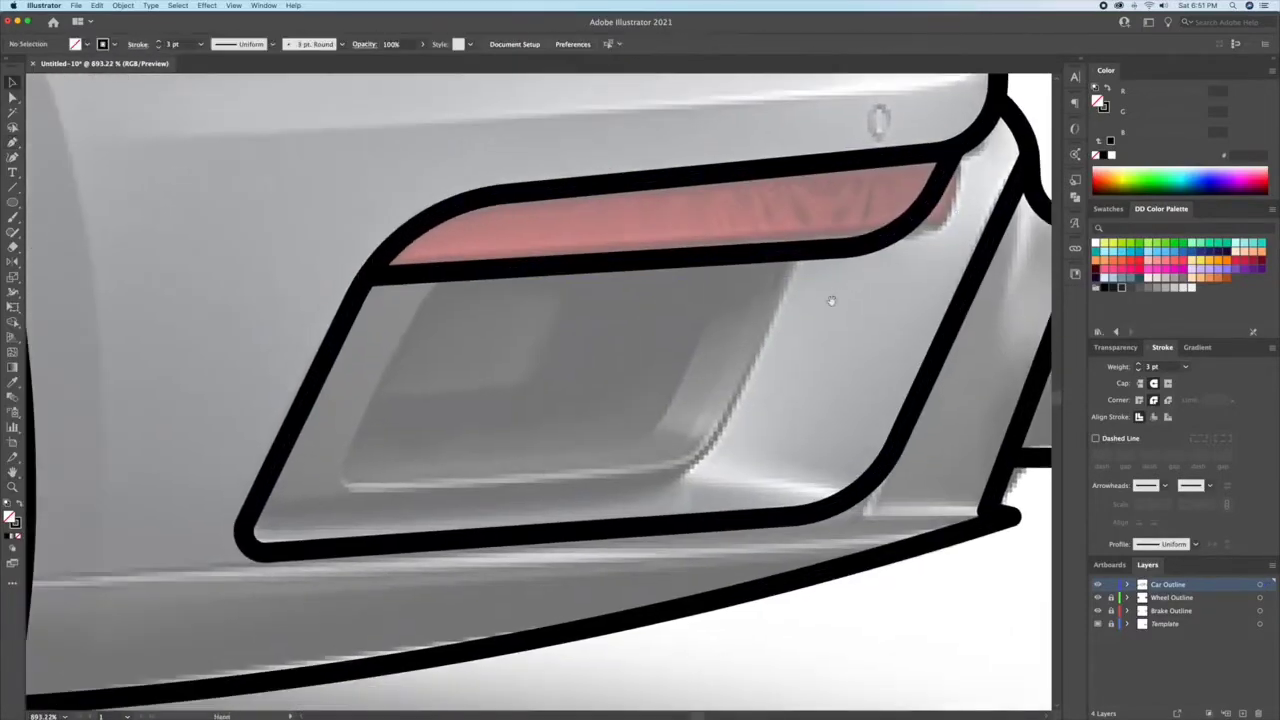
{"action": "left_click", "coordinate": [801, 251]}
{"action": "left_click", "coordinate": [692, 474]}
{"action": "left_click", "coordinate": [336, 489]}
{"action": "left_click", "coordinate": [441, 272]}
{"action": "key", "text": "a"}
{"action": "left_click", "coordinate": [337, 489]}
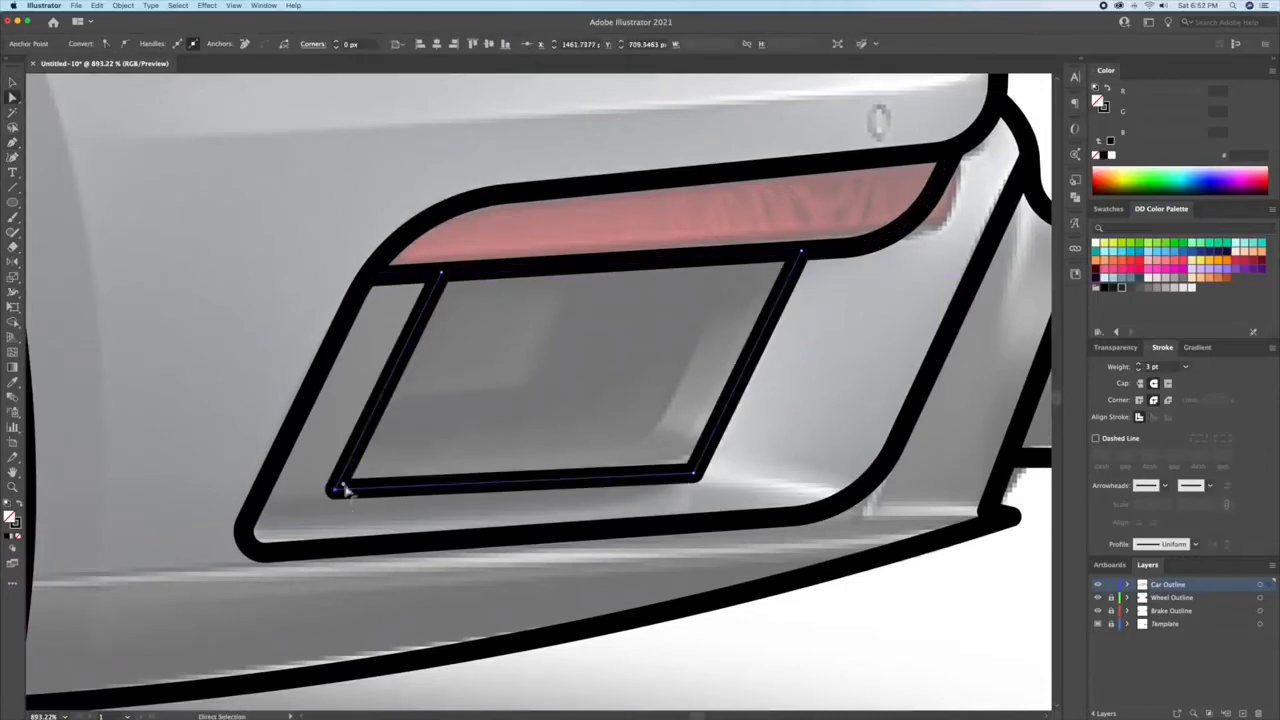
{"action": "left_click_drag", "start_coordinate": [347, 480], "coordinate": [366, 468]}
{"action": "left_click", "coordinate": [692, 474]}
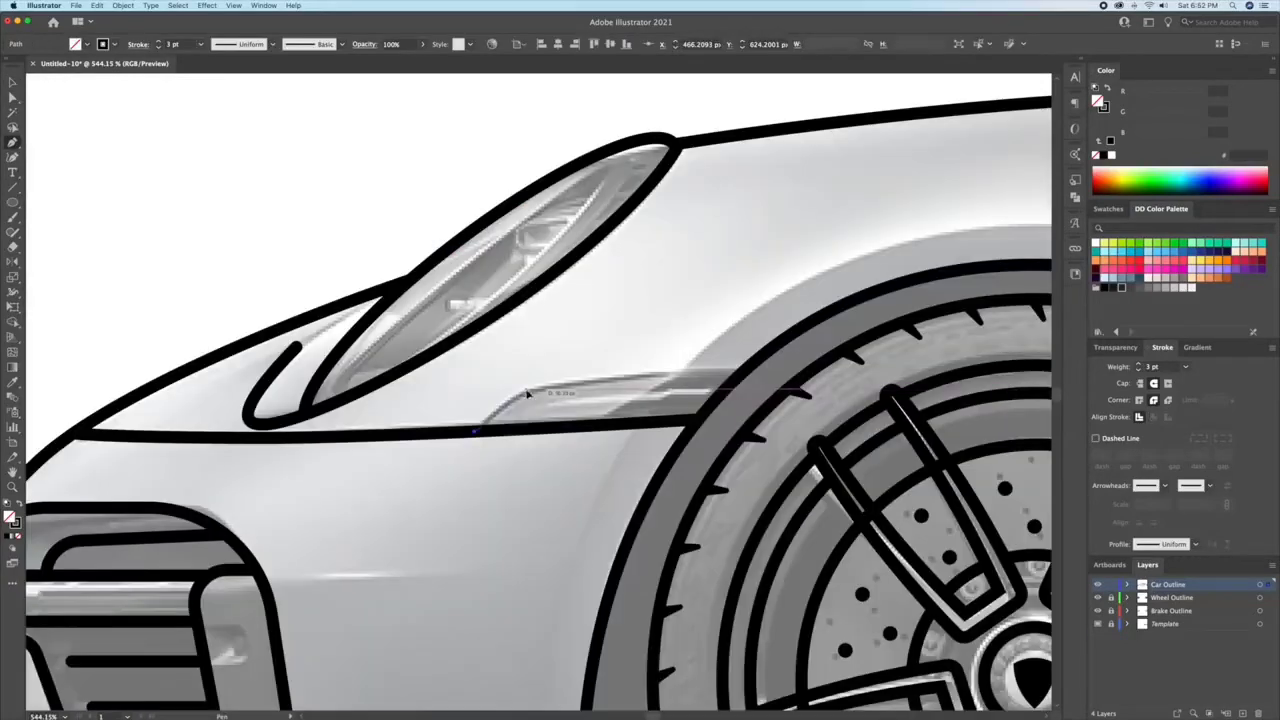
Step: Outline the side marker light between the front bumper seam and the front wheel arch
{"action": "key", "text": "p"}
{"action": "left_click", "coordinate": [745, 371]}
{"action": "left_click", "coordinate": [526, 388]}
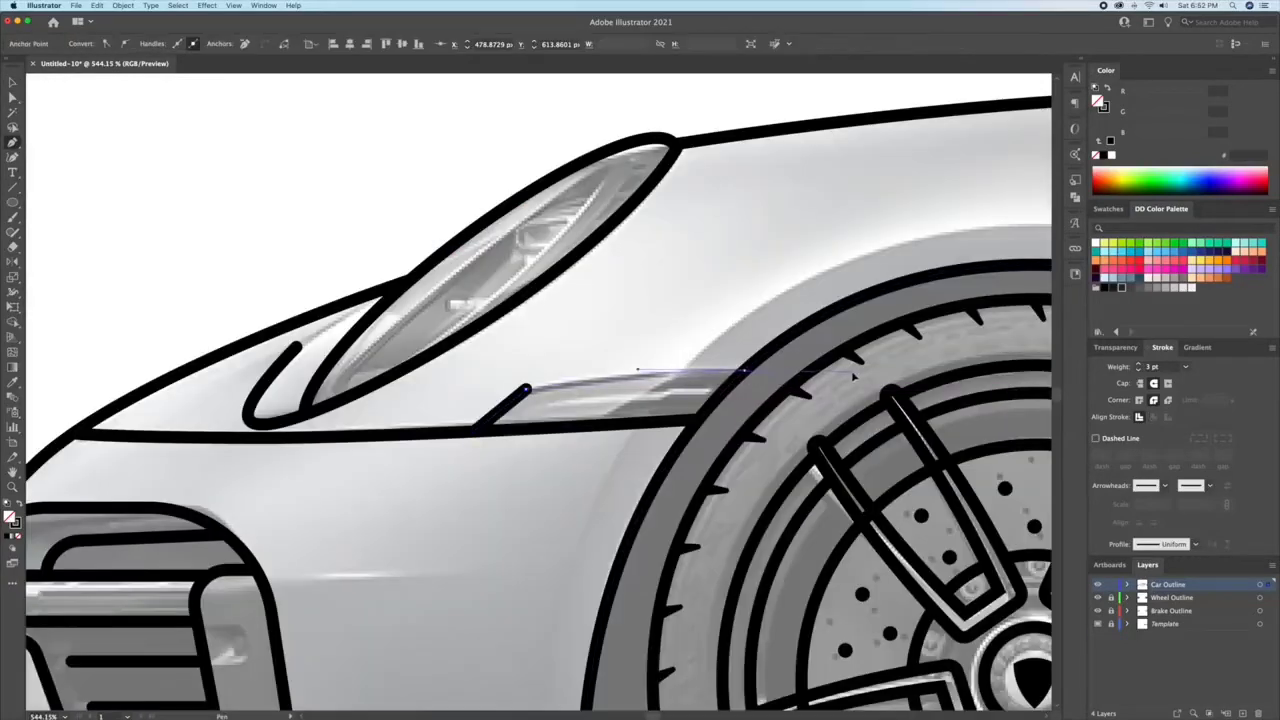
{"action": "left_click", "coordinate": [474, 432]}
{"action": "left_click", "coordinate": [698, 421]}
{"action": "left_click", "coordinate": [745, 371]}
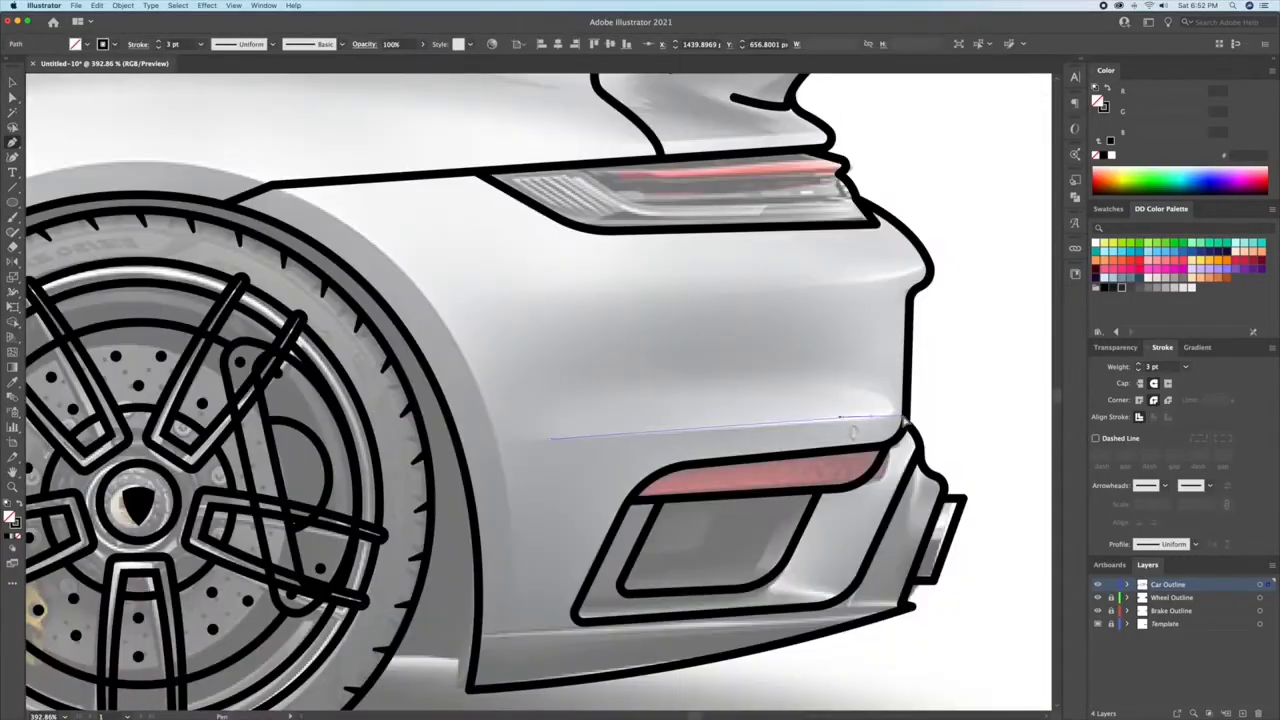
Step: Draw the crease line across the rear bumper above the reflector and refine its curled rear end
{"action": "left_click", "coordinate": [548, 438]}
{"action": "left_click", "coordinate": [875, 416]}
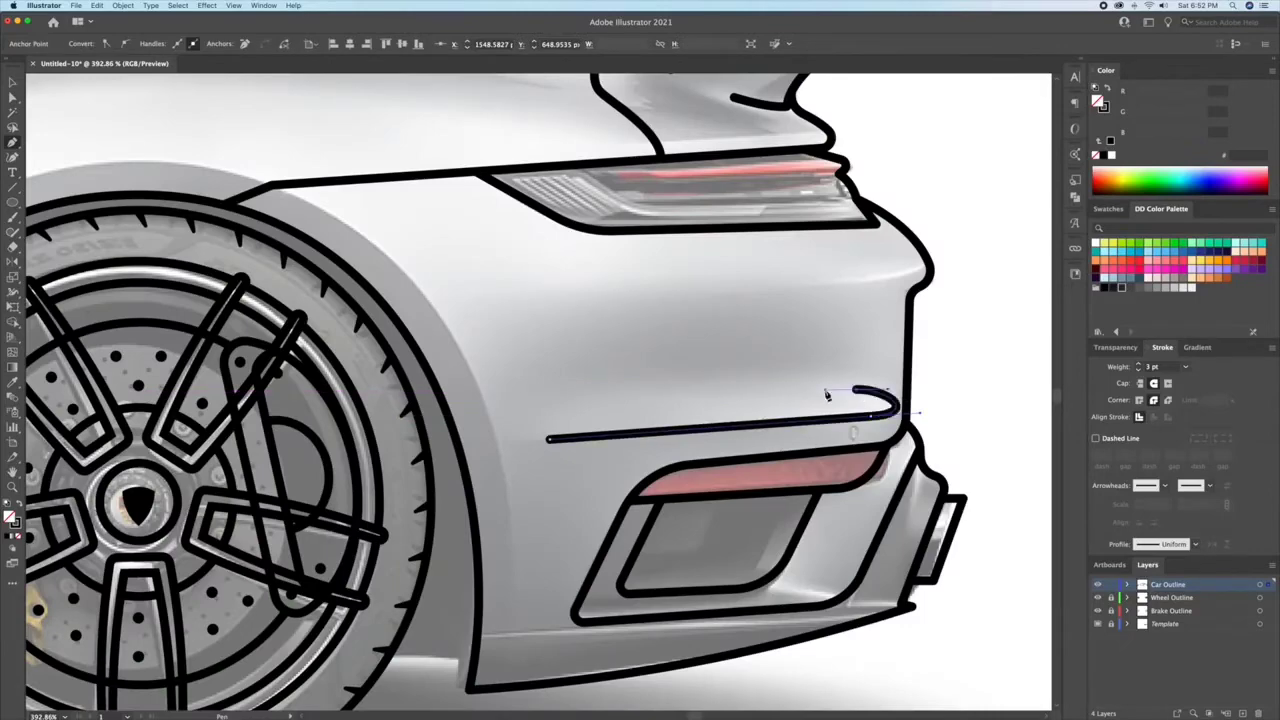
{"action": "key", "text": "v"}
{"action": "left_click", "coordinate": [812, 352]}
{"action": "left_click", "coordinate": [876, 415]}
{"action": "left_click_drag", "start_coordinate": [898, 389], "coordinate": [886, 391]}
{"action": "left_click", "coordinate": [832, 350]}
{"action": "key", "text": "z"}
{"action": "left_click_drag", "start_coordinate": [770, 395], "coordinate": [529, 264]}
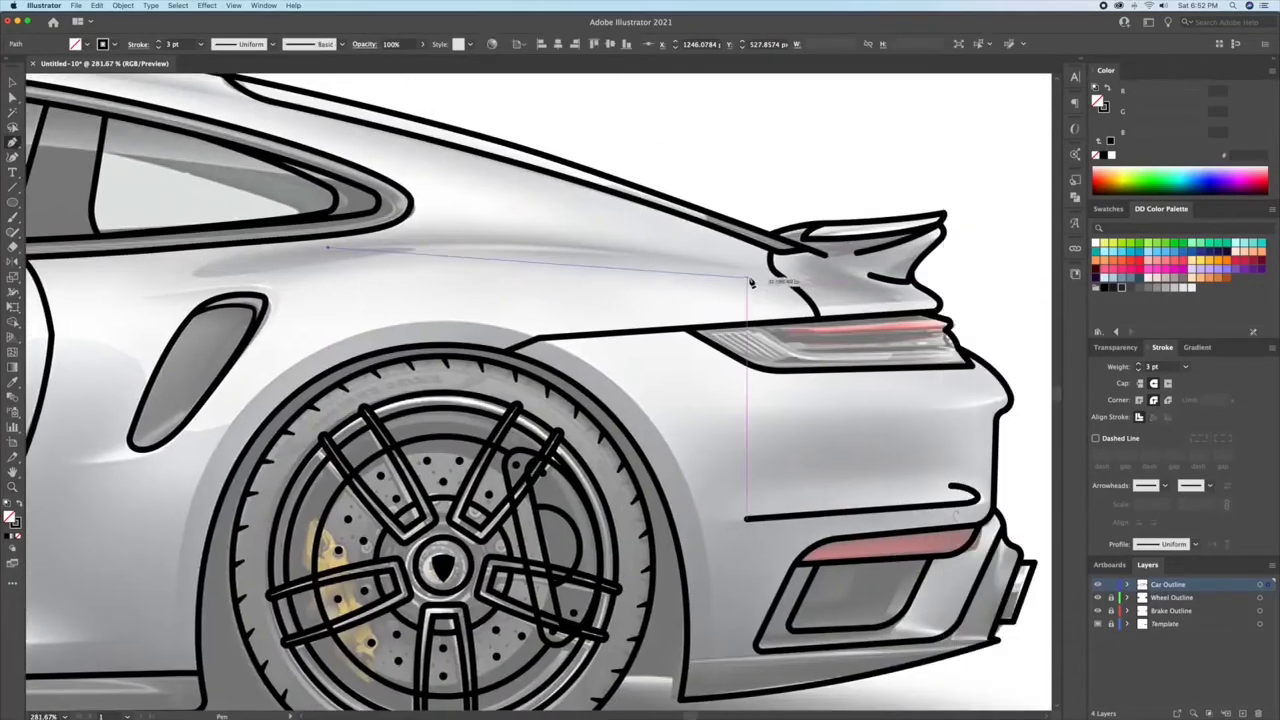
{"action": "left_click", "coordinate": [757, 290]}
{"action": "key", "text": "v"}
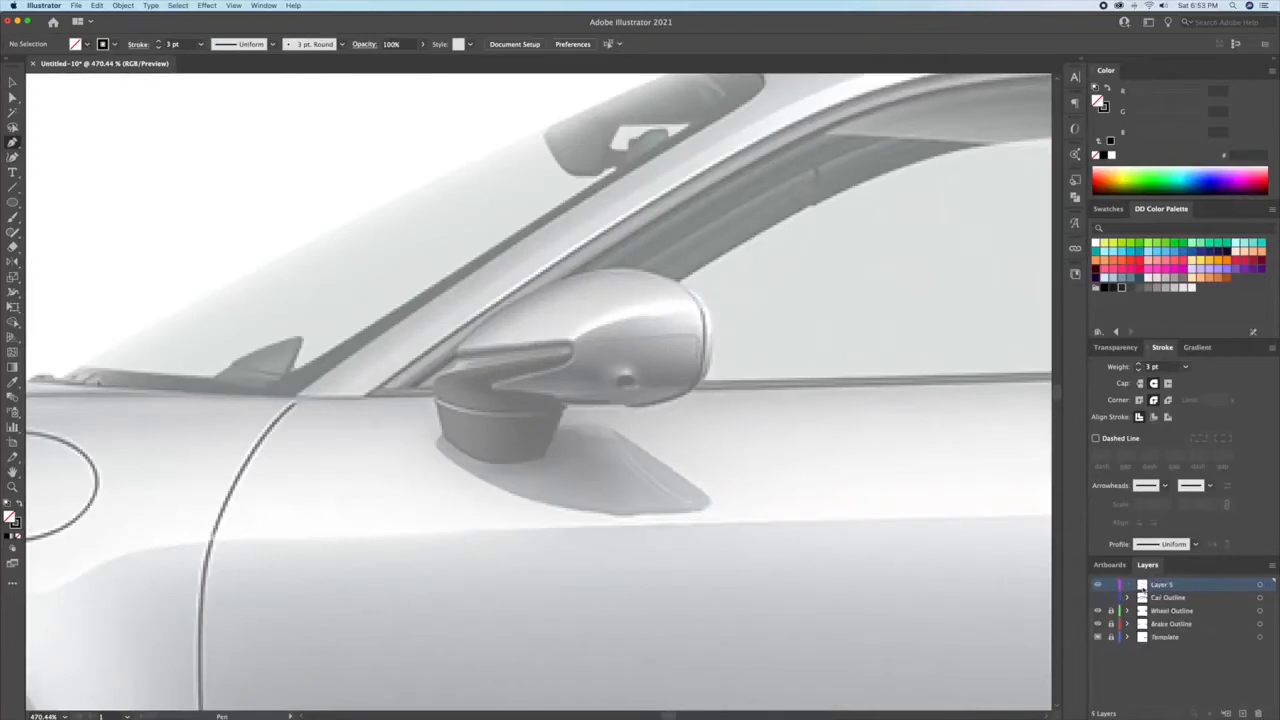
Step: Rename the new top layer as Mirror
{"action": "double_click", "coordinate": [1142, 588]}
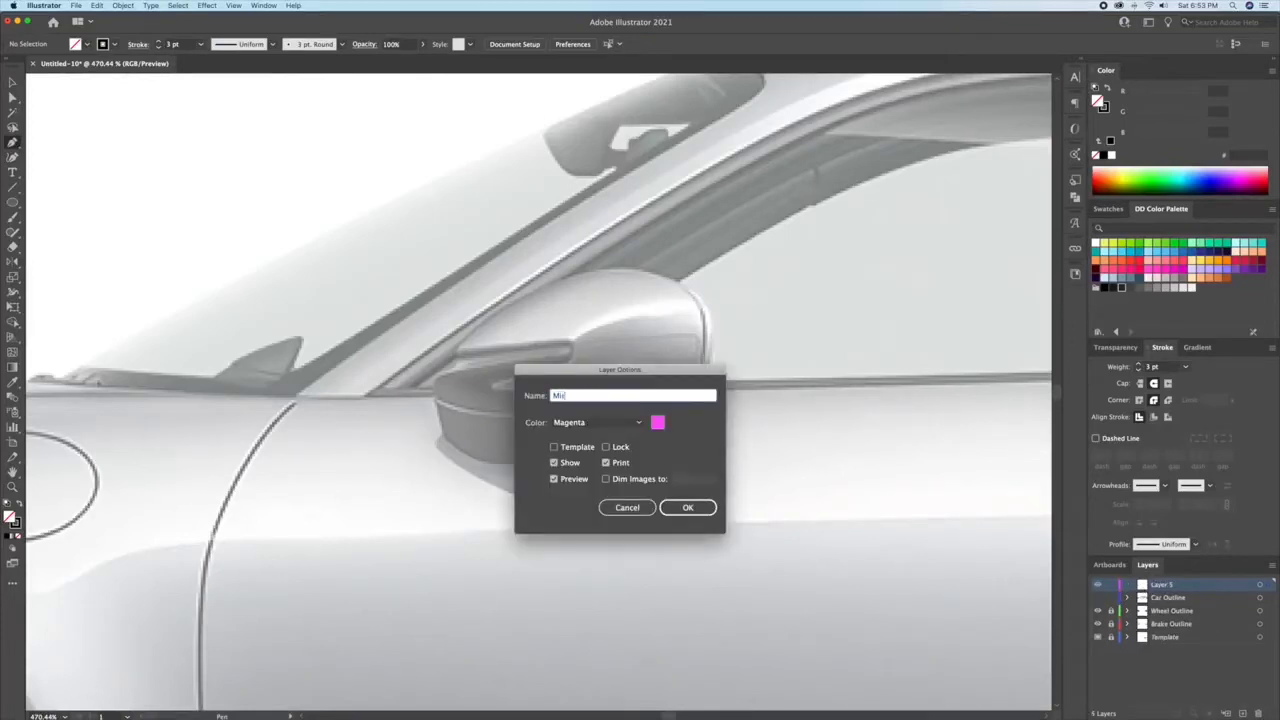
{"action": "type", "text": "Mirror"}
{"action": "key", "text": "Return"}
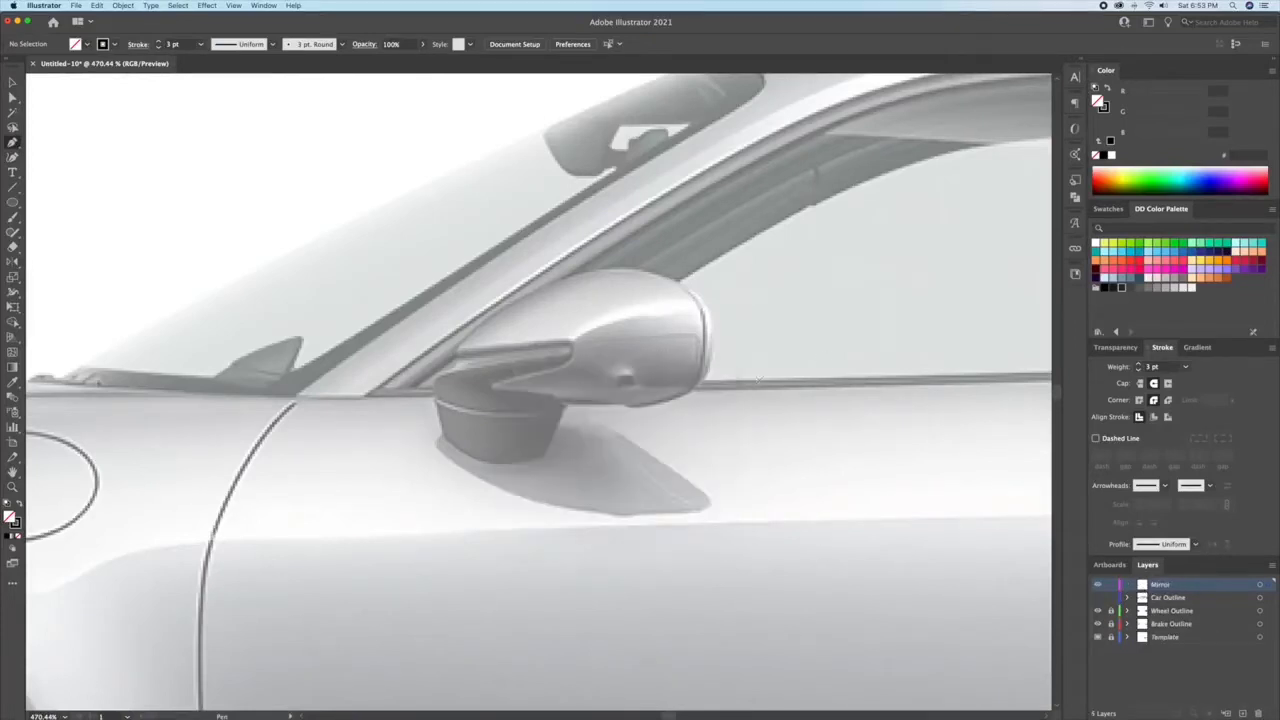
Step: Outline the side mirror's dark notched bracket as a closed path with a curved lower edge and rounded front
{"action": "scroll", "coordinate": [553, 385], "scroll_direction": "up", "scroll_amount": 3}
{"action": "left_click", "coordinate": [390, 400]}
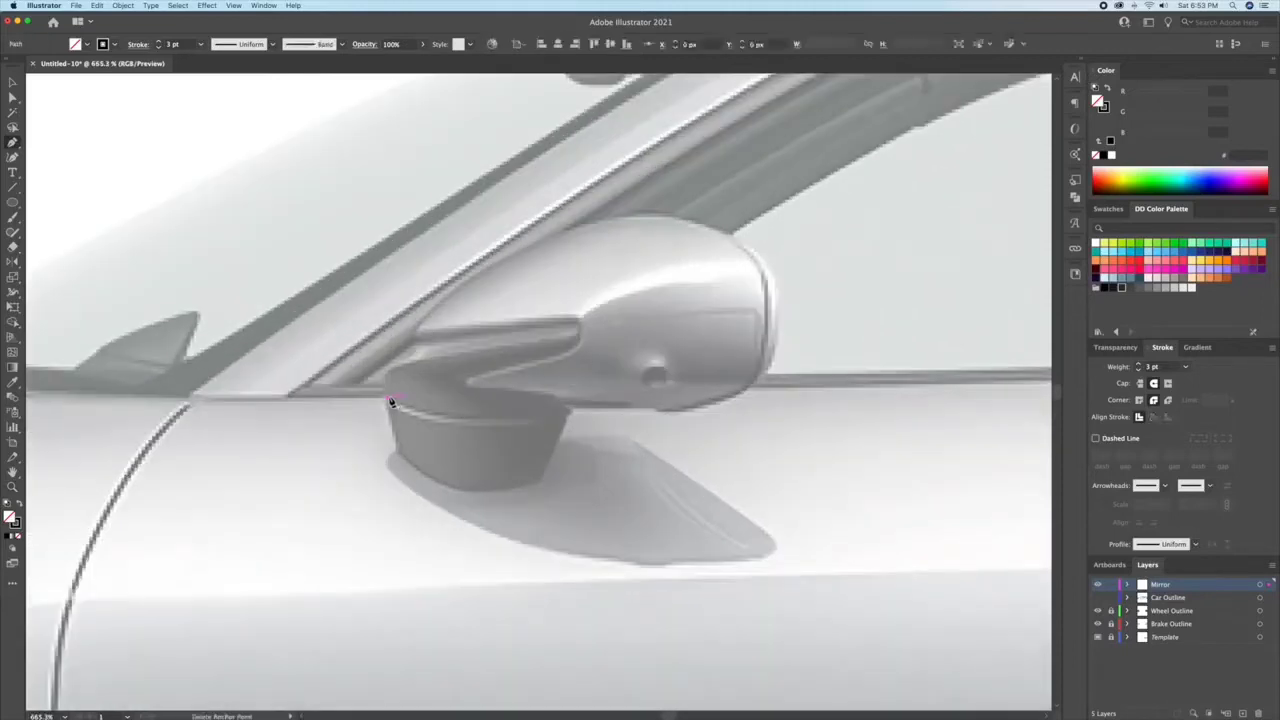
{"action": "left_click", "coordinate": [568, 413]}
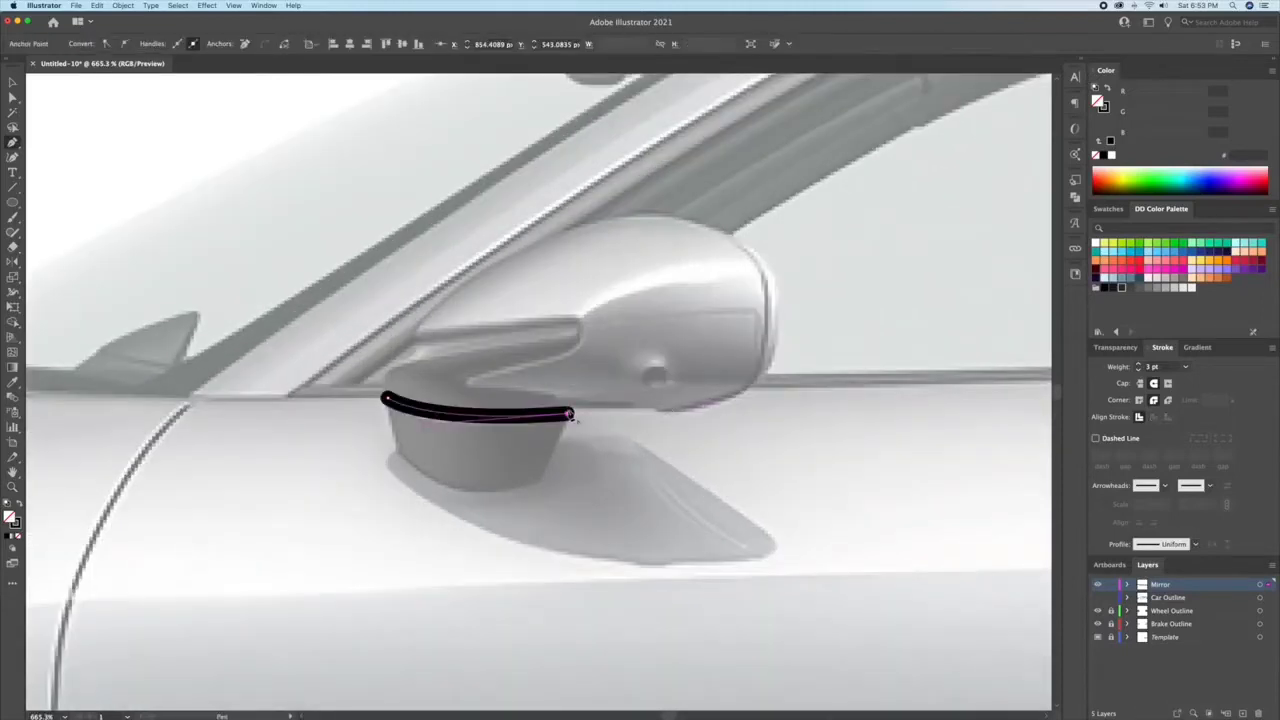
{"action": "left_click", "coordinate": [588, 346]}
{"action": "left_click", "coordinate": [418, 346]}
{"action": "left_click_drag", "start_coordinate": [385, 400], "coordinate": [420, 443]}
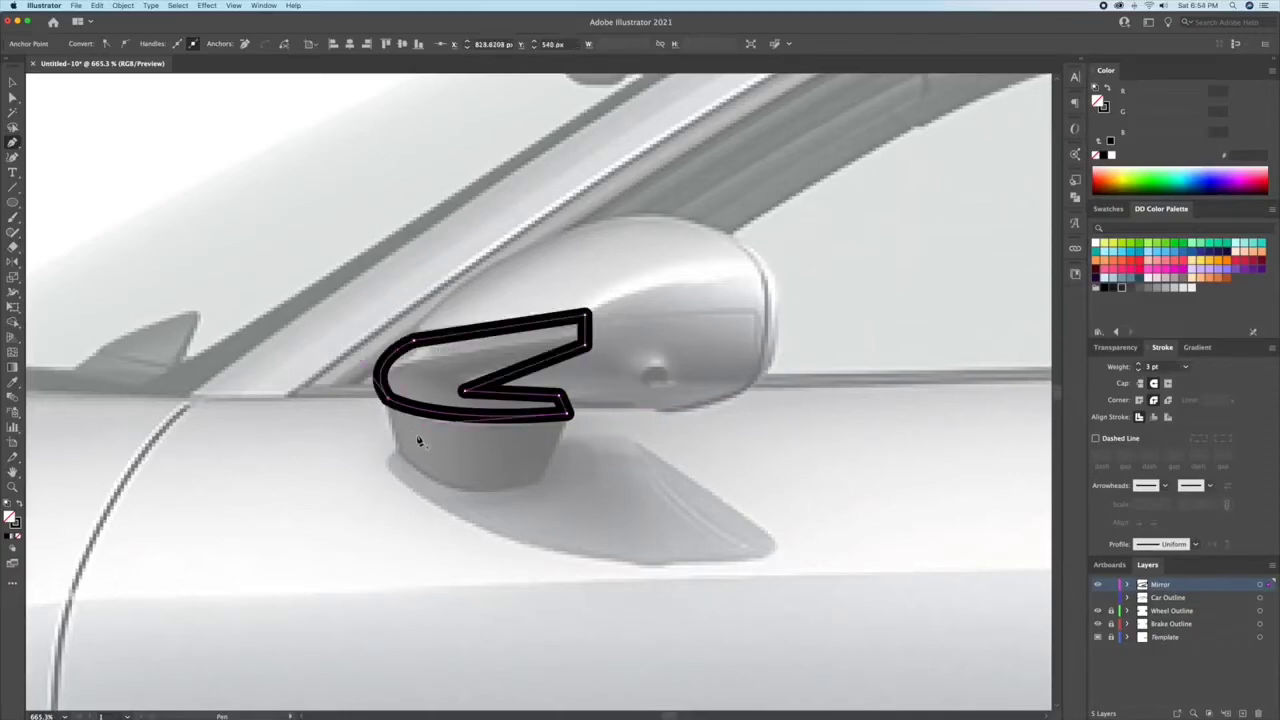
Step: Round the rear corners of the bracket's upper arm and the upper corner of its lower arm
{"action": "key", "text": "a"}
{"action": "left_click_drag", "start_coordinate": [579, 342], "coordinate": [564, 334]}
{"action": "left_click", "coordinate": [598, 432]}
{"action": "left_click", "coordinate": [559, 395]}
{"action": "left_click_drag", "start_coordinate": [553, 400], "coordinate": [541, 403]}
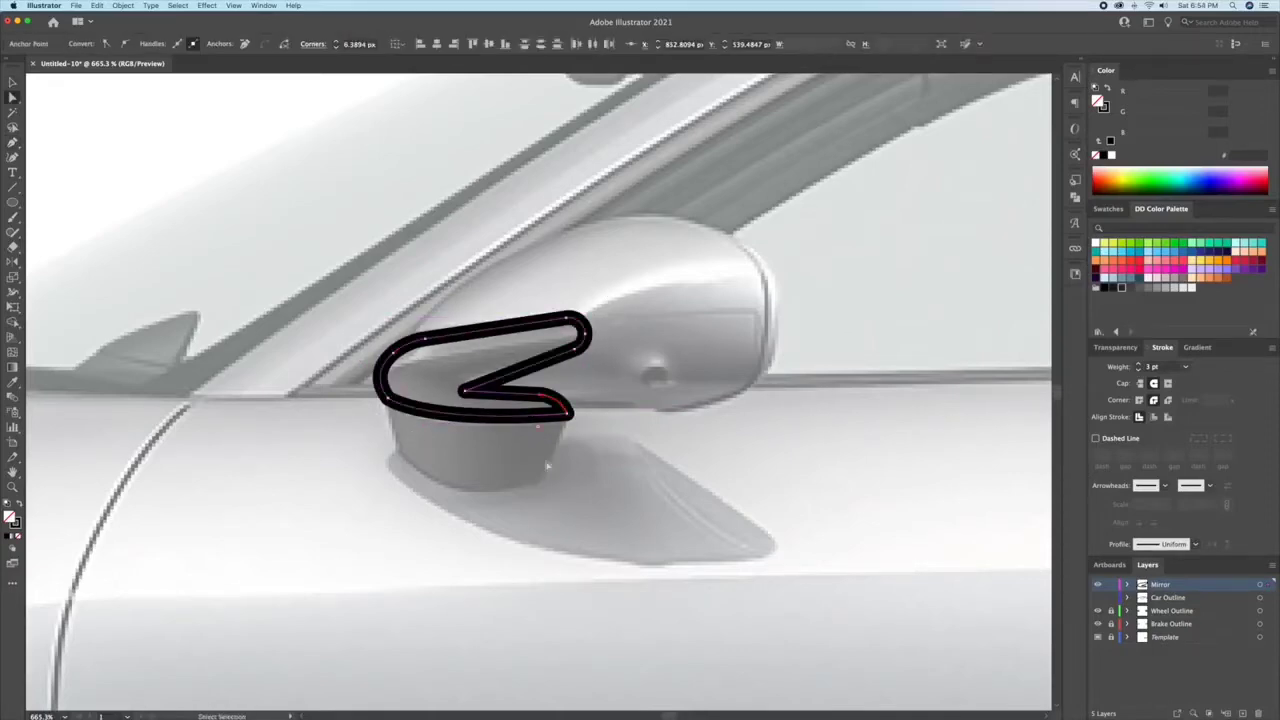
{"action": "left_click", "coordinate": [548, 455]}
Step: Outline the mirror base below the bracket and bend its lower edge into a downward curve
{"action": "key", "text": "p"}
{"action": "left_click", "coordinate": [388, 399]}
{"action": "left_click", "coordinate": [398, 458]}
{"action": "left_click", "coordinate": [540, 485]}
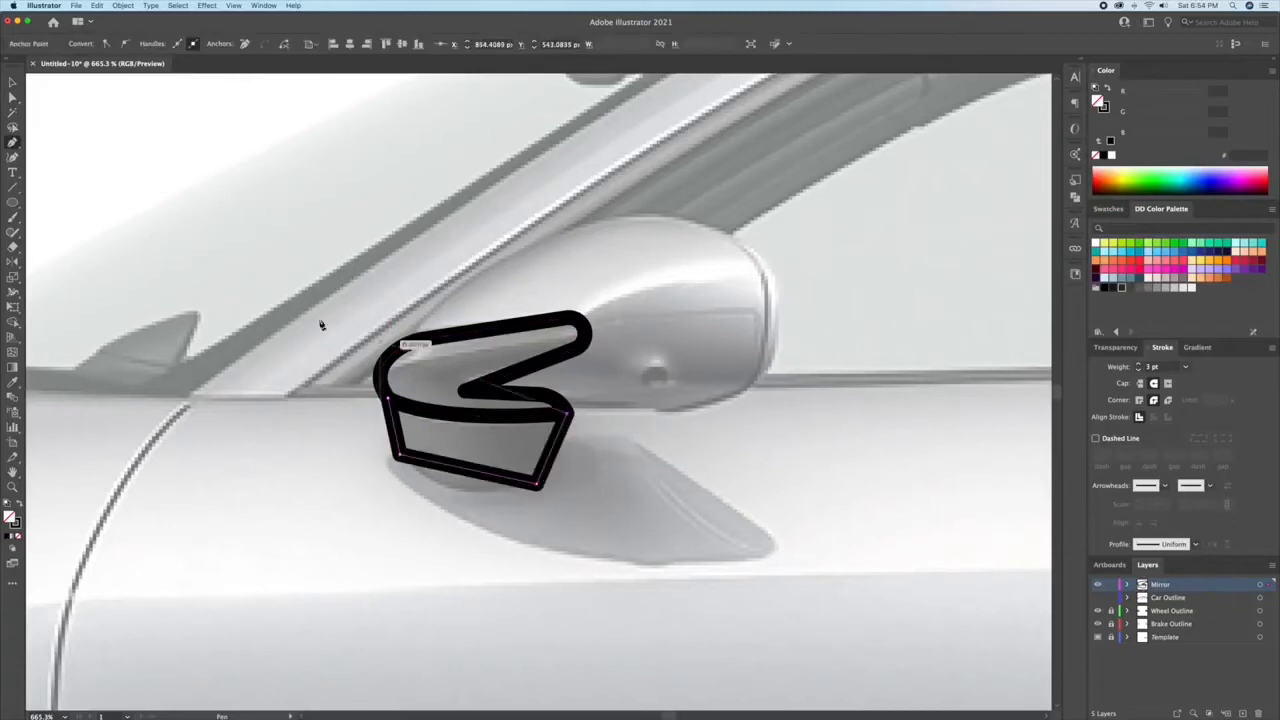
{"action": "left_click", "coordinate": [12, 157]}
{"action": "left_click_drag", "start_coordinate": [466, 469], "coordinate": [450, 484]}
{"action": "key", "text": "v"}
{"action": "left_click", "coordinate": [529, 341]}
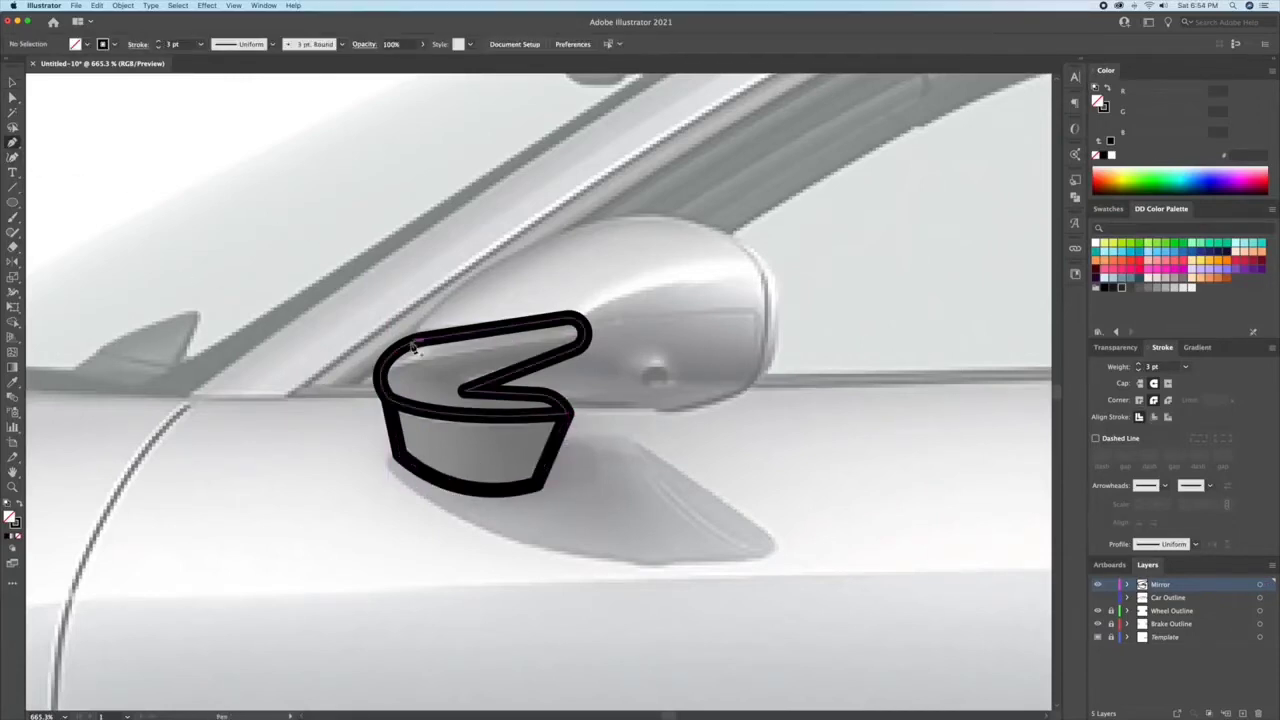
Step: Outline the mirror housing with a curve over its top, around the rear and back along the underside to the bracket
{"action": "left_click", "coordinate": [414, 345]}
{"action": "left_click_drag", "start_coordinate": [777, 337], "coordinate": [757, 406]}
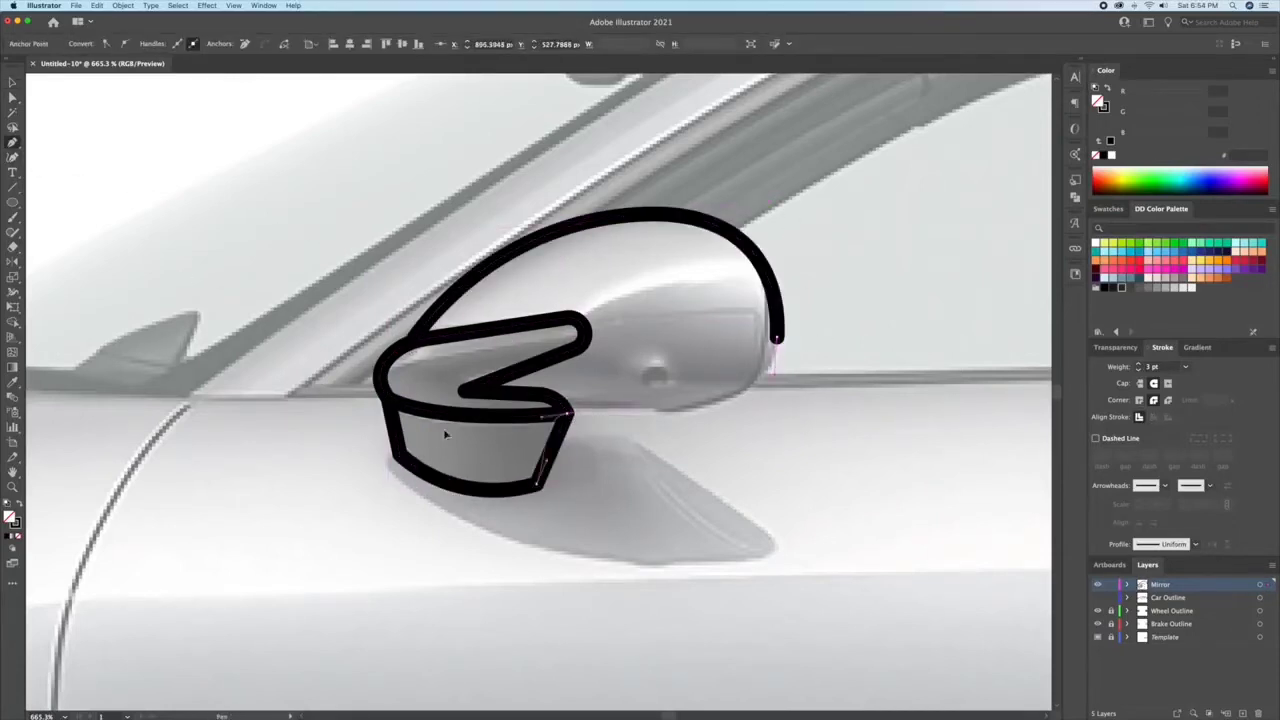
{"action": "left_click_drag", "start_coordinate": [445, 434], "coordinate": [413, 428]}
{"action": "key", "text": "super+z"}
{"action": "key", "text": "v"}
{"action": "left_click", "coordinate": [657, 422]}
{"action": "key", "text": "p"}
{"action": "left_click_drag", "start_coordinate": [777, 338], "coordinate": [771, 383]}
{"action": "left_click_drag", "start_coordinate": [569, 413], "coordinate": [432, 411]}
{"action": "key", "text": "v"}
{"action": "left_click", "coordinate": [784, 402]}
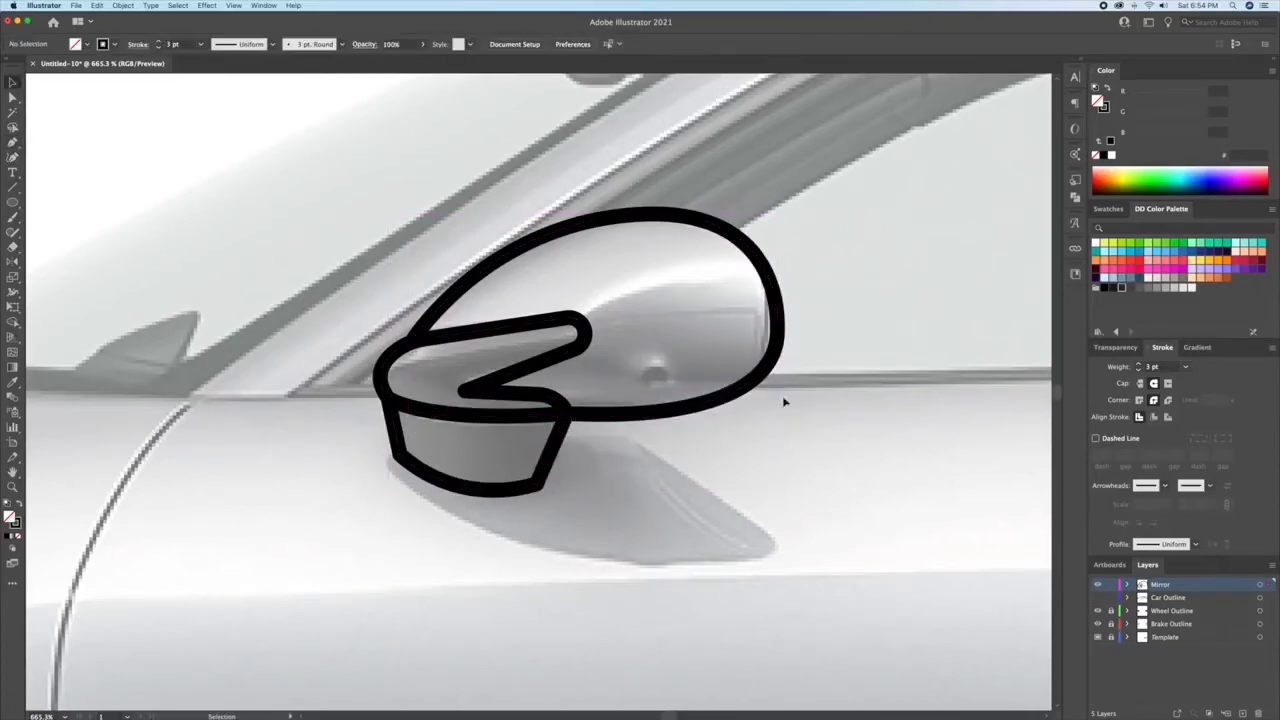
Step: Offset the lower body and wheel-arch path and delete the surplus offset segments around the front bumper's lower edge
{"action": "left_click", "coordinate": [123, 5]}
{"action": "mouse_move", "coordinate": [160, 226]}
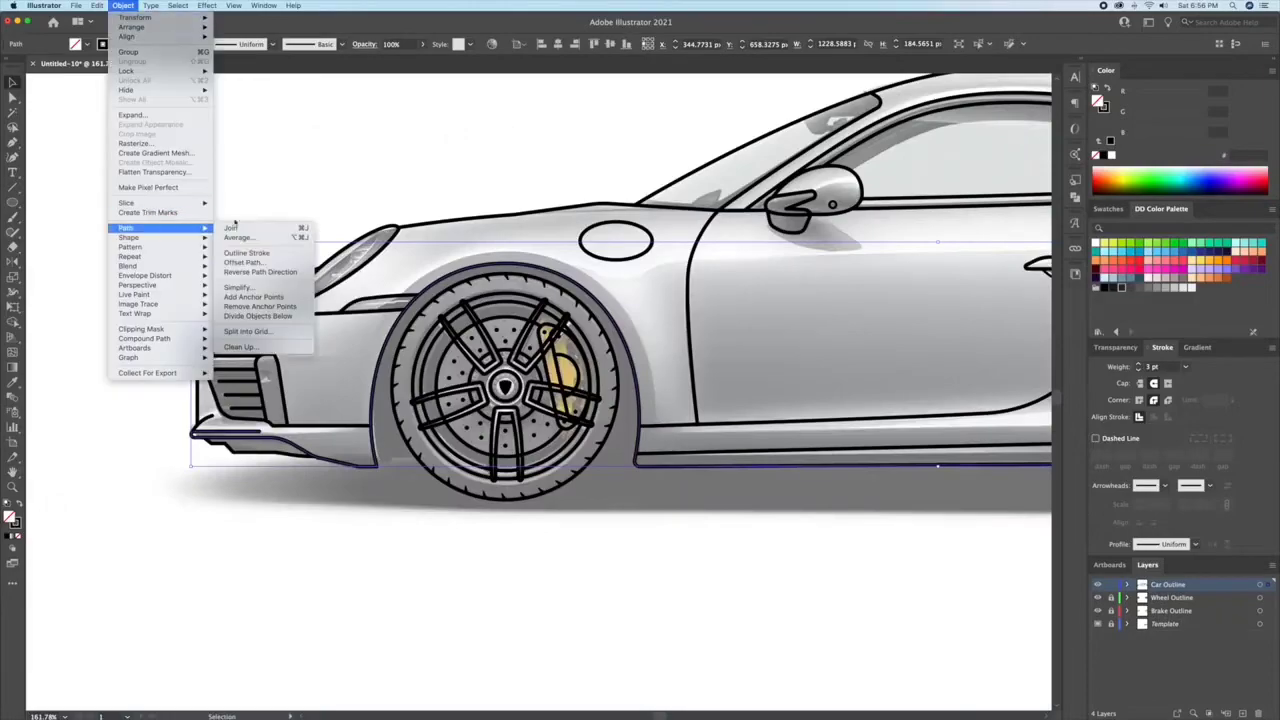
{"action": "left_click", "coordinate": [250, 256]}
{"action": "key", "text": "Return"}
{"action": "scroll", "coordinate": [340, 452], "scroll_direction": "up", "scroll_amount": 5}
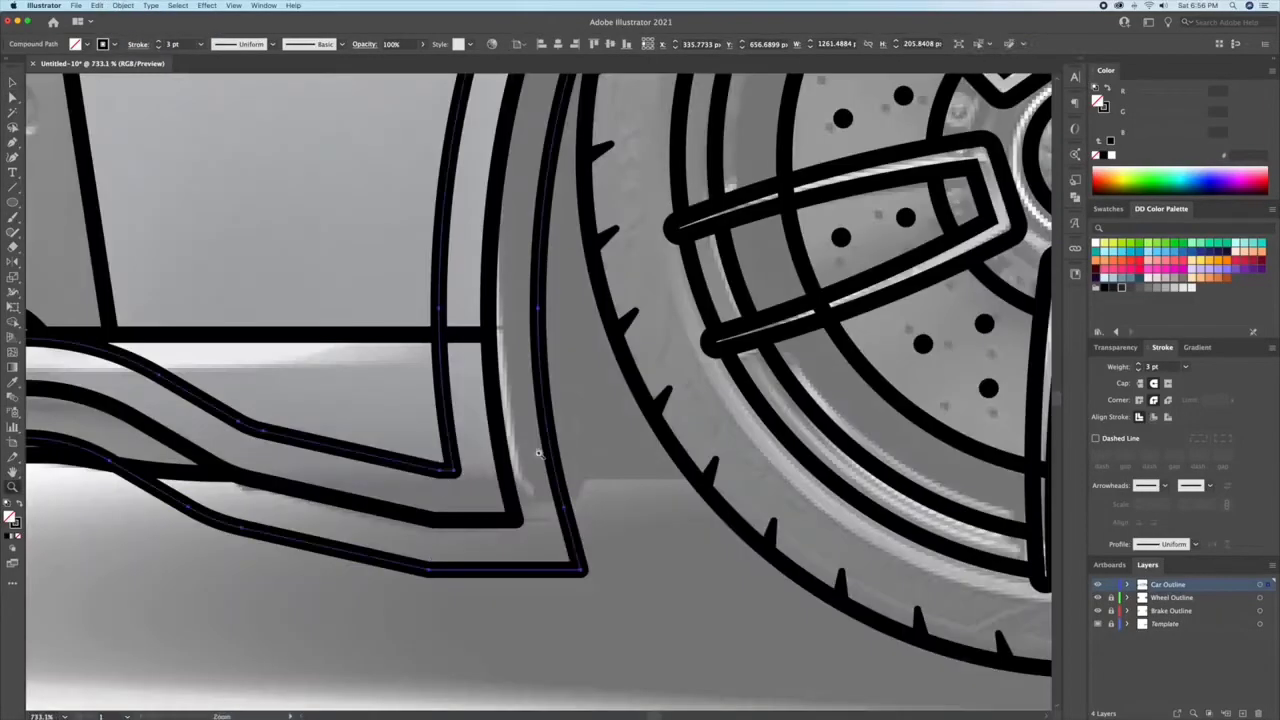
{"action": "left_click", "coordinate": [355, 451]}
{"action": "key", "text": "Delete"}
Step: Delete the surplus offset segments along the side sill and beneath the rear bumper, keeping the wheel-arch curves
{"action": "scroll", "coordinate": [355, 451], "scroll_direction": "down", "scroll_amount": 5}
{"action": "scroll", "coordinate": [630, 440], "scroll_direction": "up", "scroll_amount": 3}
{"action": "scroll", "coordinate": [521, 484], "scroll_direction": "right", "scroll_amount": 15}
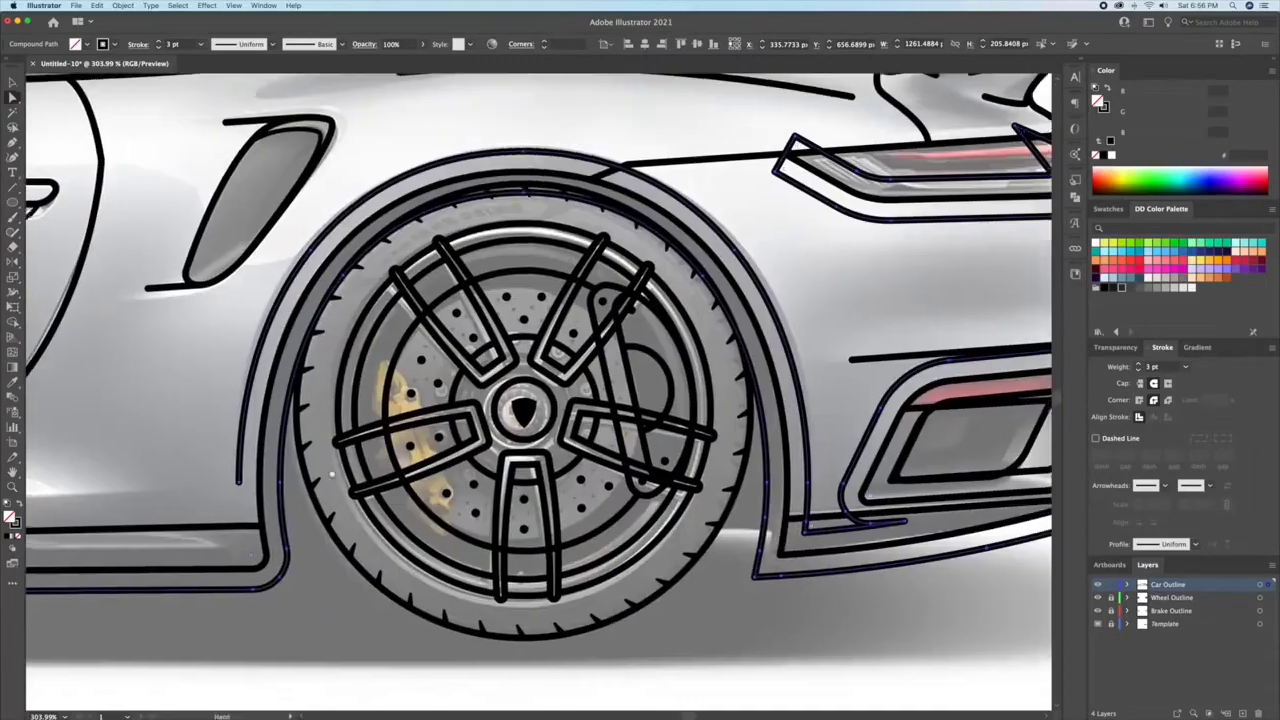
{"action": "left_click", "coordinate": [800, 533]}
{"action": "key", "text": "Delete"}
{"action": "key", "text": "v"}
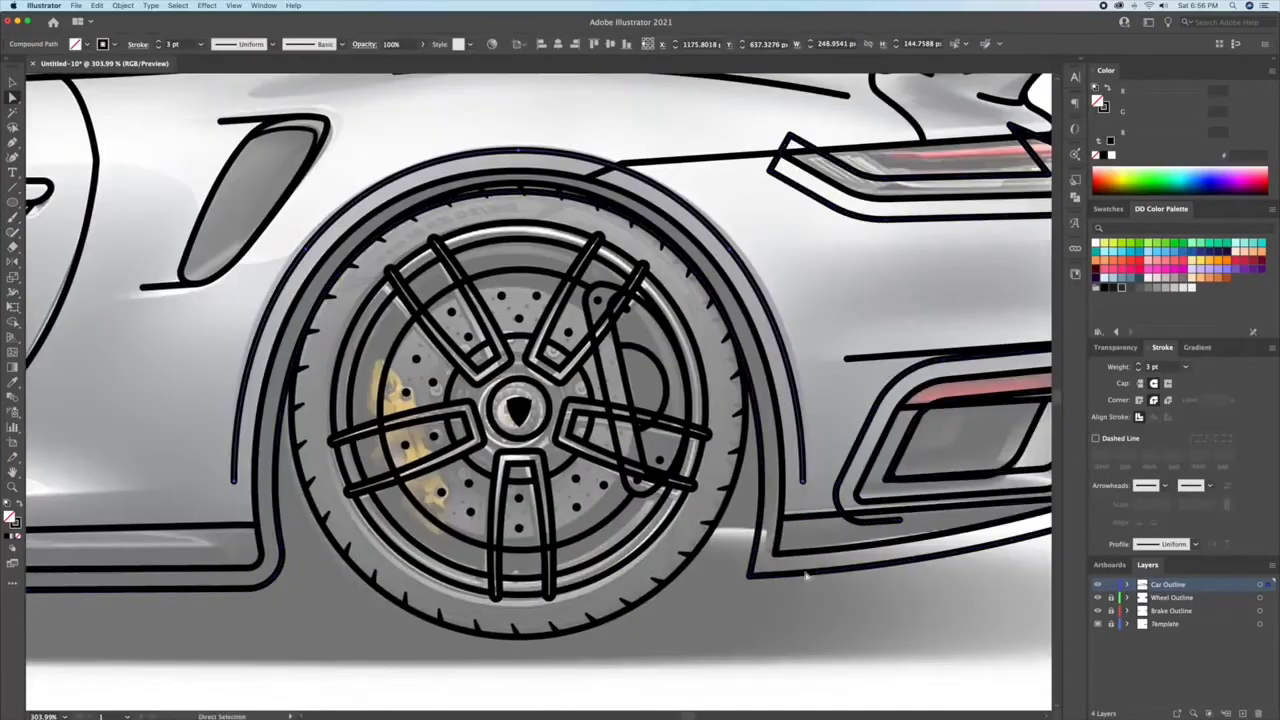
{"action": "left_click", "coordinate": [808, 577]}
{"action": "double_click", "coordinate": [818, 572]}
{"action": "left_click", "coordinate": [818, 572]}
{"action": "key", "text": "Delete"}
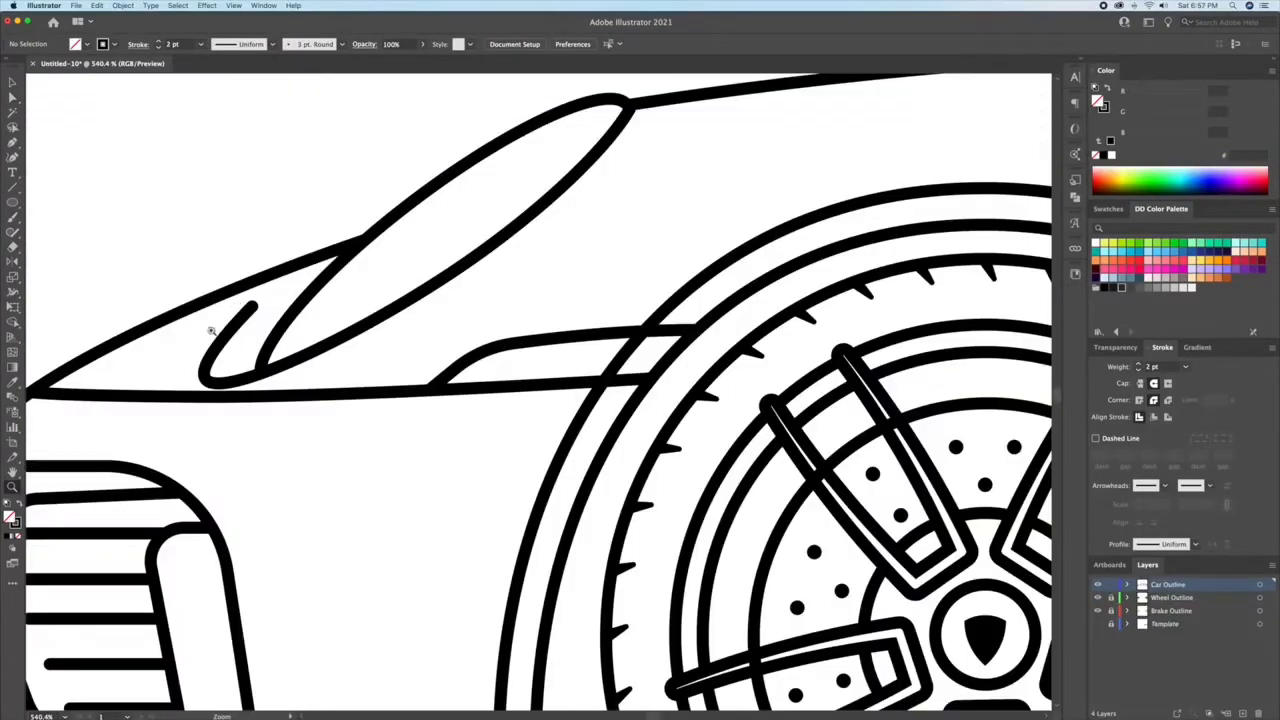
Step: Taper the free ends of the small curve beside the headlight and the front lip line with the Width tool
{"action": "scroll", "coordinate": [380, 290], "scroll_direction": "up", "scroll_amount": 3}
{"action": "left_click", "coordinate": [372, 323]}
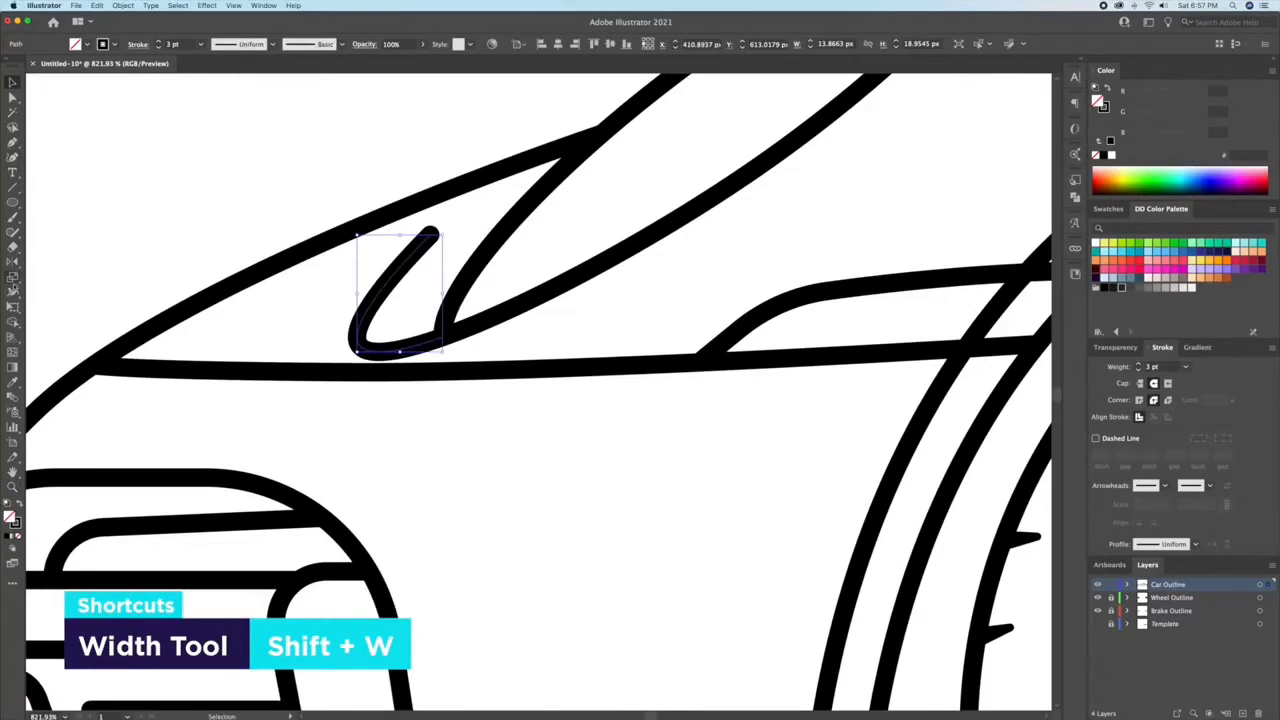
{"action": "left_click_drag", "start_coordinate": [360, 345], "coordinate": [355, 352]}
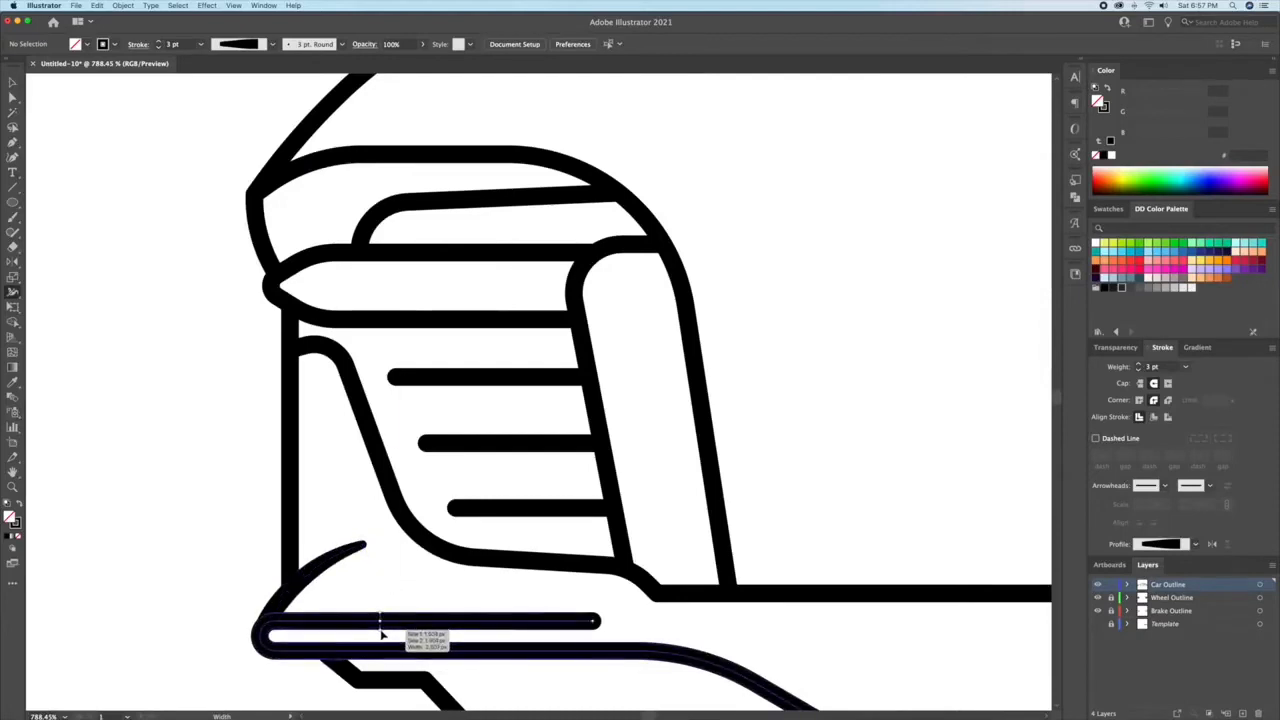
{"action": "left_click_drag", "start_coordinate": [593, 628], "coordinate": [386, 608]}
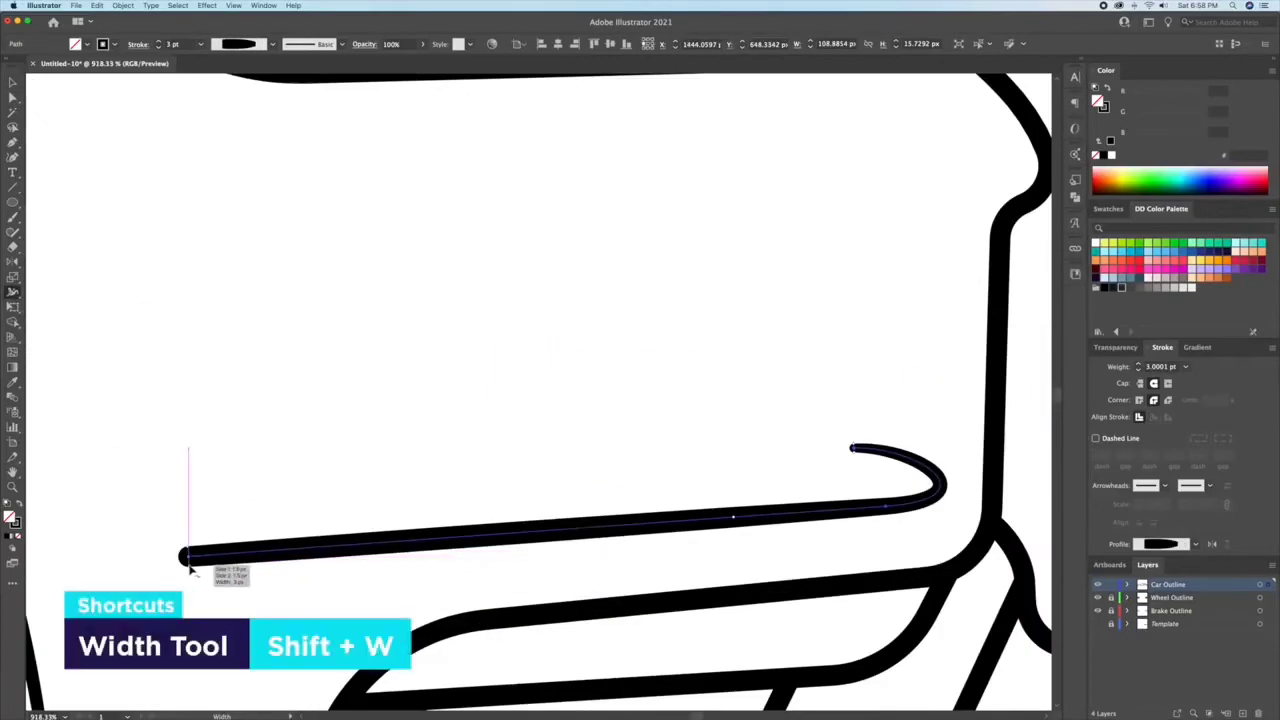
Step: Taper the free ends of the rear bumper crease, the tail crease and the front door seam with the Width tool
{"action": "left_click_drag", "start_coordinate": [190, 565], "coordinate": [194, 558]}
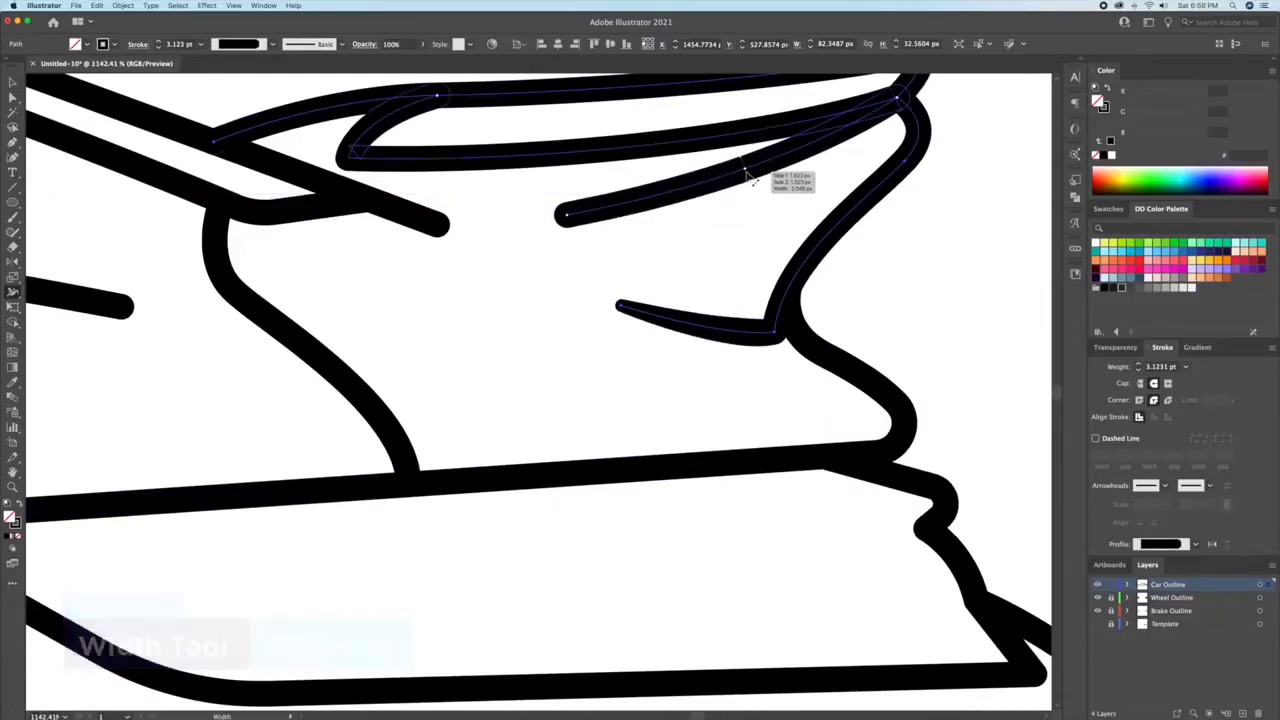
{"action": "left_click_drag", "start_coordinate": [568, 222], "coordinate": [568, 221]}
{"action": "left_click_drag", "start_coordinate": [490, 222], "coordinate": [688, 355]}
{"action": "left_click_drag", "start_coordinate": [586, 341], "coordinate": [583, 354]}
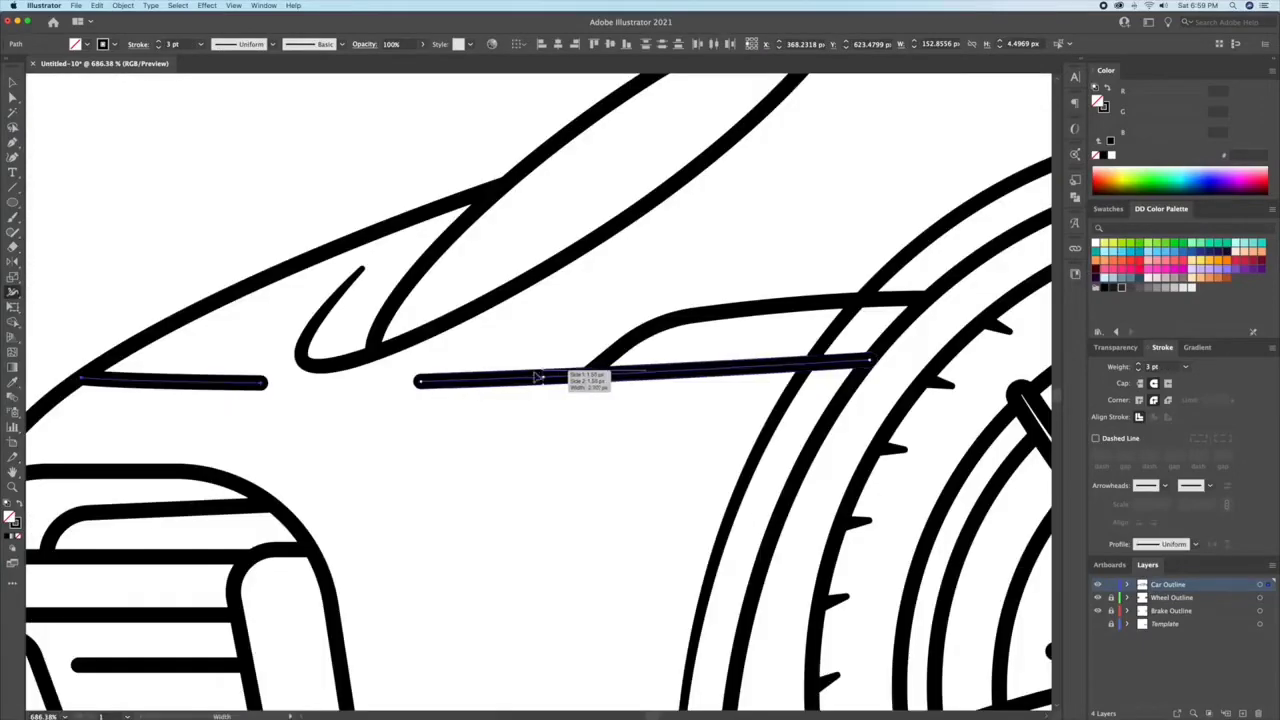
Step: Taper the facing ends of the two line segments below the headlight with the Width tool
{"action": "mouse_move", "coordinate": [536, 377]}
{"action": "left_mouse_down"}
{"action": "mouse_move", "coordinate": [427, 395]}
{"action": "mouse_move", "coordinate": [423, 384]}
{"action": "left_mouse_up"}
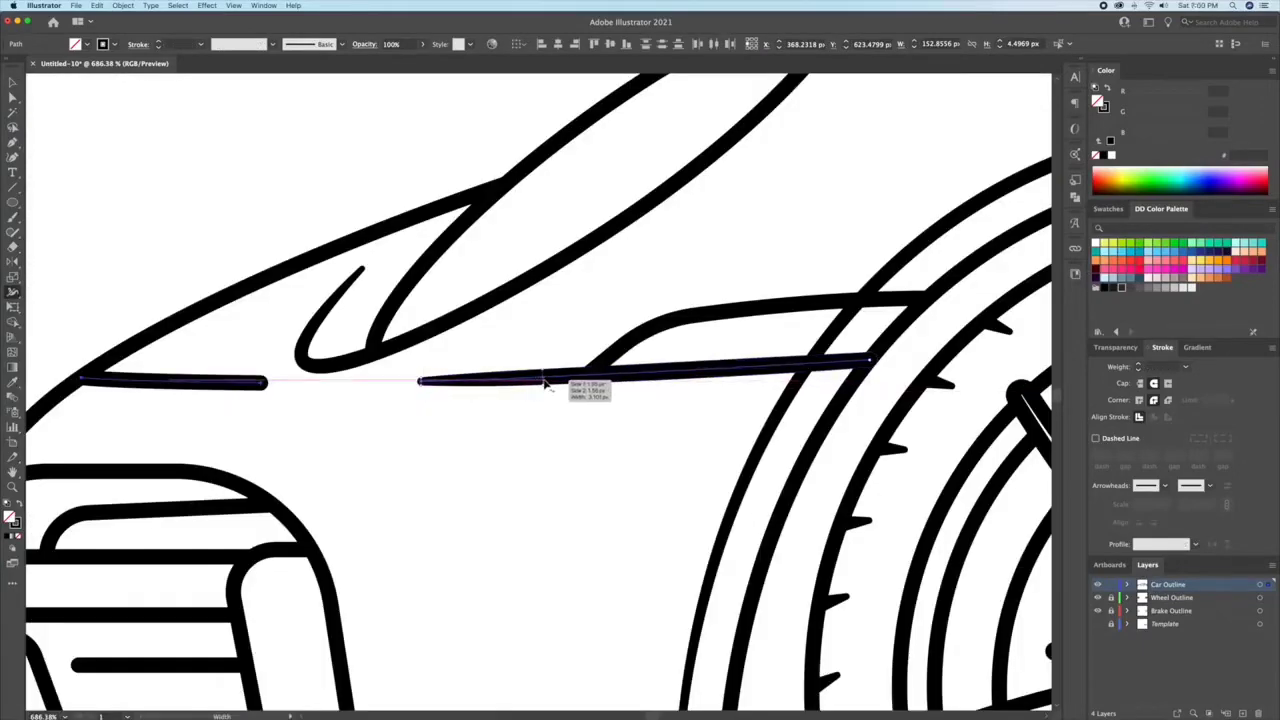
{"action": "left_click_drag", "start_coordinate": [543, 378], "coordinate": [586, 376]}
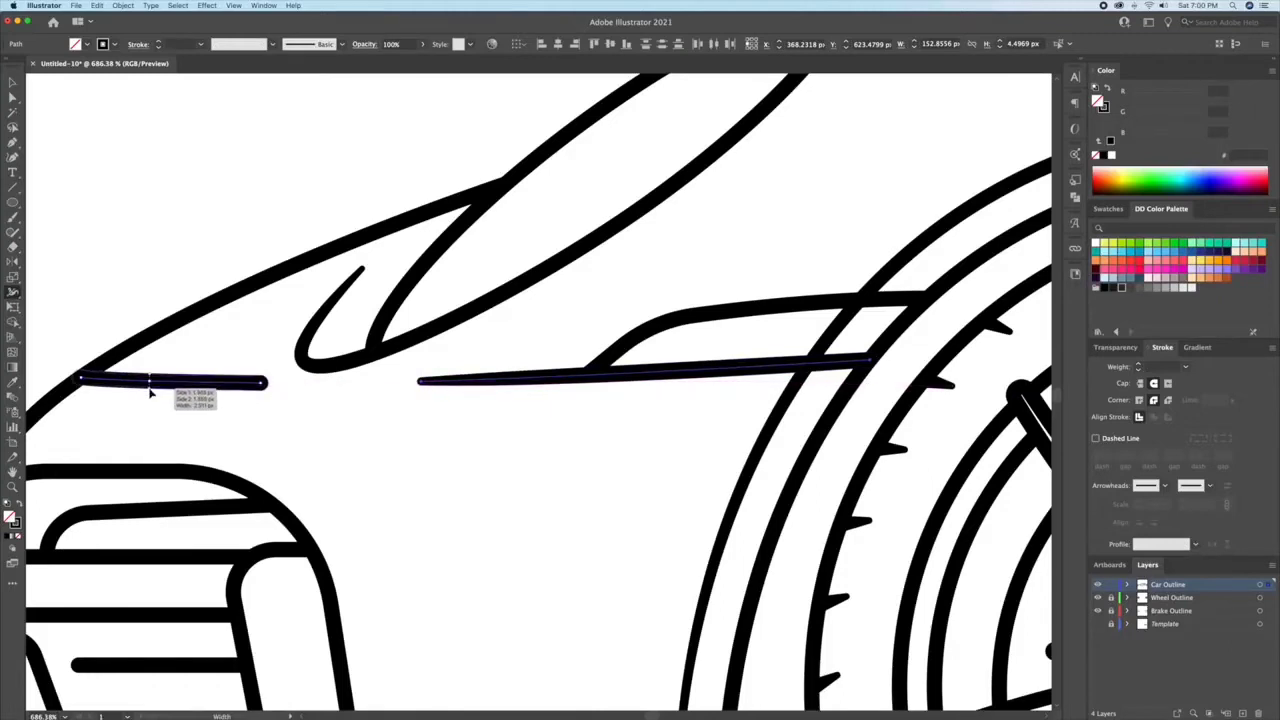
{"action": "left_click_drag", "start_coordinate": [265, 393], "coordinate": [266, 383]}
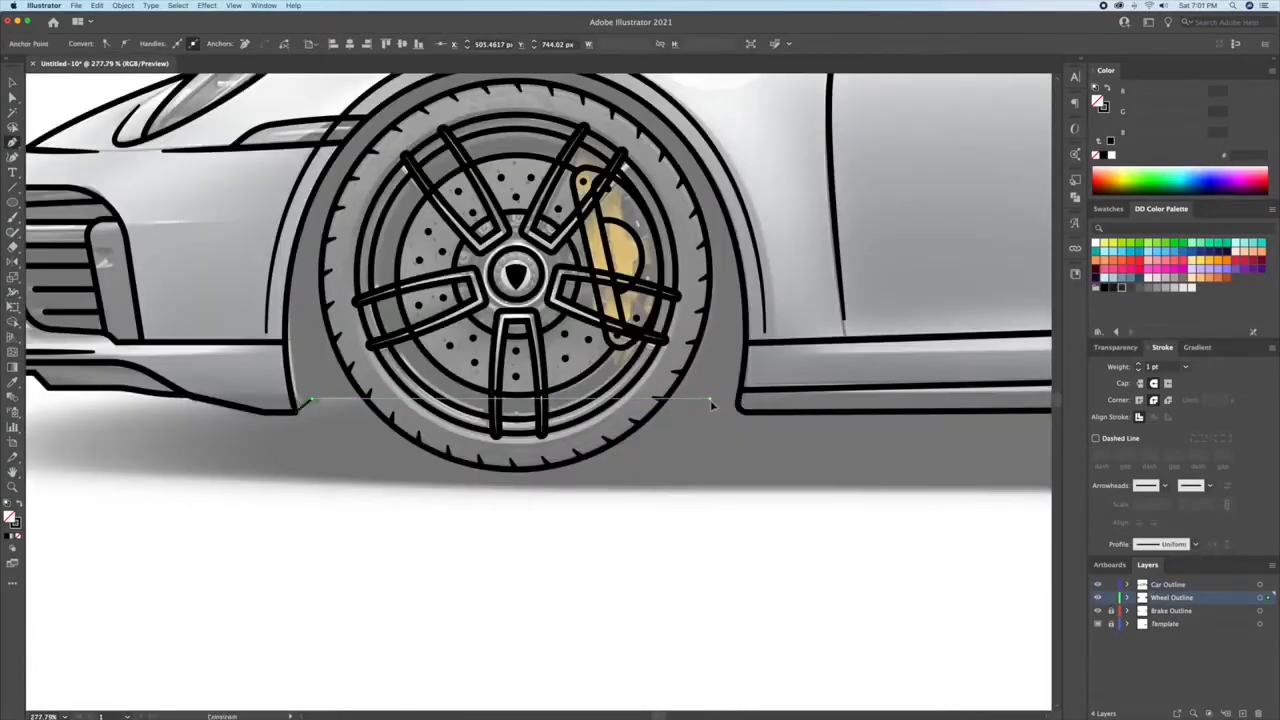
Step: Match the stroke of the underbody line behind the front wheel to the body outline
{"action": "left_click", "coordinate": [710, 401], "text": "shift"}
{"action": "left_click", "coordinate": [739, 409]}
{"action": "key", "text": "i"}
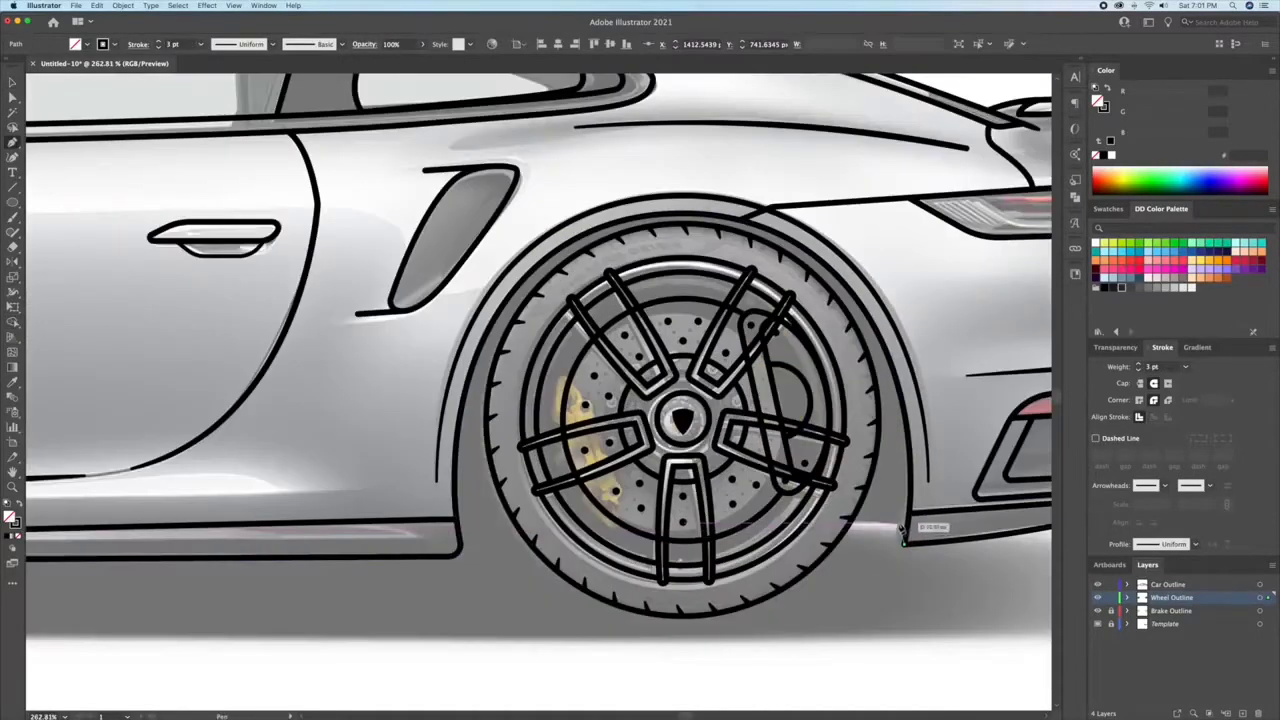
{"action": "left_click", "coordinate": [849, 523]}
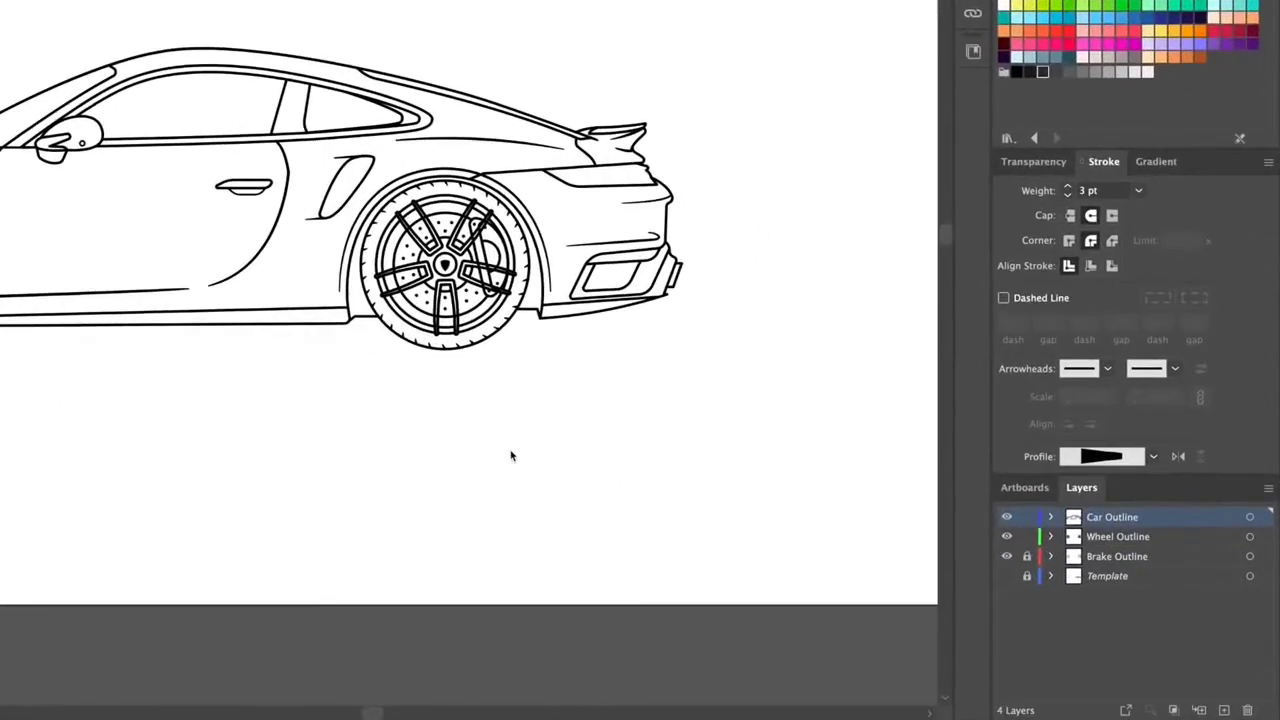
Step: Add a layer named Brake Colour between the Brake Outline and Template layers
{"action": "left_click", "coordinate": [1084, 578]}
{"action": "key", "text": "ctrl+l"}
{"action": "double_click", "coordinate": [1072, 578]}
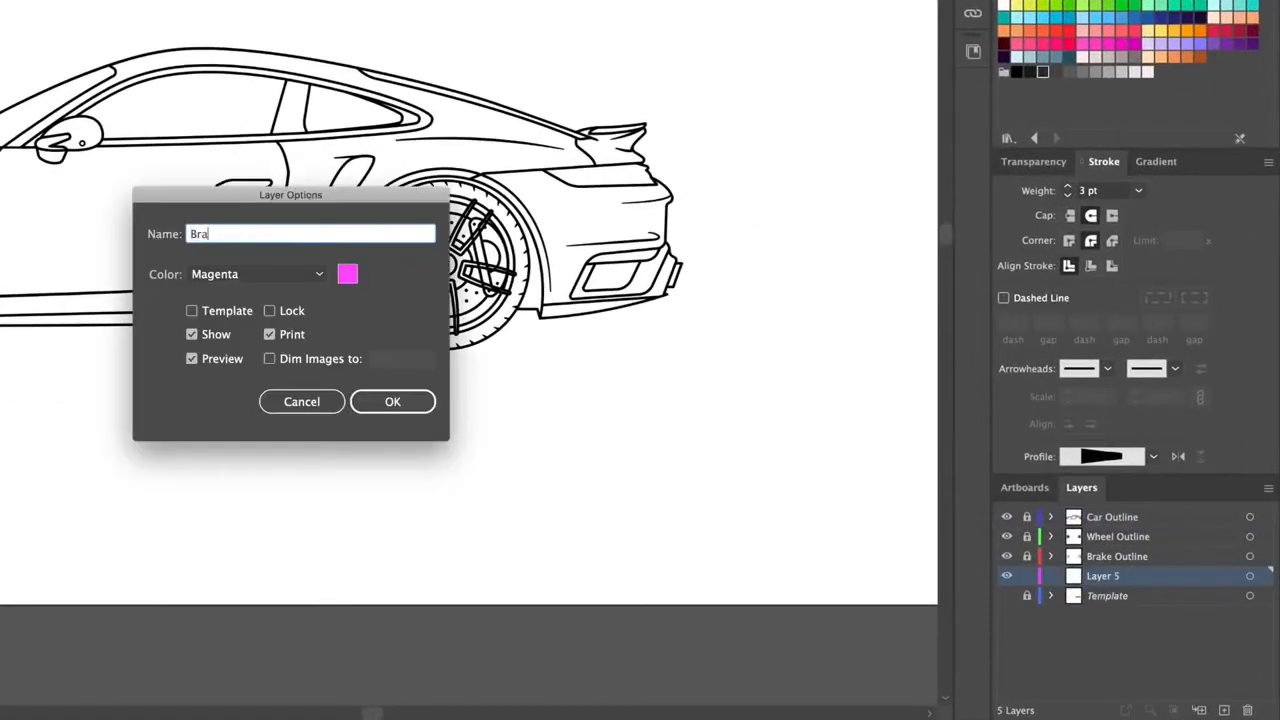
{"action": "key", "text": "Return"}
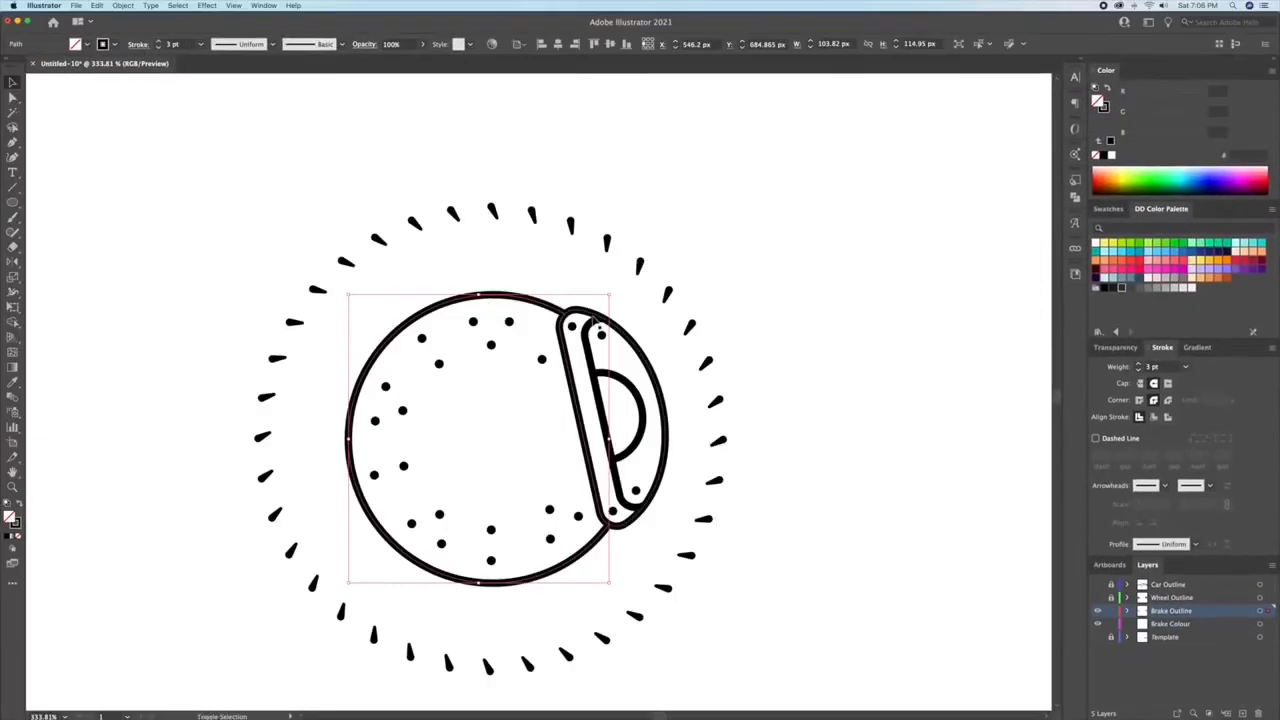
Step: Copy the brake disc and caliper outlines onto the Brake Colour layer and swap their stroke for a solid black fill
{"action": "left_click", "coordinate": [593, 318], "text": "shift"}
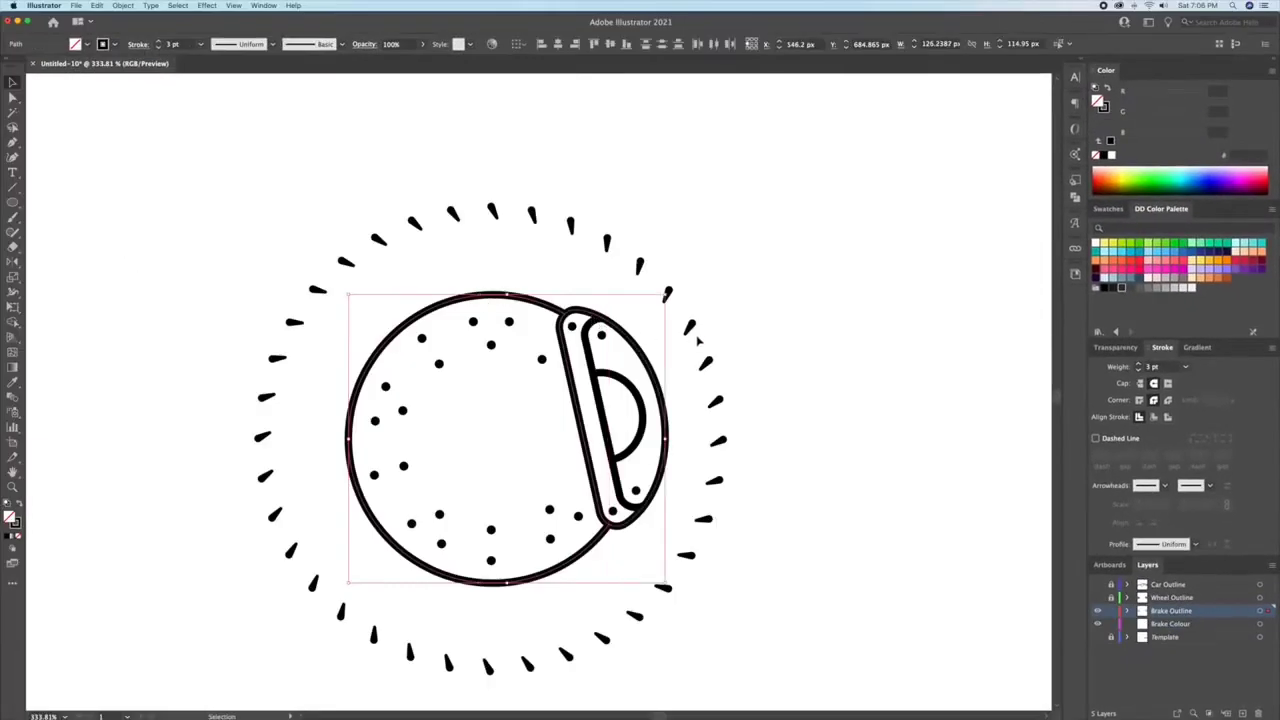
{"action": "left_click_drag", "start_coordinate": [802, 467], "coordinate": [95, 438]}
{"action": "left_click_drag", "start_coordinate": [845, 427], "coordinate": [480, 440]}
{"action": "left_click", "coordinate": [501, 437], "text": "shift"}
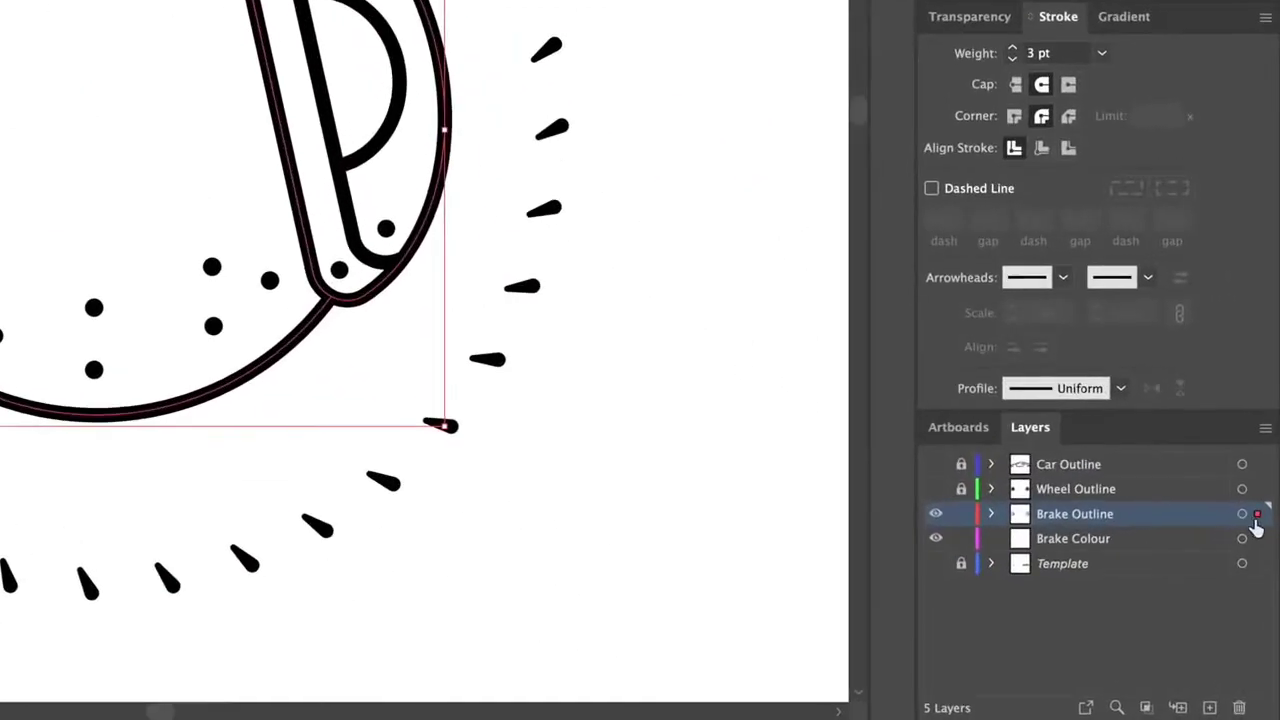
{"action": "left_click_drag", "start_coordinate": [1259, 516], "coordinate": [1259, 538]}
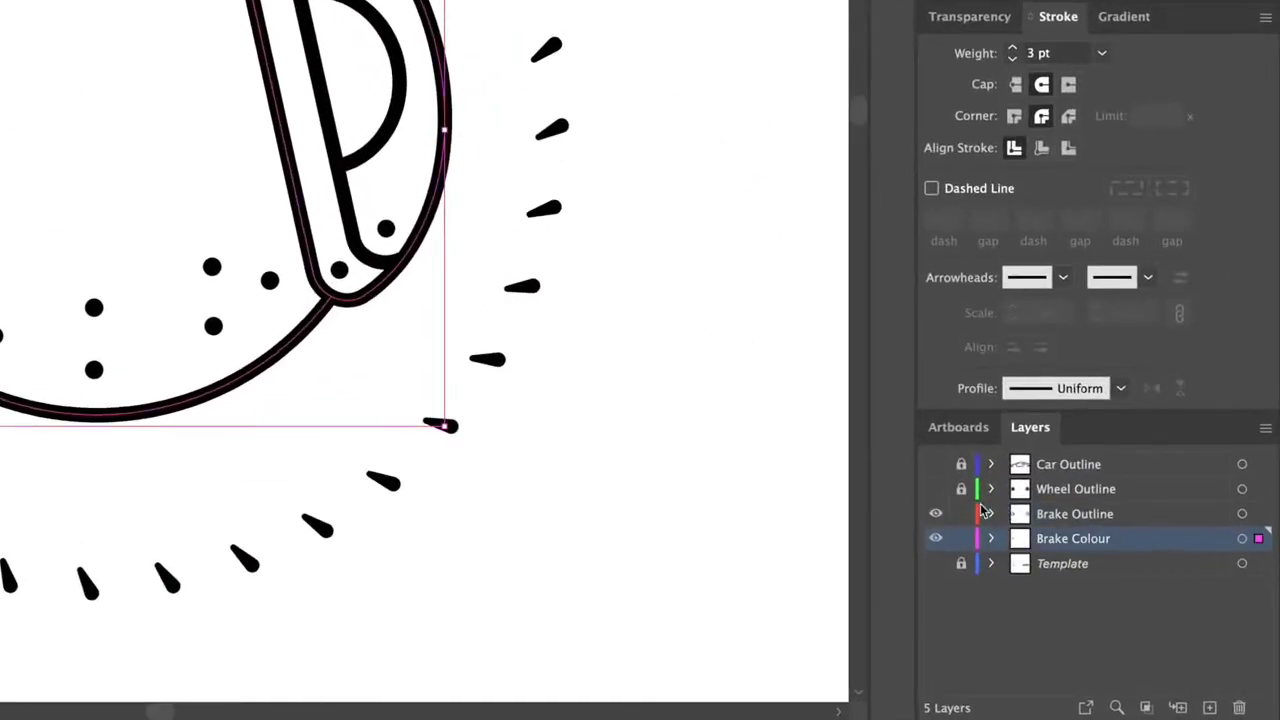
{"action": "left_click", "coordinate": [1107, 88]}
{"action": "left_click", "coordinate": [1011, 115]}
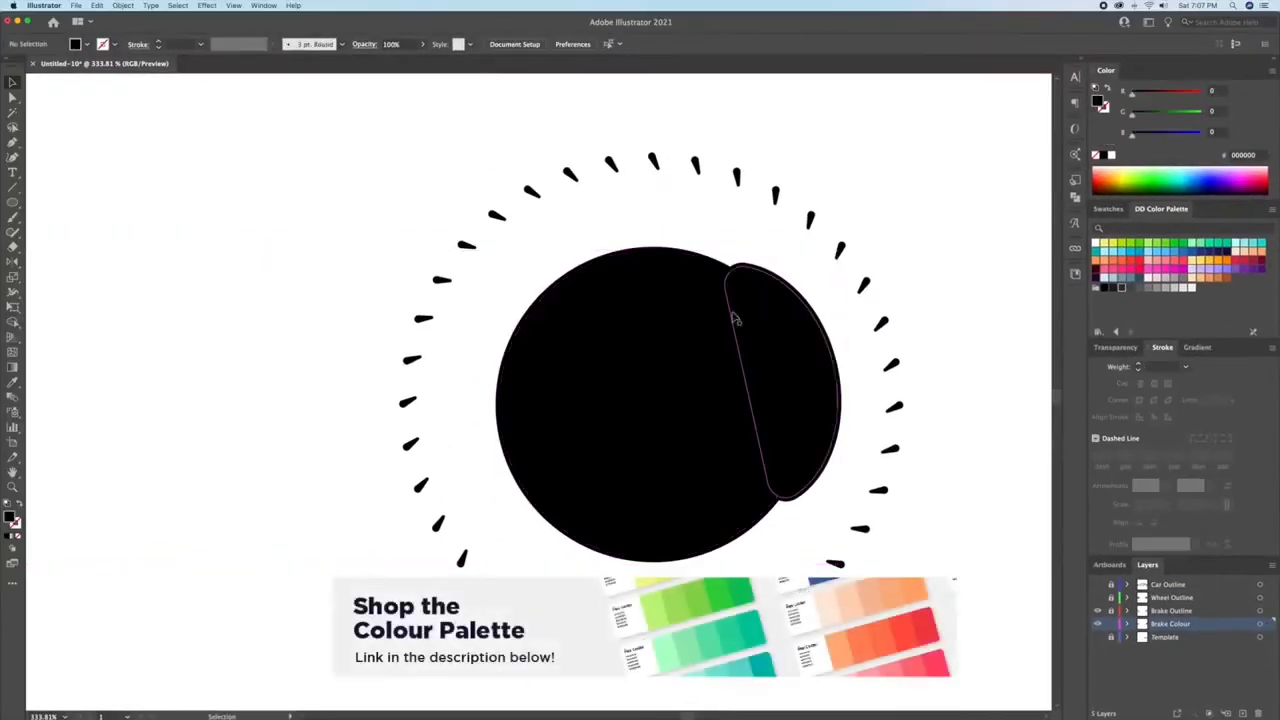
Step: Fill the brake discs of both wheels with light grey E6E6E6
{"action": "left_click", "coordinate": [640, 370]}
{"action": "left_click_drag", "start_coordinate": [638, 372], "coordinate": [460, 400]}
{"action": "left_click_drag", "start_coordinate": [460, 400], "coordinate": [725, 393]}
{"action": "left_click", "coordinate": [296, 387], "text": "shift"}
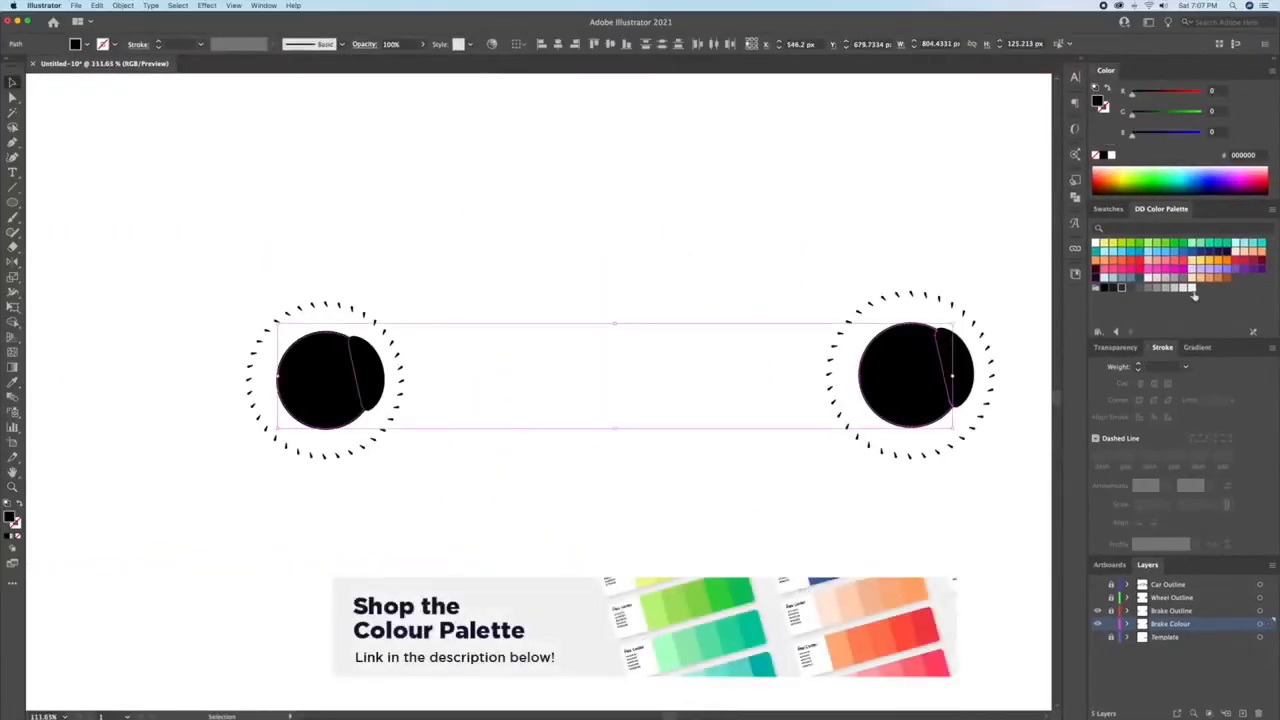
{"action": "left_click", "coordinate": [1183, 289]}
{"action": "left_click", "coordinate": [597, 291]}
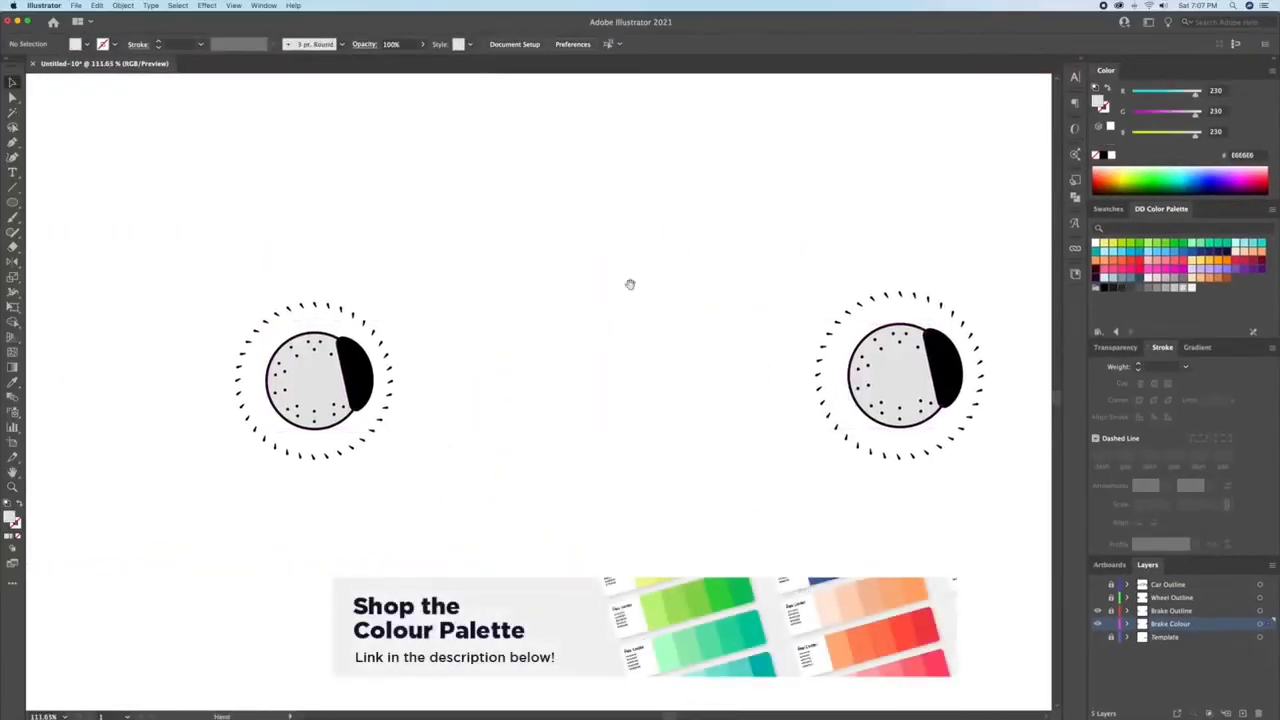
Step: Fill both brake calipers with the pinkish red FF486B
{"action": "left_click", "coordinate": [363, 380]}
{"action": "left_click", "coordinate": [957, 370], "text": "shift"}
{"action": "left_click", "coordinate": [1182, 262]}
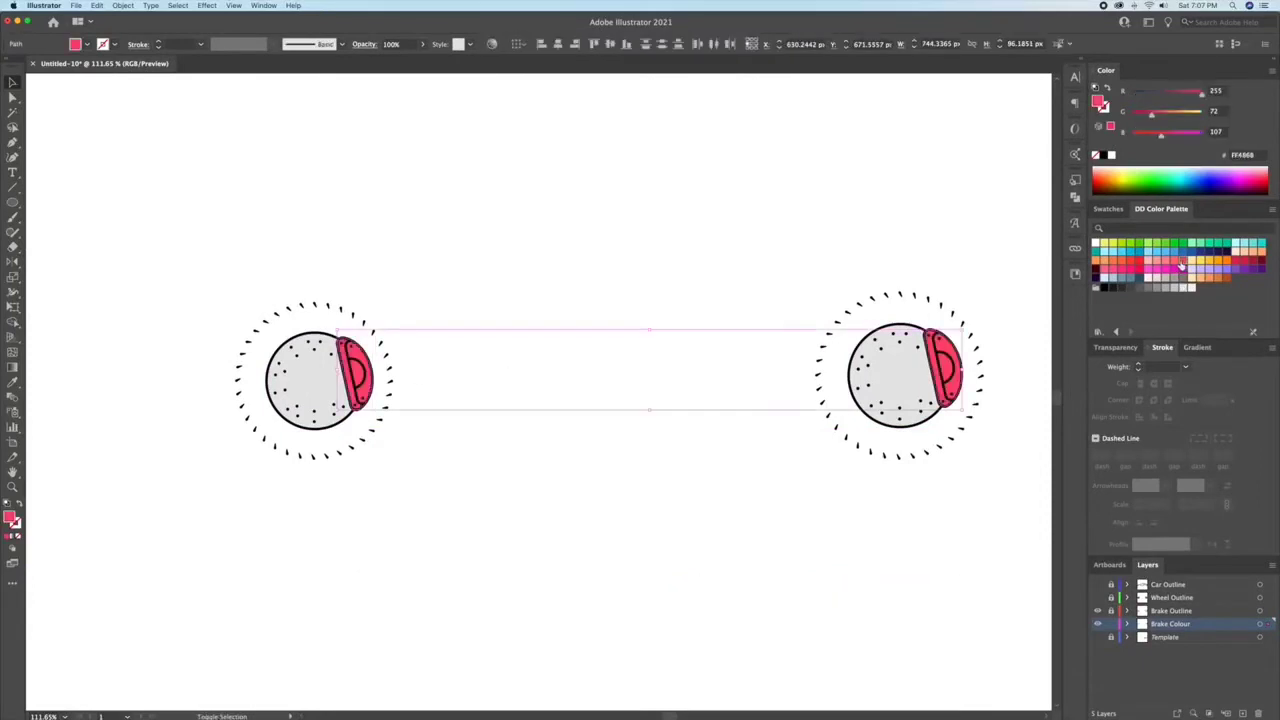
{"action": "left_click", "coordinate": [844, 253]}
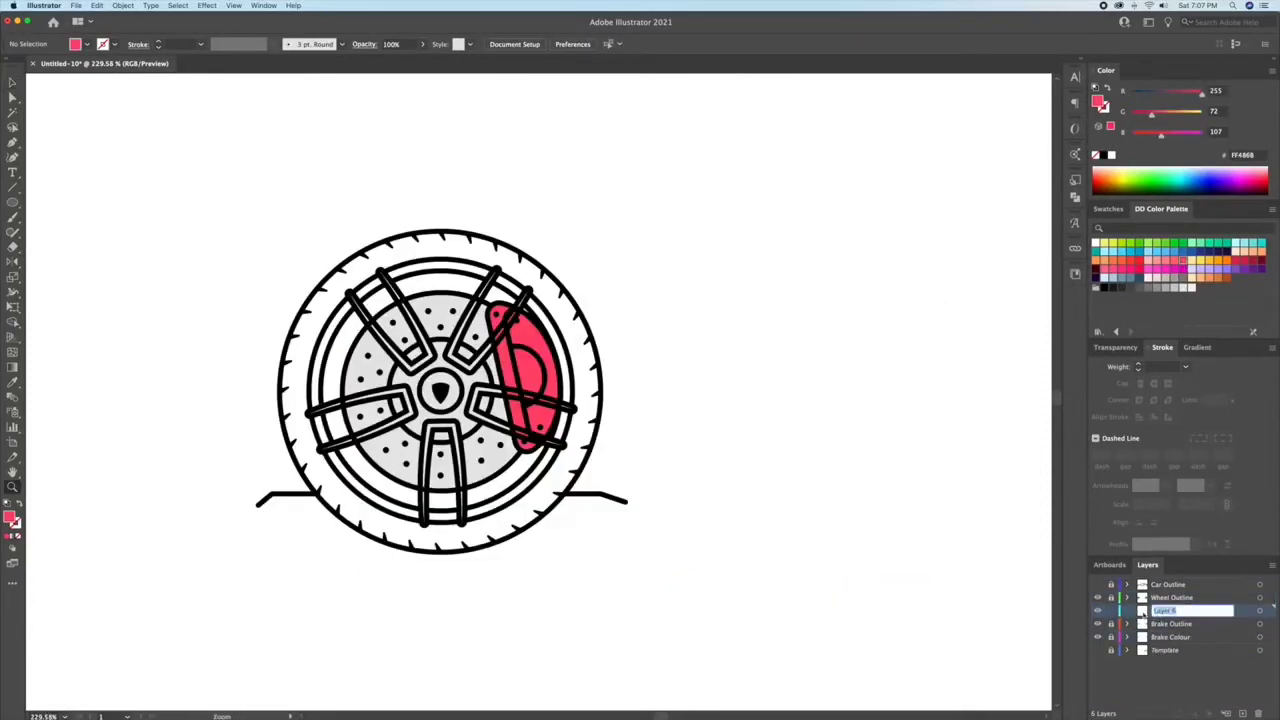
Step: Rename the new layer Wheel Colour and hide the Brake Outline and Brake Colour layers
{"action": "double_click", "coordinate": [1143, 610]}
{"action": "type", "text": "Wheel Colour"}
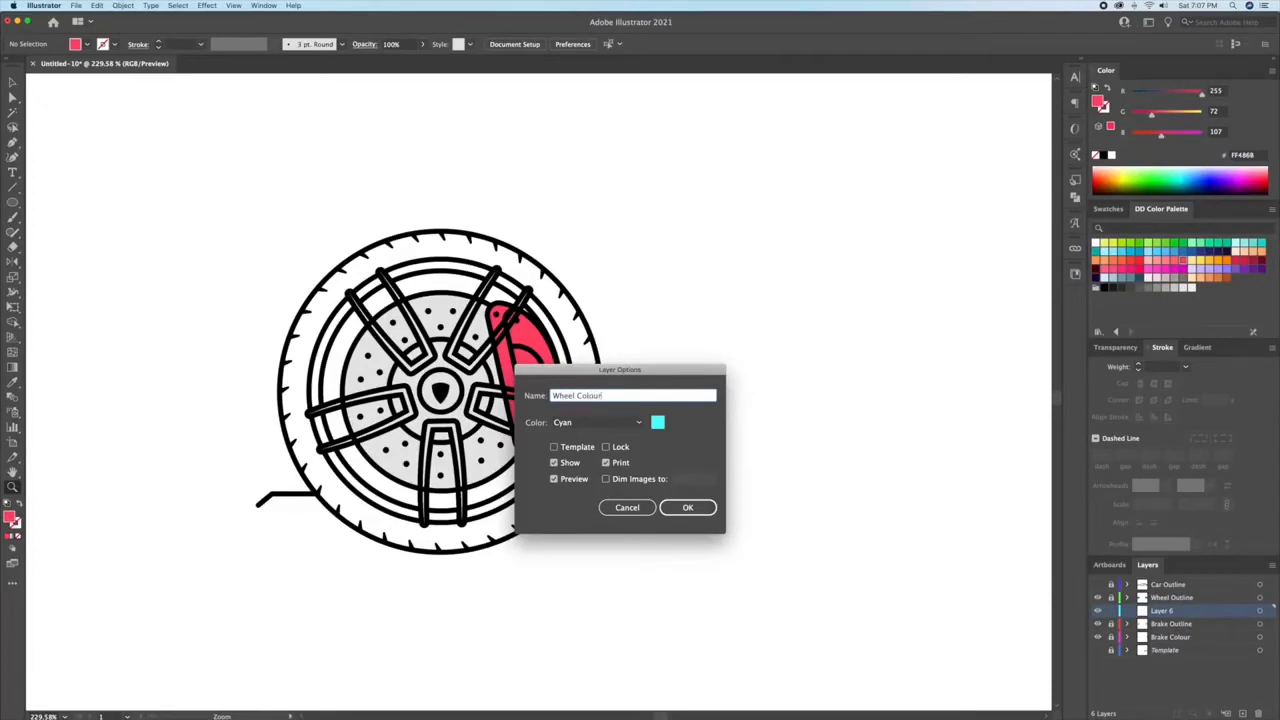
{"action": "key", "text": "Return"}
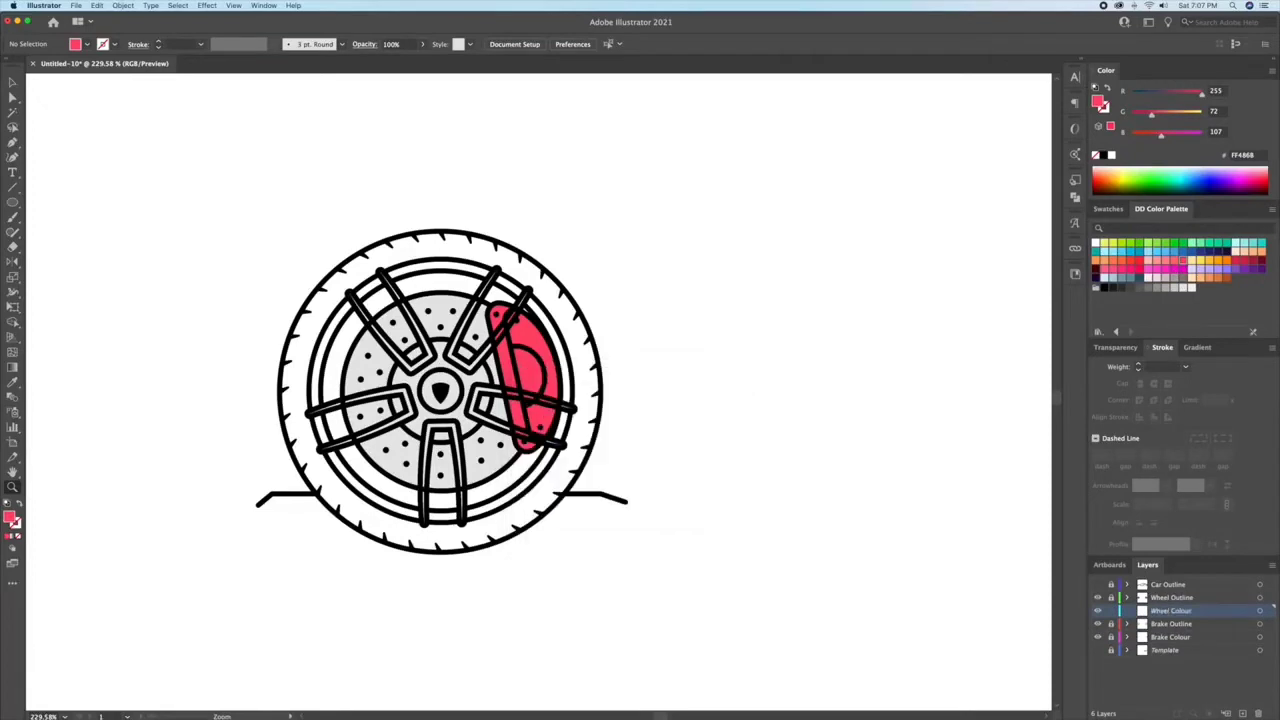
{"action": "left_click_drag", "start_coordinate": [560, 440], "coordinate": [660, 446]}
{"action": "left_click_drag", "start_coordinate": [1098, 637], "coordinate": [1098, 624]}
{"action": "left_click_drag", "start_coordinate": [653, 444], "coordinate": [713, 461]}
{"action": "left_click_drag", "start_coordinate": [713, 461], "coordinate": [773, 463]}
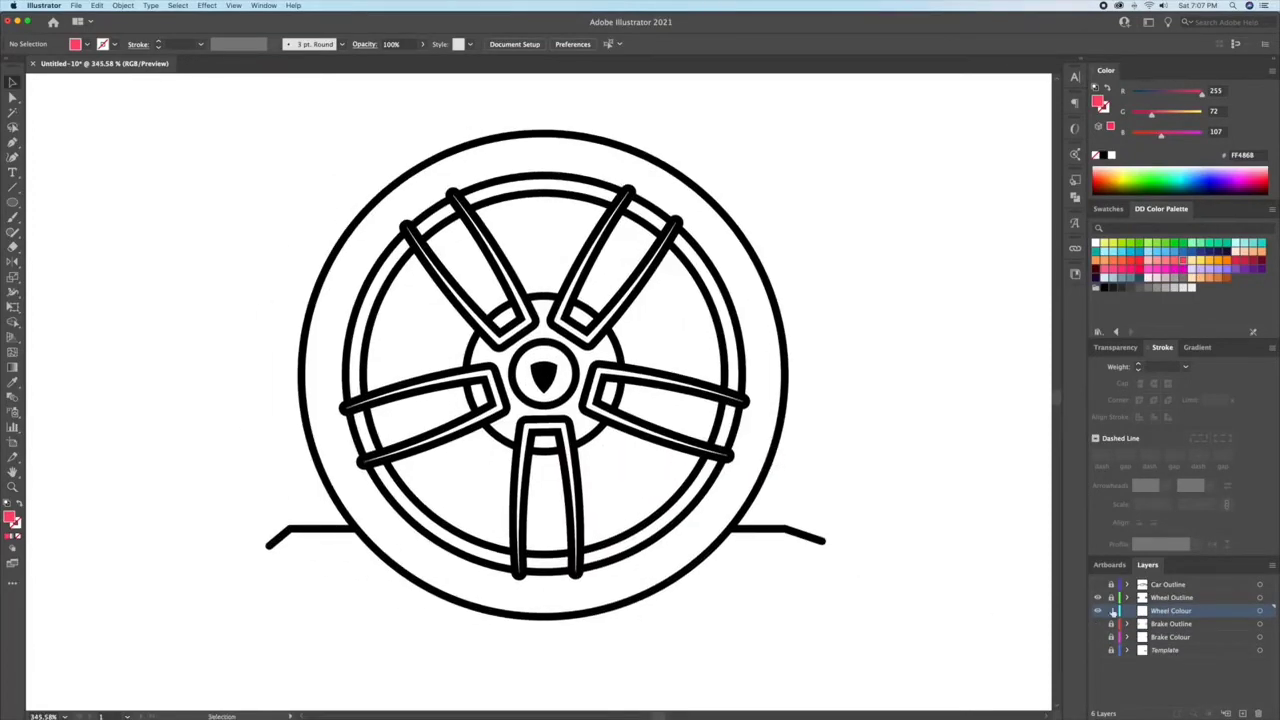
Step: Copy the tyre's outline onto the Wheel Colour layer as a fill without stroke and colour it dark grey 4D4D4D
{"action": "left_click", "coordinate": [1111, 597]}
{"action": "left_click", "coordinate": [764, 474]}
{"action": "key", "text": "super+c"}
{"action": "left_click", "coordinate": [1171, 611]}
{"action": "key", "text": "super+f"}
{"action": "key", "text": "shift+x"}
{"action": "left_click", "coordinate": [1131, 289]}
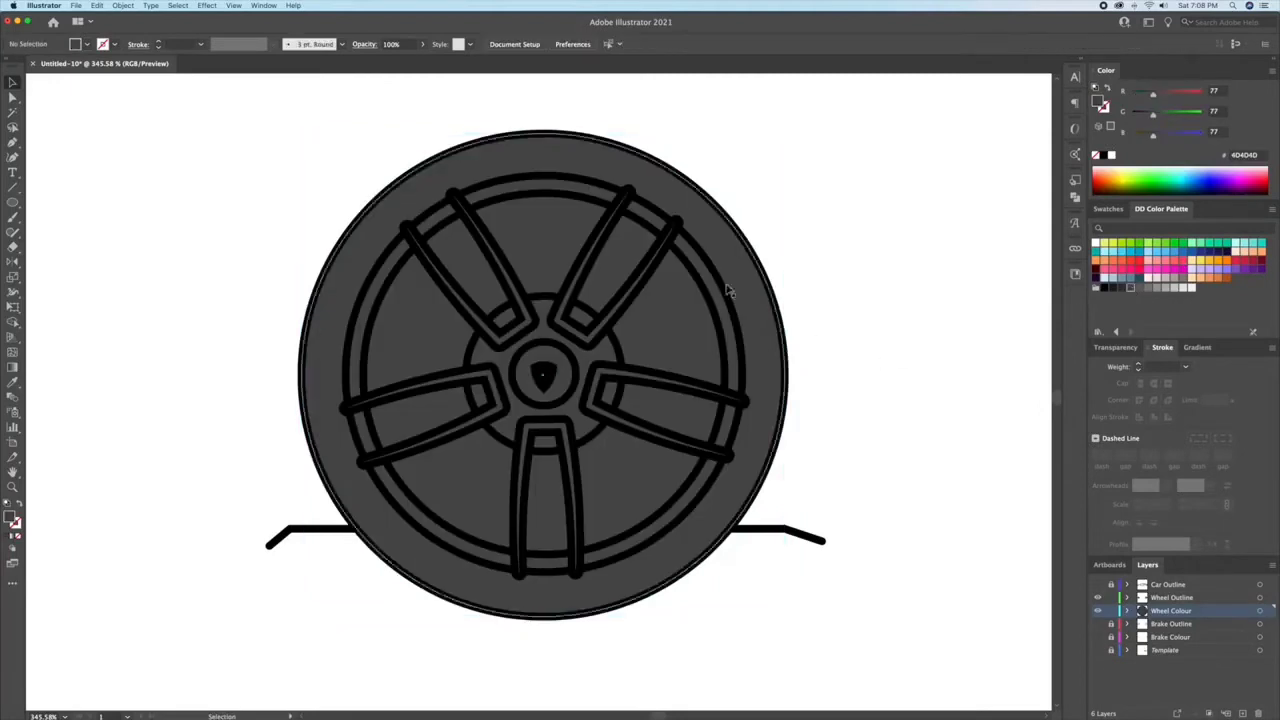
Step: Add a copy of the outer rim circle to the Wheel Colour layer and fill it with grey B3B3B3
{"action": "left_click", "coordinate": [580, 185]}
{"action": "left_click", "coordinate": [827, 224]}
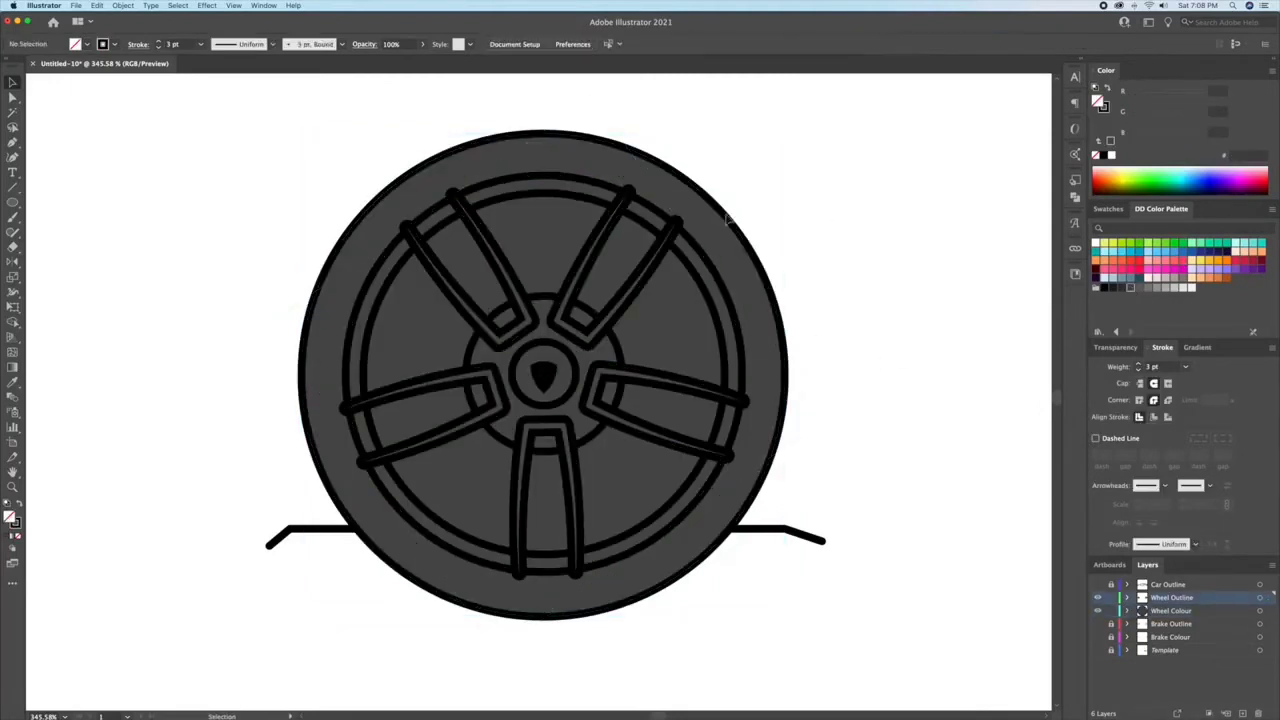
{"action": "left_click", "coordinate": [735, 252]}
{"action": "key", "text": "super+c"}
{"action": "key", "text": "super+f"}
{"action": "left_click", "coordinate": [1168, 291]}
{"action": "left_click_drag", "start_coordinate": [786, 131], "coordinate": [741, 176]}
{"action": "left_click", "coordinate": [798, 184]}
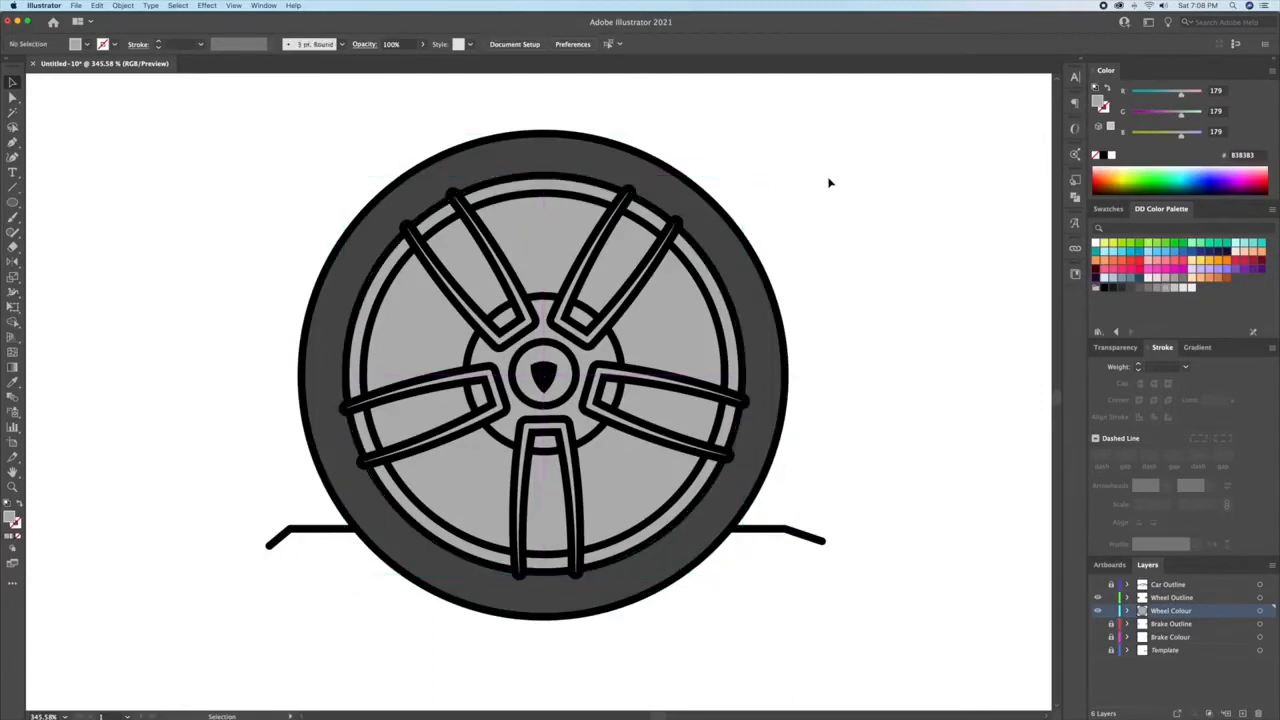
Step: Fill the hub circle behind the spokes with light grey E6E6E6
{"action": "left_click", "coordinate": [606, 322]}
{"action": "left_click", "coordinate": [1184, 288]}
{"action": "left_click", "coordinate": [882, 240]}
Step: Copy the five spoke outlines onto the Wheel Colour layer and fill them with near-white F2F2F2
{"action": "left_click", "coordinate": [1260, 597]}
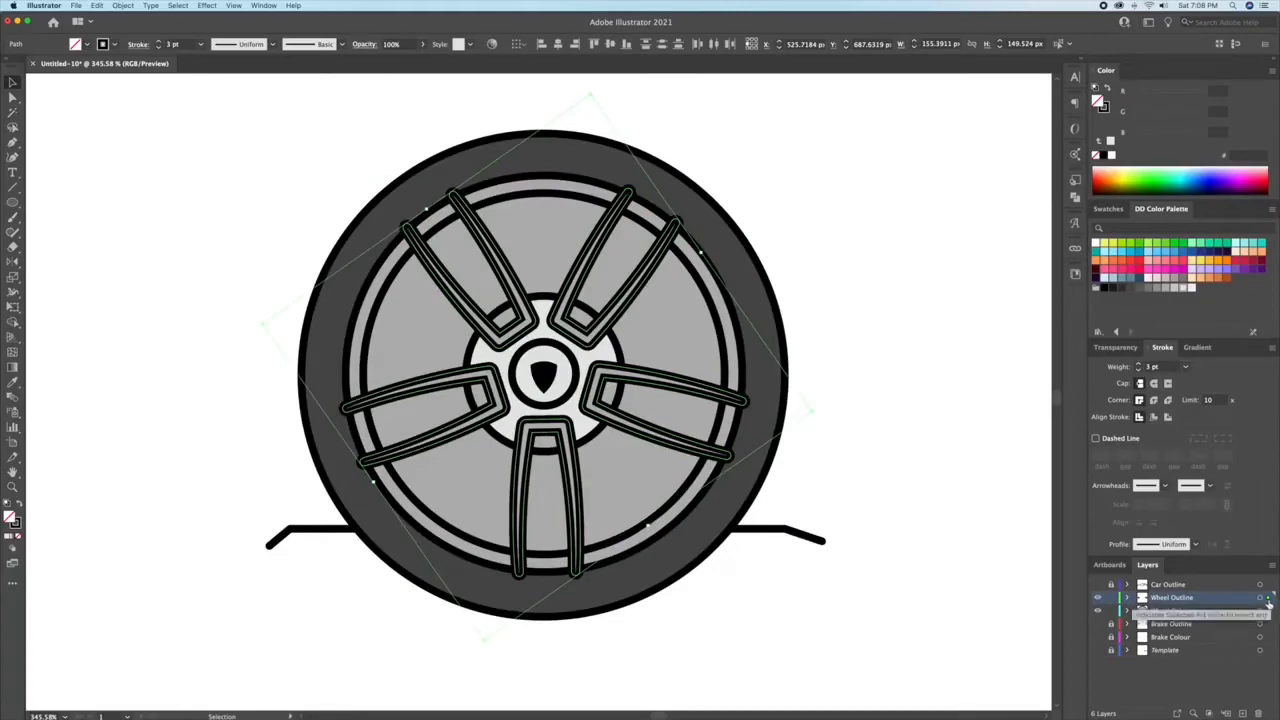
{"action": "left_click_drag", "start_coordinate": [1268, 598], "coordinate": [1268, 610]}
{"action": "left_click", "coordinate": [1182, 290]}
{"action": "left_click", "coordinate": [906, 266]}
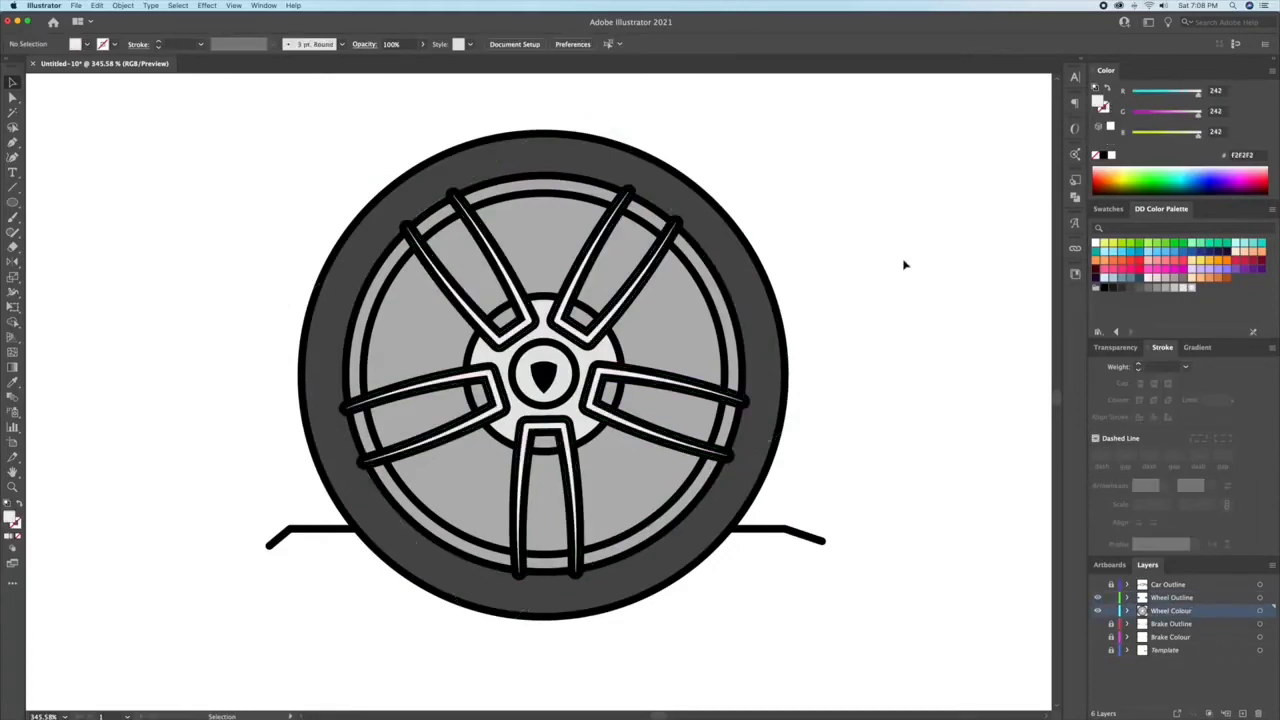
Step: Copy the five small window outlines at the inner spoke ends onto the Wheel Colour layer and give them a solid black fill
{"action": "key", "text": "super+space"}
{"action": "left_click_drag", "start_coordinate": [522, 384], "coordinate": [622, 384]}
{"action": "left_click", "coordinate": [652, 229]}
{"action": "left_click", "coordinate": [480, 233], "text": "shift"}
{"action": "left_click", "coordinate": [415, 408], "text": "shift"}
{"action": "left_click", "coordinate": [576, 520], "text": "shift"}
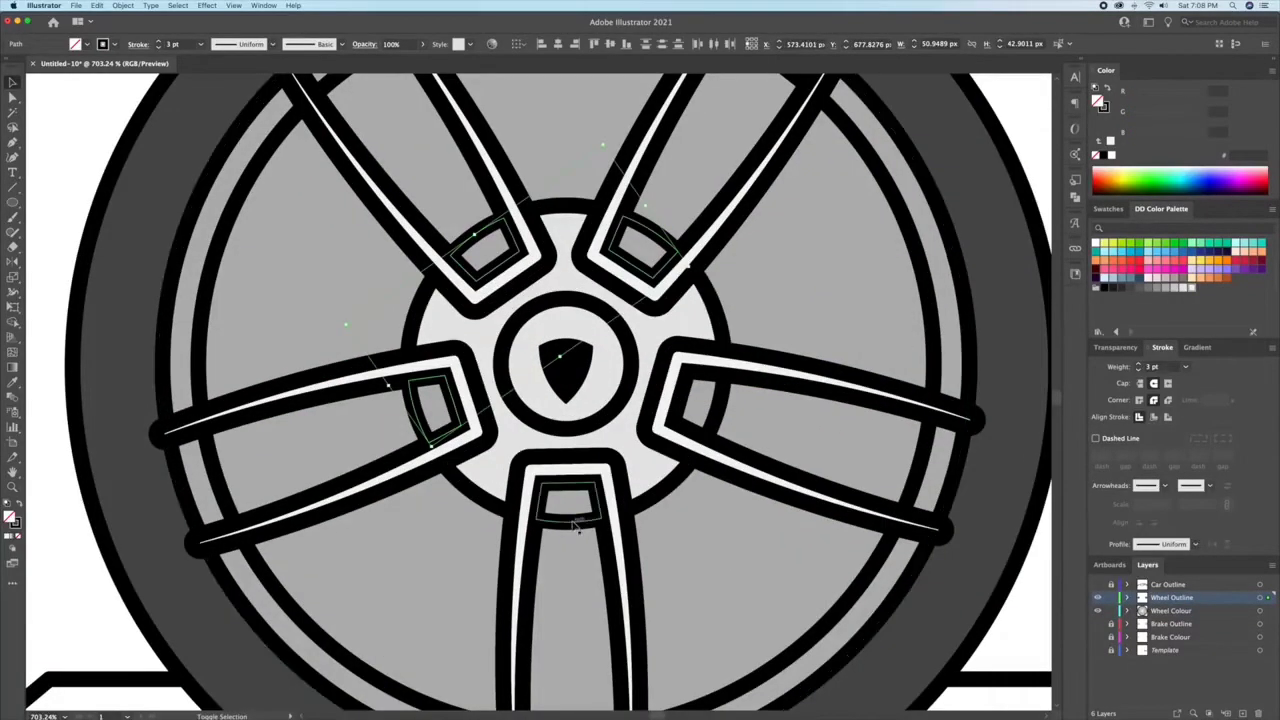
{"action": "left_click", "coordinate": [719, 407], "text": "shift"}
{"action": "left_click_drag", "start_coordinate": [1268, 598], "coordinate": [1268, 611]}
{"action": "left_click", "coordinate": [1110, 598]}
{"action": "left_click", "coordinate": [1107, 90]}
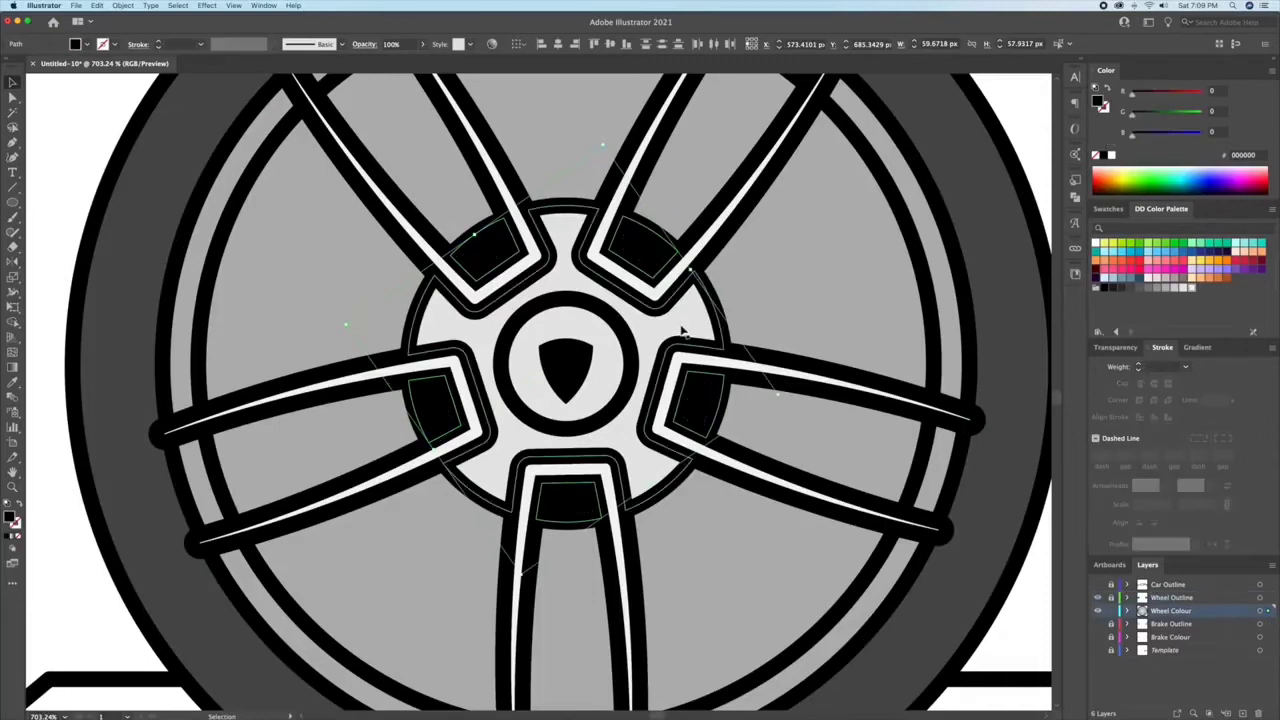
Step: Match the fill of the five spoke windows to the hub's light grey E6E6E6
{"action": "key", "text": "i"}
{"action": "left_click", "coordinate": [648, 344]}
{"action": "key", "text": "v"}
{"action": "key", "text": "super+space"}
{"action": "mouse_move", "coordinate": [808, 352]}
{"action": "left_mouse_down"}
{"action": "mouse_move", "coordinate": [697, 327]}
{"action": "mouse_move", "coordinate": [782, 327]}
{"action": "left_mouse_up"}
{"action": "left_click", "coordinate": [105, 224]}
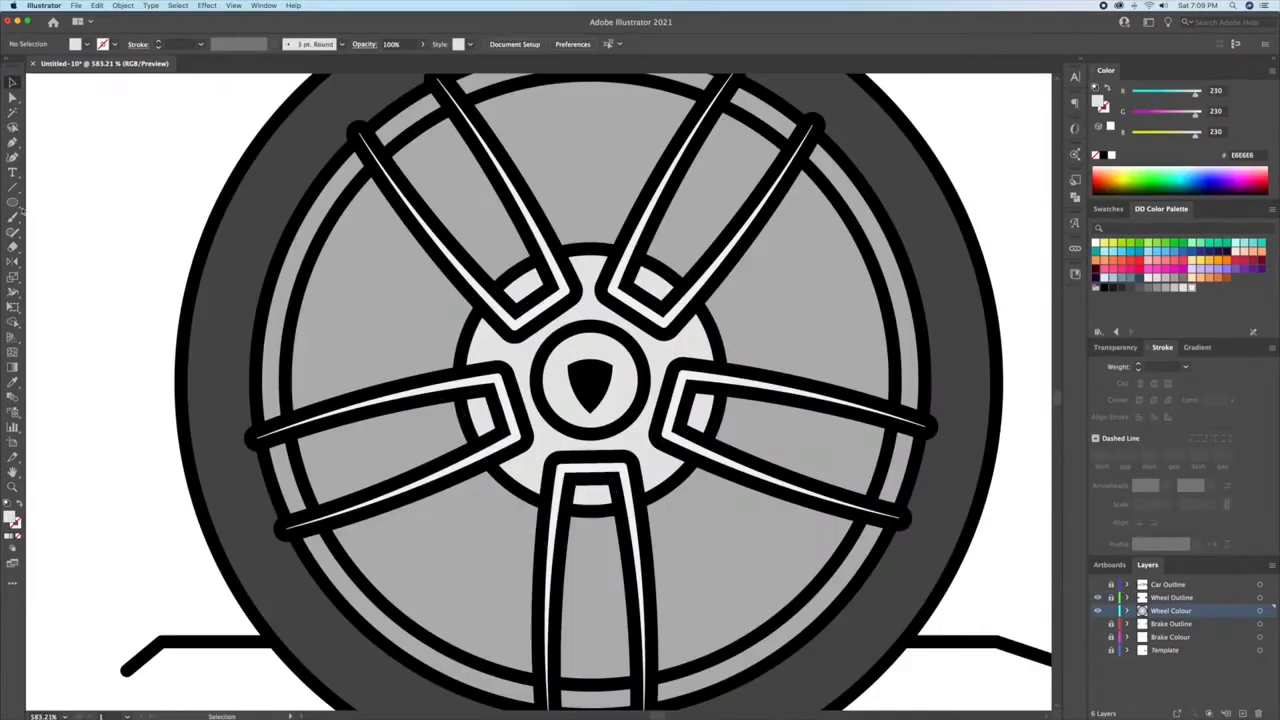
Step: Draw a circle about 25 px across over the centre cap from its middle and fill it white
{"action": "left_click_drag", "start_coordinate": [590, 380], "coordinate": [648, 404]}
{"action": "left_click", "coordinate": [1111, 155]}
{"action": "key", "text": "v"}
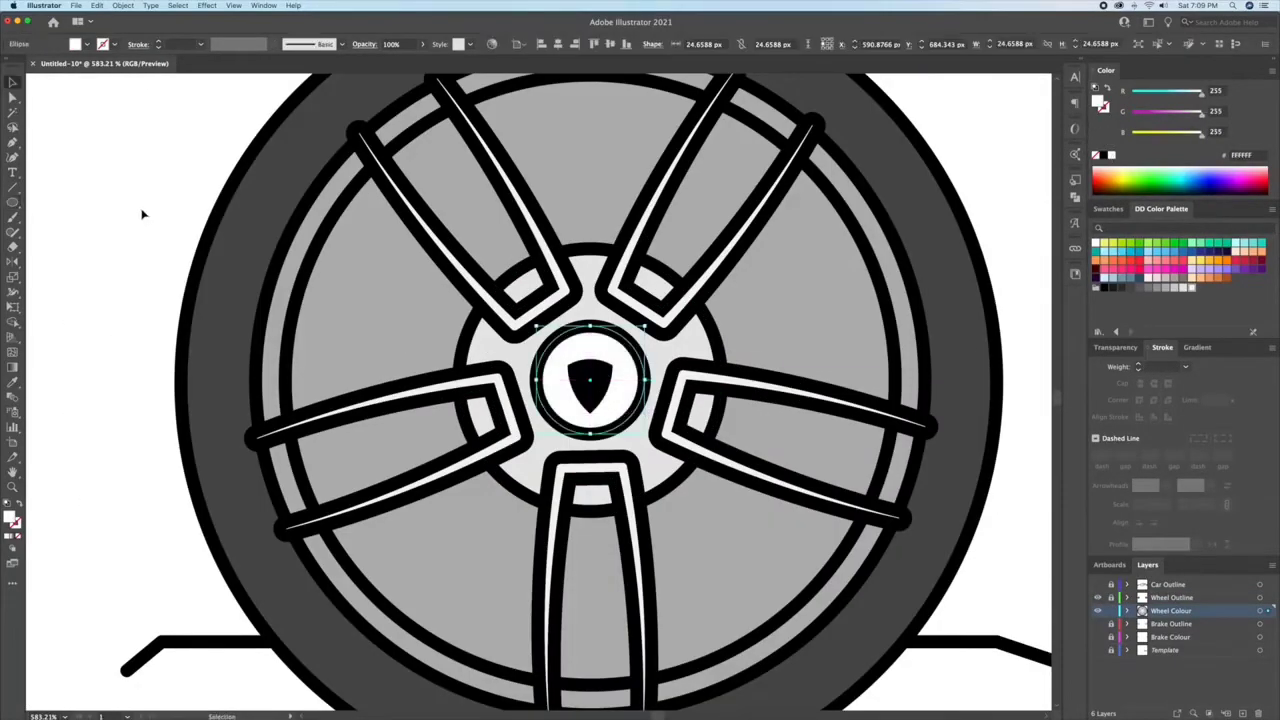
{"action": "left_click", "coordinate": [143, 211]}
Step: Add a disc inside the rim ring and match its fill to the tyre's dark grey 4D4D4D
{"action": "key", "text": "super+space"}
{"action": "mouse_move", "coordinate": [452, 220]}
{"action": "left_mouse_down"}
{"action": "mouse_move", "coordinate": [421, 228]}
{"action": "mouse_move", "coordinate": [458, 300]}
{"action": "left_mouse_up"}
{"action": "key", "text": "super+space"}
{"action": "left_click_drag", "start_coordinate": [503, 268], "coordinate": [584, 269]}
{"action": "left_click", "coordinate": [586, 269]}
{"action": "left_click_drag", "start_coordinate": [821, 197], "coordinate": [803, 216]}
{"action": "key", "text": "i"}
{"action": "left_click", "coordinate": [713, 222]}
{"action": "key", "text": "v"}
{"action": "left_click", "coordinate": [888, 143]}
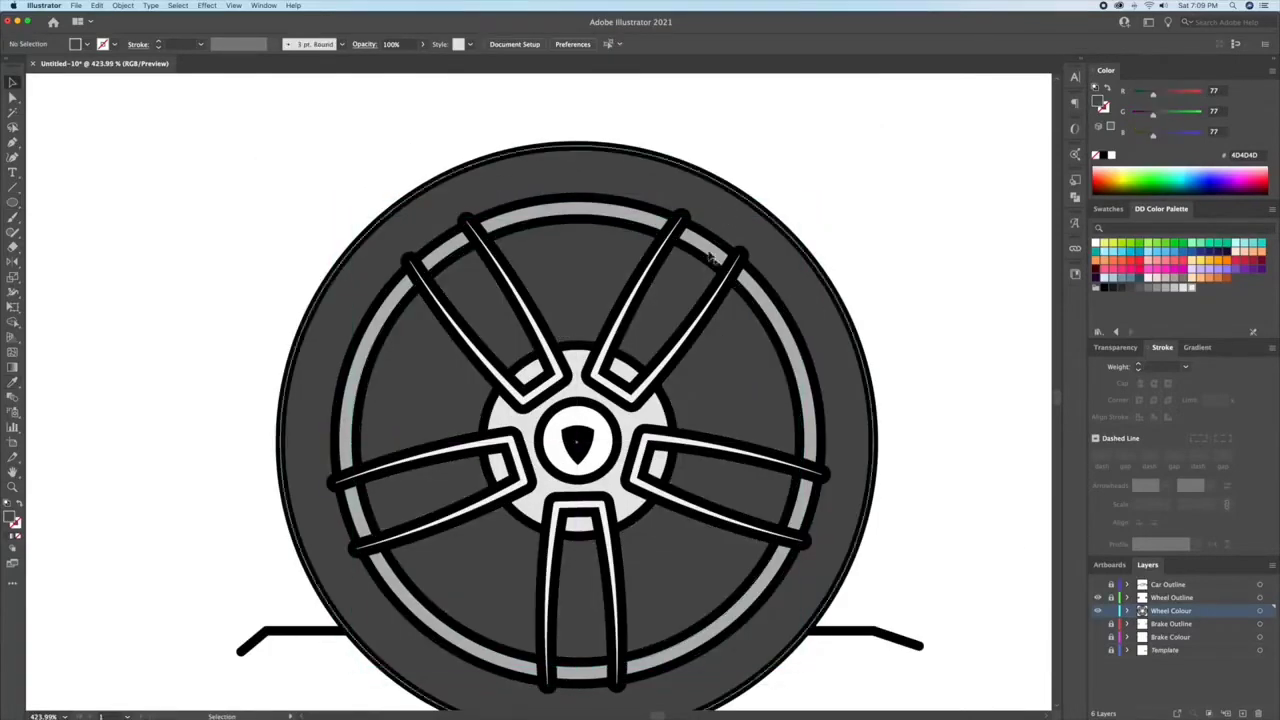
Step: Recolour the inner rim disc mid grey and cut it out of the wheel colour shapes with the Shape Builder to expose the brake
{"action": "left_click", "coordinate": [708, 258]}
{"action": "left_click", "coordinate": [1139, 289]}
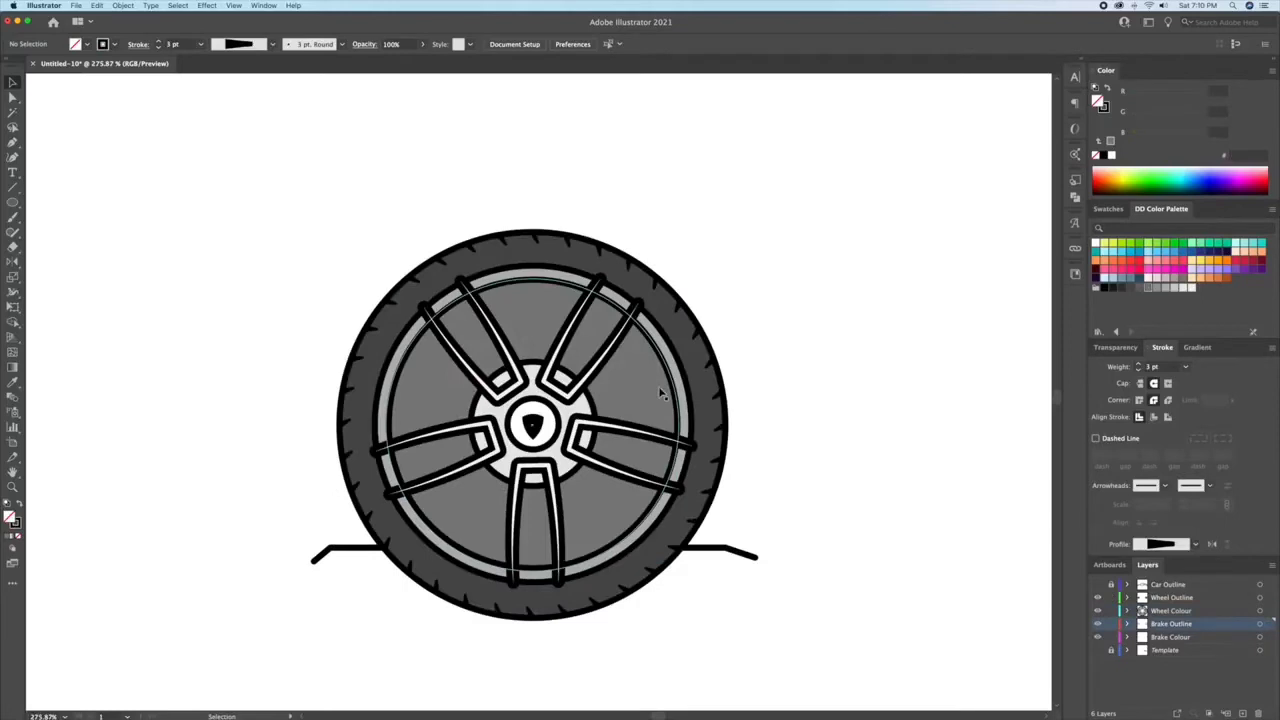
{"action": "left_click", "coordinate": [660, 393]}
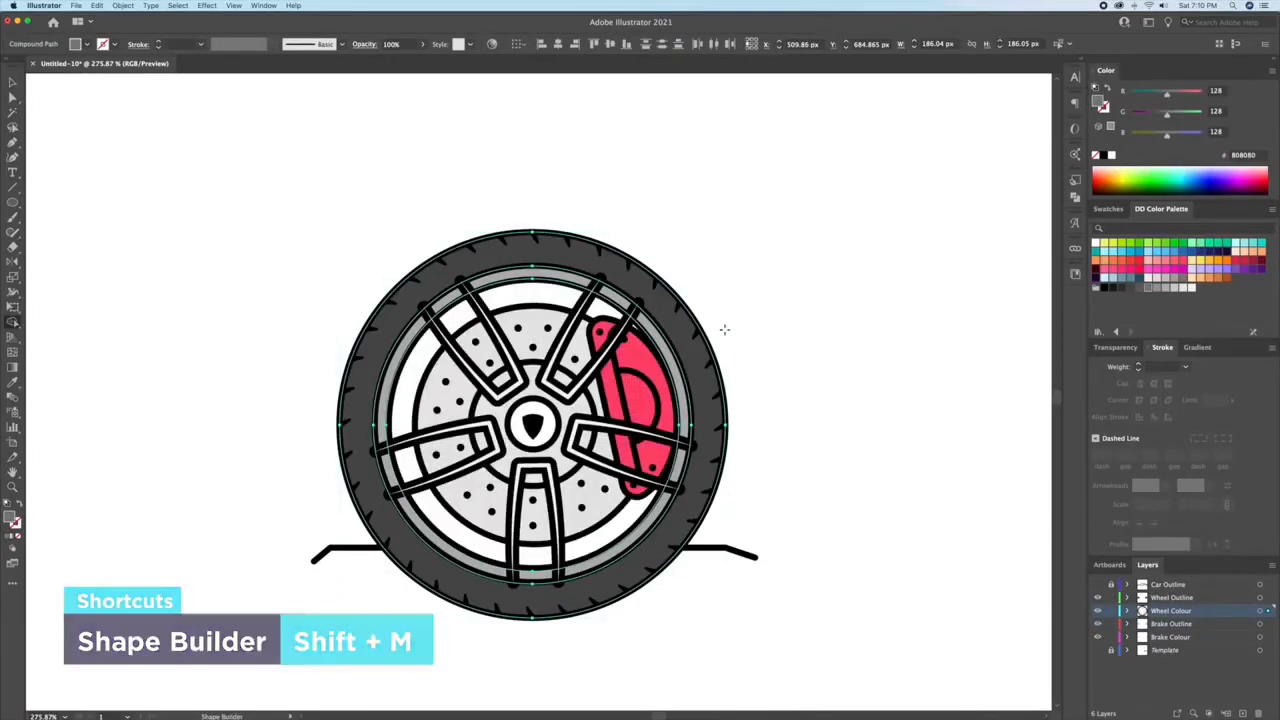
{"action": "key", "text": "v"}
{"action": "left_click", "coordinate": [845, 378]}
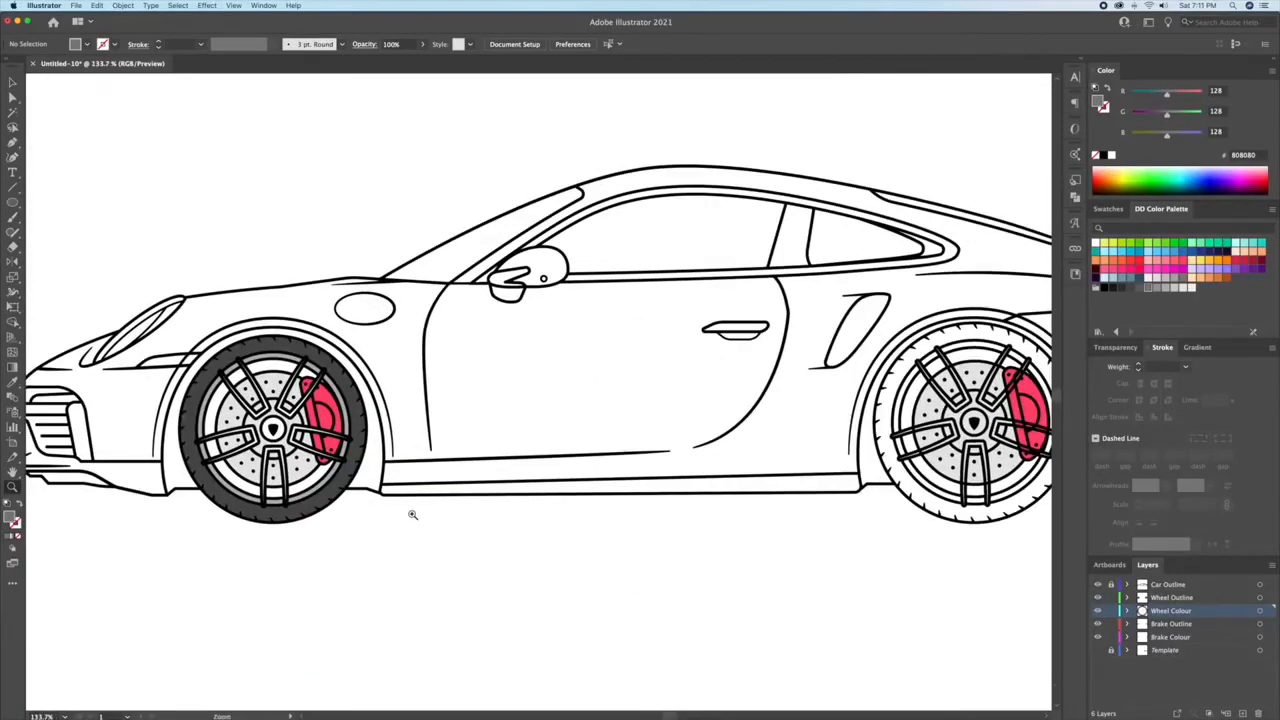
Step: Delete the uncoloured rear wheel and duplicate the coloured front wheel with its brake into the rear wheel arch
{"action": "left_click_drag", "start_coordinate": [238, 425], "coordinate": [497, 398]}
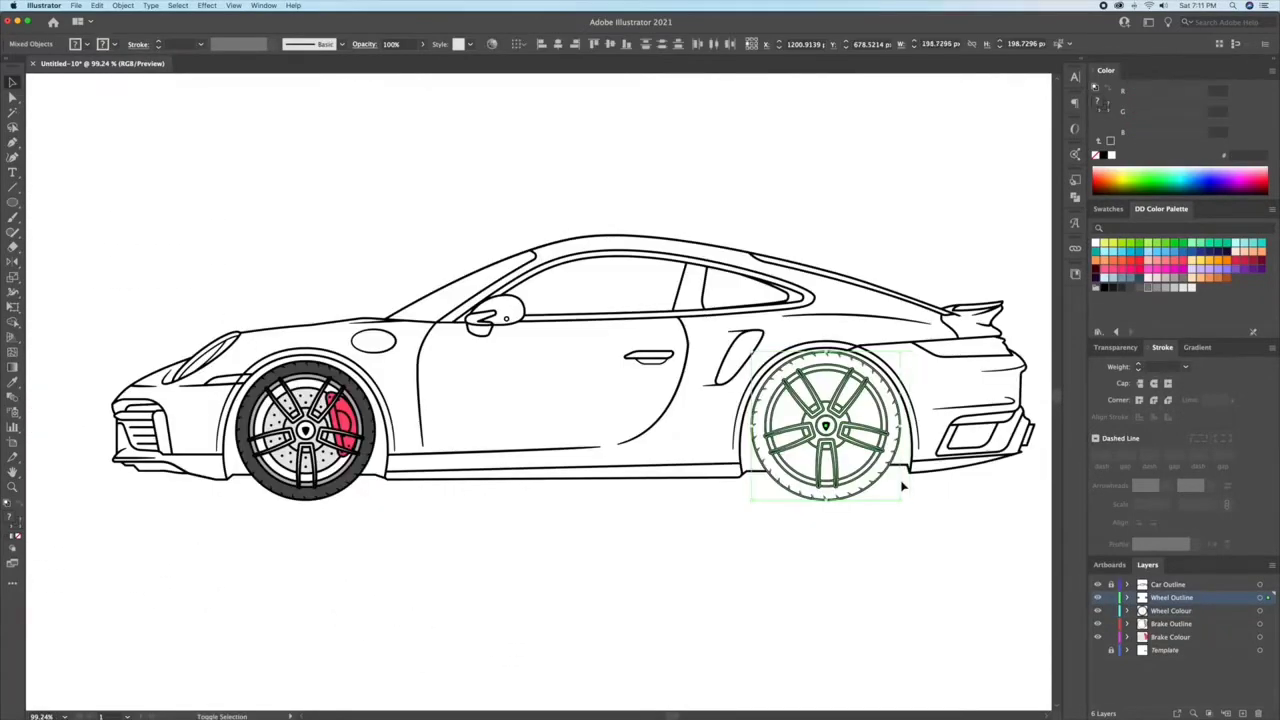
{"action": "left_click_drag", "start_coordinate": [903, 486], "coordinate": [825, 470]}
{"action": "left_click_drag", "start_coordinate": [145, 340], "coordinate": [326, 486]}
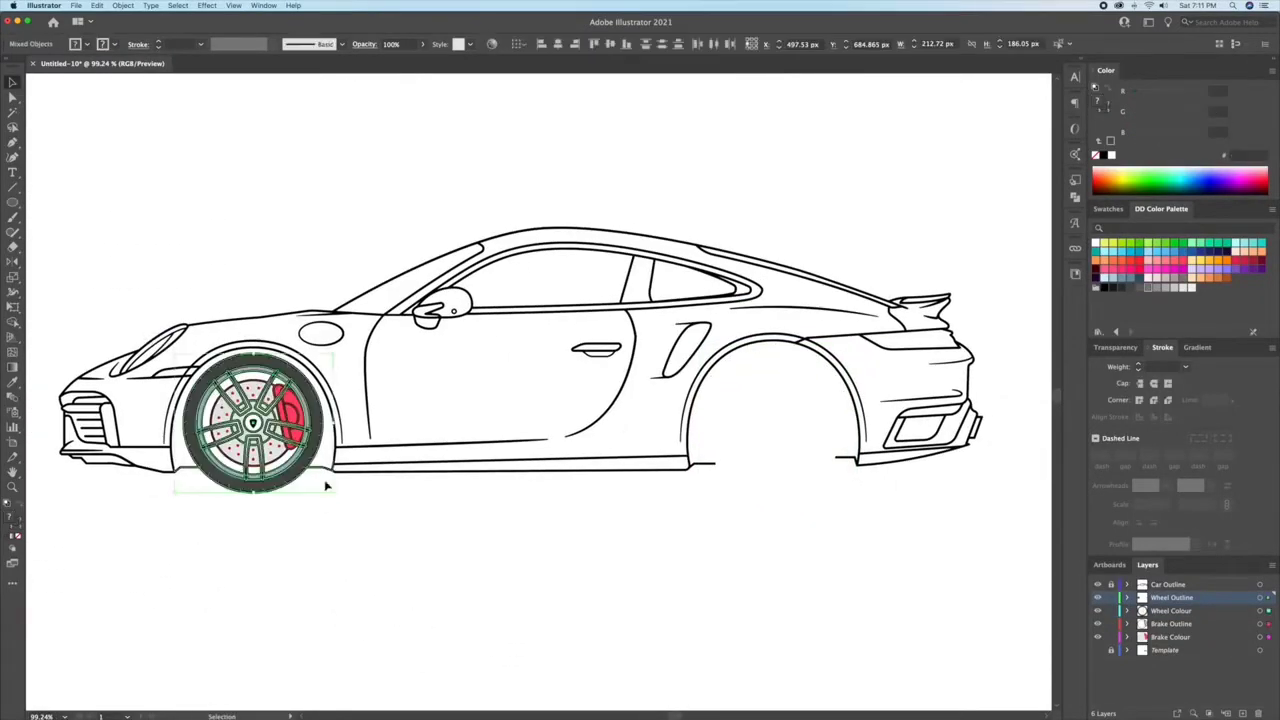
{"action": "left_click_drag", "start_coordinate": [240, 490], "coordinate": [764, 497]}
Step: Scale the rear wheel up proportionally to about 195 px across and nudge it to sit centred in the arch
{"action": "scroll", "coordinate": [900, 366], "scroll_direction": "up", "scroll_amount": 5}
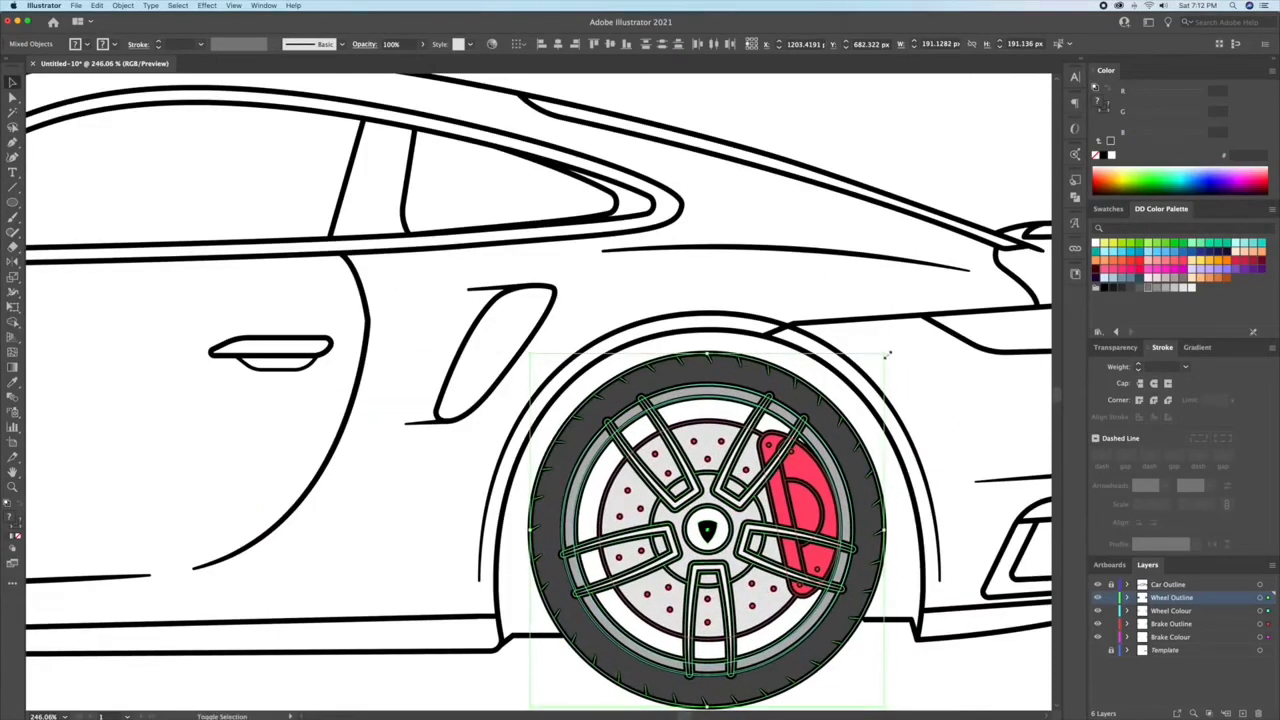
{"action": "left_click_drag", "start_coordinate": [887, 354], "coordinate": [892, 349]}
{"action": "key", "text": "Left"}
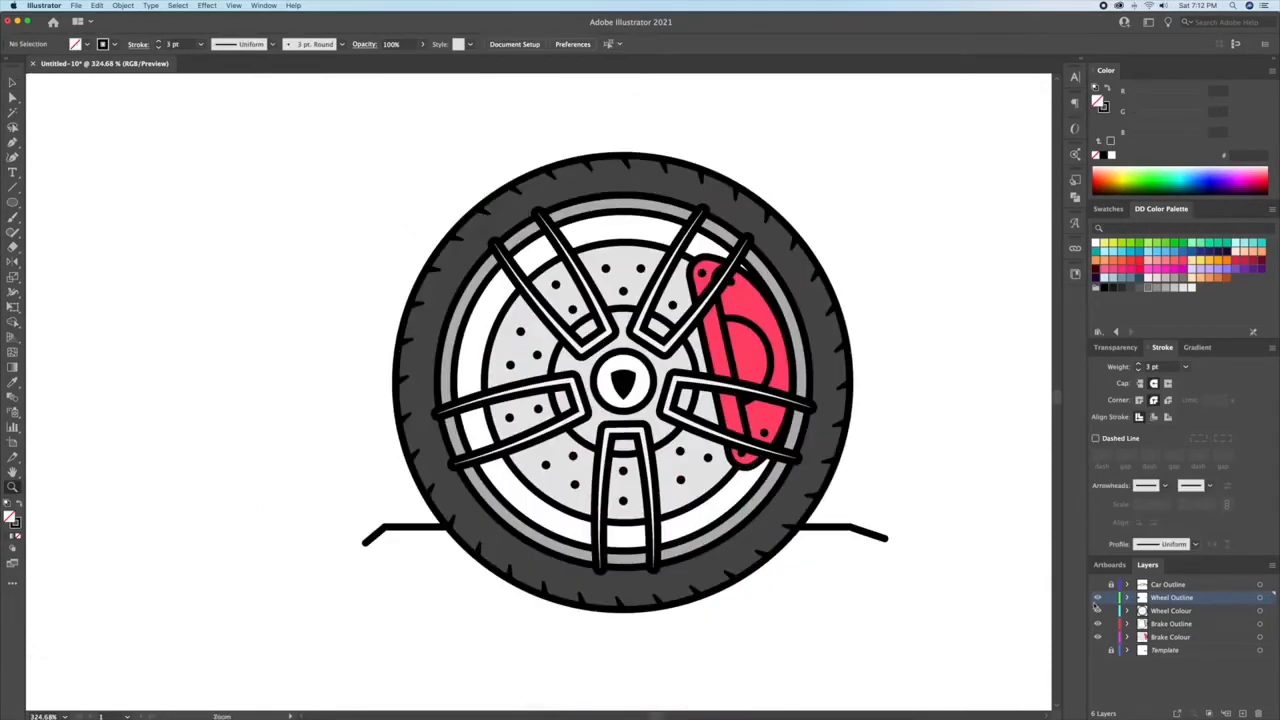
Step: Hide the Car Outline, Wheel Outline and Wheel Colour layers and lock both wheel layers to isolate the front brake
{"action": "left_click", "coordinate": [1098, 585]}
{"action": "mouse_move", "coordinate": [1098, 598]}
{"action": "left_mouse_down"}
{"action": "mouse_move", "coordinate": [1098, 585]}
{"action": "mouse_move", "coordinate": [1098, 611]}
{"action": "left_mouse_up"}
{"action": "left_click", "coordinate": [1098, 598]}
{"action": "left_click", "coordinate": [1110, 611]}
{"action": "left_click_drag", "start_coordinate": [680, 455], "coordinate": [565, 452]}
{"action": "key", "text": "v"}
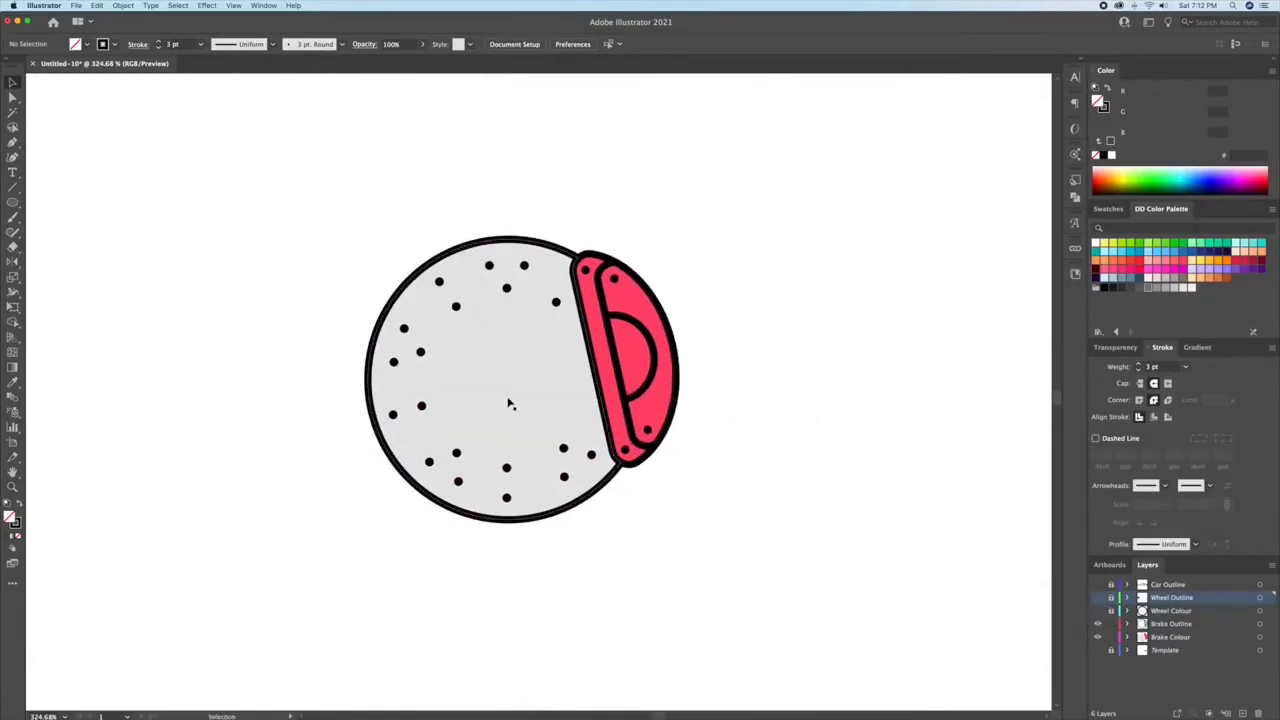
Step: Create a shadow strip on the brake disc beside the caliper by trimming an offset shape with the Shape Builder
{"action": "left_click", "coordinate": [510, 401]}
{"action": "left_click", "coordinate": [709, 414]}
{"action": "left_click_drag", "start_coordinate": [664, 416], "coordinate": [641, 415]}
{"action": "left_click_drag", "start_coordinate": [652, 254], "coordinate": [672, 223]}
{"action": "left_click", "coordinate": [534, 384], "text": "shift"}
{"action": "key", "text": "shift+m"}
{"action": "left_click", "coordinate": [602, 270], "text": "alt"}
{"action": "key", "text": "v"}
Step: Fill the shadow strip beside the caliper with grey B3B3B3
{"action": "left_click", "coordinate": [578, 349]}
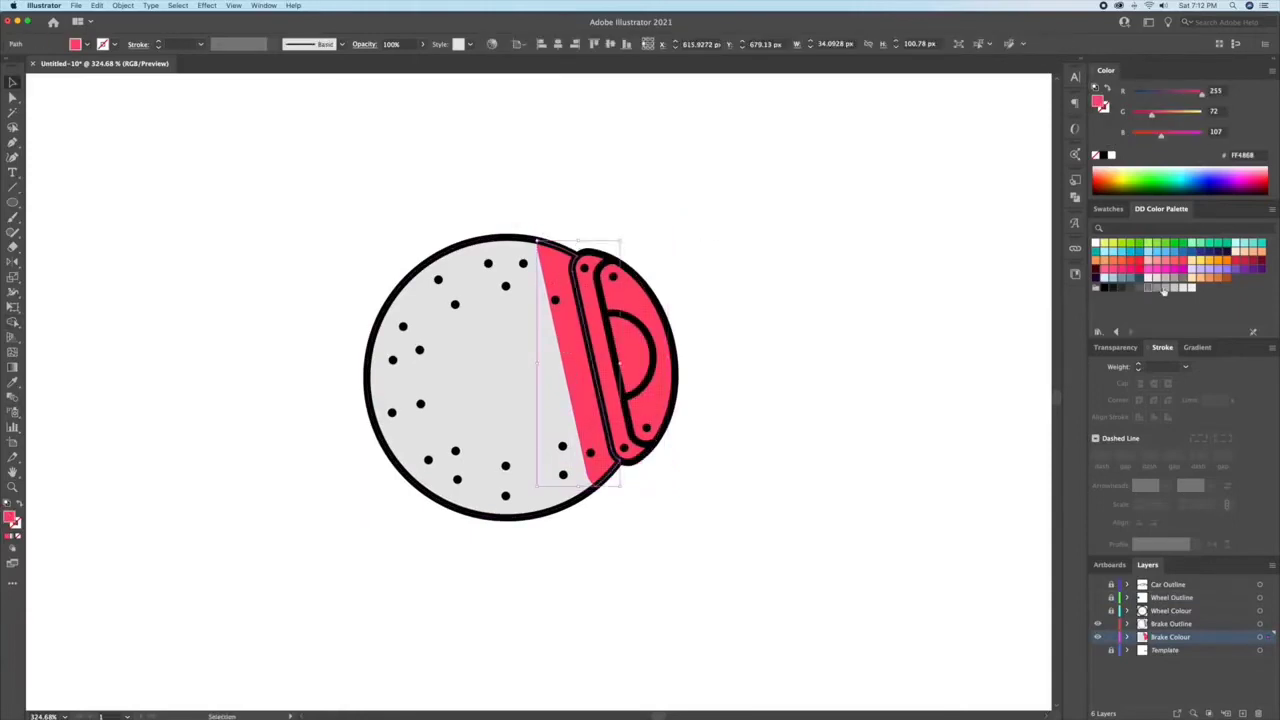
{"action": "left_click", "coordinate": [1164, 288]}
{"action": "left_click", "coordinate": [898, 263]}
Step: Try pasting a copy of the brake disc in front and nudging it off the original
{"action": "left_click", "coordinate": [478, 377]}
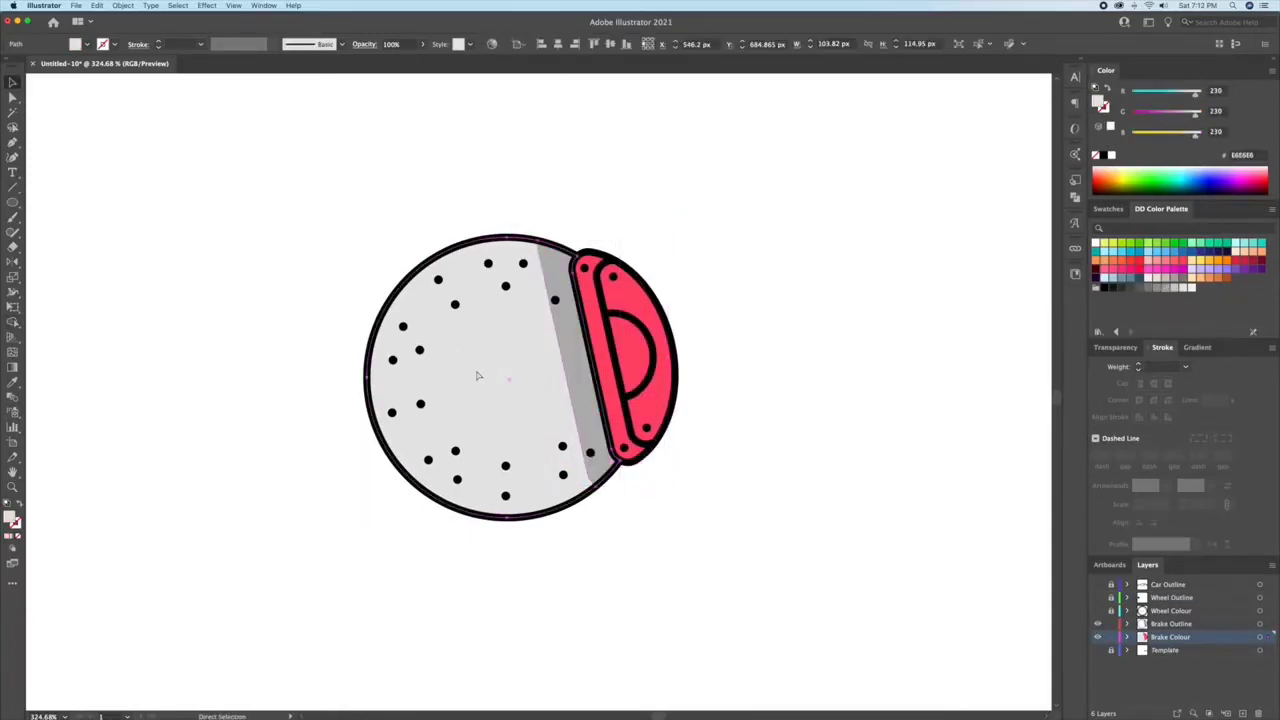
{"action": "key", "text": "super+c"}
{"action": "key", "text": "super+f"}
{"action": "key", "text": "Right"}
{"action": "key", "text": "Right"}
{"action": "key", "text": "Right"}
{"action": "key", "text": "Right"}
{"action": "key", "text": "Right"}
{"action": "key", "text": "Right"}
{"action": "key", "text": "Right"}
{"action": "key", "text": "Right"}
{"action": "key", "text": "Right"}
{"action": "key", "text": "Right"}
{"action": "key", "text": "Right"}
{"action": "key", "text": "Down"}
{"action": "key", "text": "Down"}
{"action": "key", "text": "Delete"}
{"action": "key", "text": "super+f"}
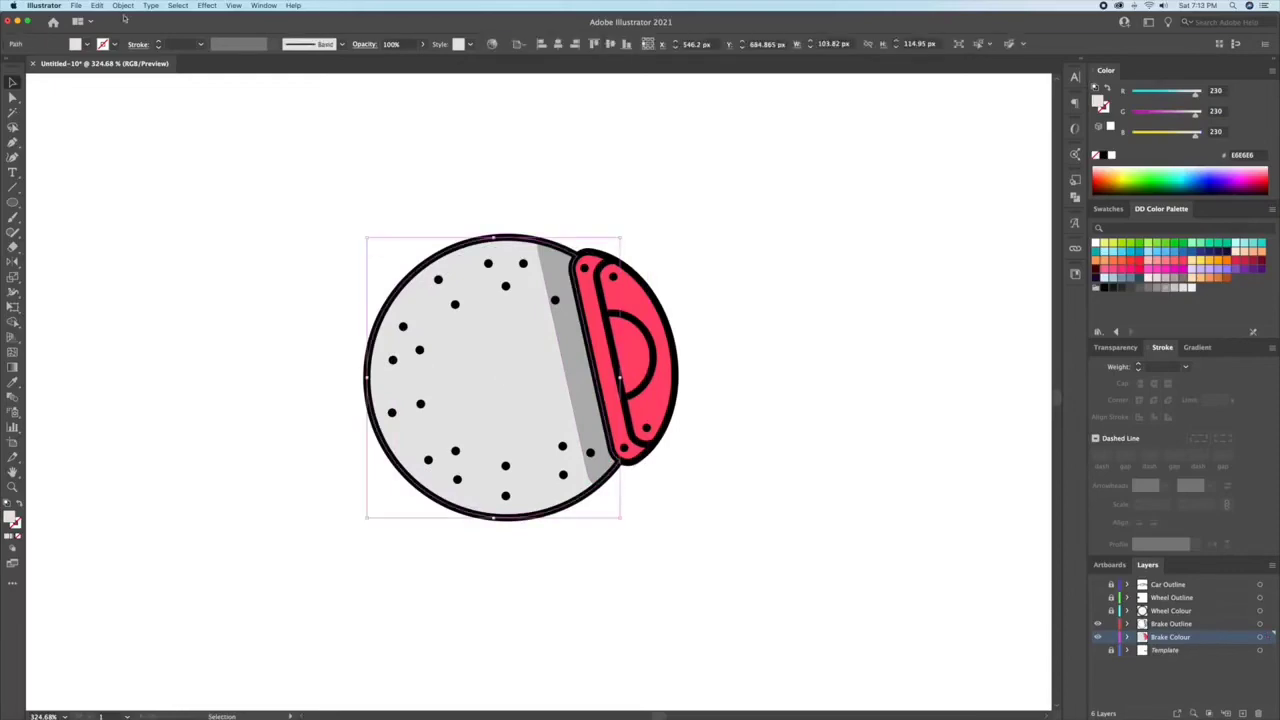
Step: Copy the brake disc and paste the copy in place over the original
{"action": "left_click", "coordinate": [123, 6]}
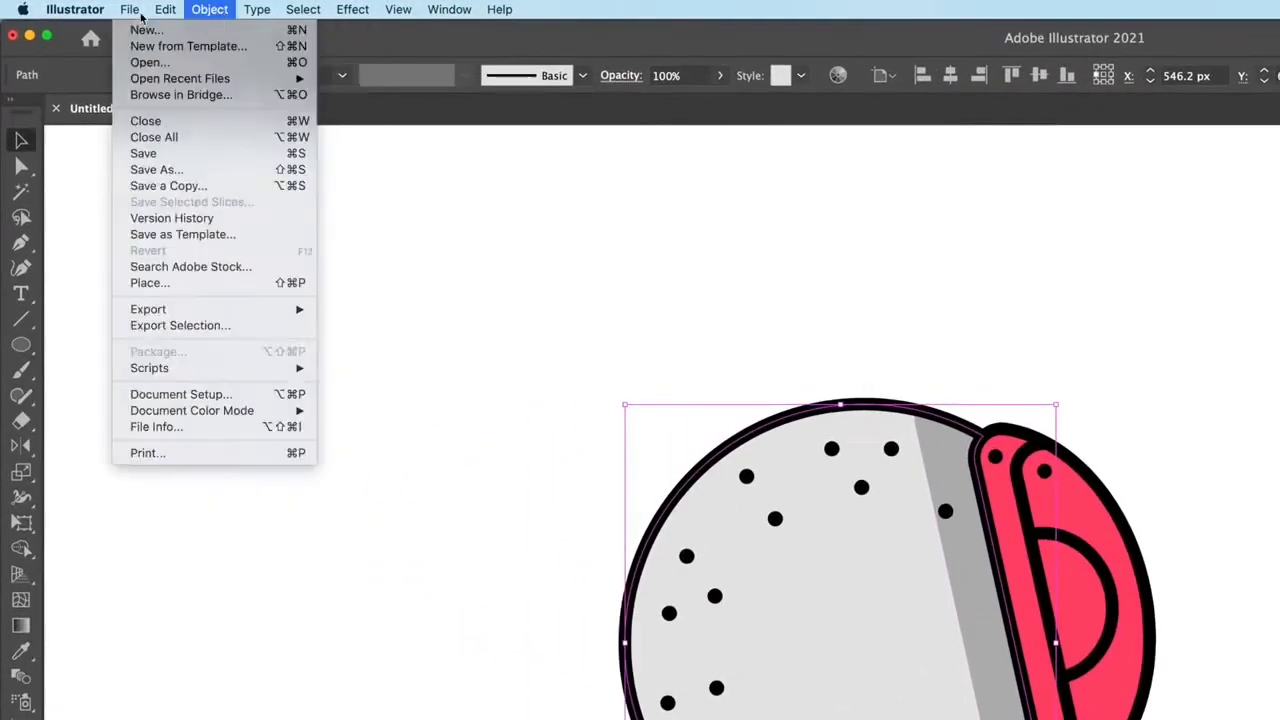
{"action": "left_click", "coordinate": [178, 88]}
{"action": "left_click", "coordinate": [165, 9]}
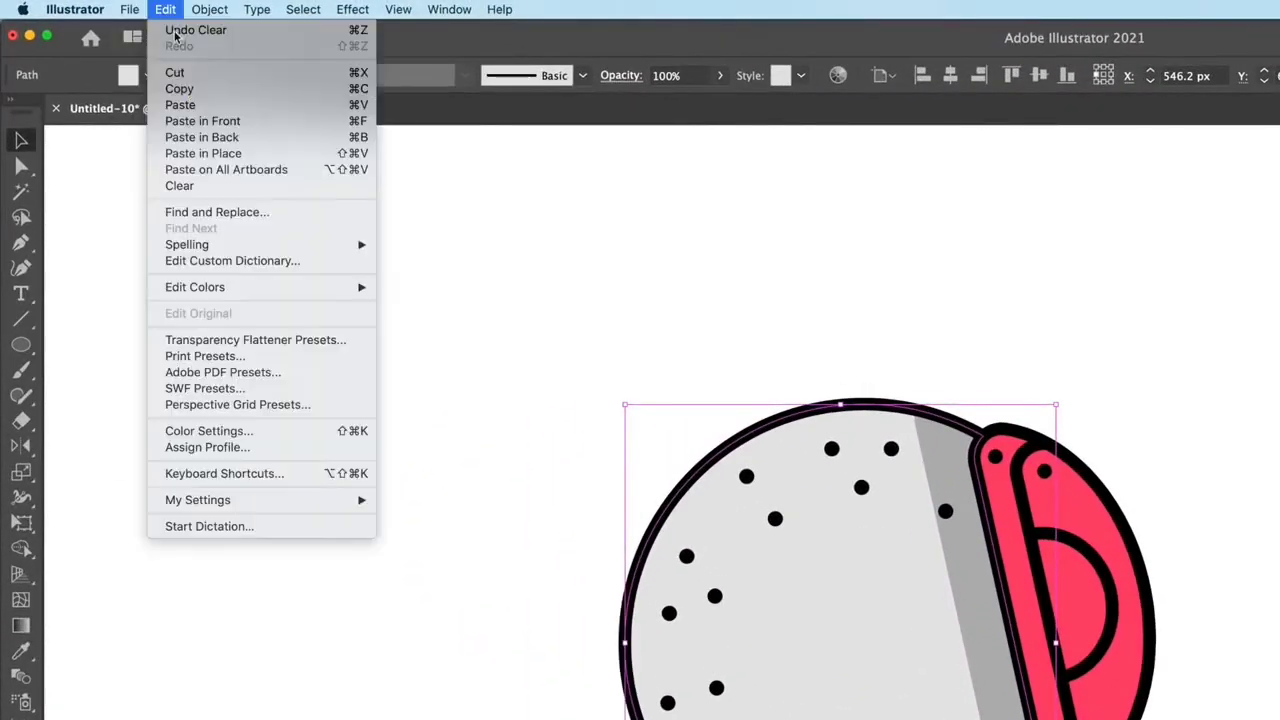
{"action": "left_click", "coordinate": [205, 153]}
{"action": "left_click", "coordinate": [165, 9]}
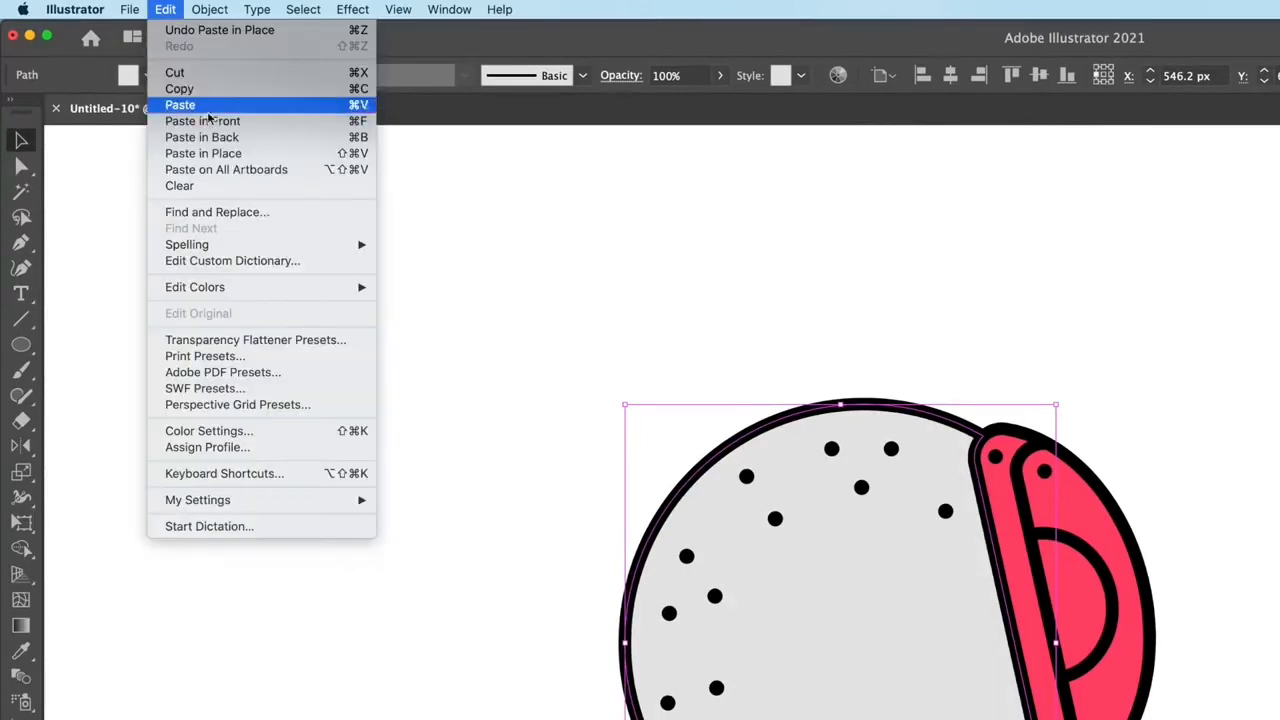
{"action": "left_click", "coordinate": [208, 158]}
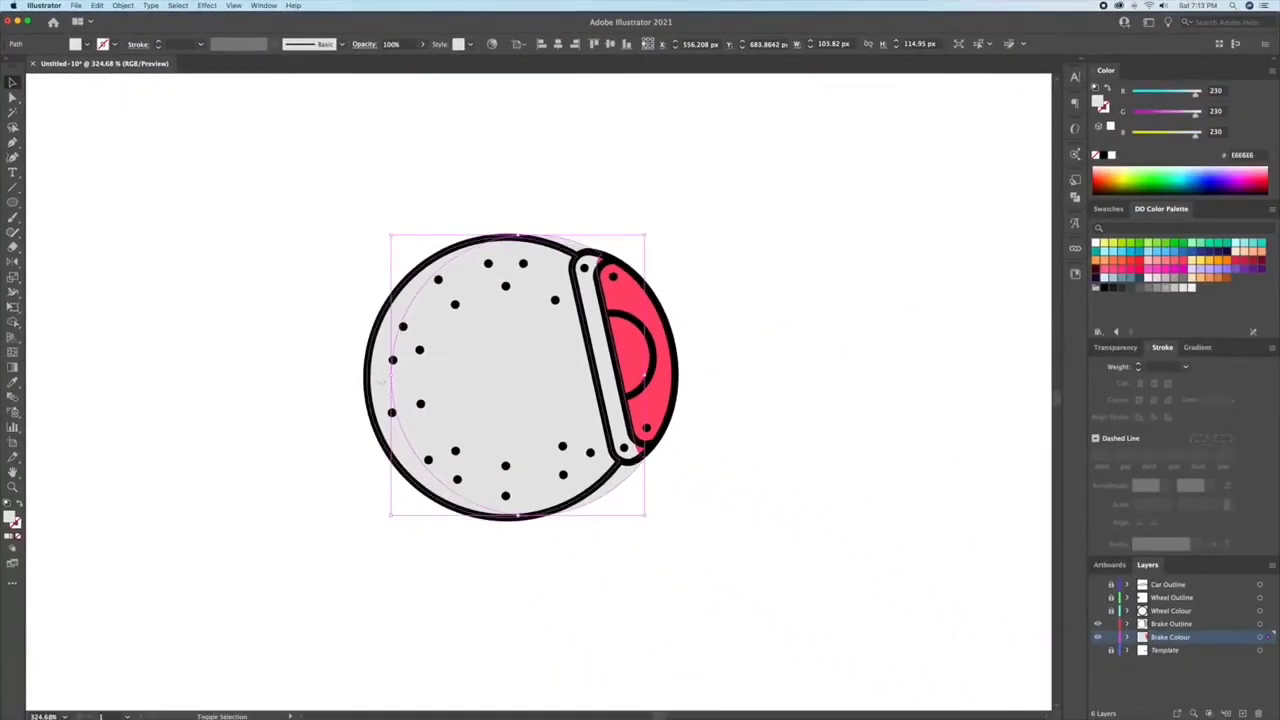
Step: Trim the offset disc copy with the Shape Builder to leave a crescent highlight along the disc's outer edge, filled white
{"action": "left_click", "coordinate": [381, 382], "text": "shift"}
{"action": "key", "text": "shift+m"}
{"action": "left_click_drag", "start_coordinate": [480, 340], "coordinate": [600, 250]}
{"action": "left_click", "coordinate": [402, 306]}
{"action": "key", "text": "i"}
{"action": "left_click", "coordinate": [561, 231]}
{"action": "key", "text": "v"}
{"action": "left_click", "coordinate": [664, 225]}
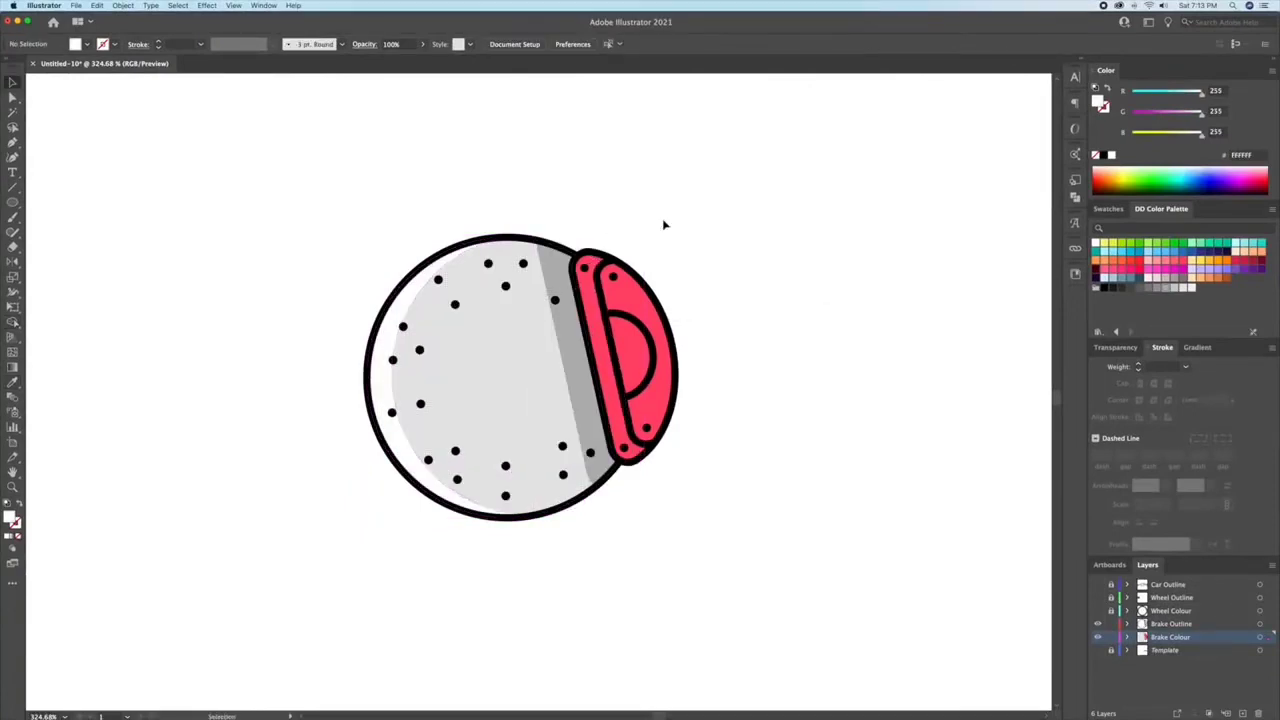
Step: Draw an ellipse over the caliper's upper half, trim it to the caliper with the Shape Builder and fill it with E22758
{"action": "key", "text": "z"}
{"action": "key", "text": "l"}
{"action": "left_click_drag", "start_coordinate": [409, 173], "coordinate": [641, 384]}
{"action": "key", "text": "shift+m"}
{"action": "left_click", "coordinate": [580, 208], "text": "alt"}
{"action": "left_click", "coordinate": [1236, 260]}
{"action": "left_click", "coordinate": [726, 160]}
Step: Draw a slanted ellipse about 4 × 10 px near the caliper's lower end and make it white at 30% opacity
{"action": "key", "text": "z"}
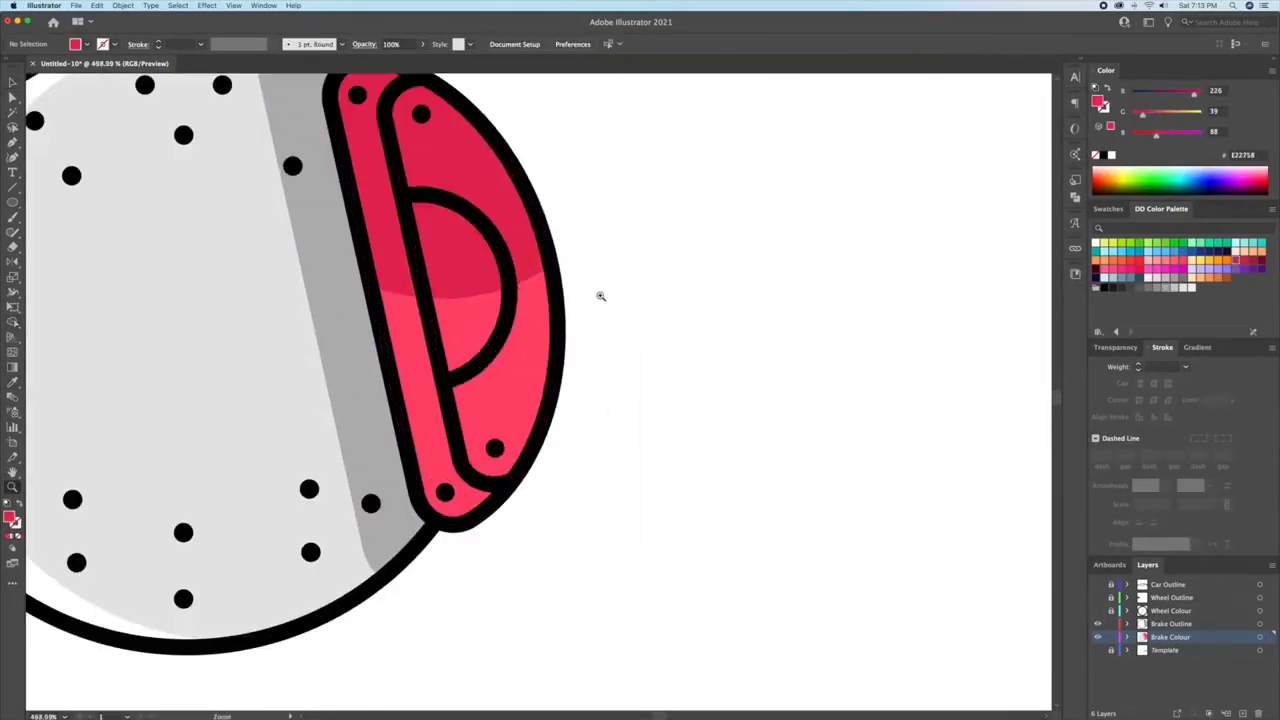
{"action": "left_click_drag", "start_coordinate": [506, 408], "coordinate": [530, 430]}
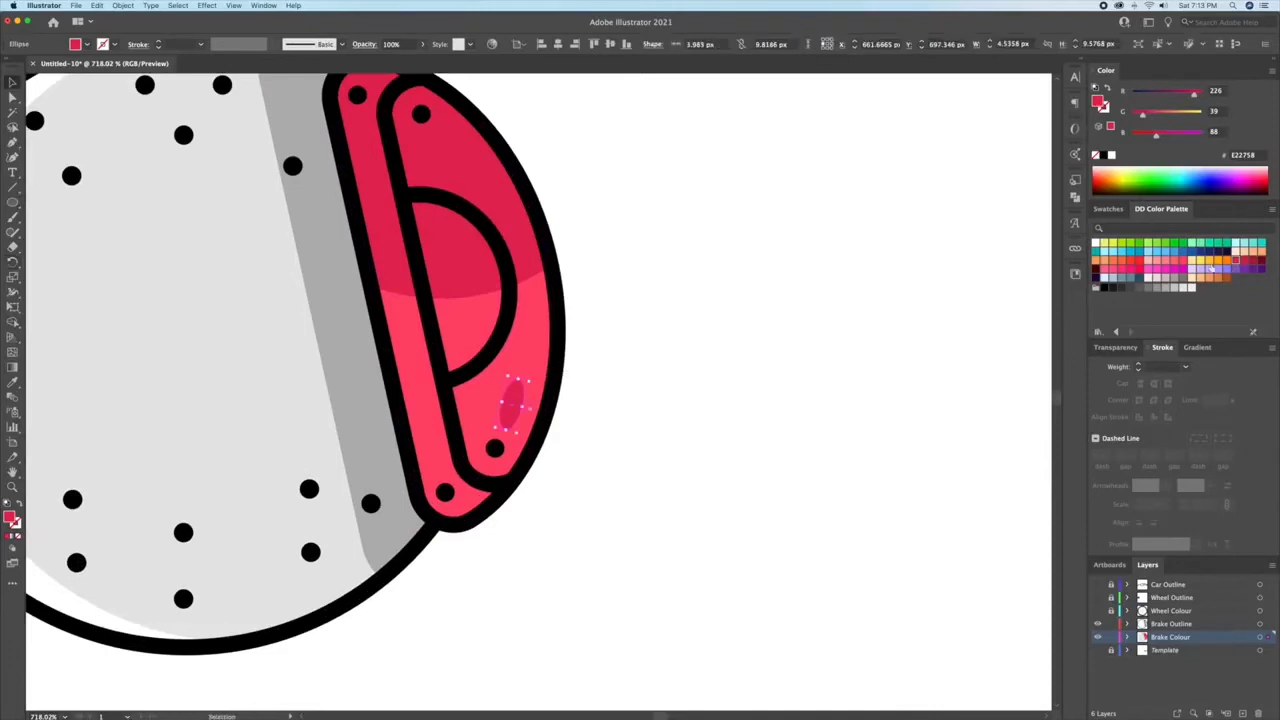
{"action": "left_click", "coordinate": [1116, 348]}
{"action": "left_click", "coordinate": [1176, 367]}
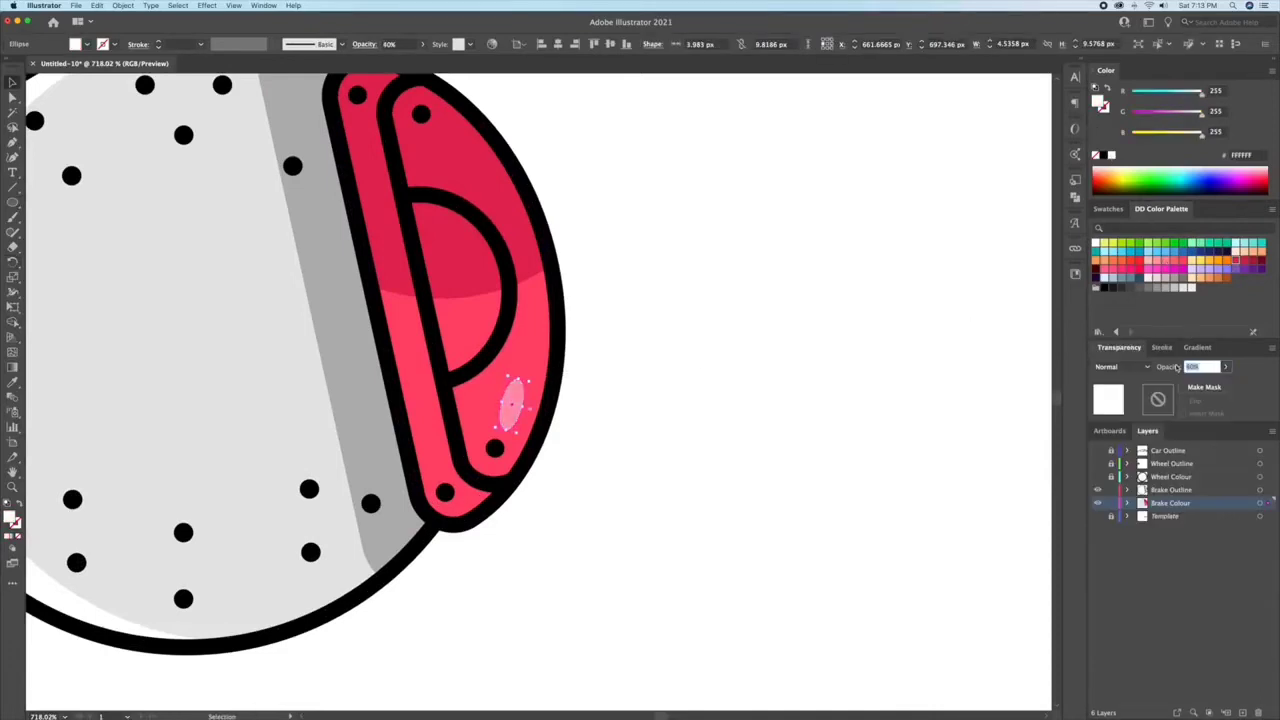
{"action": "left_click", "coordinate": [748, 245]}
Step: Duplicate the highlight ellipse onto the caliper's upper part, rotate it along the outer edge and recolour it CC2551
{"action": "left_click_drag", "start_coordinate": [452, 163], "coordinate": [456, 163]}
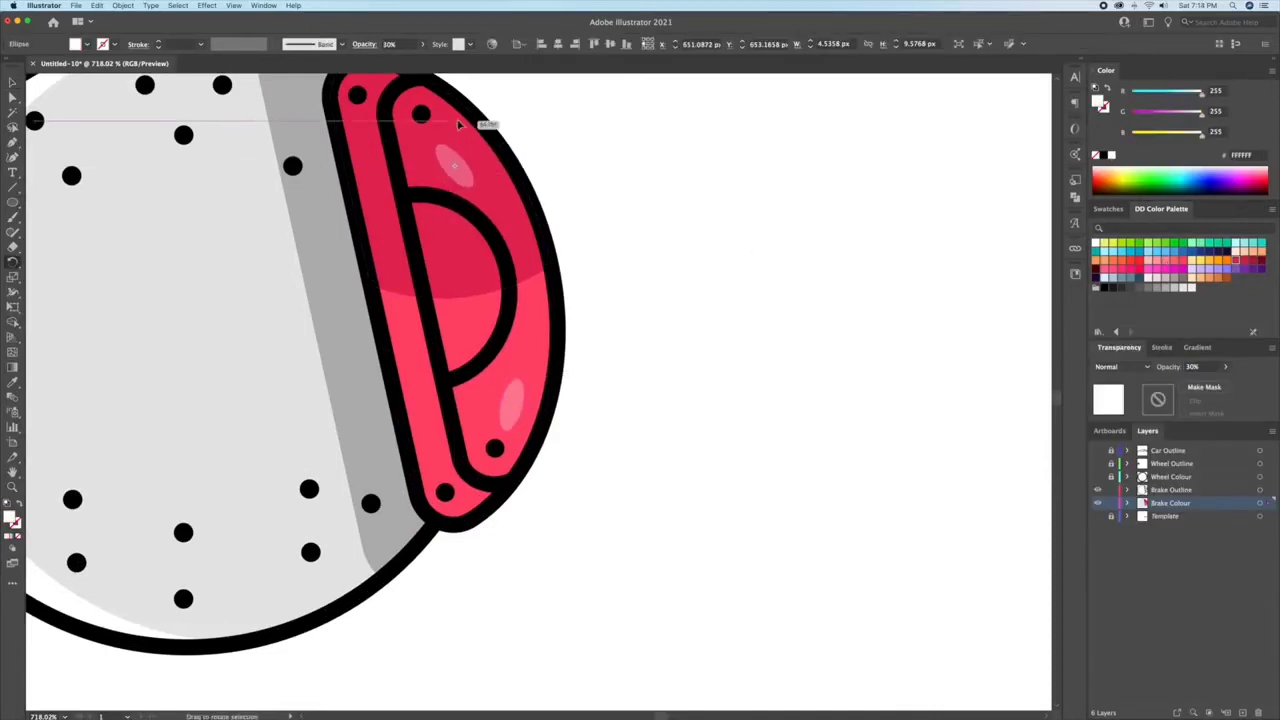
{"action": "left_click", "coordinate": [1238, 262]}
{"action": "left_click", "coordinate": [737, 210]}
{"action": "left_click", "coordinate": [464, 155]}
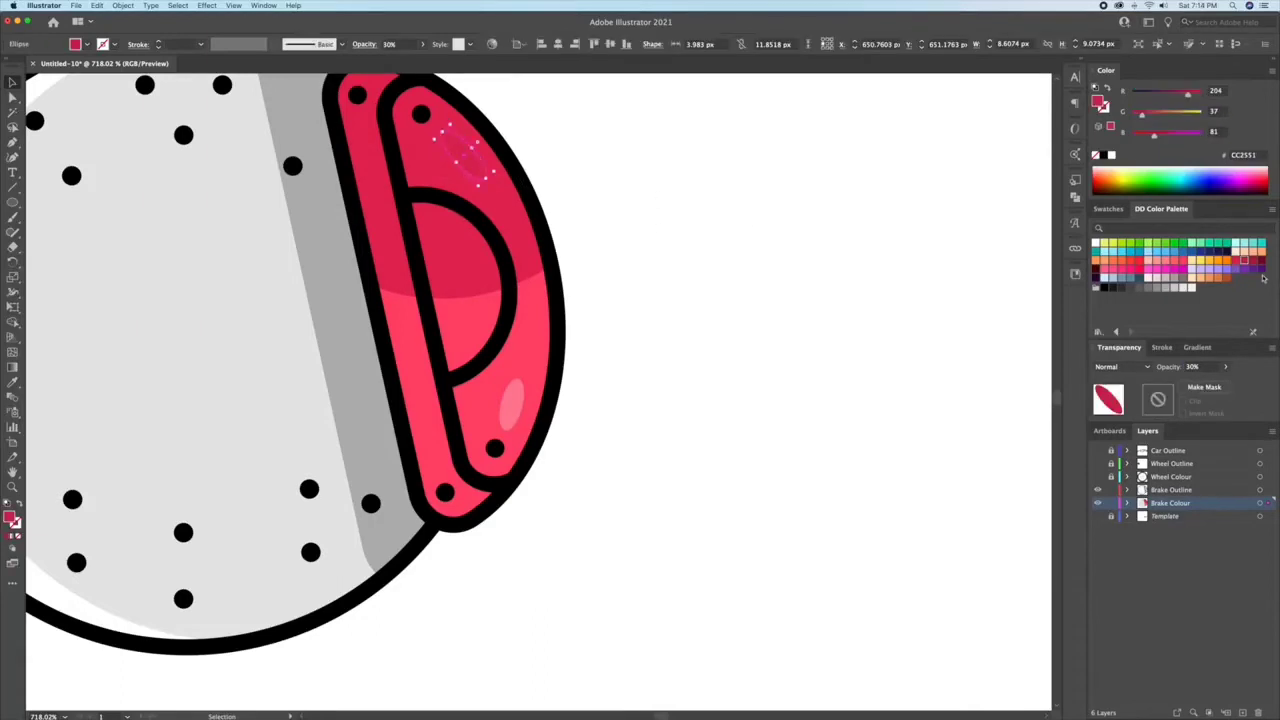
{"action": "left_click", "coordinate": [737, 210]}
Step: Hide both brake layers, show both wheel layers, then unlock Wheel Colour and make it the active layer
{"action": "scroll", "coordinate": [856, 326], "scroll_direction": "down", "scroll_amount": 5}
{"action": "left_click", "coordinate": [1098, 503]}
{"action": "left_click", "coordinate": [1098, 490]}
{"action": "left_click", "coordinate": [1098, 477]}
{"action": "left_click", "coordinate": [1098, 464]}
{"action": "scroll", "coordinate": [831, 434], "scroll_direction": "down", "scroll_amount": 3}
{"action": "key", "text": "l"}
{"action": "left_click", "coordinate": [1111, 477]}
{"action": "left_click", "coordinate": [1170, 477]}
Step: Draw an ellipse about 235 px wide over the wheel's upper half and trim it to the tyre with the Shape Builder
{"action": "mouse_move", "coordinate": [556, 279]}
{"action": "left_mouse_down"}
{"action": "mouse_move", "coordinate": [794, 354]}
{"action": "mouse_move", "coordinate": [789, 427]}
{"action": "left_mouse_up"}
{"action": "key", "text": "v"}
{"action": "left_click_drag", "start_coordinate": [764, 329], "coordinate": [763, 311]}
{"action": "left_click", "coordinate": [718, 425], "text": "shift"}
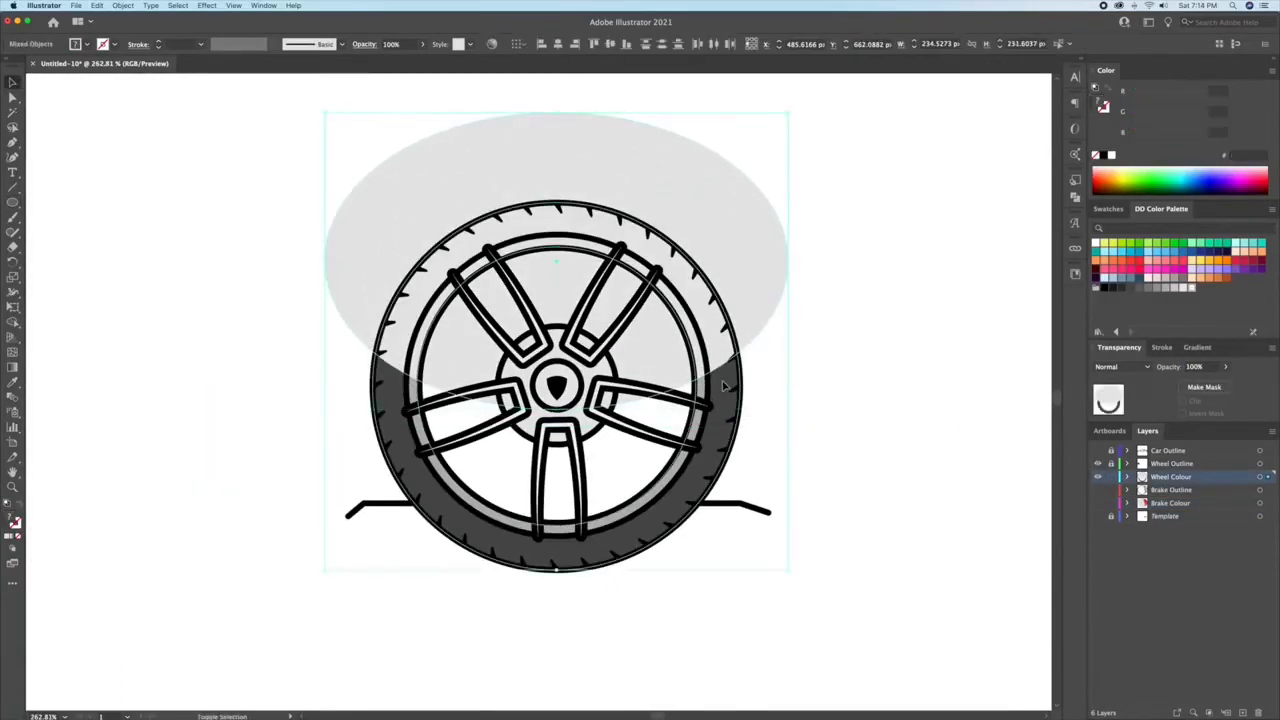
{"action": "key", "text": "shift+m"}
{"action": "left_click", "coordinate": [668, 335], "text": "alt"}
{"action": "left_click", "coordinate": [752, 277], "text": "alt"}
{"action": "key", "text": "v"}
{"action": "left_click", "coordinate": [534, 303]}
Step: Fill the trimmed shape on the tyre's upper half with black at 20% opacity
{"action": "left_click", "coordinate": [712, 300]}
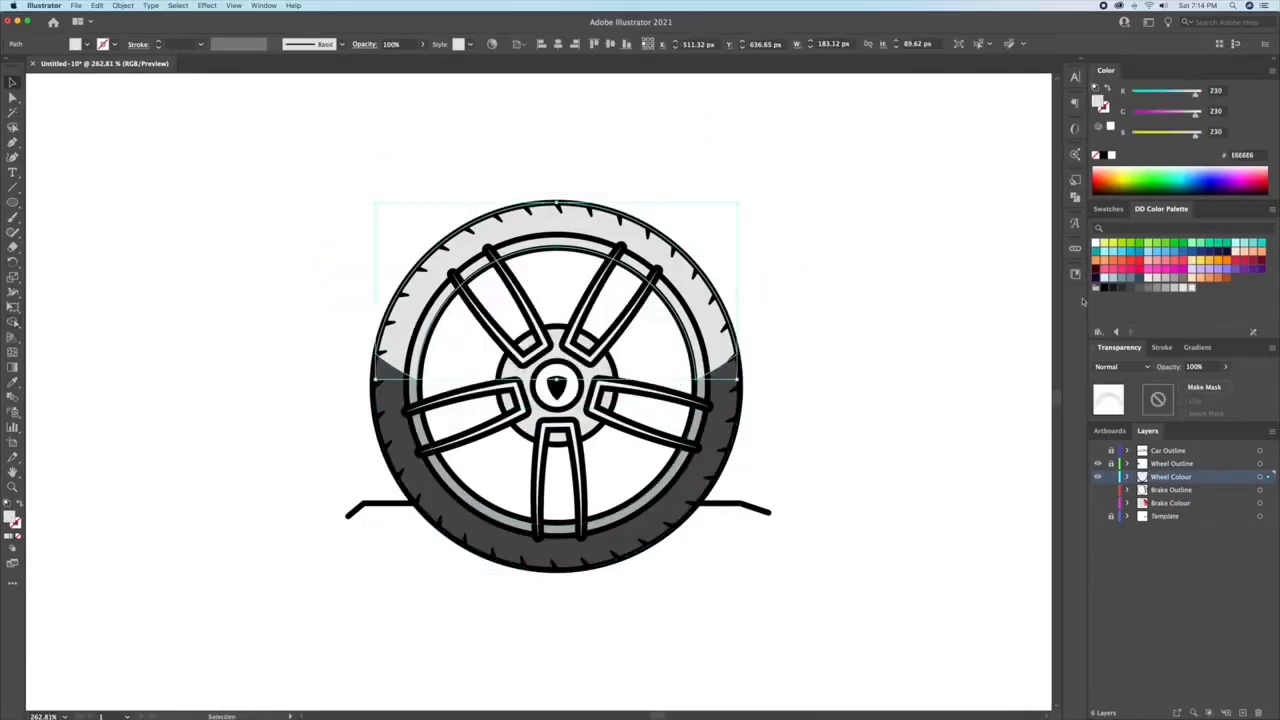
{"action": "left_click", "coordinate": [1104, 157]}
{"action": "left_click_drag", "start_coordinate": [1212, 367], "coordinate": [1143, 367]}
{"action": "key", "text": "shift+Down"}
{"action": "key", "text": "shift+Down"}
{"action": "key", "text": "shift+Down"}
{"action": "key", "text": "shift+Down"}
{"action": "key", "text": "shift+Down"}
{"action": "key", "text": "shift+Down"}
{"action": "key", "text": "shift+Down"}
{"action": "key", "text": "shift+Down"}
{"action": "left_click", "coordinate": [905, 306]}
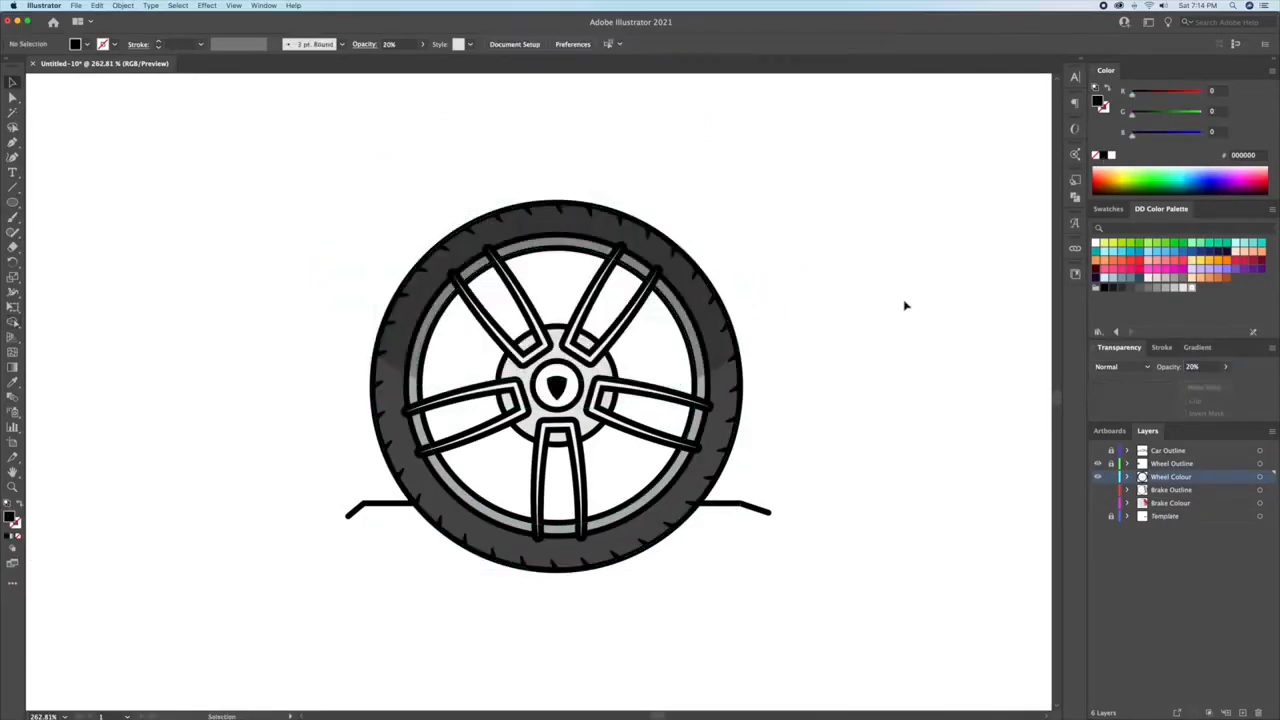
Step: Fill the upper section of the wheel rim with grey 808080
{"action": "key", "text": "shift+Up"}
{"action": "key", "text": "shift+Up"}
{"action": "key", "text": "shift+Up"}
{"action": "key", "text": "shift+Up"}
{"action": "key", "text": "shift+Up"}
{"action": "key", "text": "shift+Up"}
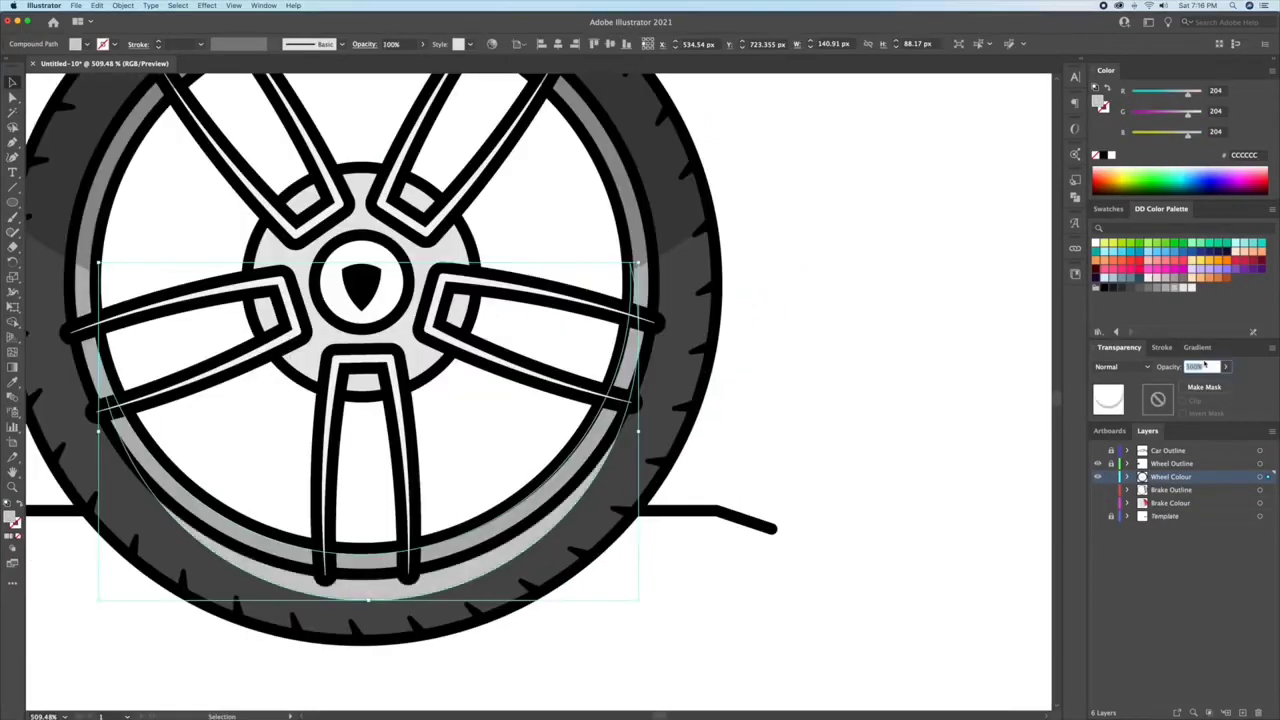
{"action": "left_click", "coordinate": [1157, 288]}
{"action": "left_click", "coordinate": [1149, 288]}
{"action": "left_click", "coordinate": [898, 303]}
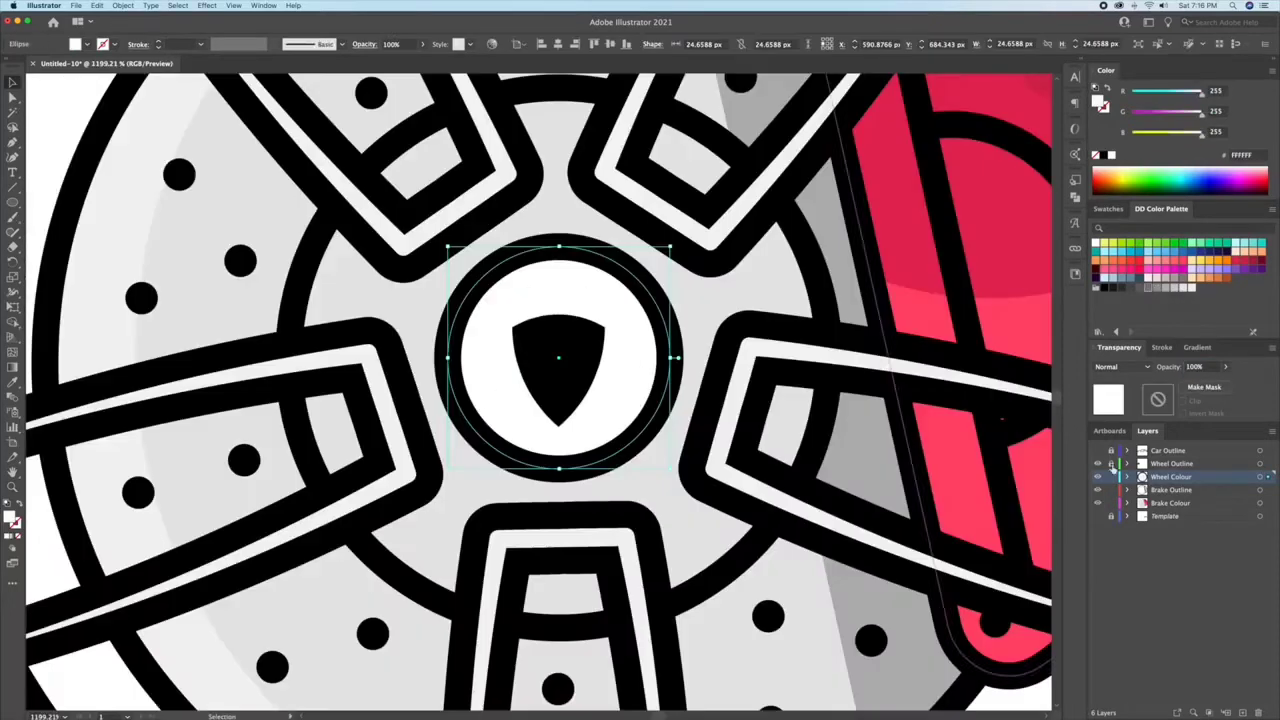
Step: Split the hub's shield down the middle using a rectangle and the Shape Builder, colouring its right half crimson and its left half orange
{"action": "left_click", "coordinate": [568, 362]}
{"action": "key", "text": "m"}
{"action": "mouse_move", "coordinate": [604, 425]}
{"action": "left_mouse_down"}
{"action": "mouse_move", "coordinate": [605, 302]}
{"action": "mouse_move", "coordinate": [559, 443]}
{"action": "left_mouse_up"}
{"action": "key", "text": "v"}
{"action": "left_click", "coordinate": [537, 386], "text": "shift"}
{"action": "key", "text": "shift+m"}
{"action": "left_click", "coordinate": [592, 420], "text": "alt"}
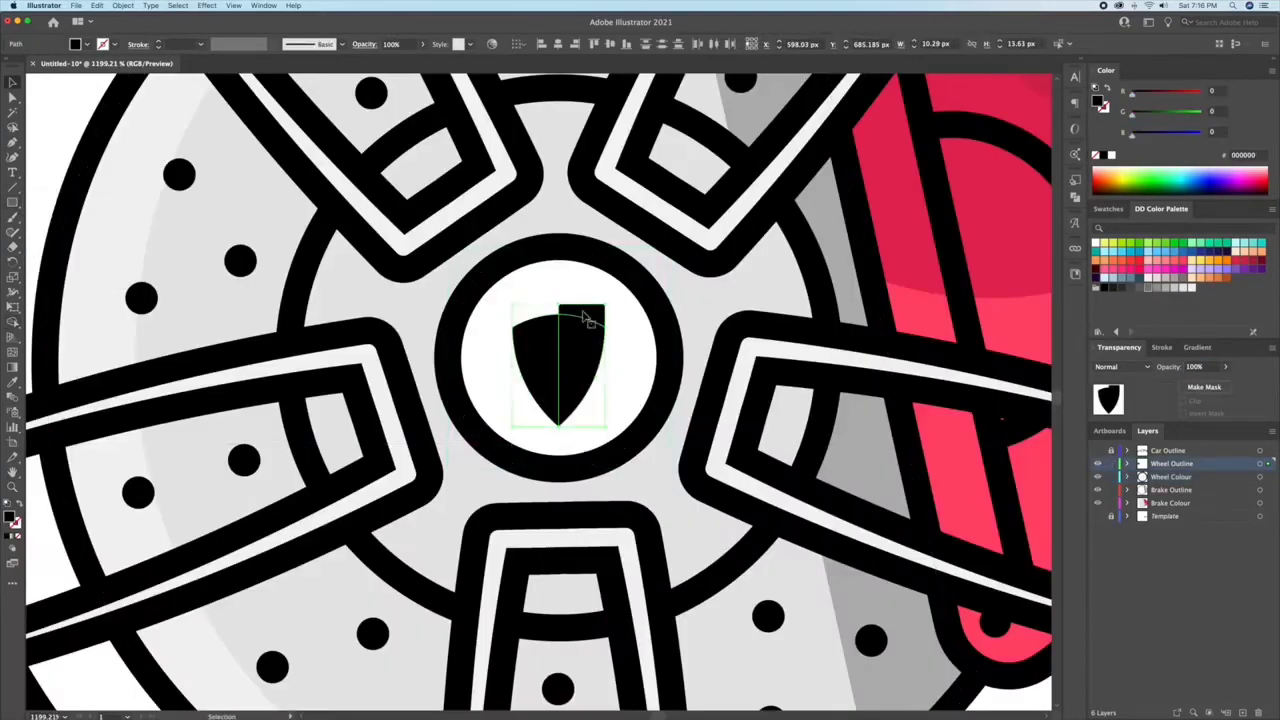
{"action": "key", "text": "v"}
{"action": "left_click", "coordinate": [586, 357]}
{"action": "left_click", "coordinate": [1236, 264]}
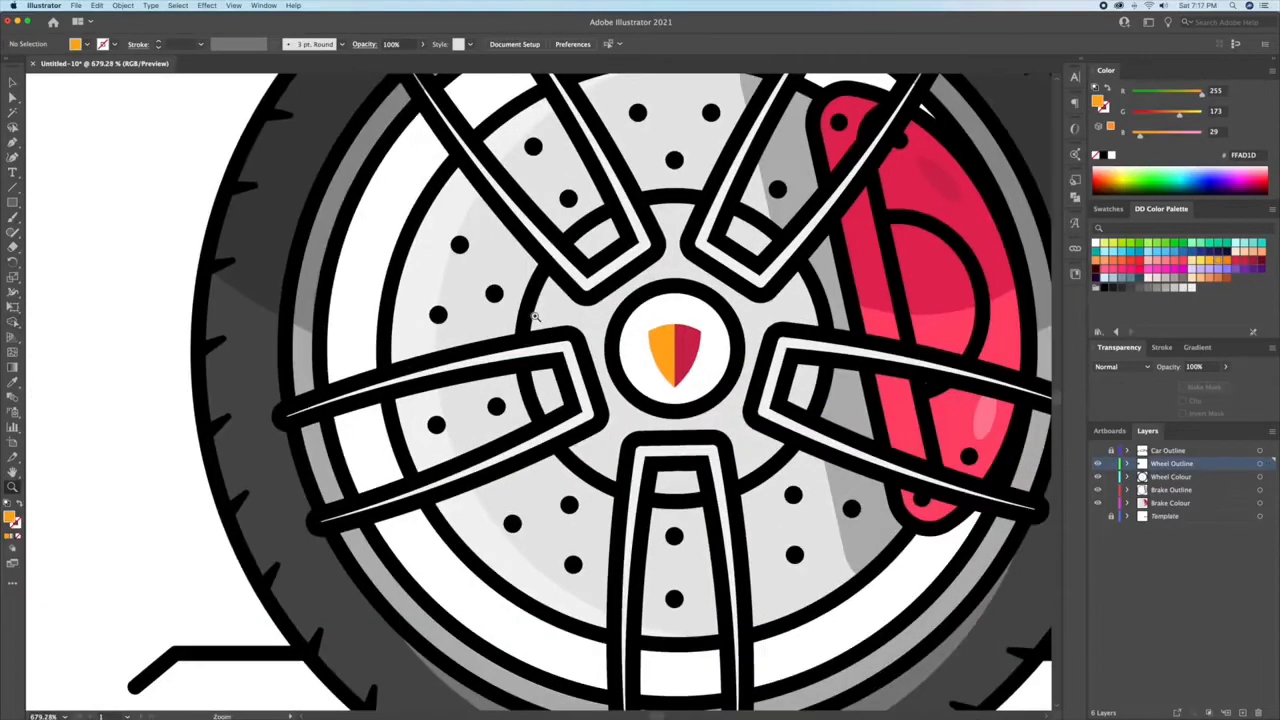
{"action": "left_click_drag", "start_coordinate": [559, 312], "coordinate": [526, 406]}
{"action": "key", "text": "v"}
Step: Fill the upper and side wheel spokes with grey B3B3B3 and the bottom spoke with white
{"action": "left_click", "coordinate": [703, 369], "text": "shift"}
{"action": "left_click", "coordinate": [1174, 288]}
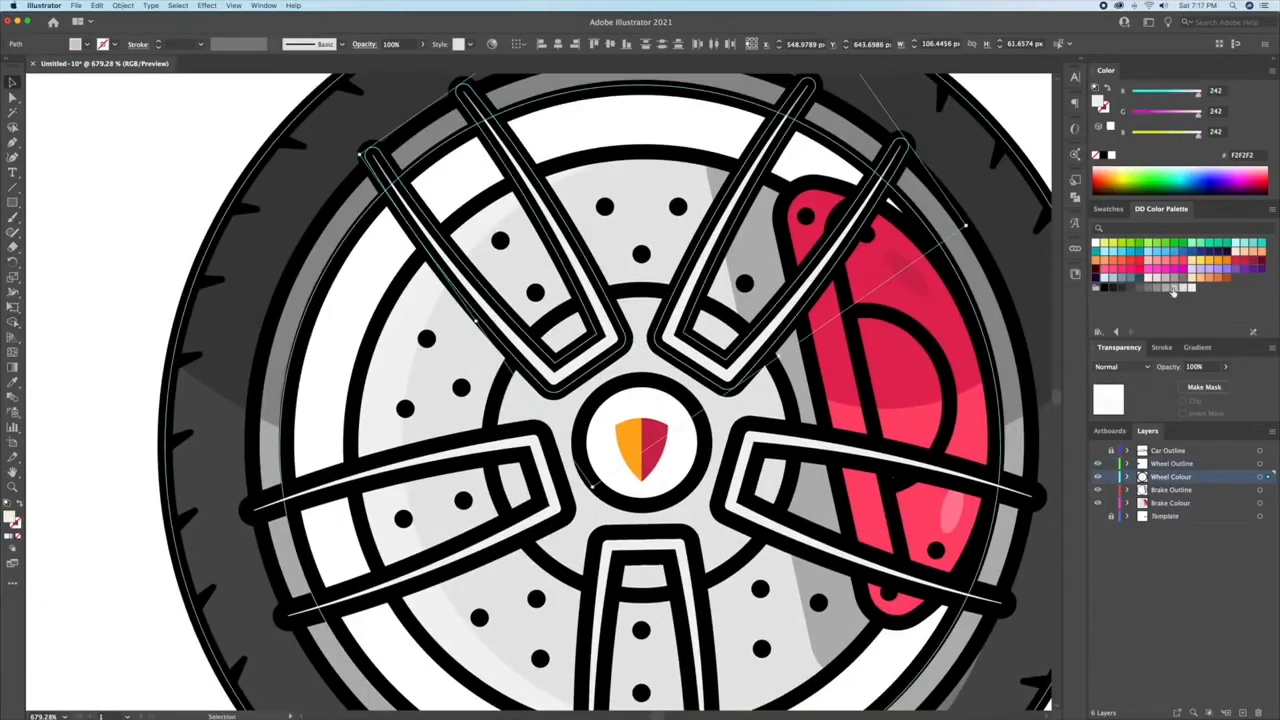
{"action": "left_click", "coordinate": [684, 580]}
{"action": "left_click", "coordinate": [1096, 243]}
{"action": "left_click", "coordinate": [900, 460]}
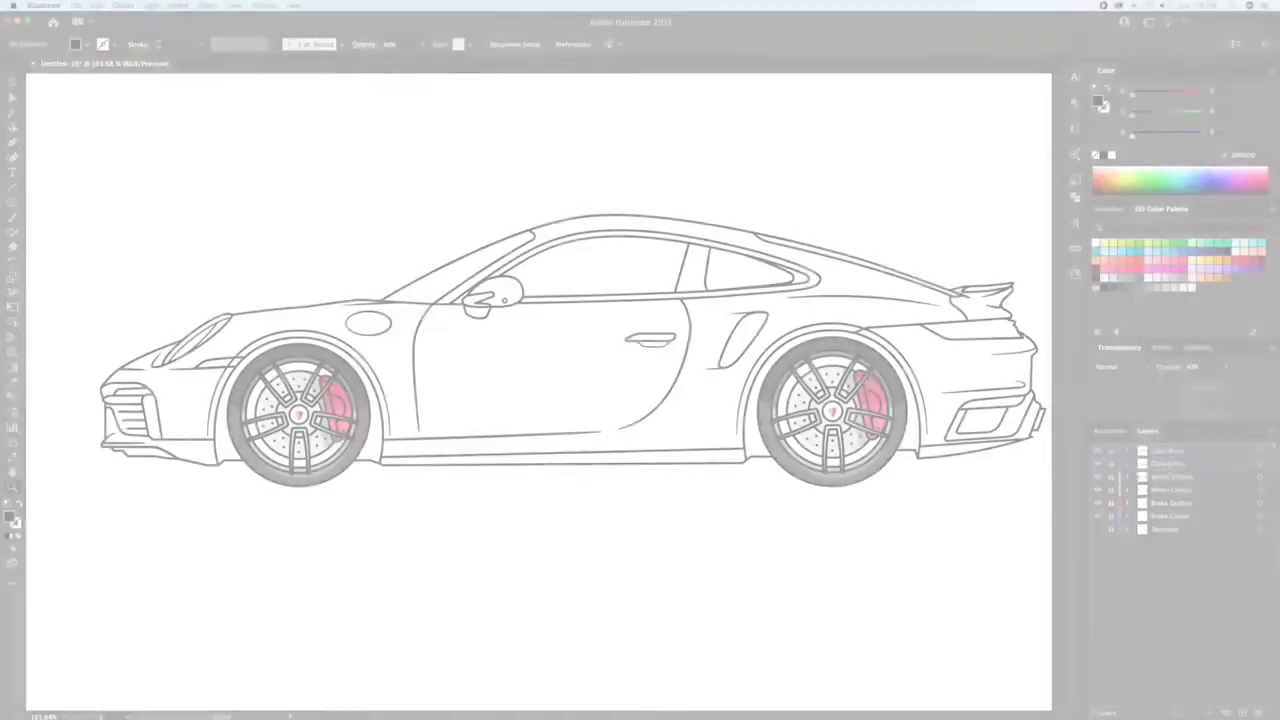
Step: Name the new layer beneath Car Outline "Car Colour"
{"action": "double_click", "coordinate": [1142, 464]}
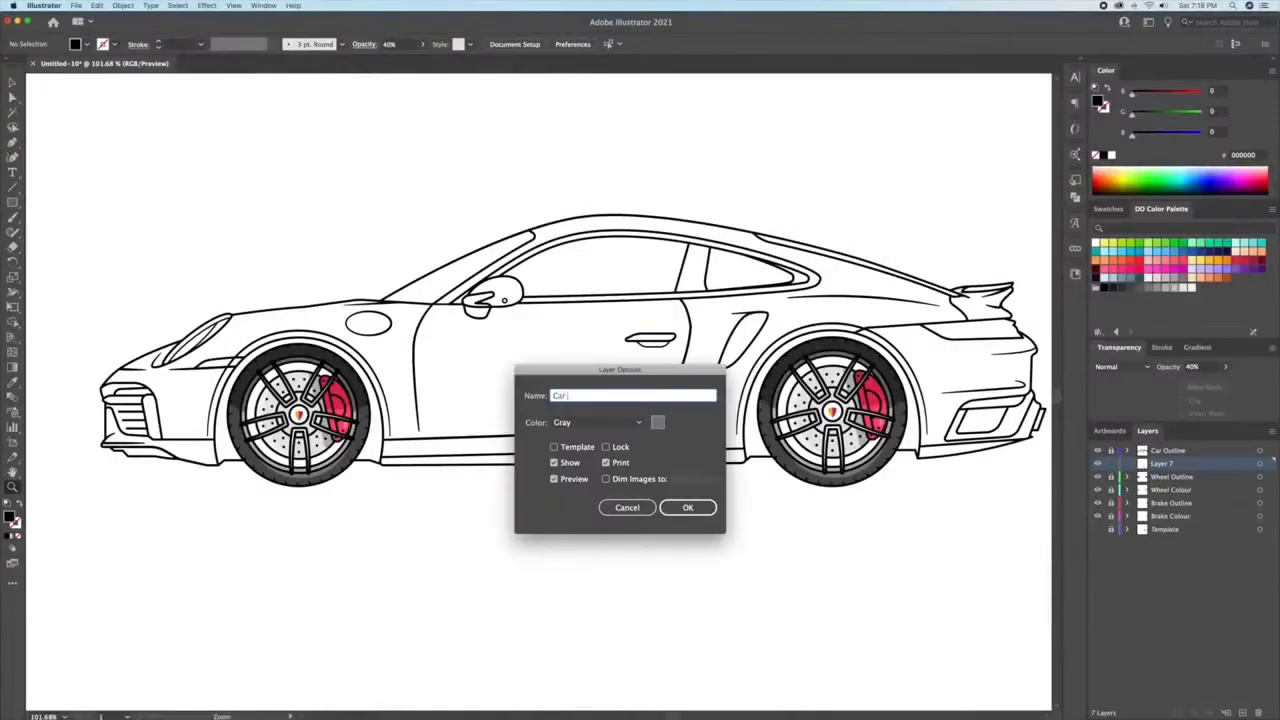
{"action": "key", "text": "Return"}
{"action": "key", "text": "v"}
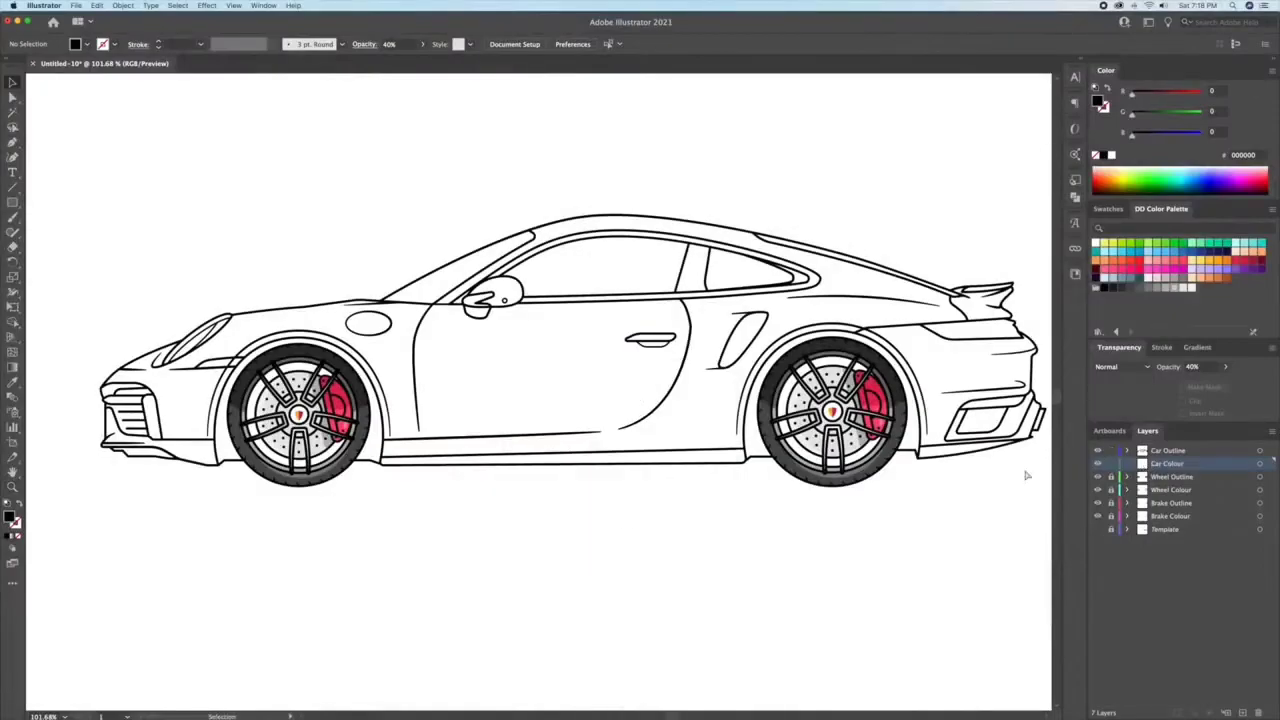
Step: Copy all Car Outline artwork onto the Car Colour layer, lock Car Outline, and hide every layer except Car Colour
{"action": "key", "text": "super+a"}
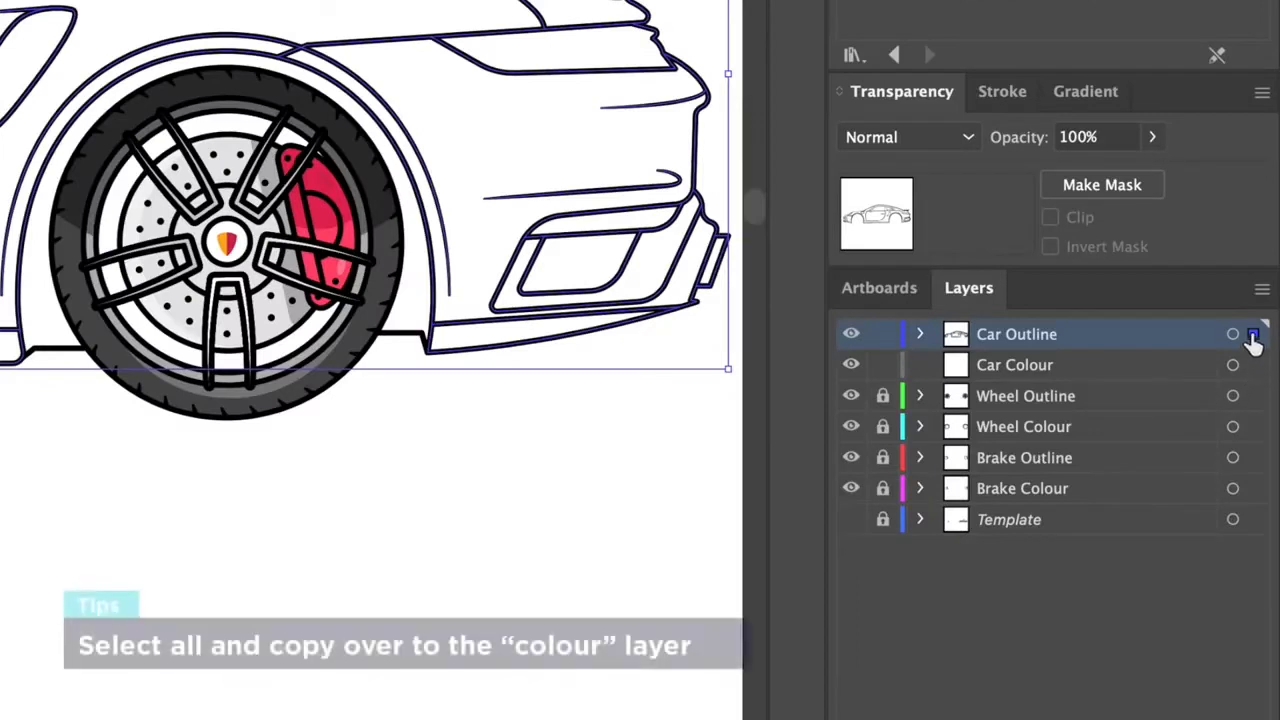
{"action": "left_click_drag", "start_coordinate": [1257, 368], "coordinate": [1253, 365]}
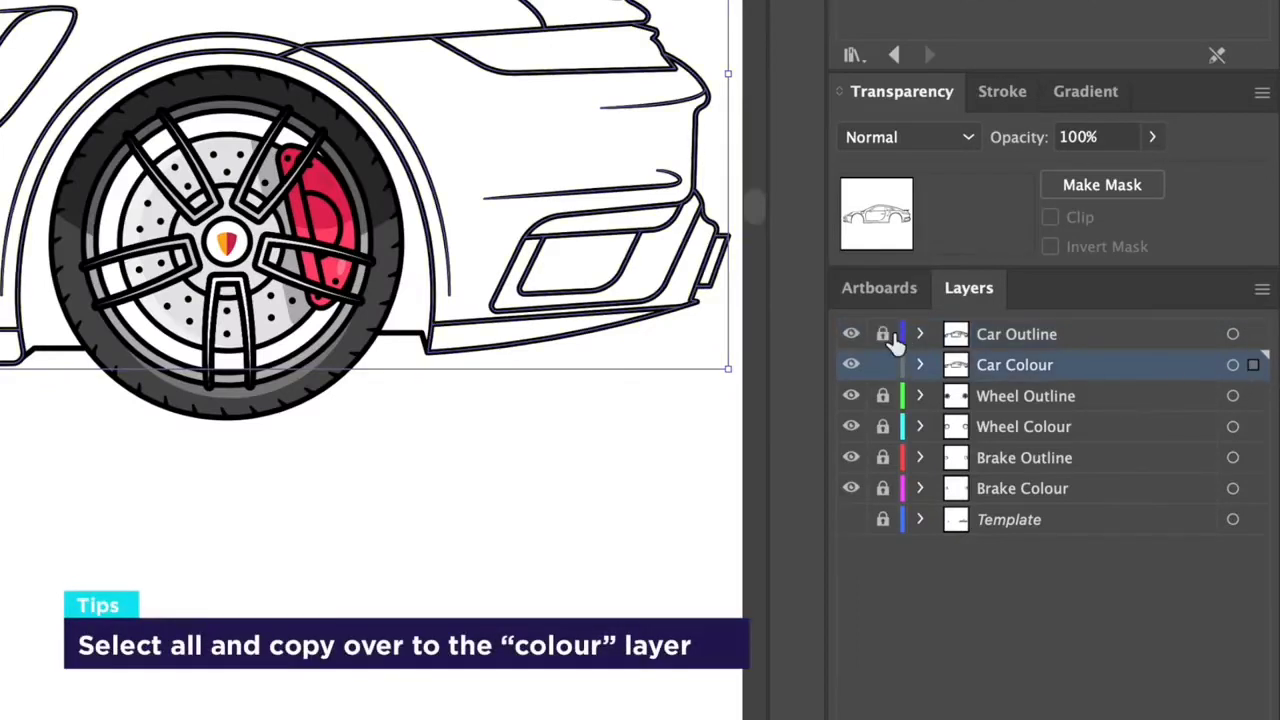
{"action": "left_click", "coordinate": [849, 336]}
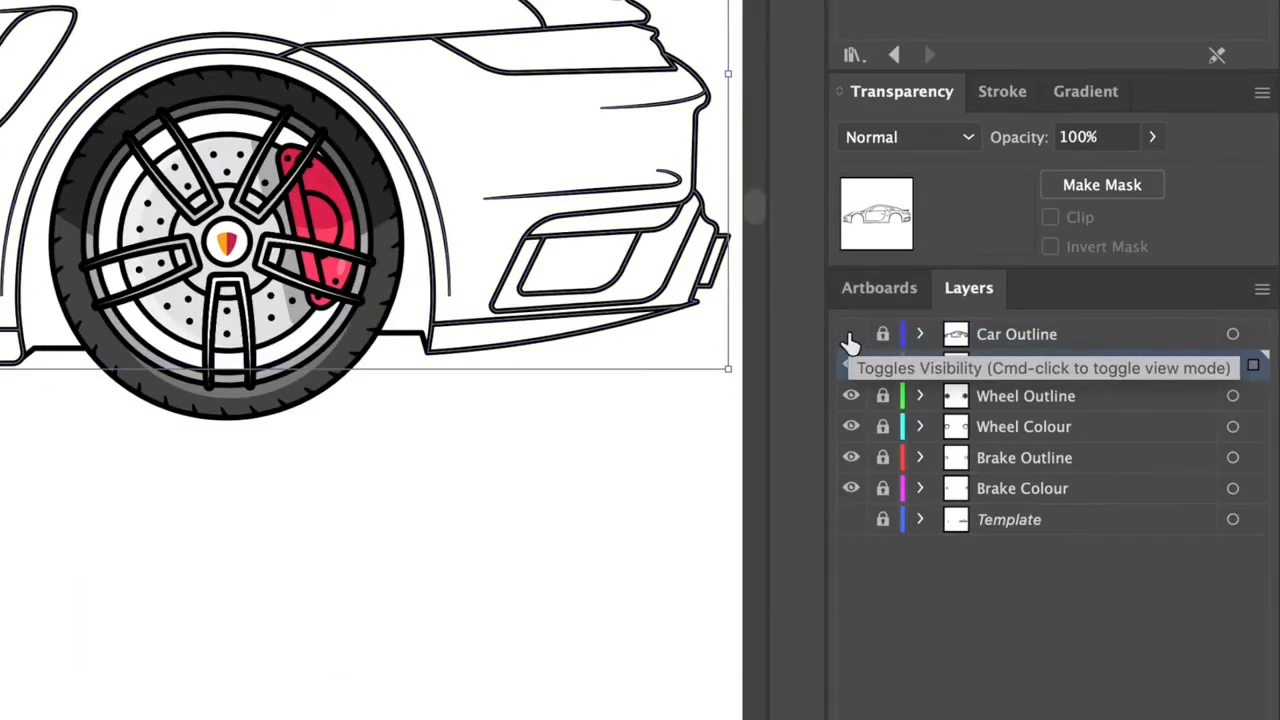
{"action": "left_click_drag", "start_coordinate": [851, 396], "coordinate": [851, 488]}
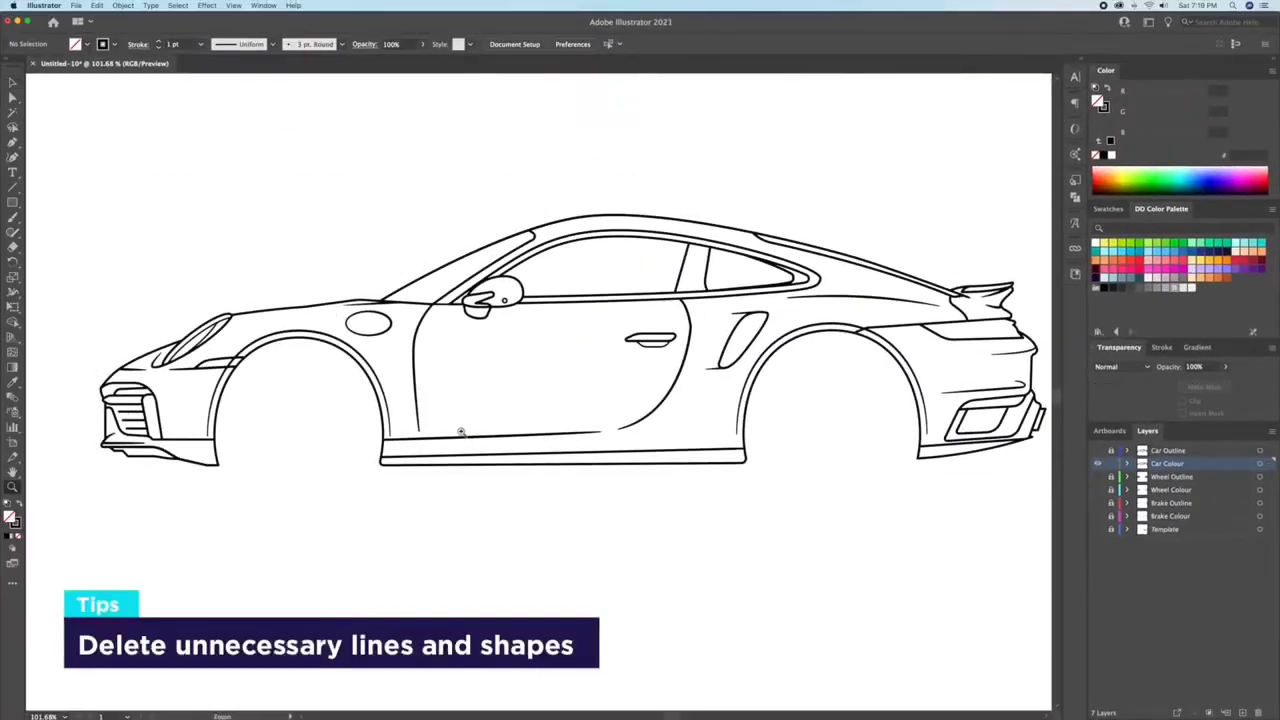
Step: Delete the fuel cap, front door line, inner headlight detail, rear fender crease, intake accent lines and door handle from the Car Colour artwork
{"action": "left_click", "coordinate": [391, 326]}
{"action": "key", "text": "Delete"}
{"action": "left_click", "coordinate": [414, 350]}
{"action": "key", "text": "Delete"}
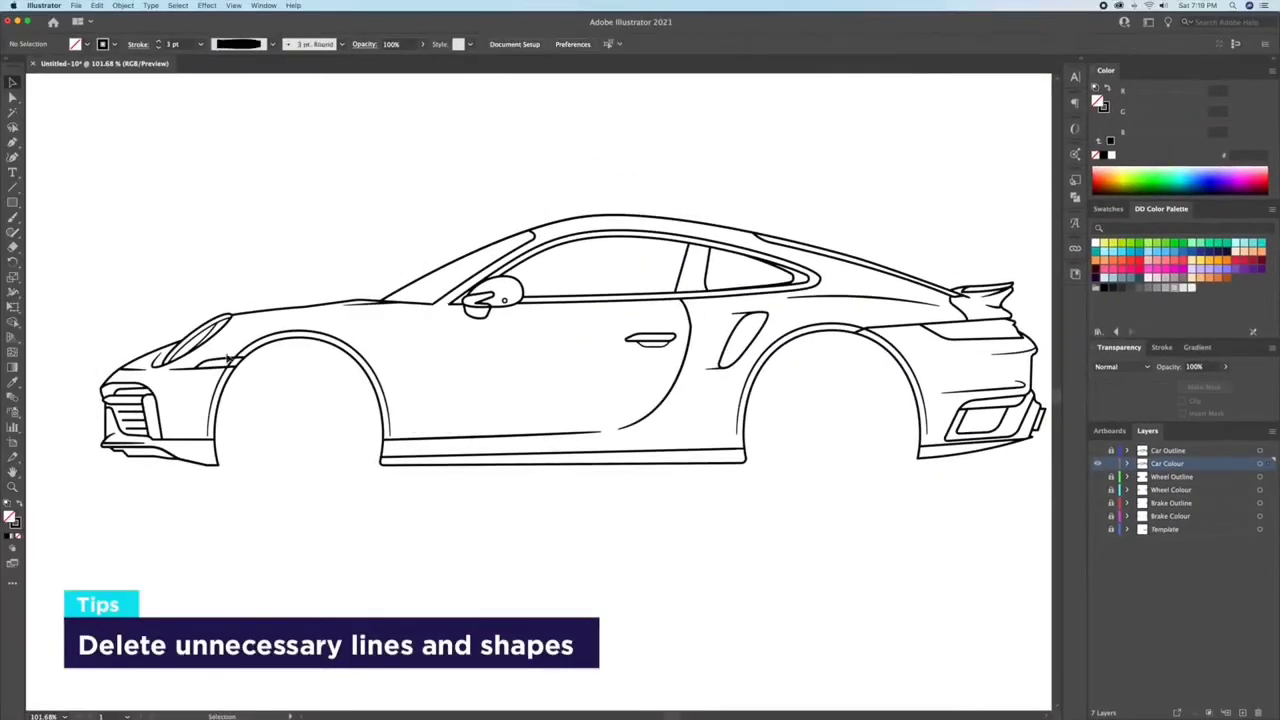
{"action": "left_click", "coordinate": [178, 368]}
{"action": "key", "text": "Delete"}
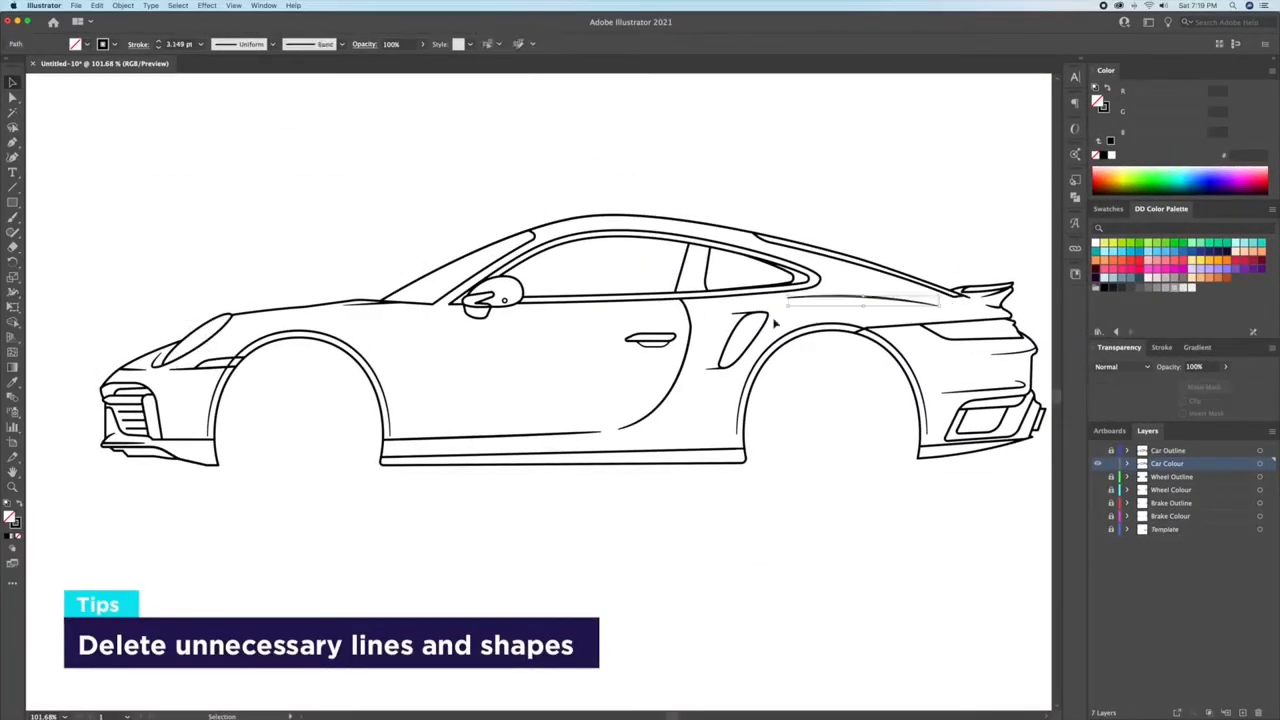
{"action": "left_click", "coordinate": [712, 369]}
{"action": "key", "text": "Delete"}
{"action": "left_click", "coordinate": [650, 343]}
{"action": "key", "text": "Delete"}
Step: Delete the rear bumper crease, the short line at the windscreen base and the front bumper accent line
{"action": "scroll", "coordinate": [651, 363], "scroll_direction": "right", "scroll_amount": 3}
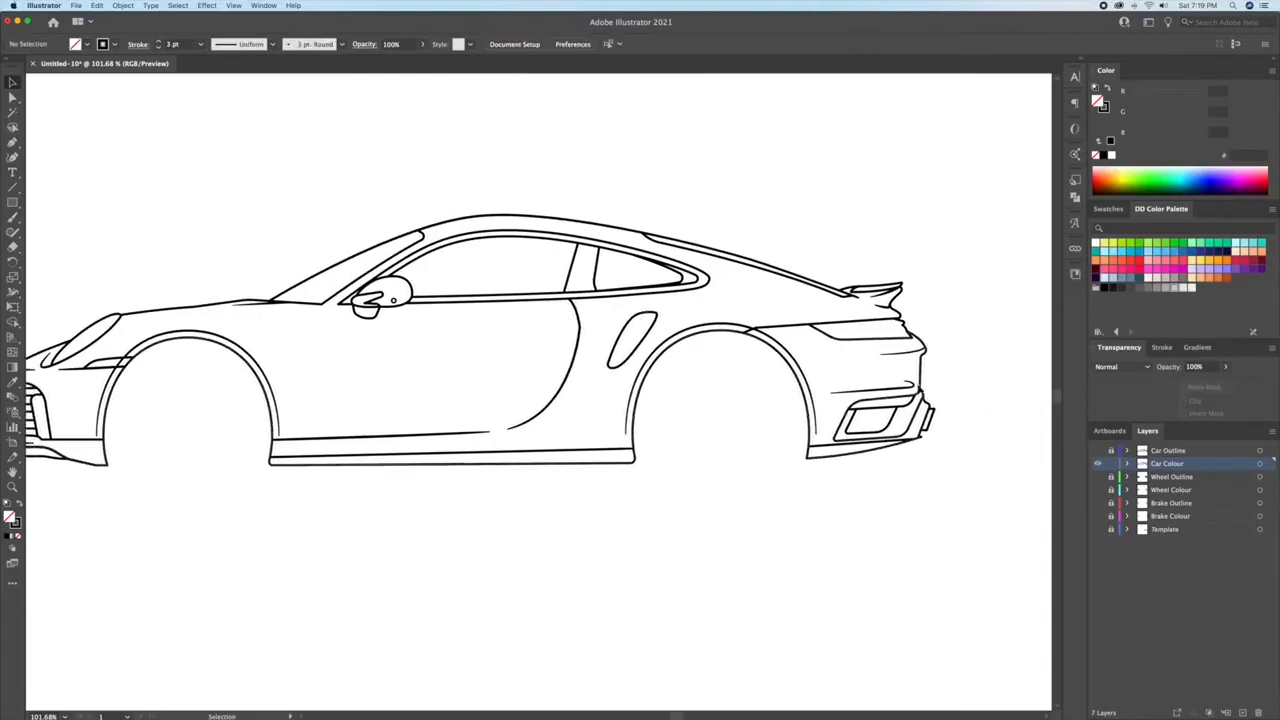
{"action": "left_click", "coordinate": [872, 389]}
{"action": "key", "text": "Delete"}
{"action": "left_click", "coordinate": [258, 303]}
{"action": "key", "text": "Delete"}
{"action": "scroll", "coordinate": [258, 310], "scroll_direction": "left", "scroll_amount": 3}
{"action": "left_click", "coordinate": [212, 369]}
{"action": "key", "text": "Delete"}
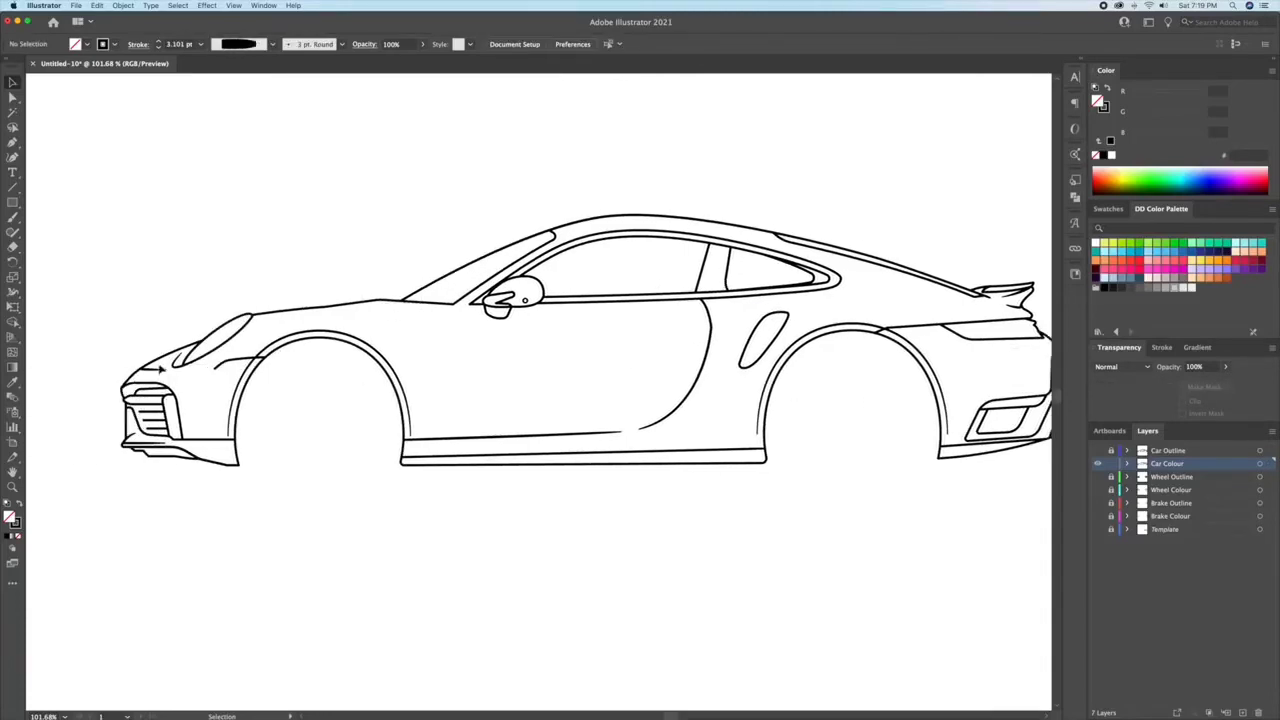
Step: Delete the remaining accent lines on the front bumper and the extra contour lines around both wheel arches
{"action": "scroll", "coordinate": [230, 362], "scroll_direction": "down", "scroll_amount": 1}
{"action": "left_click", "coordinate": [238, 354]}
{"action": "key", "text": "Delete"}
{"action": "left_click", "coordinate": [181, 354]}
{"action": "key", "text": "Delete"}
{"action": "left_click", "coordinate": [290, 328]}
{"action": "key", "text": "Delete"}
{"action": "left_click", "coordinate": [811, 325]}
{"action": "key", "text": "Delete"}
{"action": "scroll", "coordinate": [840, 358], "scroll_direction": "right", "scroll_amount": 3}
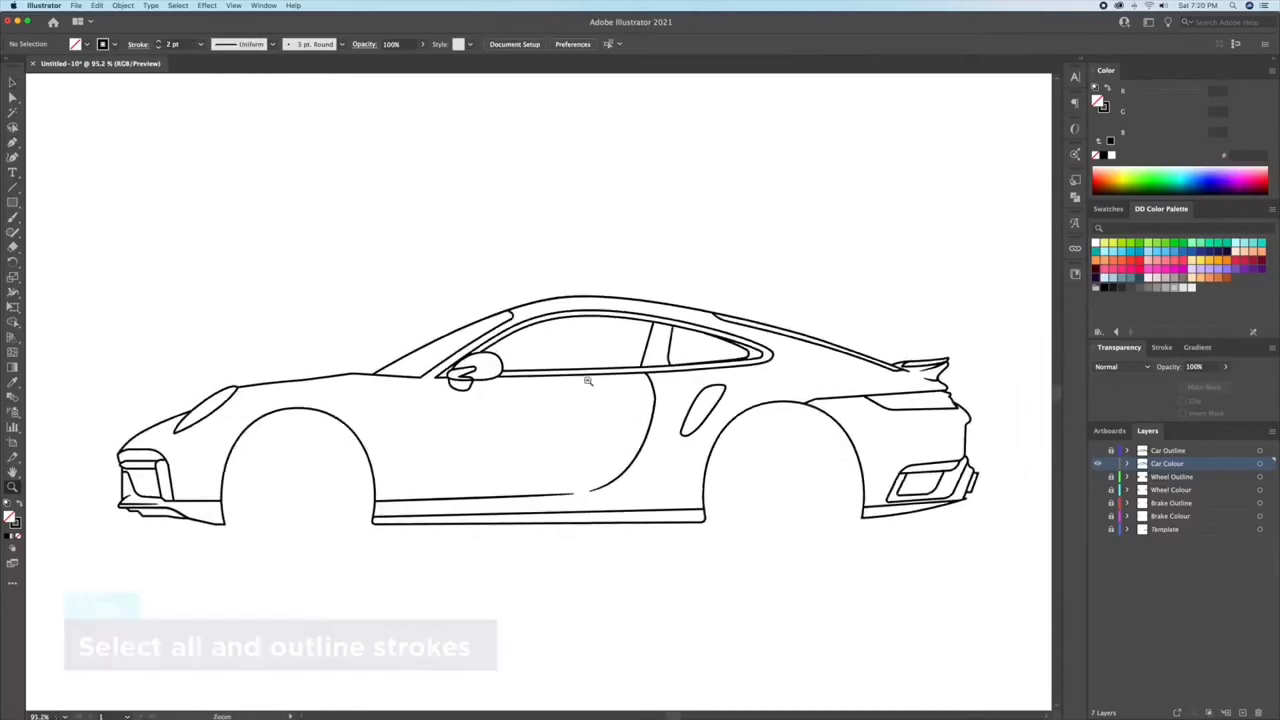
{"action": "left_click_drag", "start_coordinate": [588, 381], "coordinate": [554, 382]}
{"action": "left_click_drag", "start_coordinate": [730, 390], "coordinate": [724, 366]}
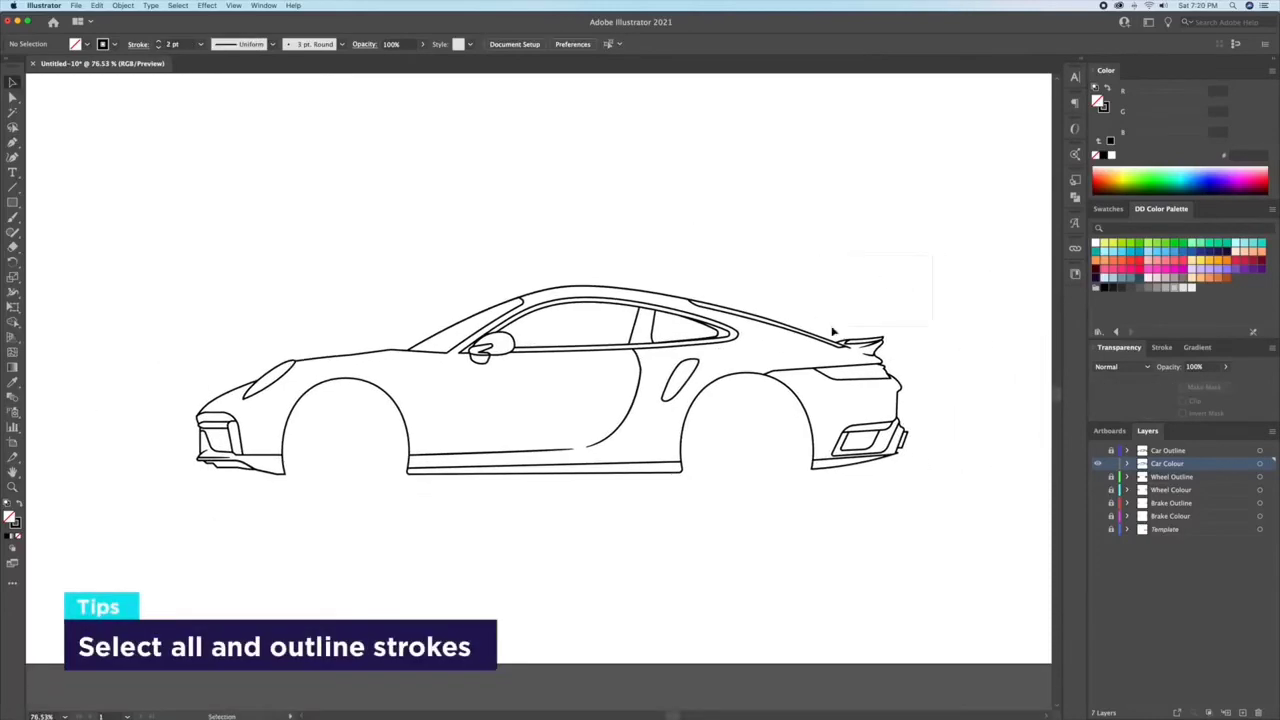
Step: Outline the strokes of the whole car drawing and unite the resulting shapes with Pathfinder
{"action": "key", "text": "super+a"}
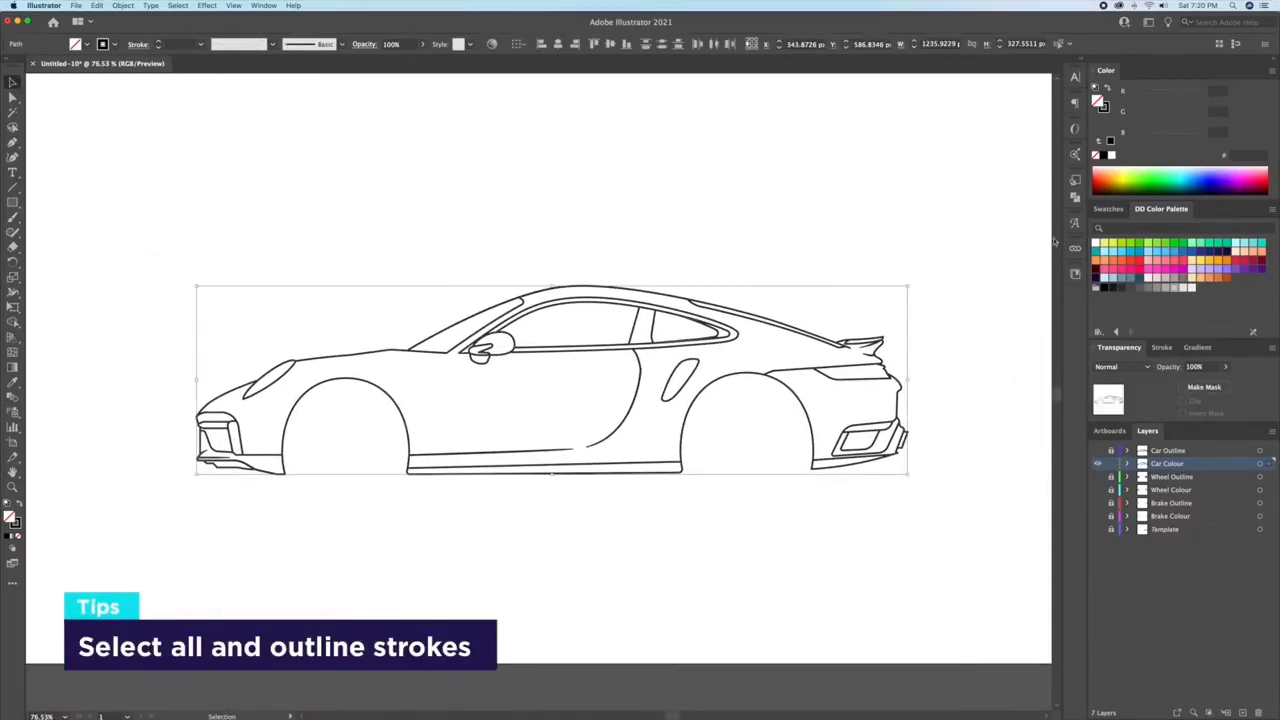
{"action": "left_click", "coordinate": [123, 6]}
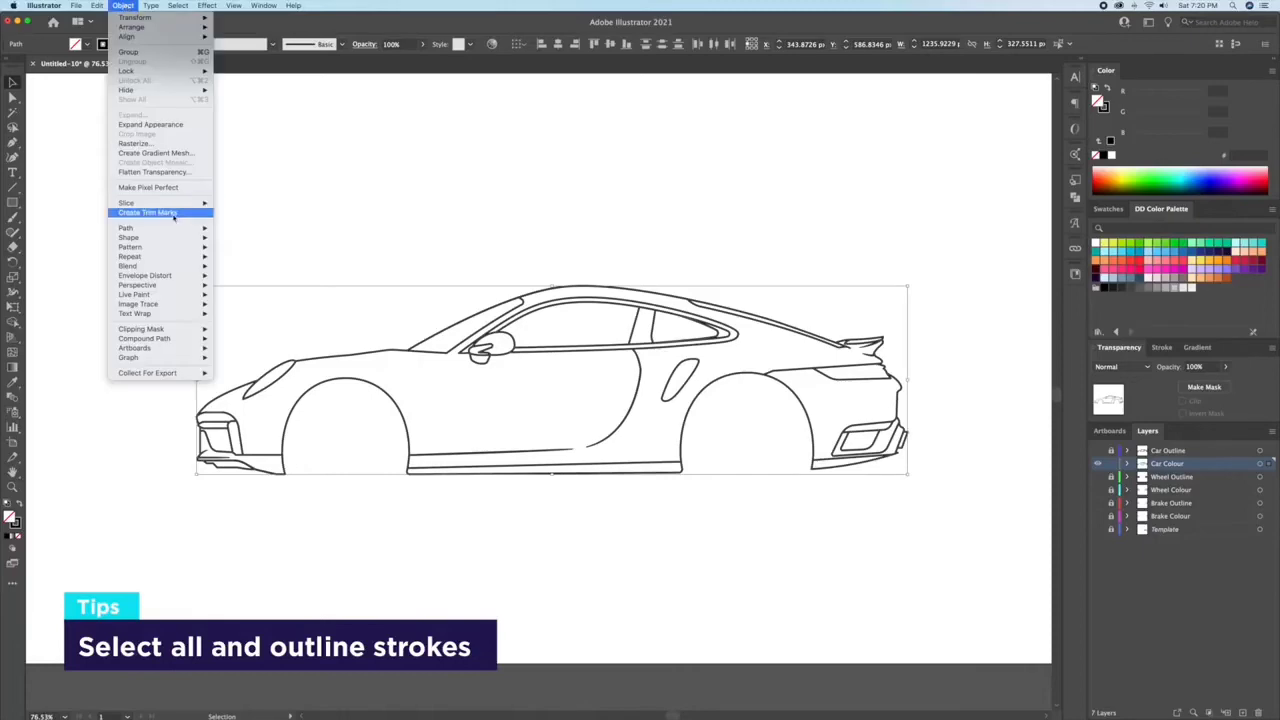
{"action": "mouse_move", "coordinate": [209, 228]}
{"action": "left_click", "coordinate": [244, 253]}
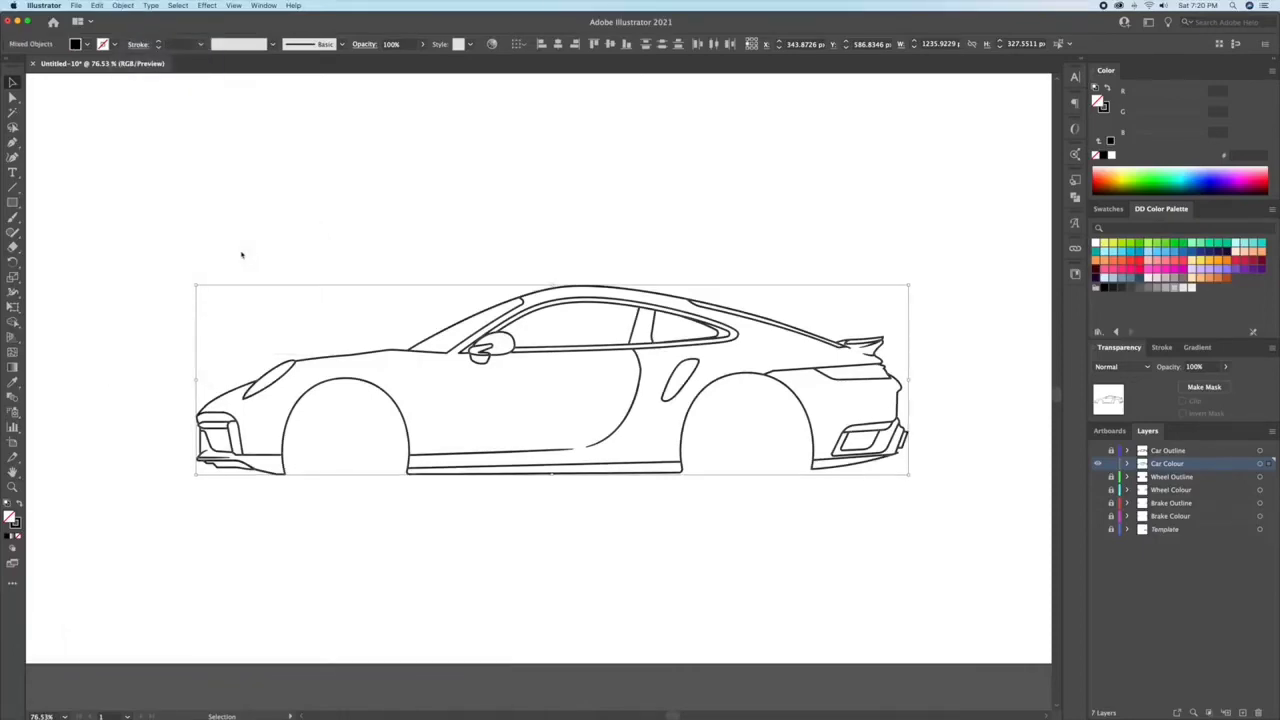
{"action": "left_click", "coordinate": [1113, 204]}
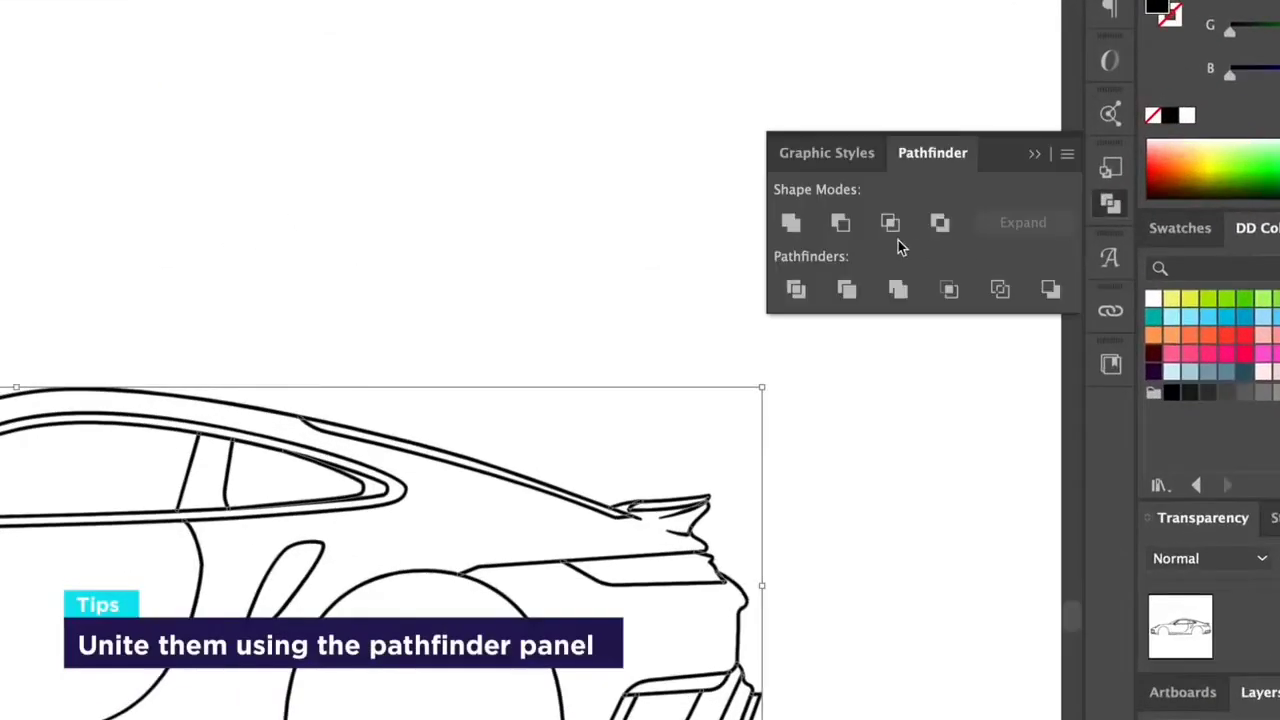
{"action": "left_click", "coordinate": [807, 228]}
{"action": "left_click", "coordinate": [742, 513]}
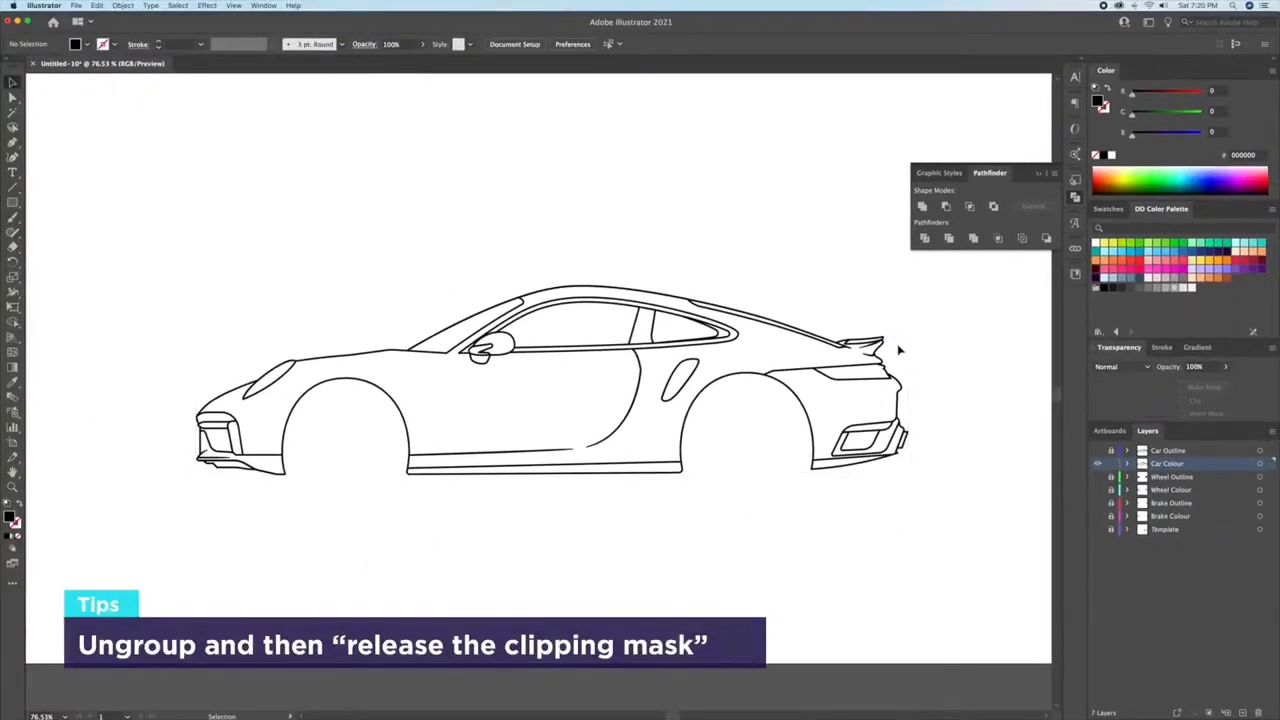
Step: Ungroup the united car outline and release its compound path into separate shapes
{"action": "left_click", "coordinate": [886, 349]}
{"action": "right_click", "coordinate": [886, 349]}
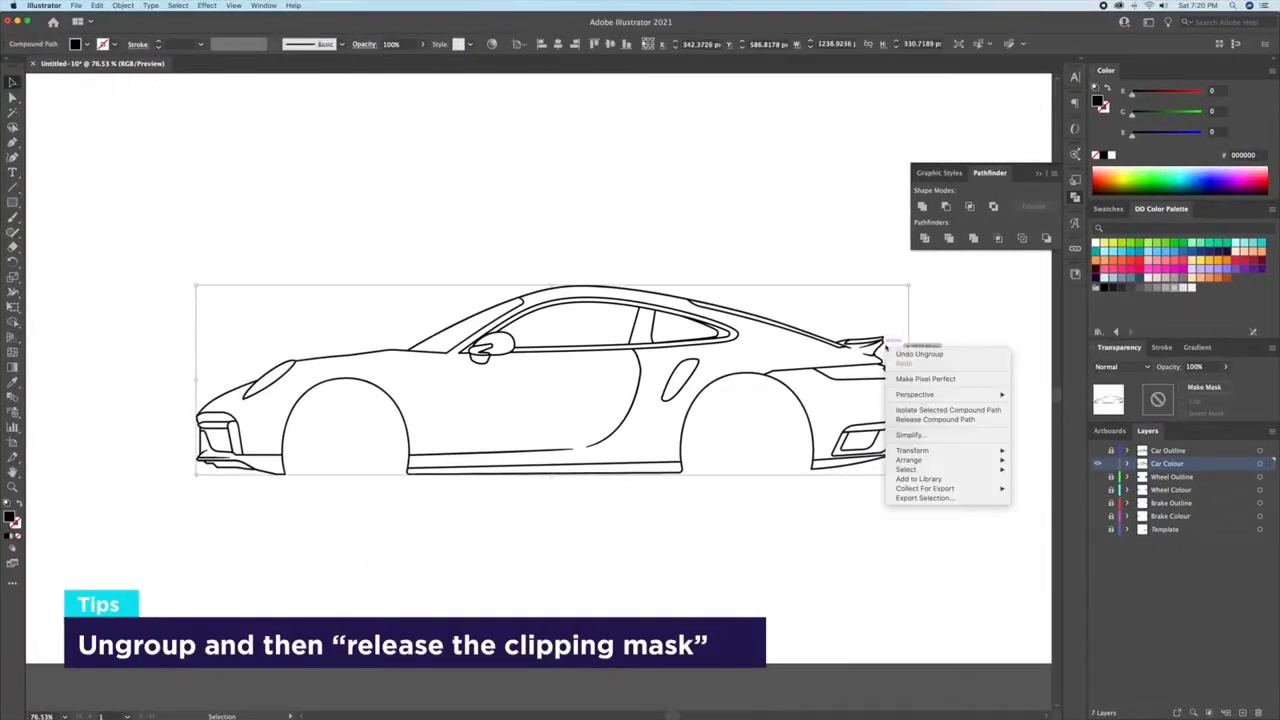
{"action": "left_click", "coordinate": [930, 420]}
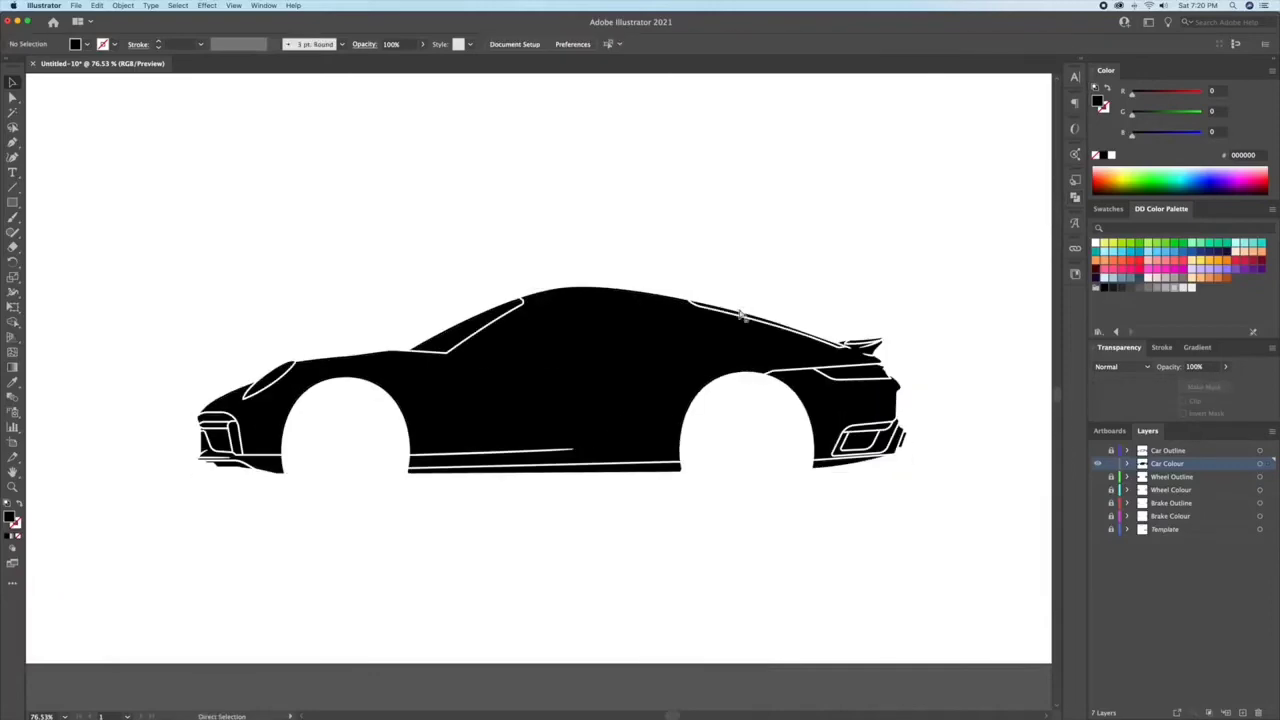
Step: Remove the outer silhouette shape and fill all remaining car shapes with yellow FFC239
{"action": "key", "text": "super+a"}
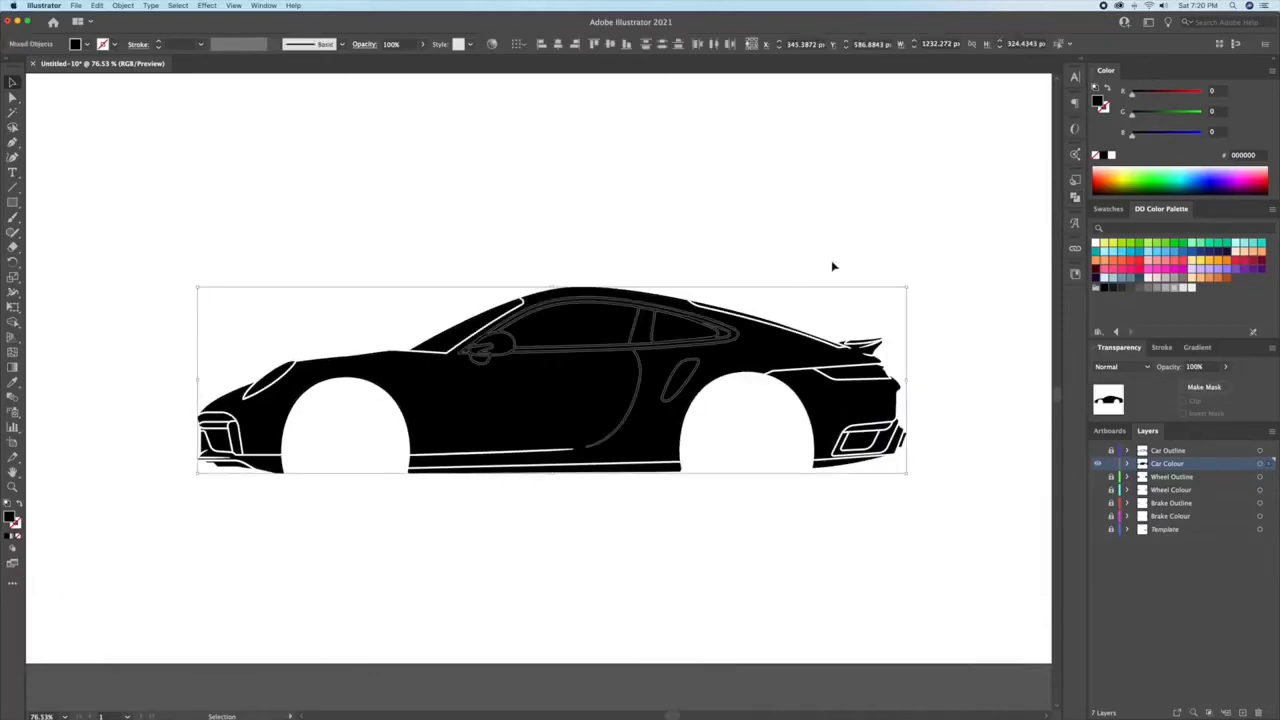
{"action": "key", "text": "super+equal"}
{"action": "left_click", "coordinate": [1201, 263]}
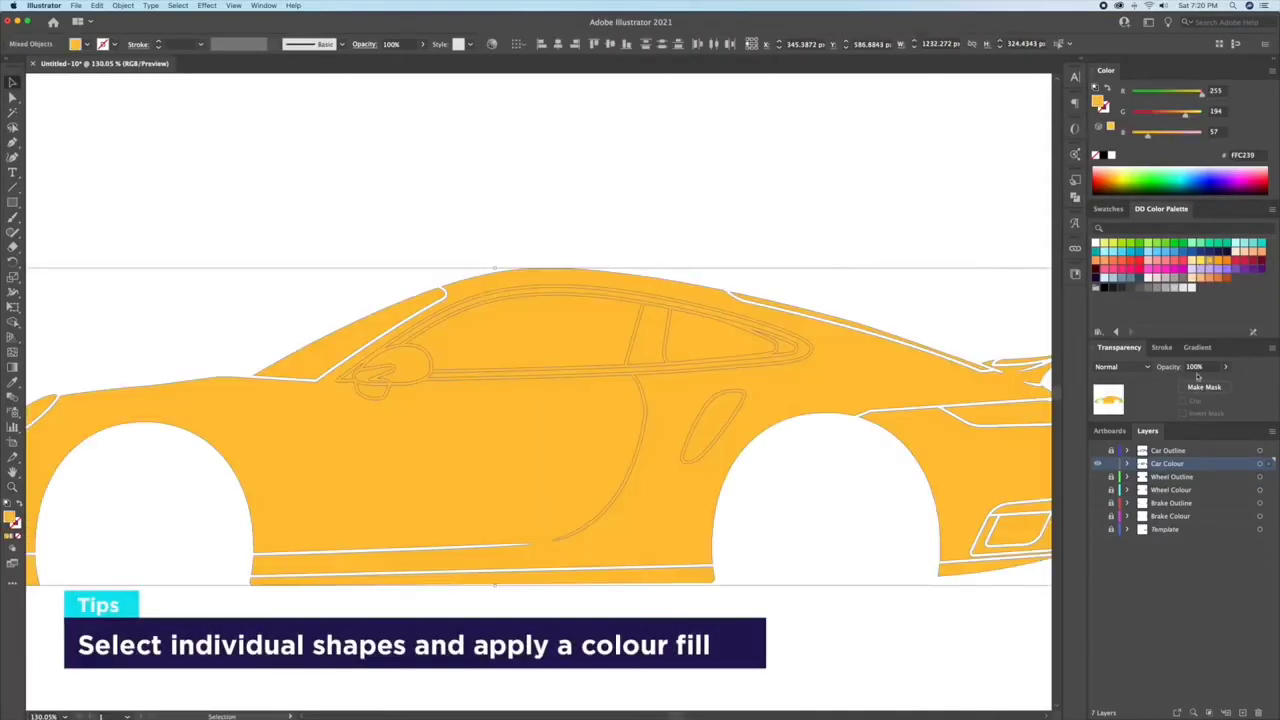
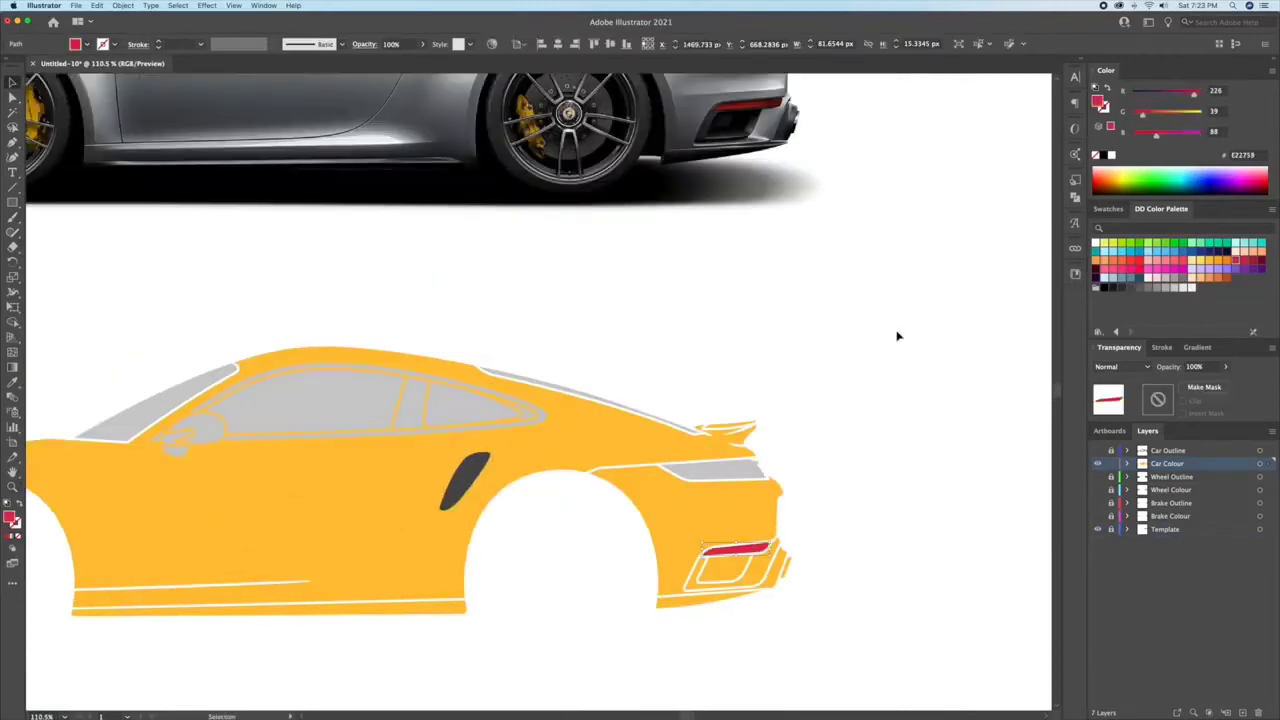
Step: Fill the rear bumper vent, rear lower trim and front bumper intake pieces with near-black, 333333 and 4D4D4D greys
{"action": "left_click", "coordinate": [1113, 289]}
{"action": "left_click", "coordinate": [776, 586]}
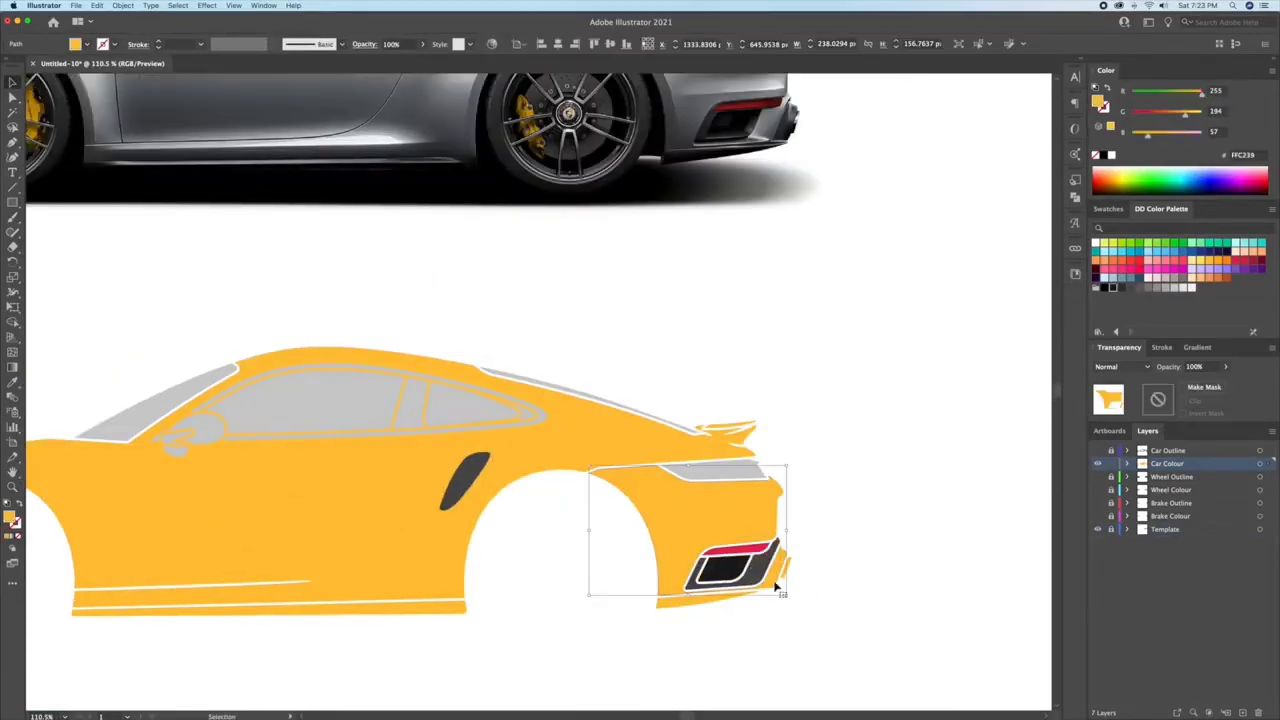
{"action": "left_click", "coordinate": [1122, 288]}
{"action": "left_click", "coordinate": [855, 529]}
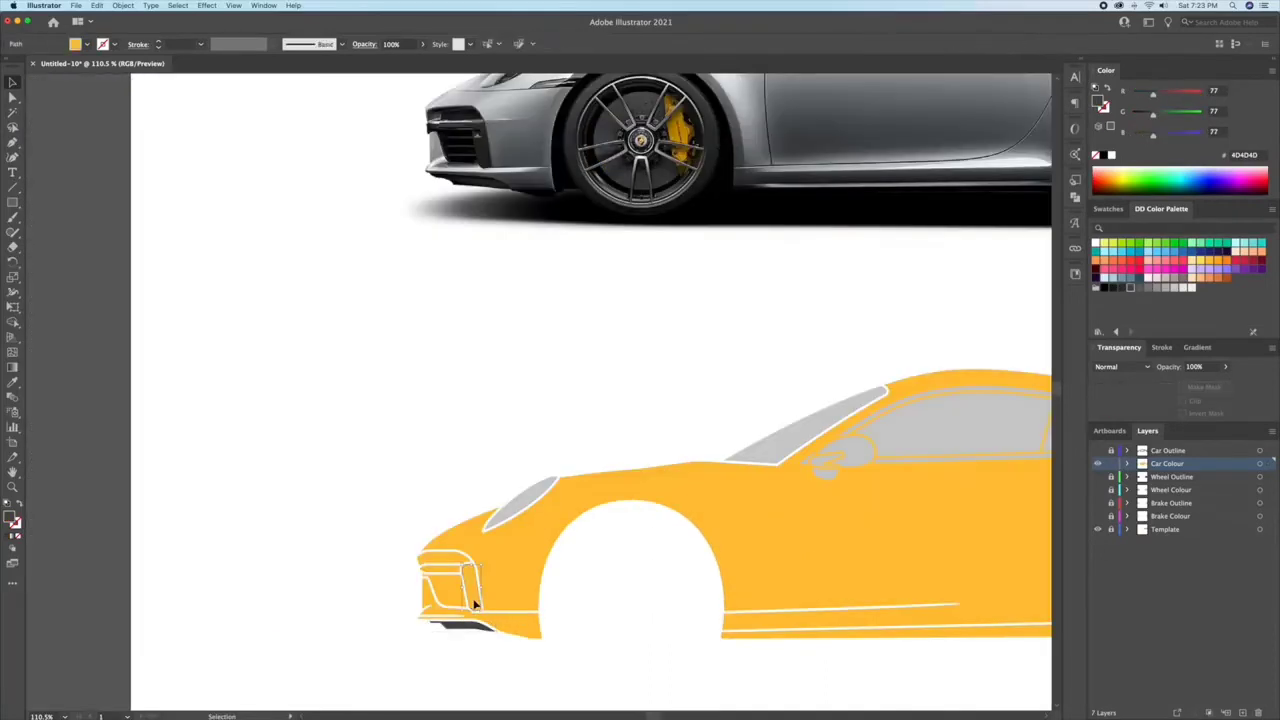
{"action": "left_click", "coordinate": [475, 603]}
{"action": "left_click", "coordinate": [1129, 291]}
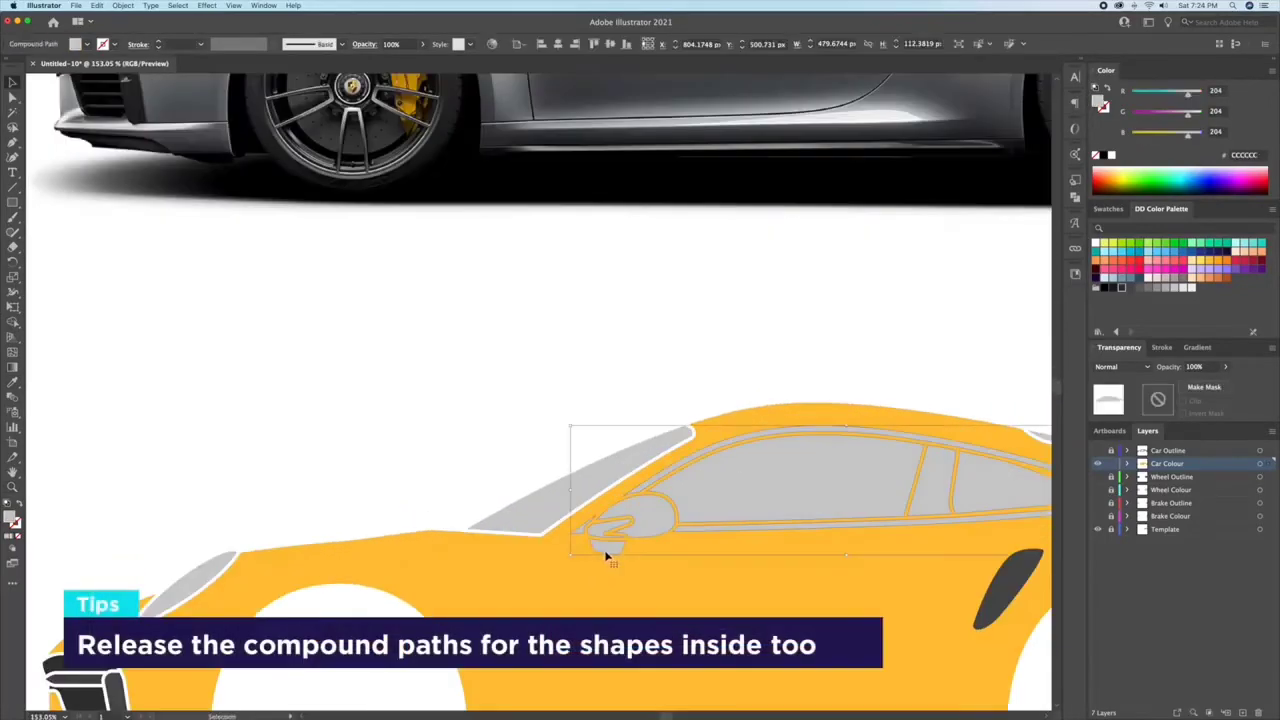
Step: Release the compound path of the side windows and mirror into separate shapes
{"action": "double_click", "coordinate": [606, 553]}
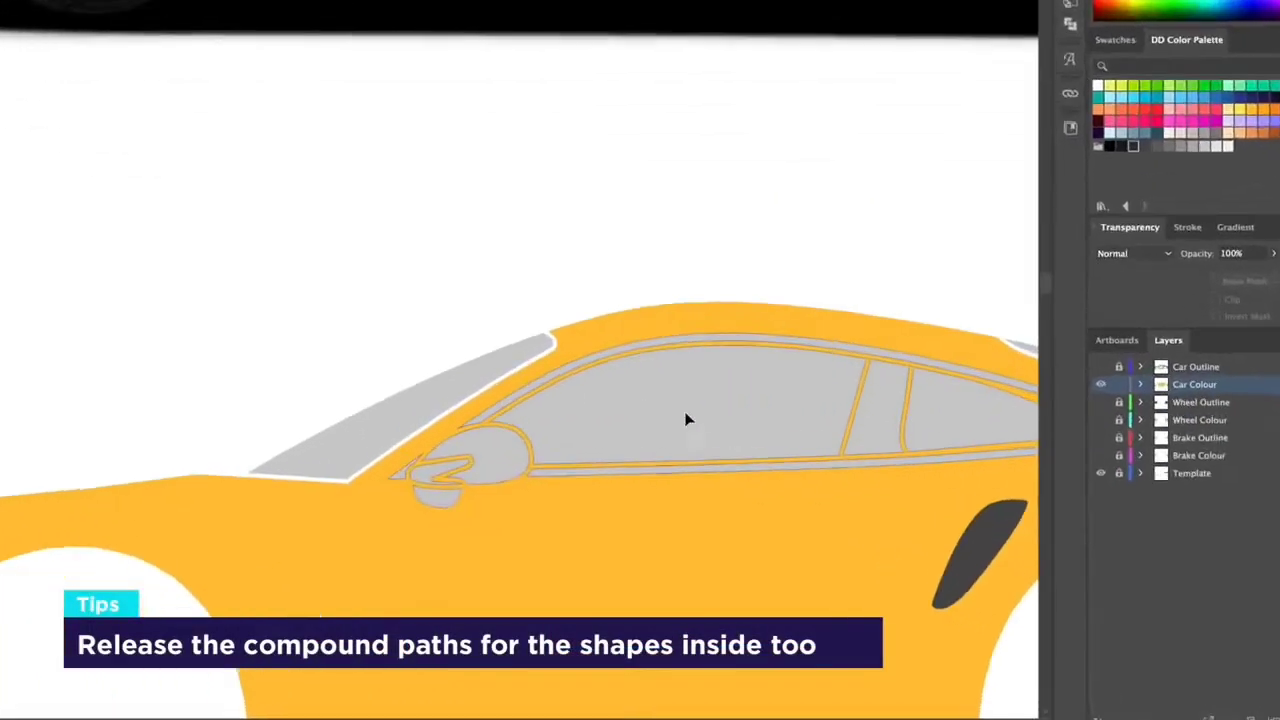
{"action": "right_click", "coordinate": [571, 294]}
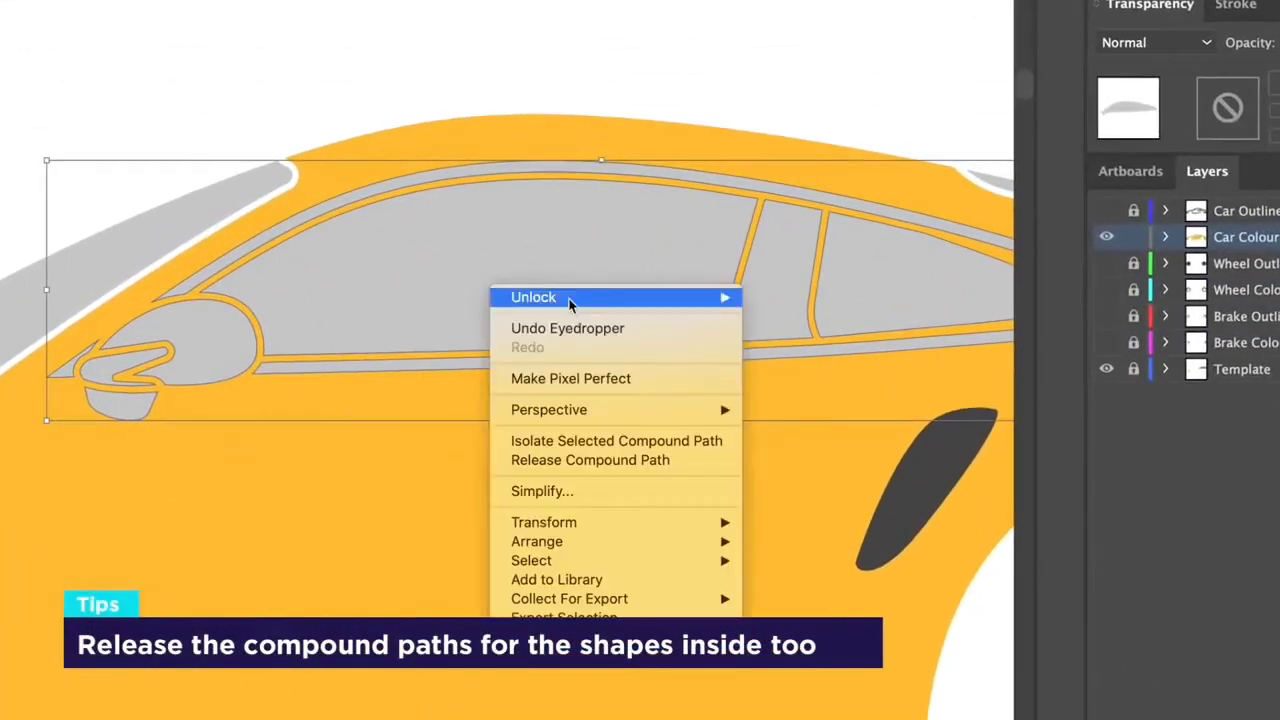
{"action": "left_click", "coordinate": [571, 462]}
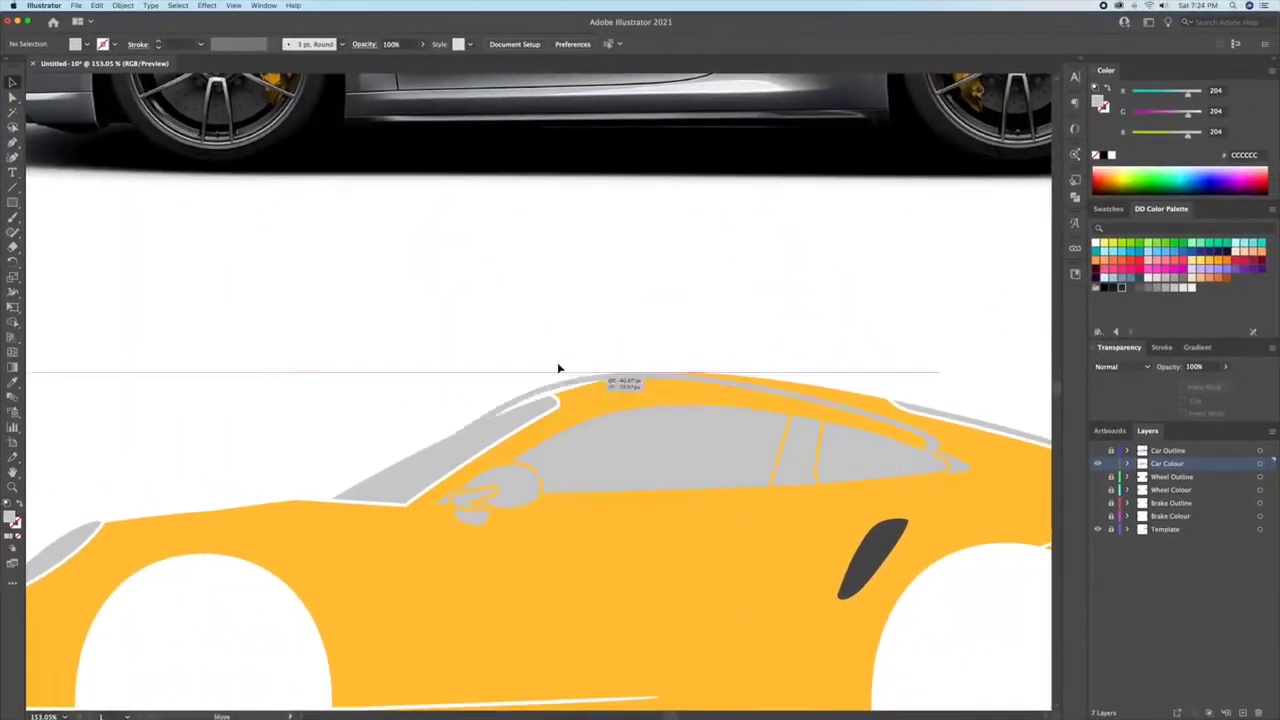
{"action": "left_click_drag", "start_coordinate": [559, 368], "coordinate": [520, 440]}
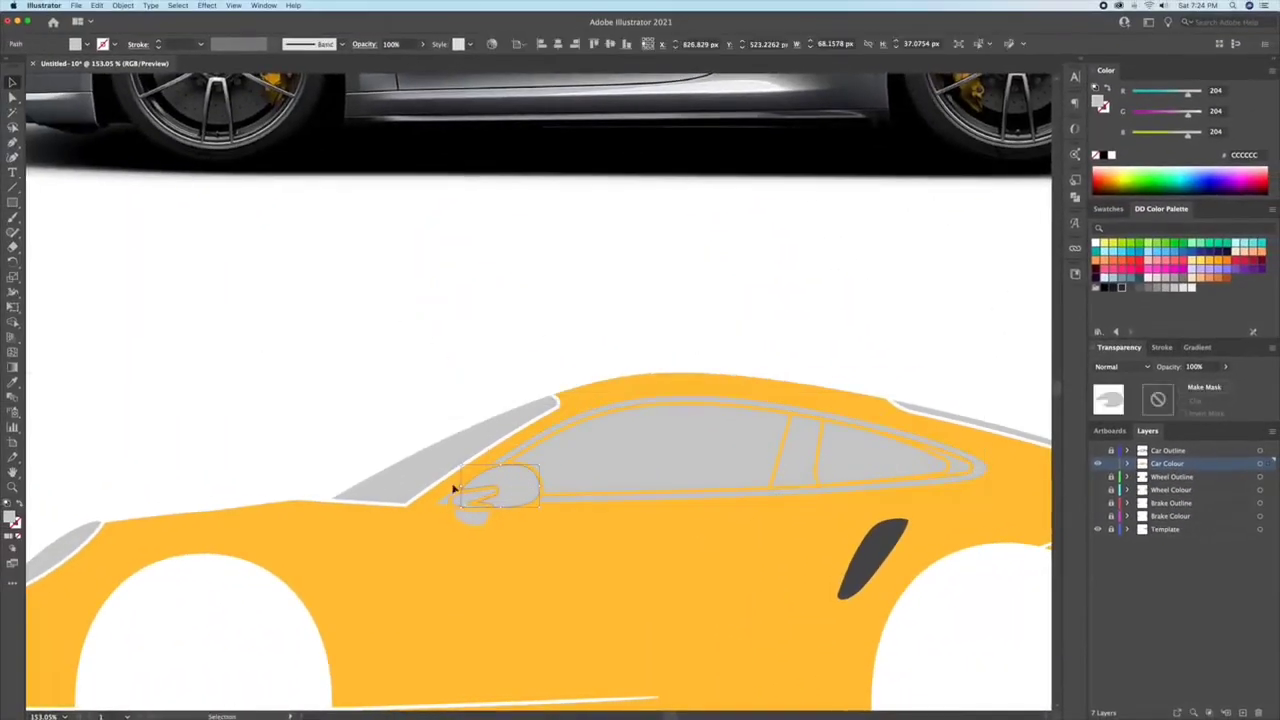
{"action": "key", "text": "super+minus"}
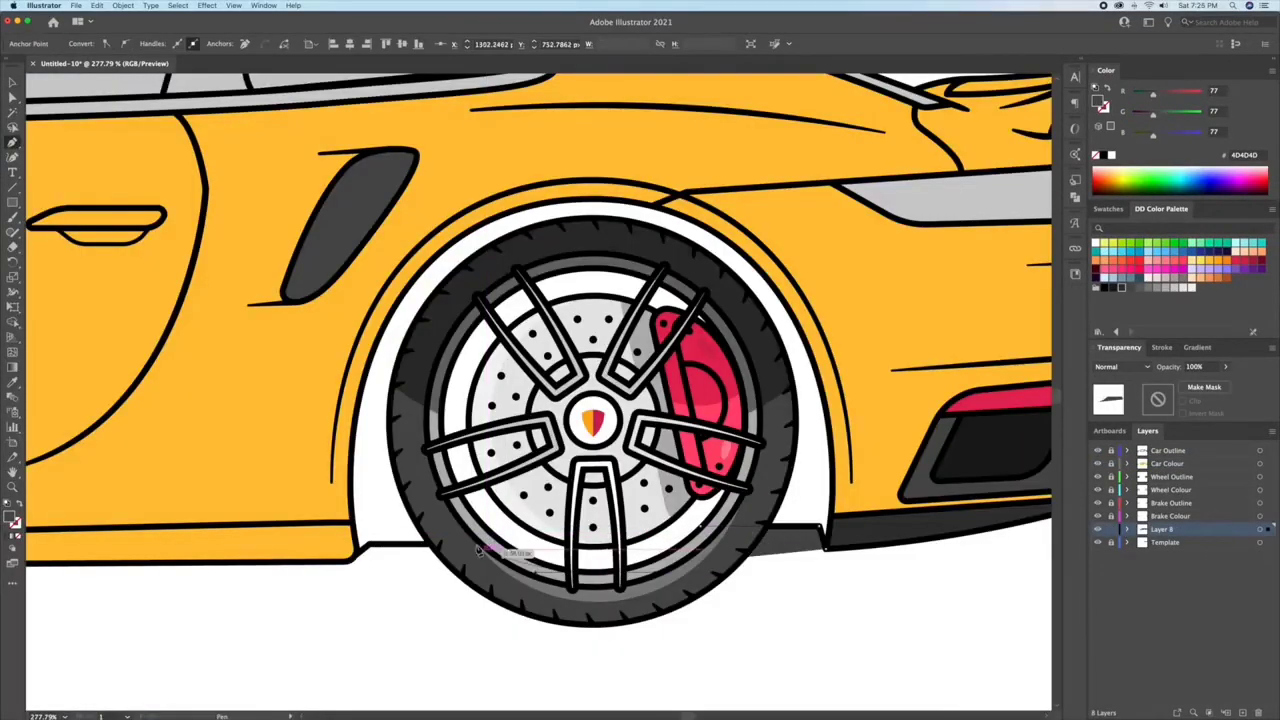
Step: Draw 4D4D4D grey backing shapes inside both wheel arches behind the wheels with the Pen tool, on the layer beneath the brakes
{"action": "left_click", "coordinate": [302, 487]}
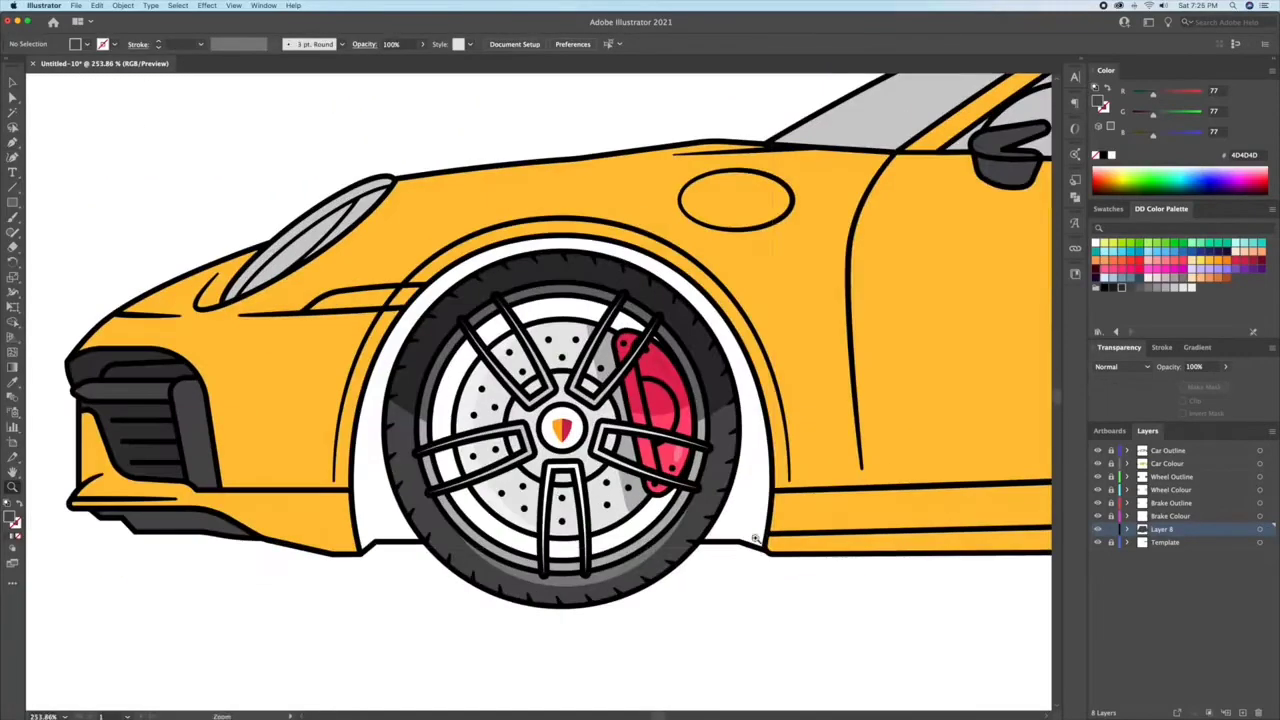
{"action": "left_click", "coordinate": [740, 545]}
{"action": "left_click", "coordinate": [433, 534]}
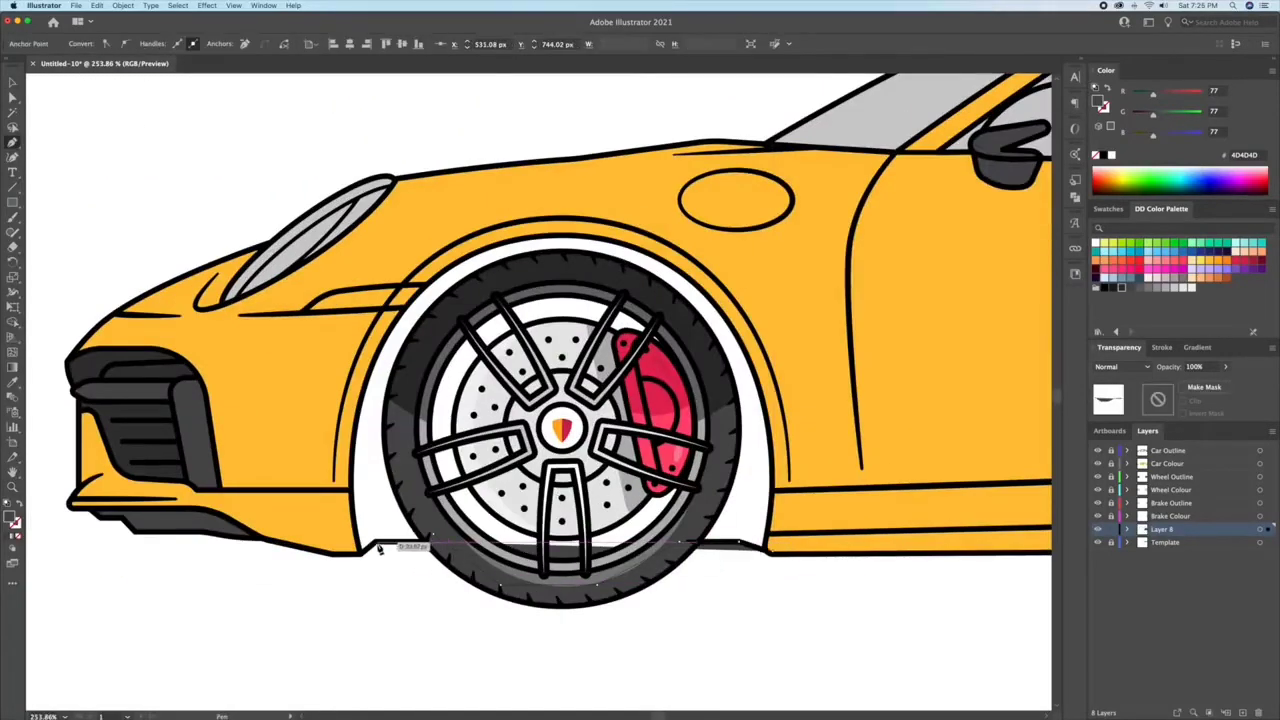
{"action": "left_click", "coordinate": [376, 541]}
{"action": "left_click", "coordinate": [361, 553]}
{"action": "left_click", "coordinate": [314, 519]}
{"action": "left_click", "coordinate": [405, 243]}
{"action": "left_click", "coordinate": [546, 218]}
{"action": "left_click", "coordinate": [774, 219]}
{"action": "left_click", "coordinate": [814, 478]}
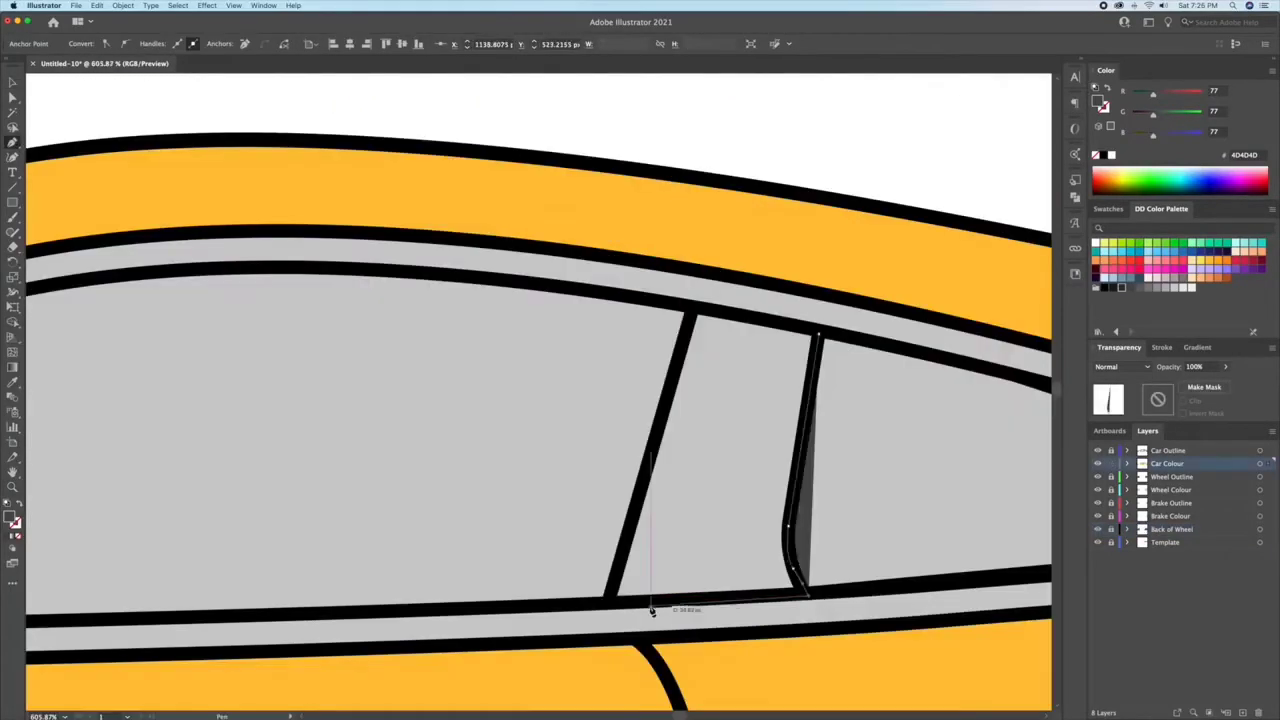
Step: Draw the dark grey 4D4D4D pillar shape between the front and rear side windows with the Pen tool
{"action": "left_click", "coordinate": [700, 318]}
{"action": "left_click", "coordinate": [829, 337]}
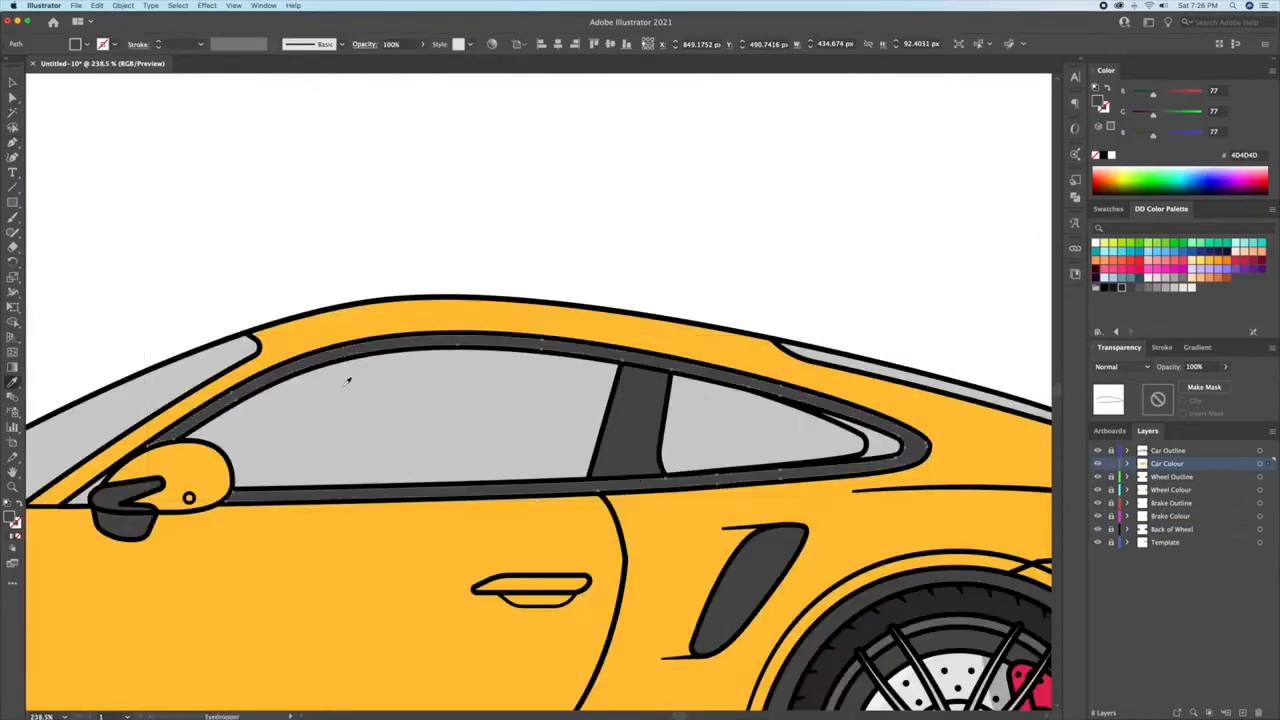
{"action": "key", "text": "v"}
{"action": "left_click", "coordinate": [885, 445]}
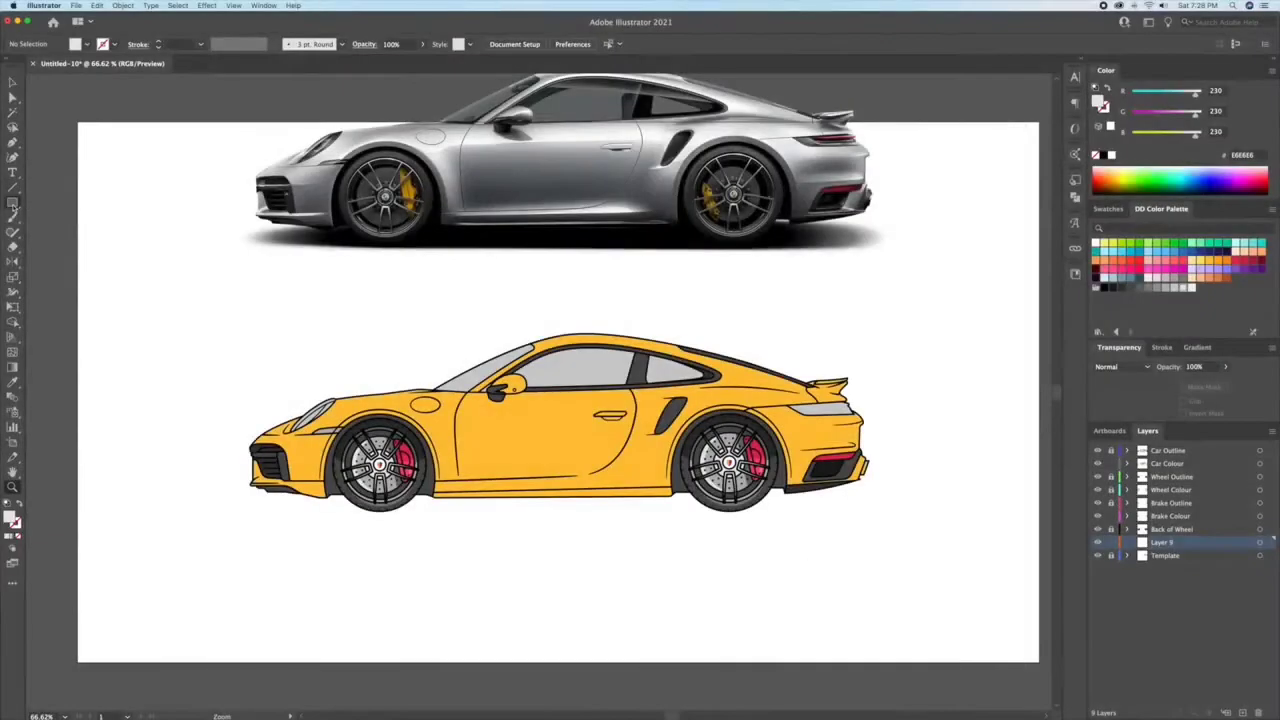
Step: Draw a wide, flat ground-shadow ellipse beneath the car on its own layer and fill it with black
{"action": "left_click_drag", "start_coordinate": [13, 202], "coordinate": [60, 233]}
{"action": "left_click_drag", "start_coordinate": [261, 500], "coordinate": [835, 505]}
{"action": "left_click", "coordinate": [1104, 287]}
{"action": "key", "text": "v"}
{"action": "left_click", "coordinate": [932, 268]}
Step: Recolour the ground-shadow ellipses, giving the inner one a near-black fill and the wider outer one 999999 grey
{"action": "left_click", "coordinate": [700, 511]}
{"action": "left_click", "coordinate": [1113, 287]}
{"action": "left_click", "coordinate": [886, 314]}
{"action": "left_click", "coordinate": [596, 514]}
{"action": "left_click", "coordinate": [1139, 289]}
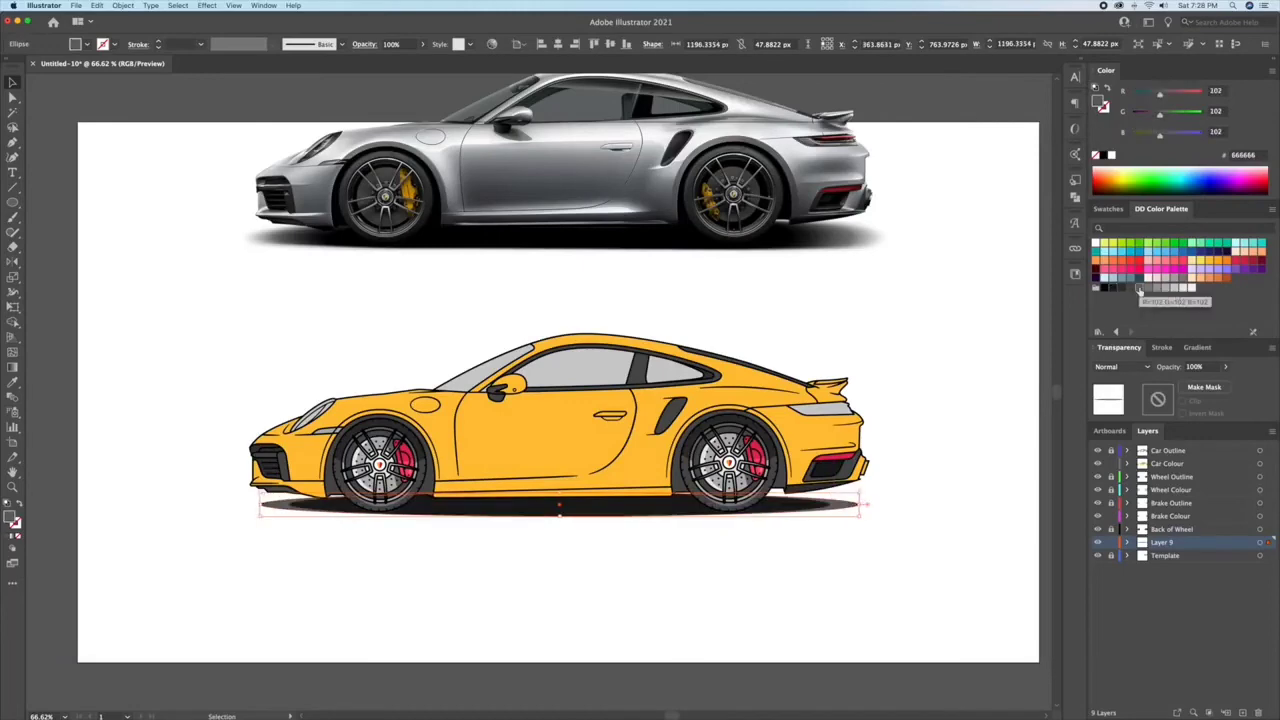
{"action": "left_click", "coordinate": [1157, 289]}
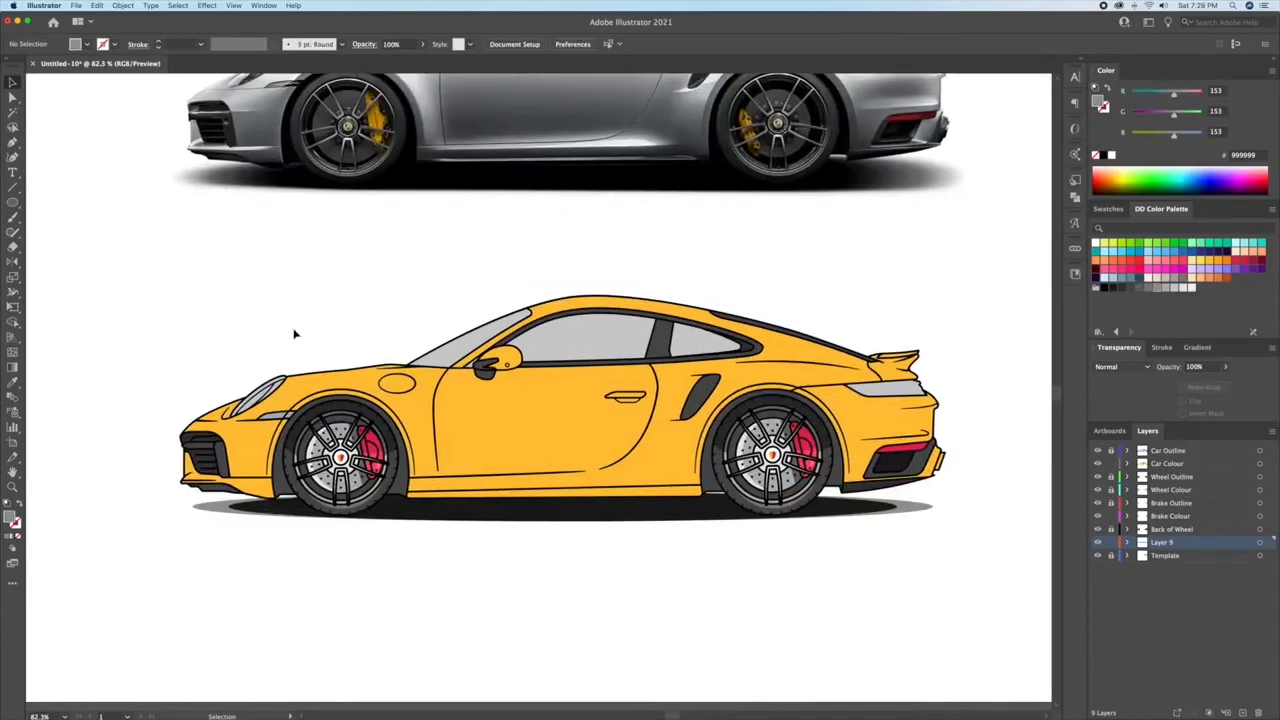
Step: Fill the lower front bumper shape with the darker orange F78F1E
{"action": "key", "text": "z"}
{"action": "left_click_drag", "start_coordinate": [294, 334], "coordinate": [391, 403]}
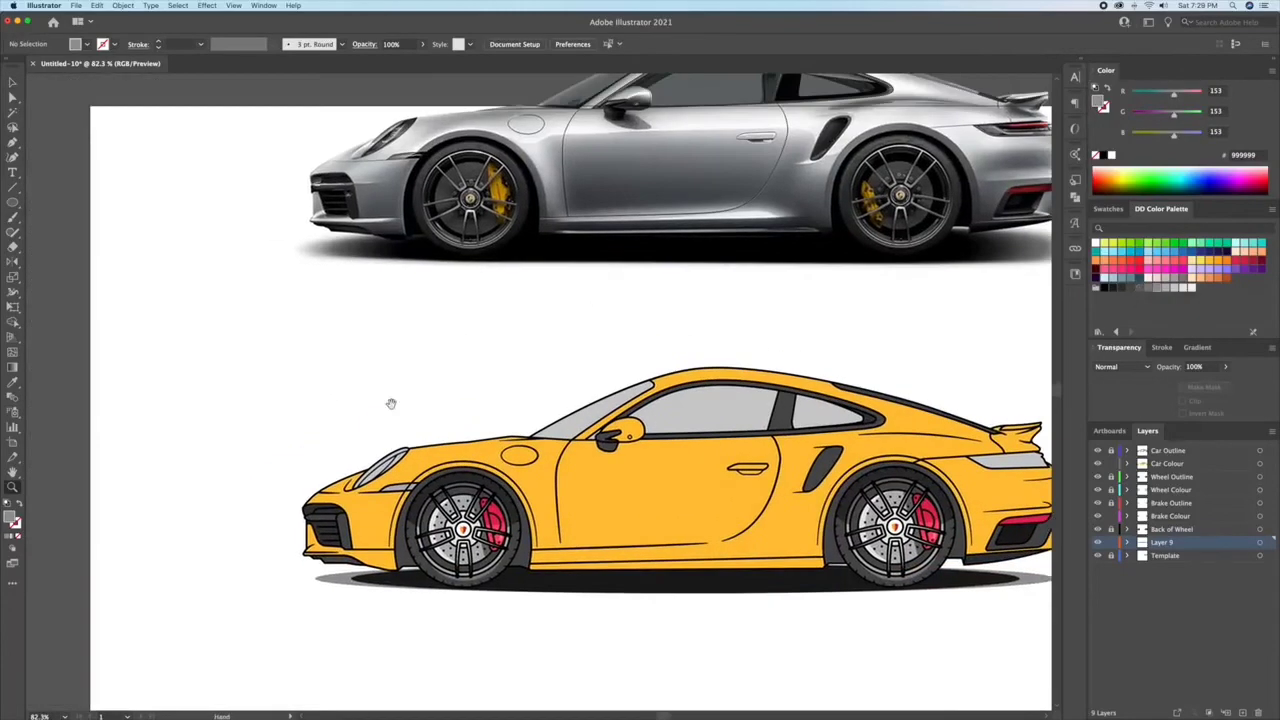
{"action": "left_click_drag", "start_coordinate": [560, 390], "coordinate": [484, 410]}
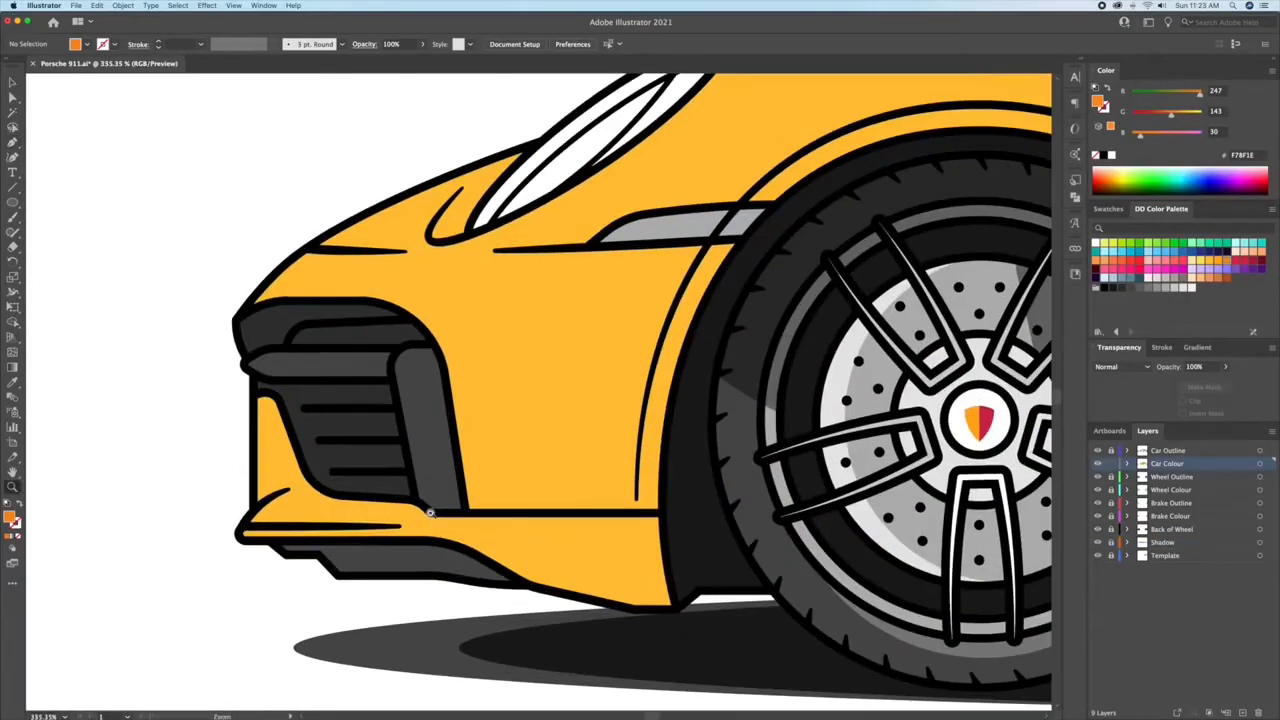
{"action": "left_click", "coordinate": [553, 527]}
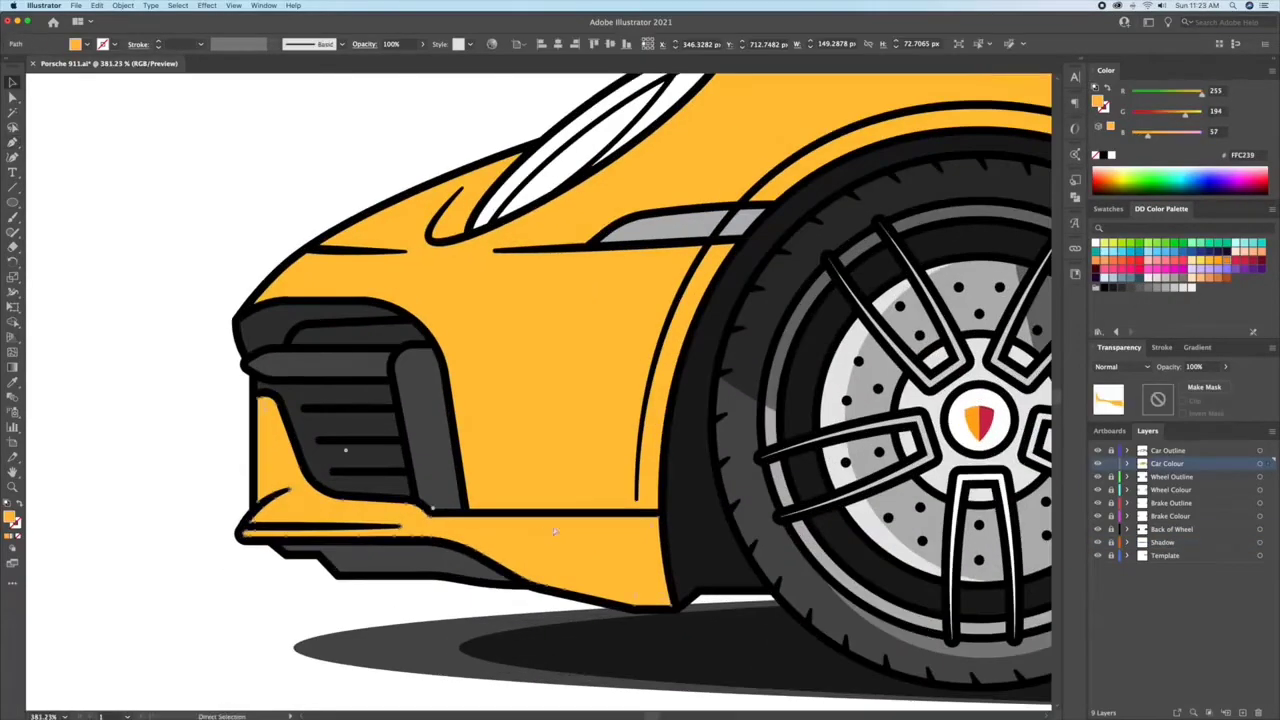
{"action": "left_click", "coordinate": [1226, 263]}
{"action": "left_click", "coordinate": [140, 283]}
Step: Draw a small F78F1E shadow shape in the curved recess beside the headlight's lower tip with the Pen tool
{"action": "key", "text": "z"}
{"action": "left_click_drag", "start_coordinate": [370, 230], "coordinate": [412, 234]}
{"action": "key", "text": "p"}
{"action": "left_click", "coordinate": [486, 184]}
{"action": "left_click_drag", "start_coordinate": [508, 218], "coordinate": [541, 213]}
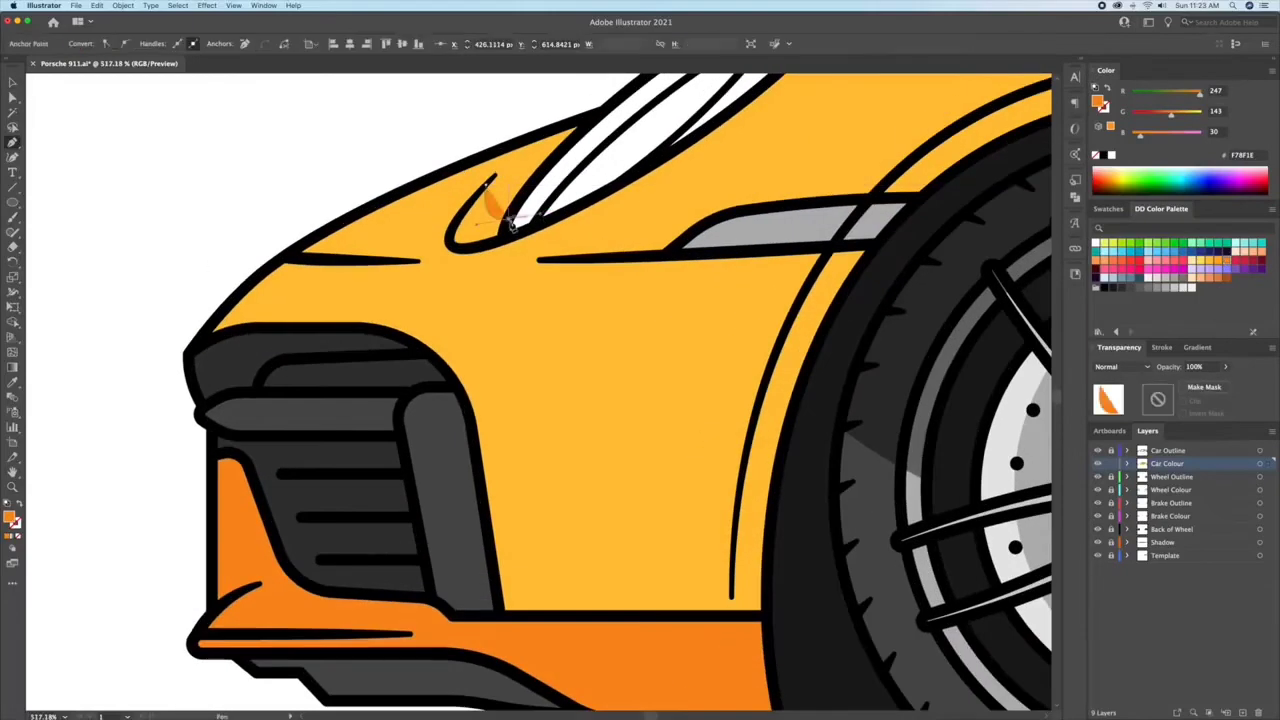
{"action": "key", "text": "super+z"}
{"action": "left_click", "coordinate": [503, 238]}
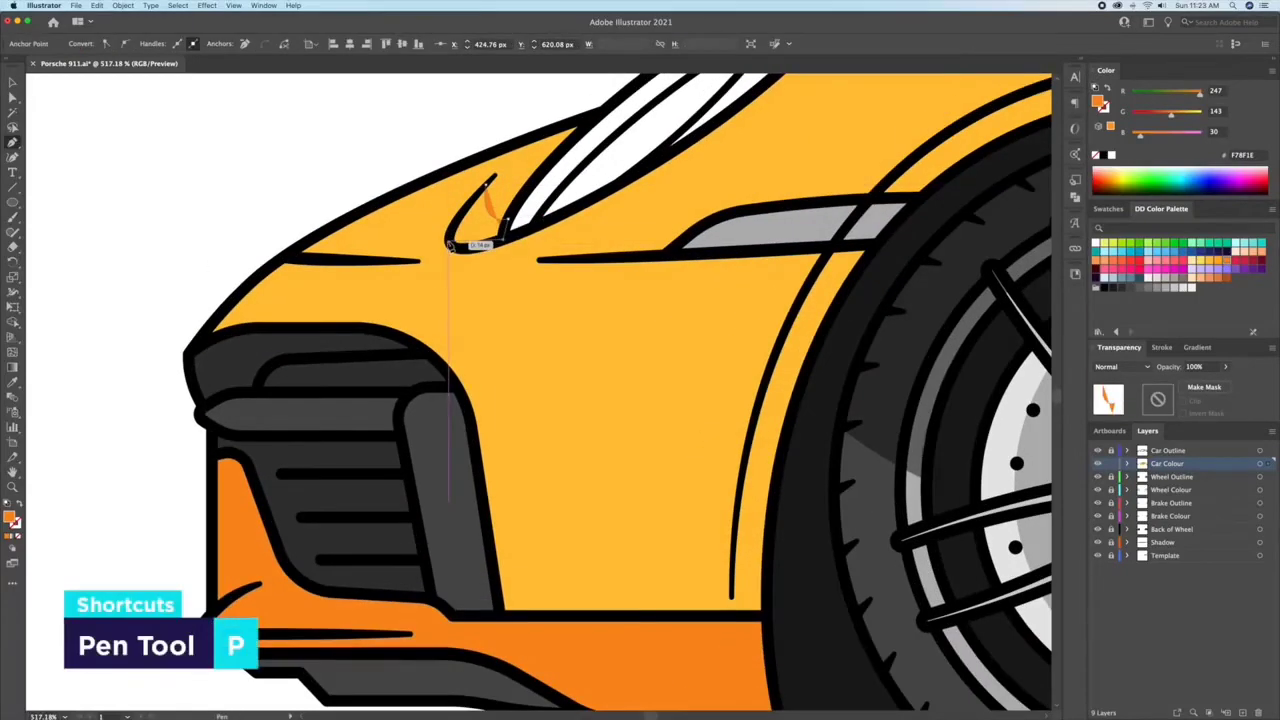
{"action": "left_click", "coordinate": [486, 184]}
{"action": "left_click", "coordinate": [289, 160], "text": "super"}
{"action": "left_click_drag", "start_coordinate": [388, 164], "coordinate": [287, 160]}
Step: Draw an F78F1E shadow shape with the Pen tool across the front bumper's side, from the grille edge to the front wheel arch
{"action": "key", "text": "z"}
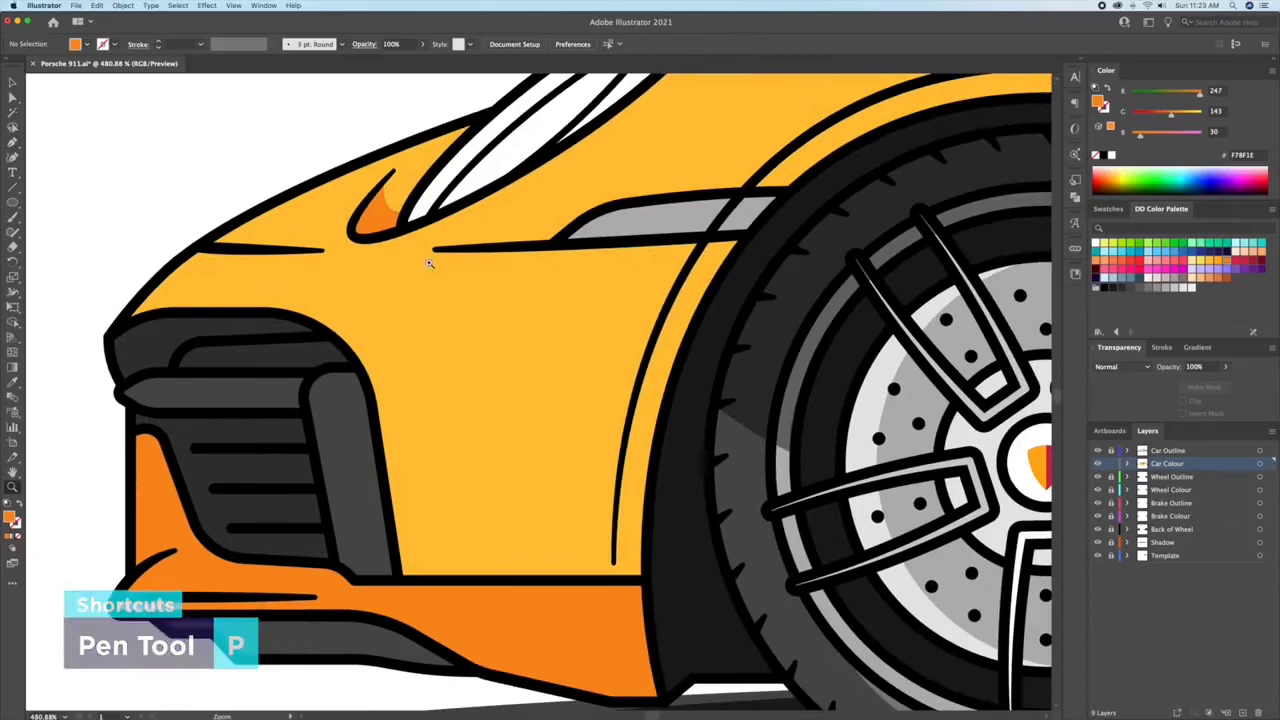
{"action": "key", "text": "p"}
{"action": "left_click", "coordinate": [364, 368]}
{"action": "left_click", "coordinate": [430, 414]}
{"action": "left_click", "coordinate": [629, 414]}
{"action": "left_click_drag", "start_coordinate": [711, 244], "coordinate": [429, 419]}
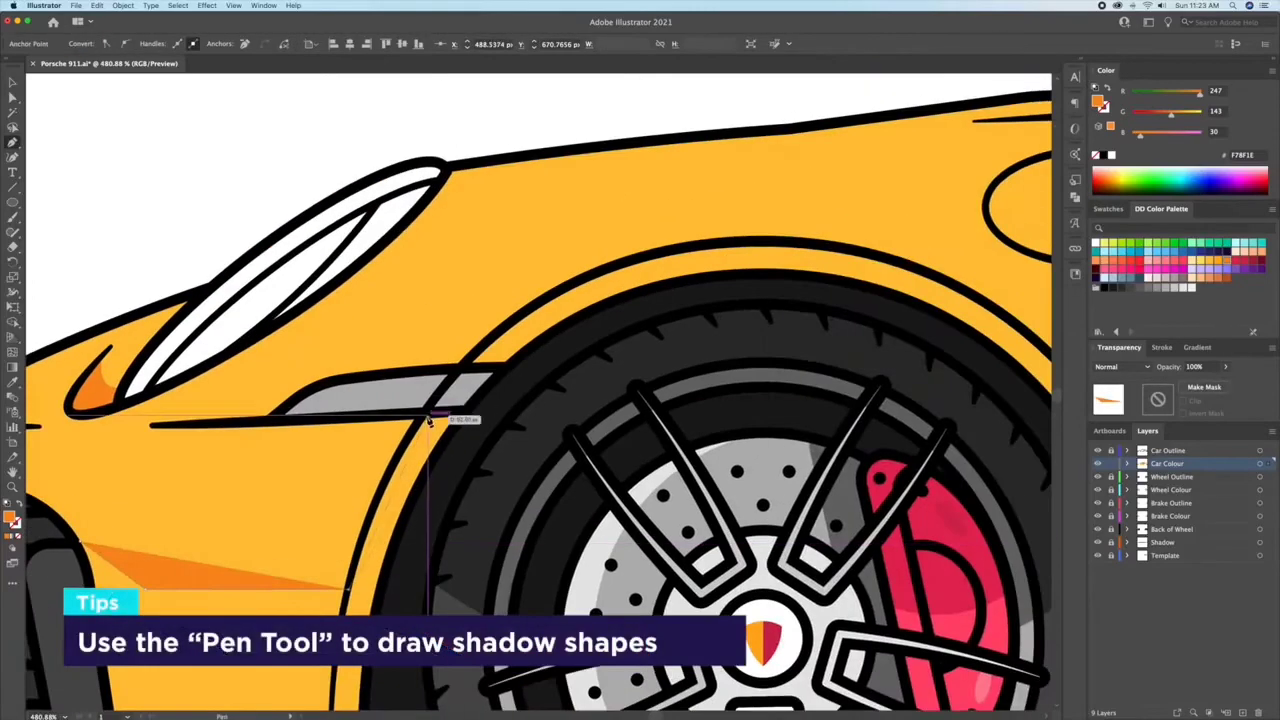
{"action": "left_click", "coordinate": [427, 414]}
{"action": "left_click", "coordinate": [462, 411]}
{"action": "left_click_drag", "start_coordinate": [494, 473], "coordinate": [694, 334]}
{"action": "left_click", "coordinate": [707, 305]}
{"action": "left_click", "coordinate": [617, 538]}
{"action": "left_click", "coordinate": [586, 600]}
{"action": "left_click", "coordinate": [563, 617]}
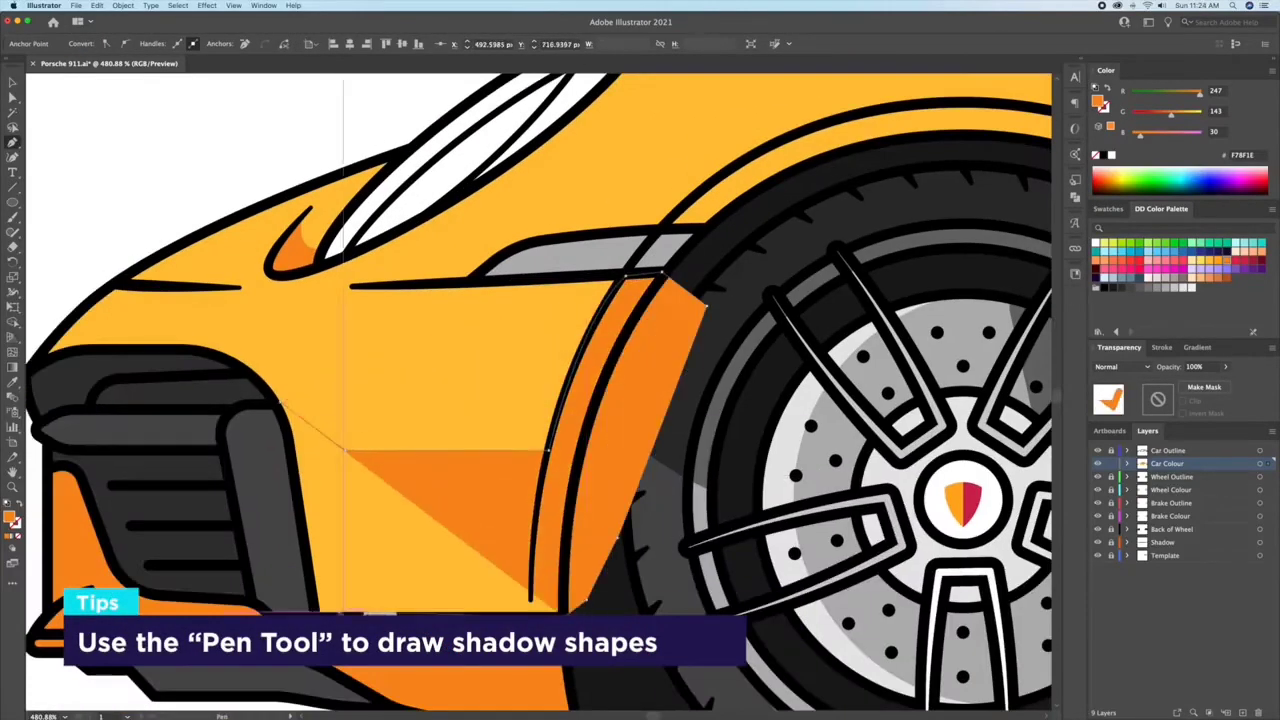
{"action": "left_click", "coordinate": [316, 615]}
{"action": "left_click", "coordinate": [292, 449]}
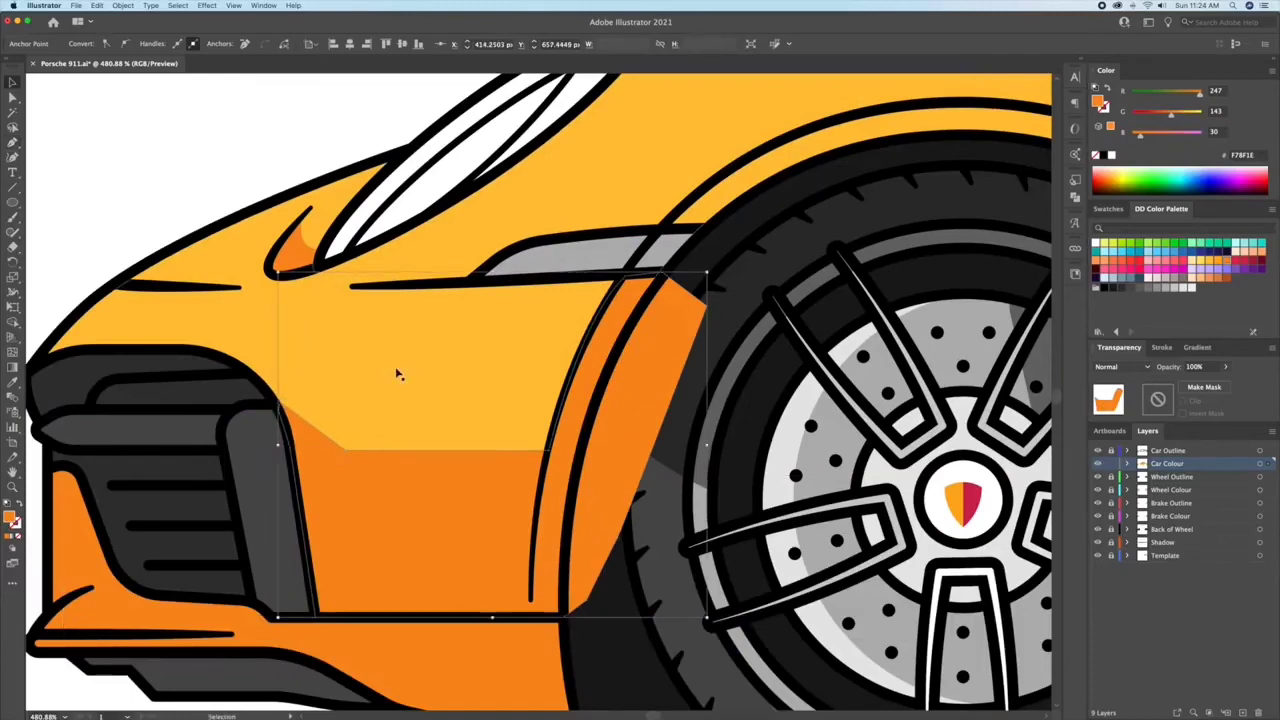
Step: Trim the part of the bumper shadow that overlaps the front wheel with the Shape Builder
{"action": "key", "text": "shift+m"}
{"action": "left_click", "coordinate": [652, 402], "text": "alt"}
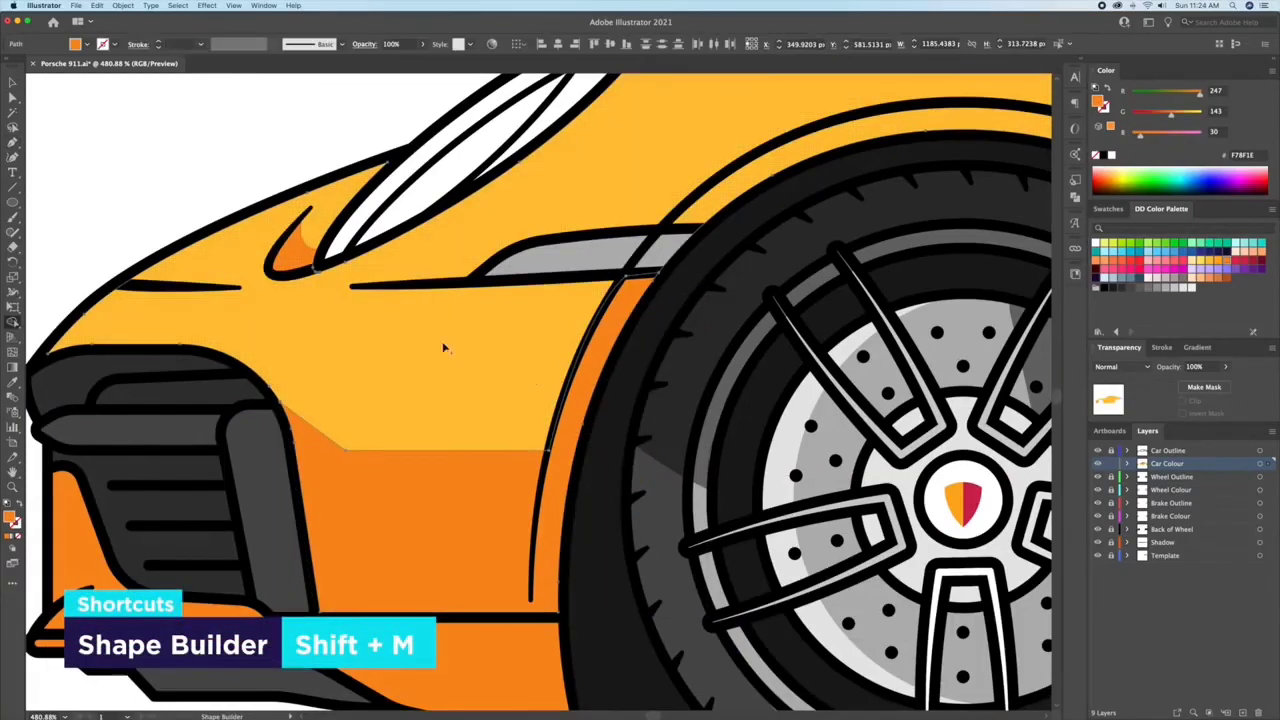
{"action": "left_click", "coordinate": [146, 193]}
Step: Start the body-side shadow with the Pen tool, tracing over the front wheel arch and curving across the fender towards the door
{"action": "key", "text": "p"}
{"action": "left_click", "coordinate": [668, 222]}
{"action": "scroll", "coordinate": [668, 222], "scroll_direction": "right", "scroll_amount": 5}
{"action": "left_click_drag", "start_coordinate": [461, 209], "coordinate": [669, 197]}
{"action": "scroll", "coordinate": [669, 197], "scroll_direction": "right", "scroll_amount": 4}
{"action": "left_click_drag", "start_coordinate": [453, 291], "coordinate": [487, 348]}
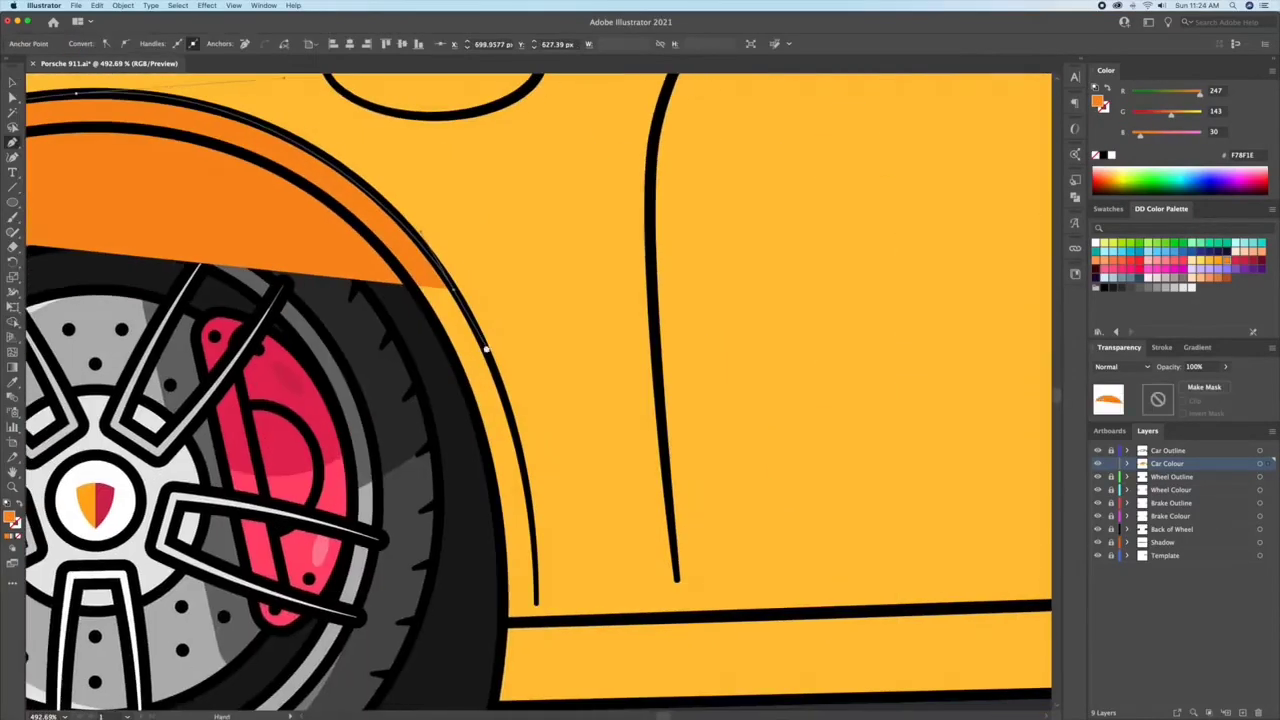
{"action": "key", "text": "super+z"}
{"action": "left_click_drag", "start_coordinate": [414, 237], "coordinate": [443, 269]}
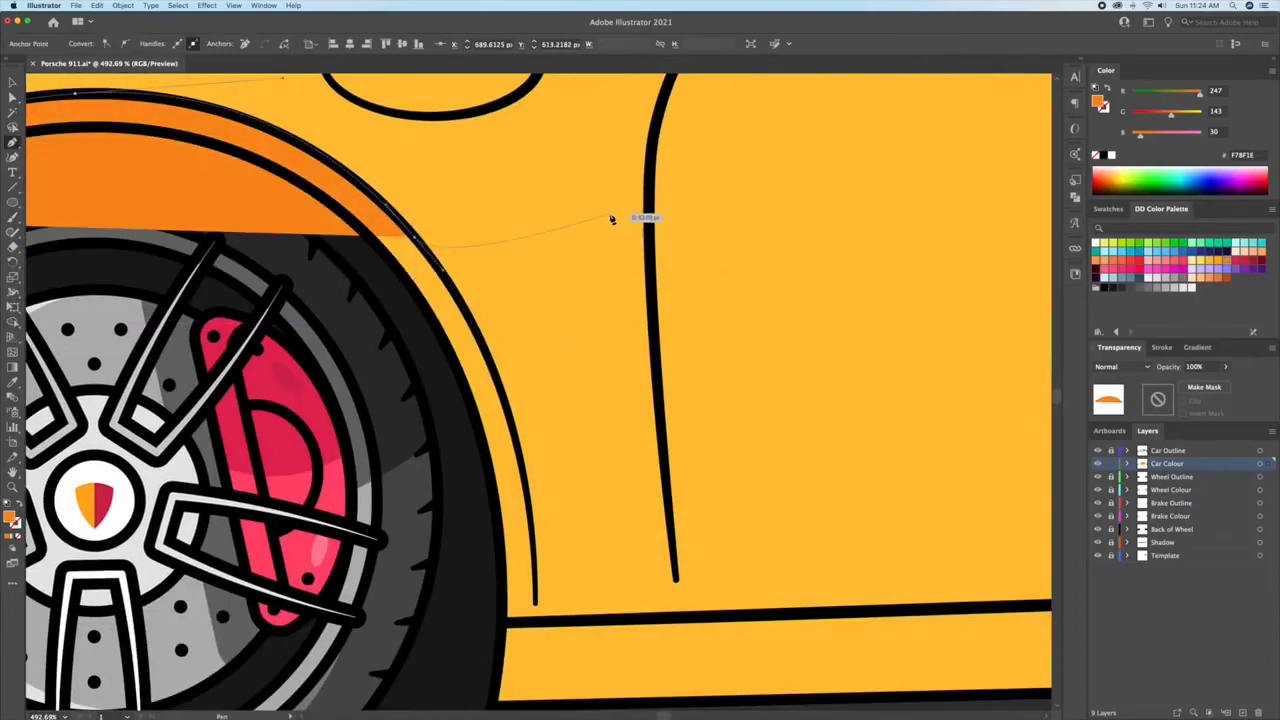
{"action": "left_click_drag", "start_coordinate": [609, 214], "coordinate": [295, 285]}
{"action": "key", "text": "super+space"}
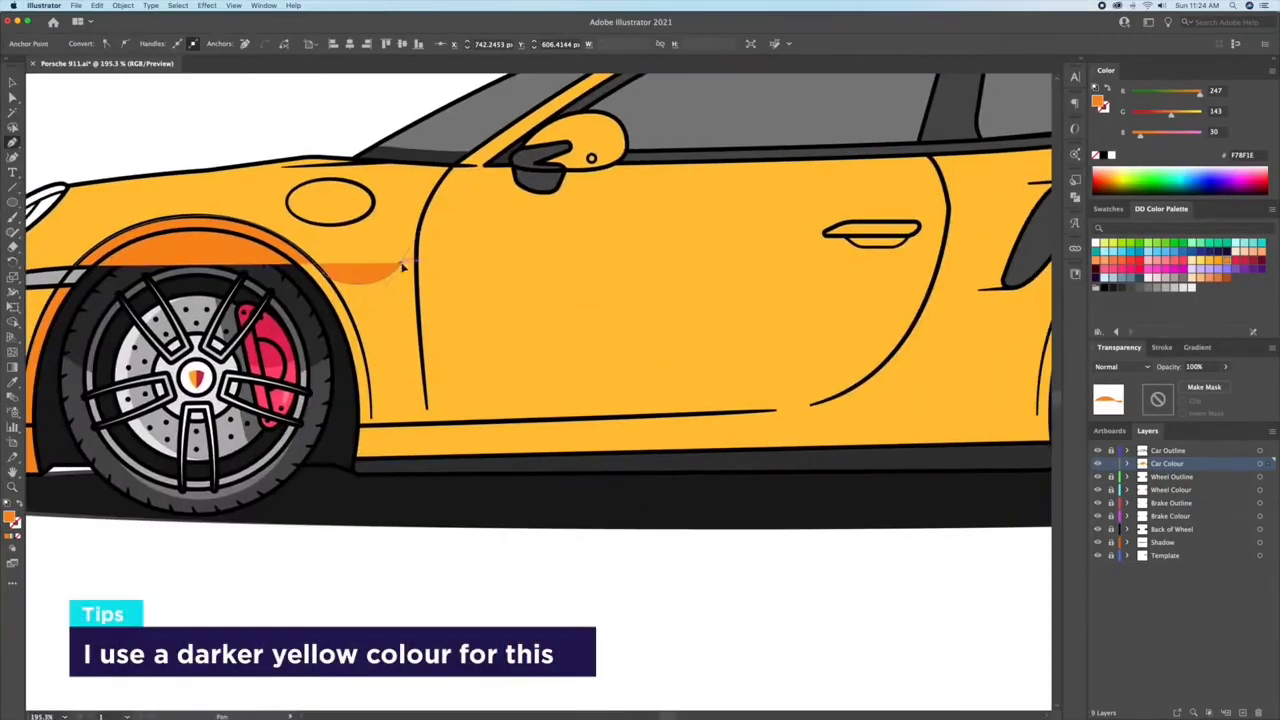
Step: Continue the body-side shadow outline across the door, around the side air intake and over the rear wheel arch
{"action": "scroll", "coordinate": [403, 266], "scroll_direction": "right", "scroll_amount": 5}
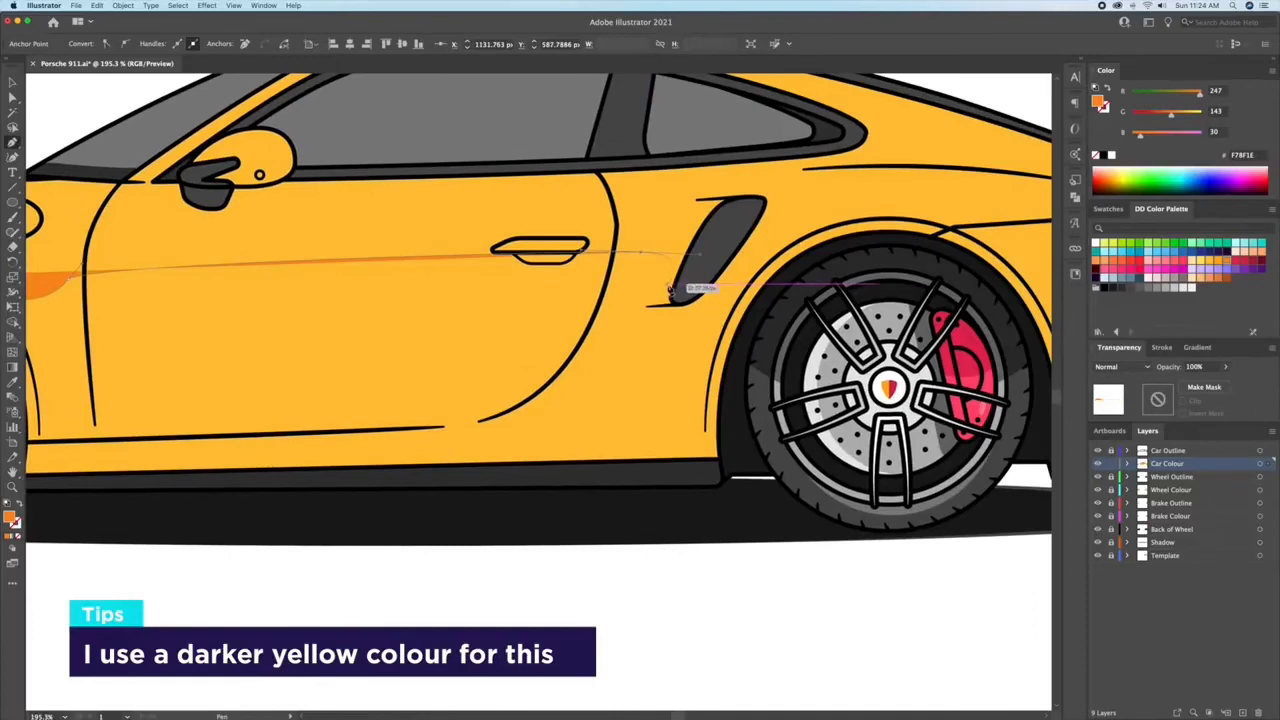
{"action": "left_click", "coordinate": [674, 289]}
{"action": "left_click", "coordinate": [606, 314]}
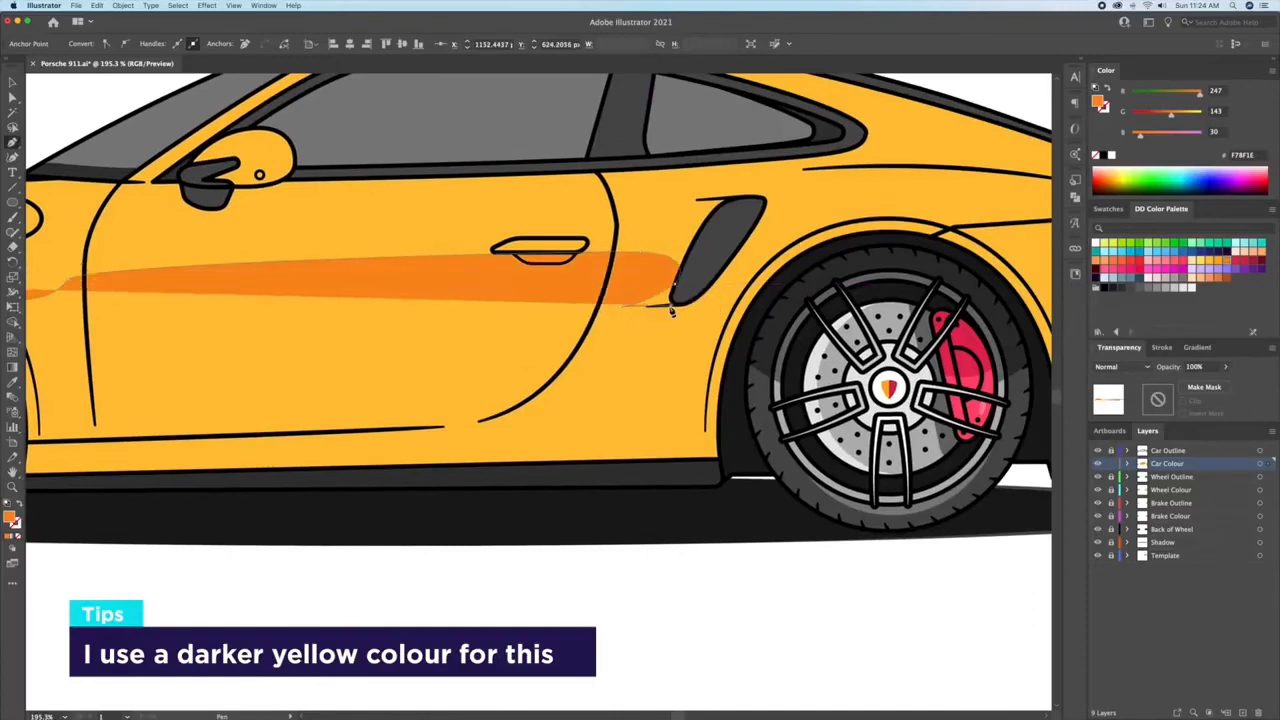
{"action": "left_click_drag", "start_coordinate": [697, 298], "coordinate": [823, 252]}
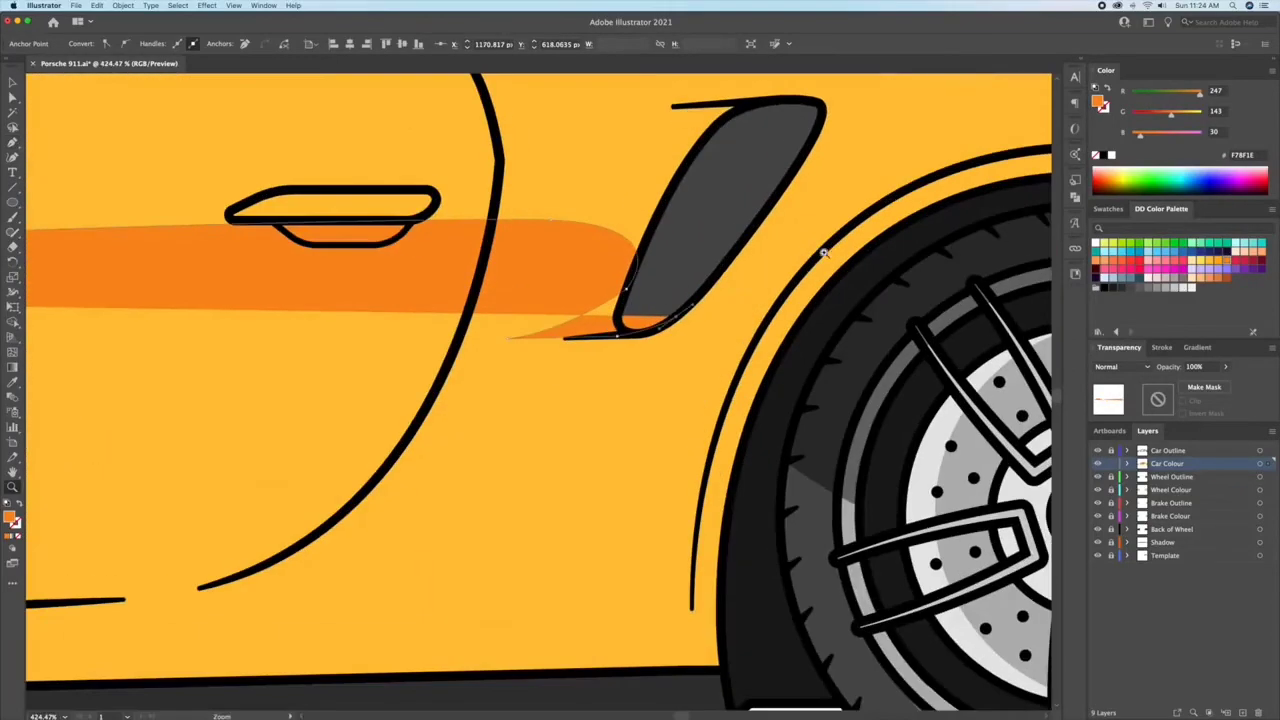
{"action": "left_click", "coordinate": [758, 232]}
{"action": "scroll", "coordinate": [916, 240], "scroll_direction": "right", "scroll_amount": 5}
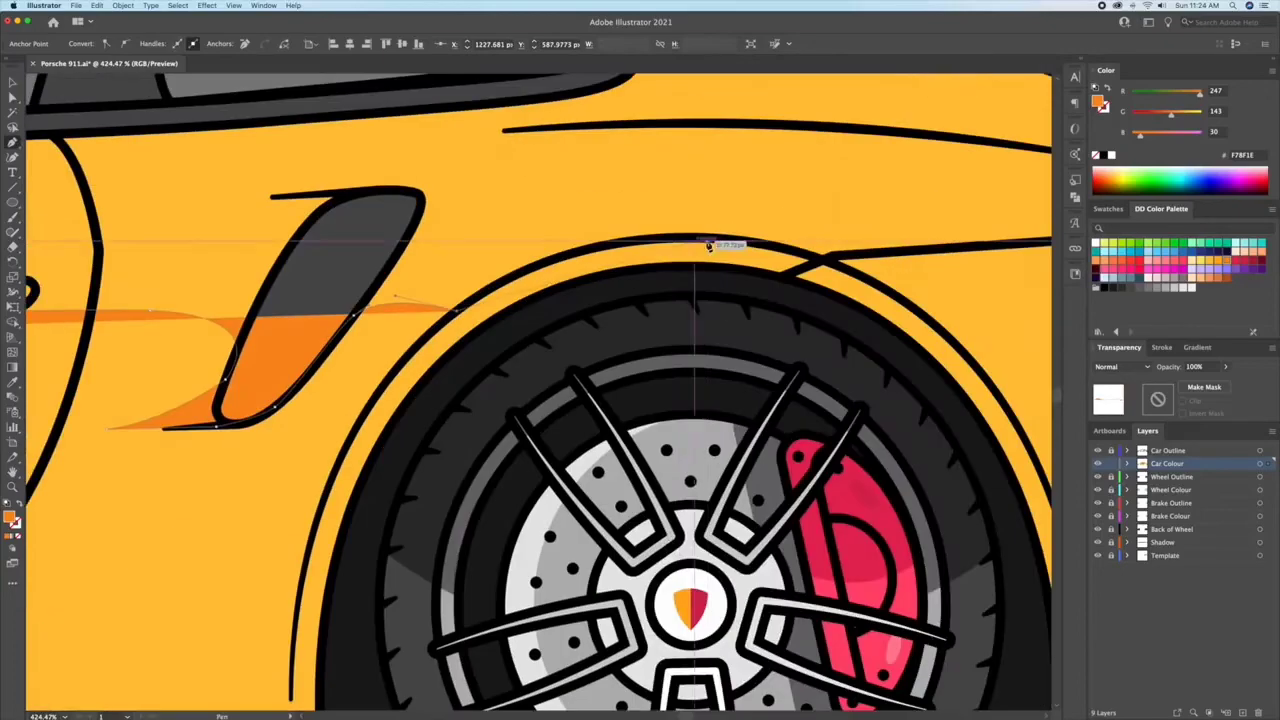
{"action": "left_click_drag", "start_coordinate": [814, 240], "coordinate": [813, 238]}
{"action": "left_click", "coordinate": [811, 243]}
{"action": "left_click", "coordinate": [789, 279]}
Step: Run the body-side shadow outline back along the lower sill and close it at the front wheel arch
{"action": "scroll", "coordinate": [789, 280], "scroll_direction": "down", "scroll_amount": 5}
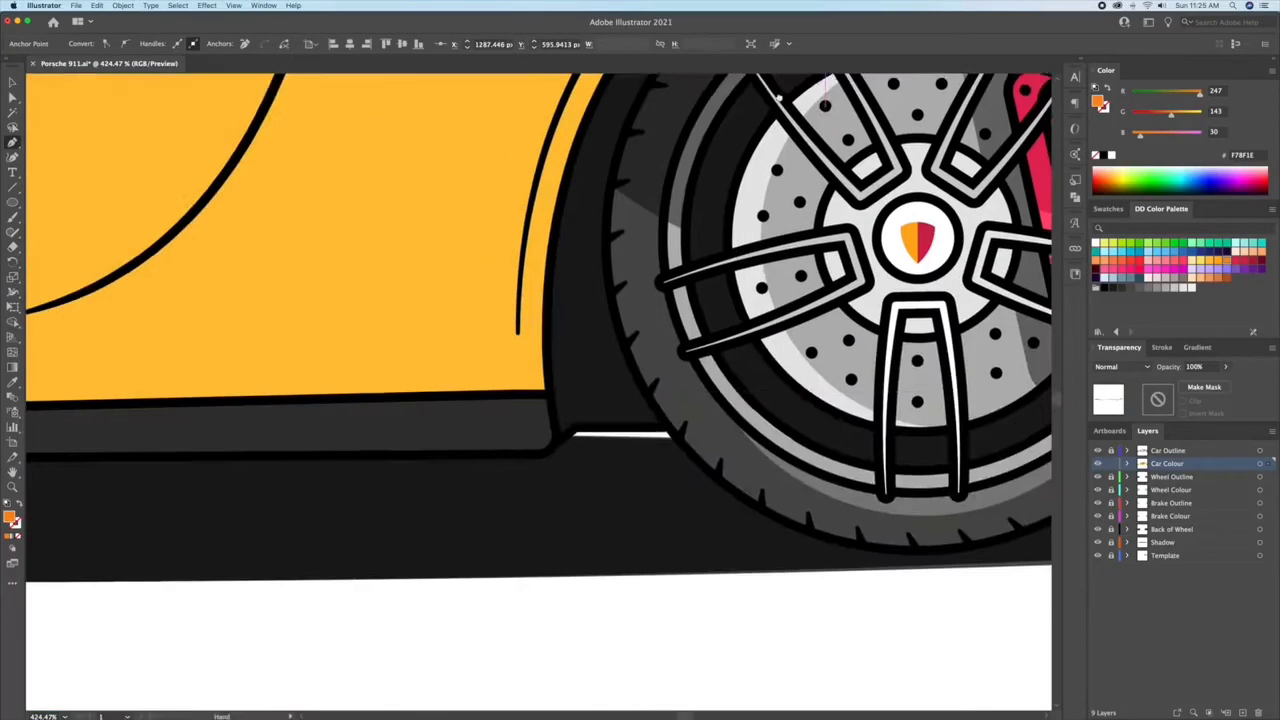
{"action": "left_click", "coordinate": [596, 435]}
{"action": "scroll", "coordinate": [590, 437], "scroll_direction": "left", "scroll_amount": 8}
{"action": "scroll", "coordinate": [420, 453], "scroll_direction": "left", "scroll_amount": 10}
{"action": "scroll", "coordinate": [389, 437], "scroll_direction": "up", "scroll_amount": 6}
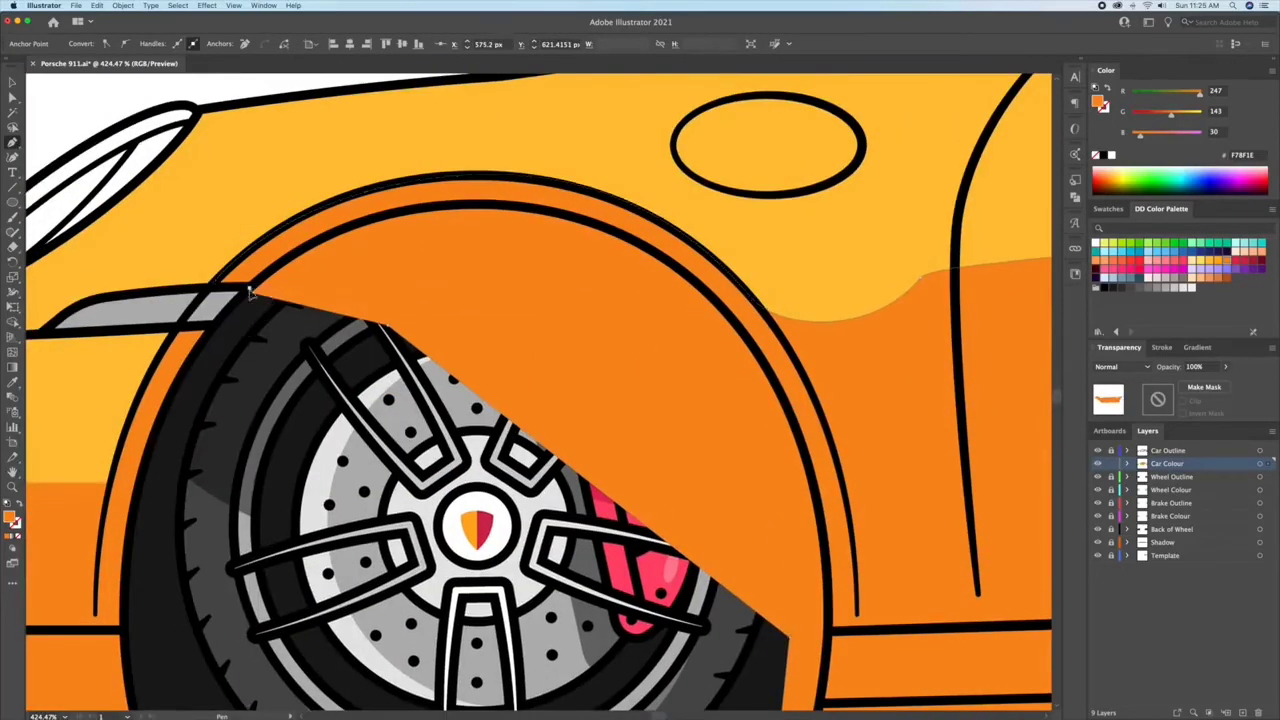
{"action": "scroll", "coordinate": [200, 290], "scroll_direction": "up", "scroll_amount": 5}
{"action": "scroll", "coordinate": [272, 257], "scroll_direction": "down", "scroll_amount": 10}
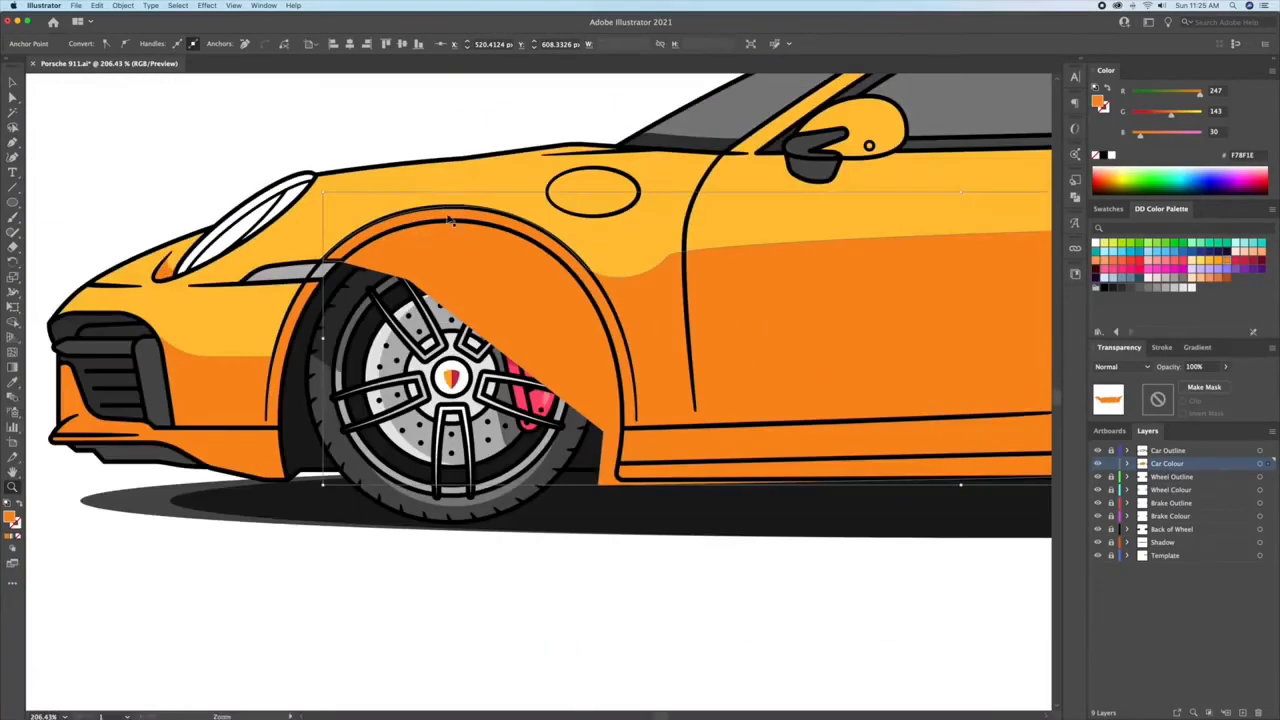
{"action": "key", "text": "v"}
{"action": "left_click", "coordinate": [457, 187], "text": "shift"}
{"action": "left_click", "coordinate": [634, 546]}
Step: Draw an ellipse about 65 by 19 px below the side mirror and match its fill to the orange body shadow
{"action": "scroll", "coordinate": [871, 135], "scroll_direction": "up", "scroll_amount": 4}
{"action": "key", "text": "l"}
{"action": "left_click_drag", "start_coordinate": [400, 364], "coordinate": [633, 430]}
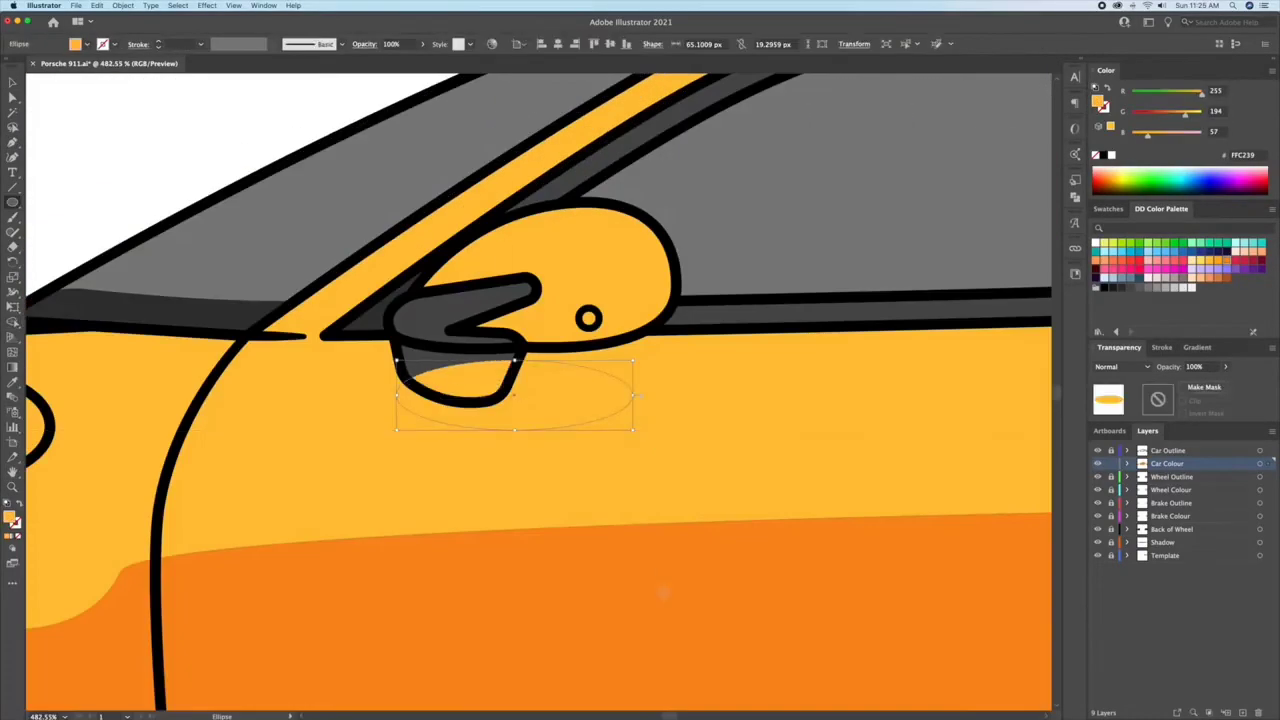
{"action": "key", "text": "i"}
{"action": "left_click", "coordinate": [617, 572]}
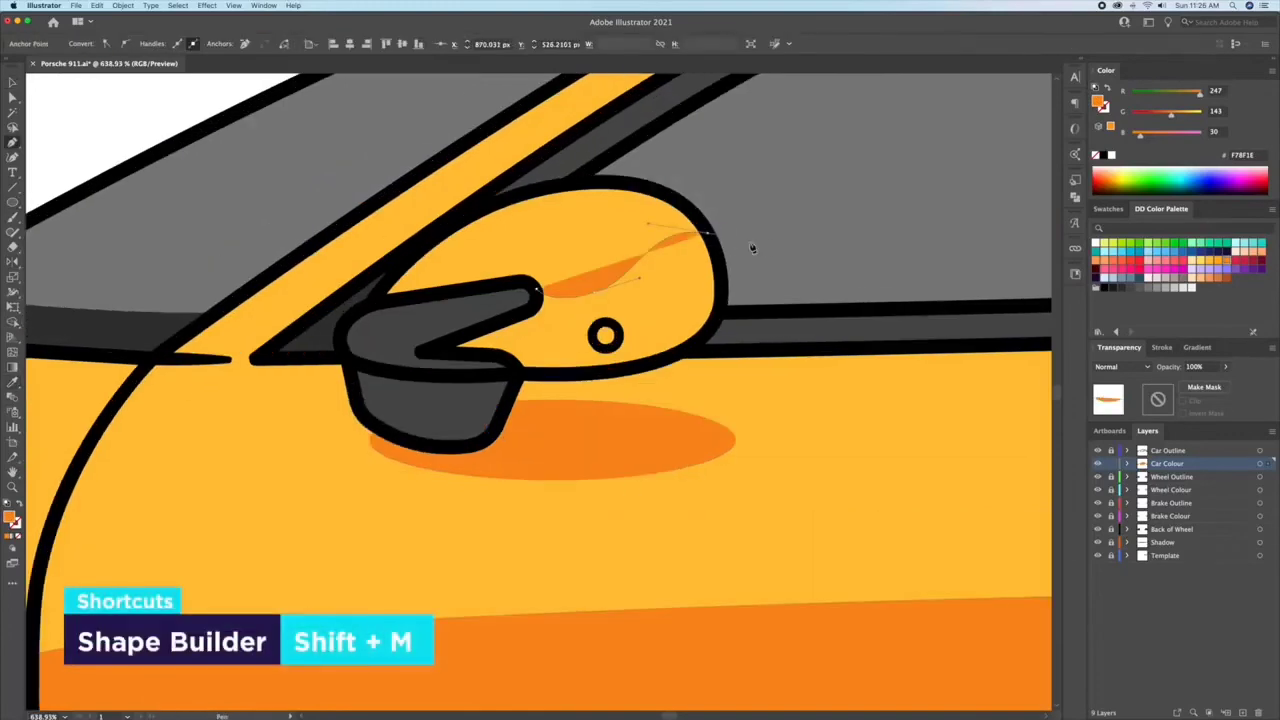
Step: Draw an orange F78F1E shadow shape over the lower part of the side mirror housing with the Pen tool
{"action": "left_click", "coordinate": [775, 241]}
{"action": "left_click", "coordinate": [783, 366]}
{"action": "left_click", "coordinate": [513, 367]}
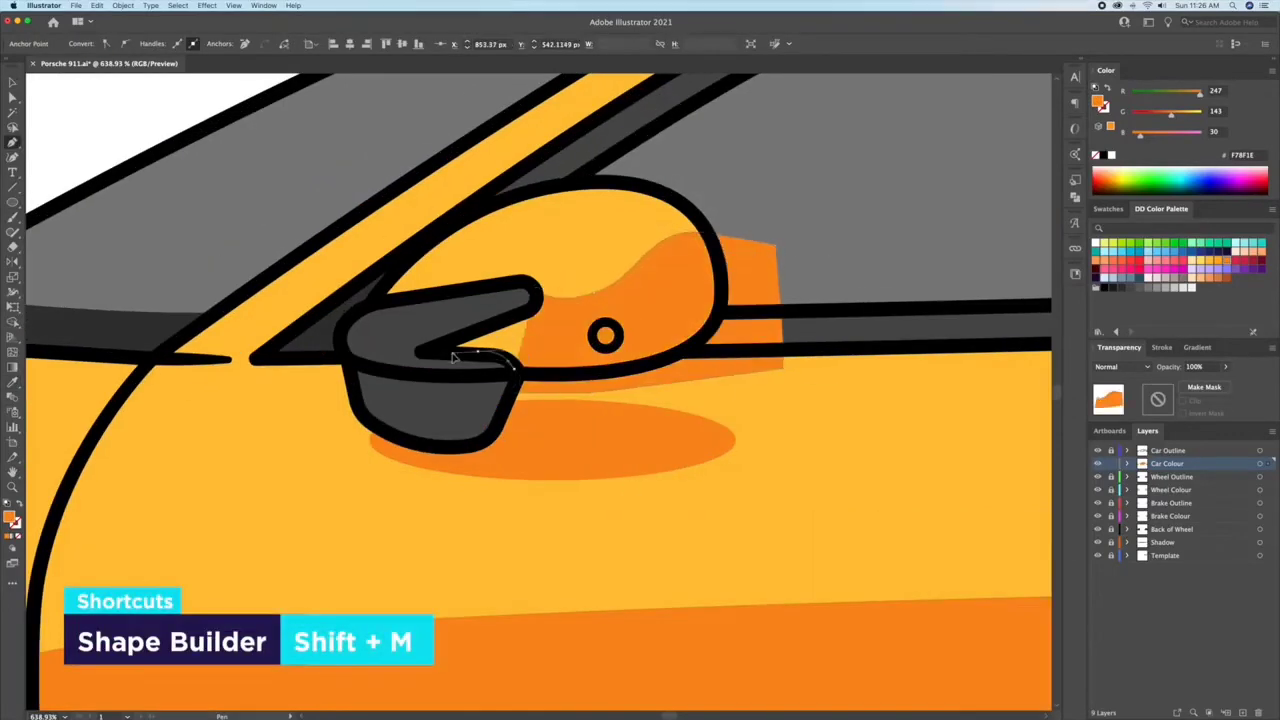
{"action": "left_click", "coordinate": [533, 283]}
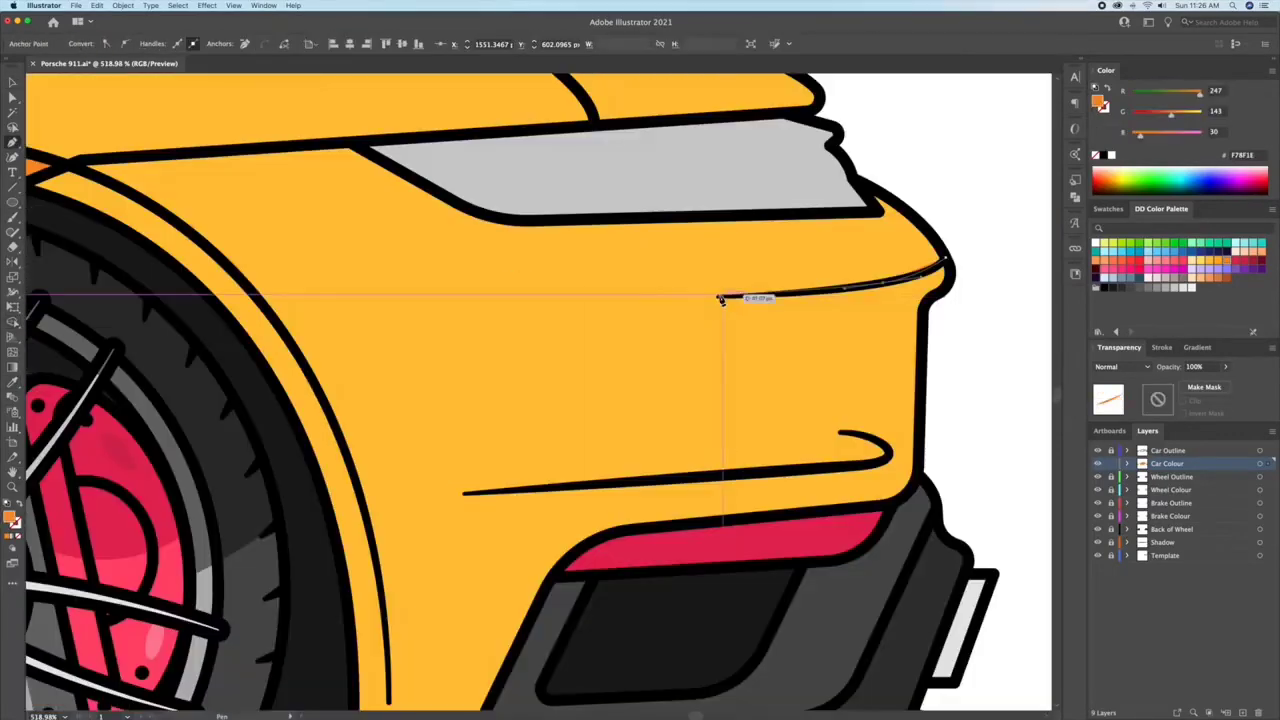
Step: Continue the rear bumper shadow outline forward to the rear wheel arch, down the arch and onto the lower body edge
{"action": "left_click_drag", "start_coordinate": [418, 321], "coordinate": [337, 369]}
{"action": "left_click", "coordinate": [286, 335]}
{"action": "left_click_drag", "start_coordinate": [286, 335], "coordinate": [382, 175]}
{"action": "left_click", "coordinate": [228, 181]}
{"action": "left_click", "coordinate": [185, 203]}
{"action": "left_click", "coordinate": [416, 340]}
{"action": "left_click", "coordinate": [420, 487]}
{"action": "left_click", "coordinate": [609, 469]}
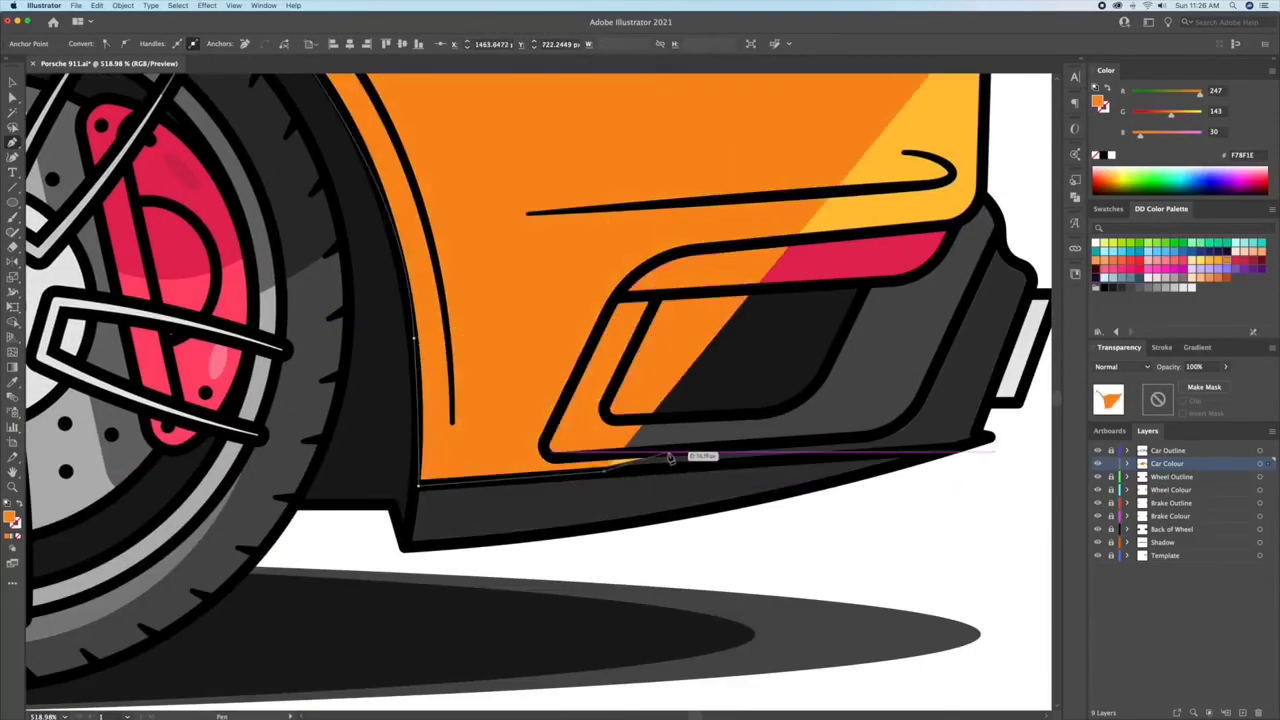
Step: Run the rear bumper shadow outline around the dark lower trim and red reflector, and close it at the bumper's rear edge
{"action": "left_click", "coordinate": [668, 453]}
{"action": "left_click_drag", "start_coordinate": [555, 459], "coordinate": [539, 461]}
{"action": "left_click_drag", "start_coordinate": [561, 408], "coordinate": [579, 371]}
{"action": "left_click_drag", "start_coordinate": [640, 272], "coordinate": [674, 248]}
{"action": "left_click_drag", "start_coordinate": [784, 241], "coordinate": [838, 236]}
{"action": "left_click_drag", "start_coordinate": [901, 230], "coordinate": [567, 280]}
{"action": "scroll", "coordinate": [590, 255], "scroll_direction": "up", "scroll_amount": 5}
{"action": "left_click", "coordinate": [628, 240]}
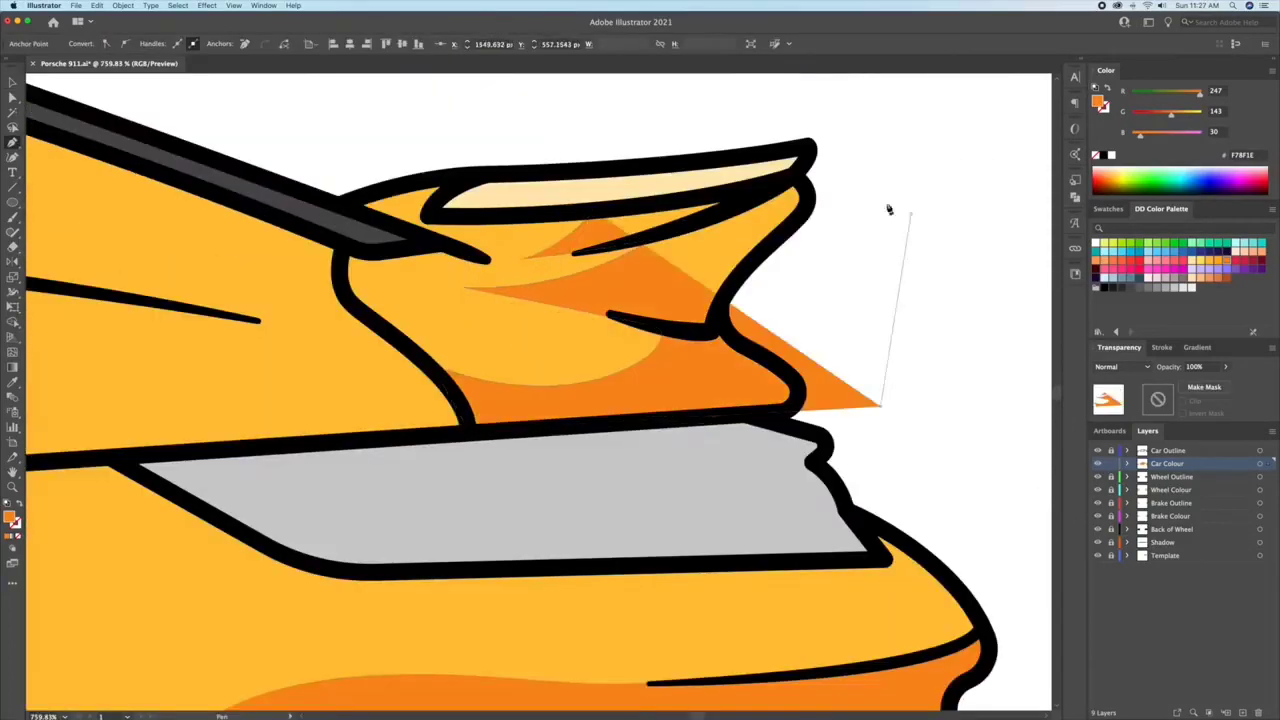
Step: Trim the orange rear spoiler shadows to the body with Shape Builder and round their pointed tips
{"action": "left_click", "coordinate": [886, 206]}
{"action": "left_click", "coordinate": [415, 292], "text": "shift"}
{"action": "key", "text": "shift+m"}
{"action": "left_click", "coordinate": [771, 286], "text": "alt"}
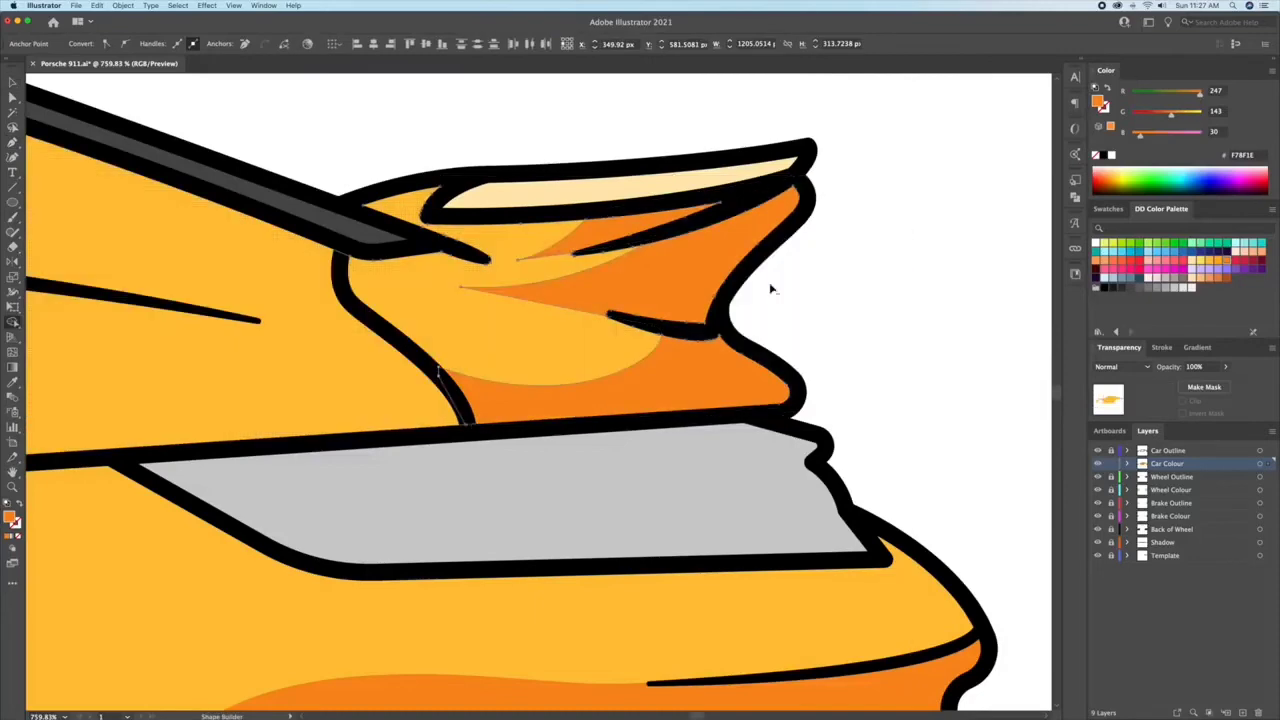
{"action": "key", "text": "a"}
{"action": "left_click", "coordinate": [640, 280]}
{"action": "left_click_drag", "start_coordinate": [518, 260], "coordinate": [543, 254]}
{"action": "left_click_drag", "start_coordinate": [461, 288], "coordinate": [474, 292]}
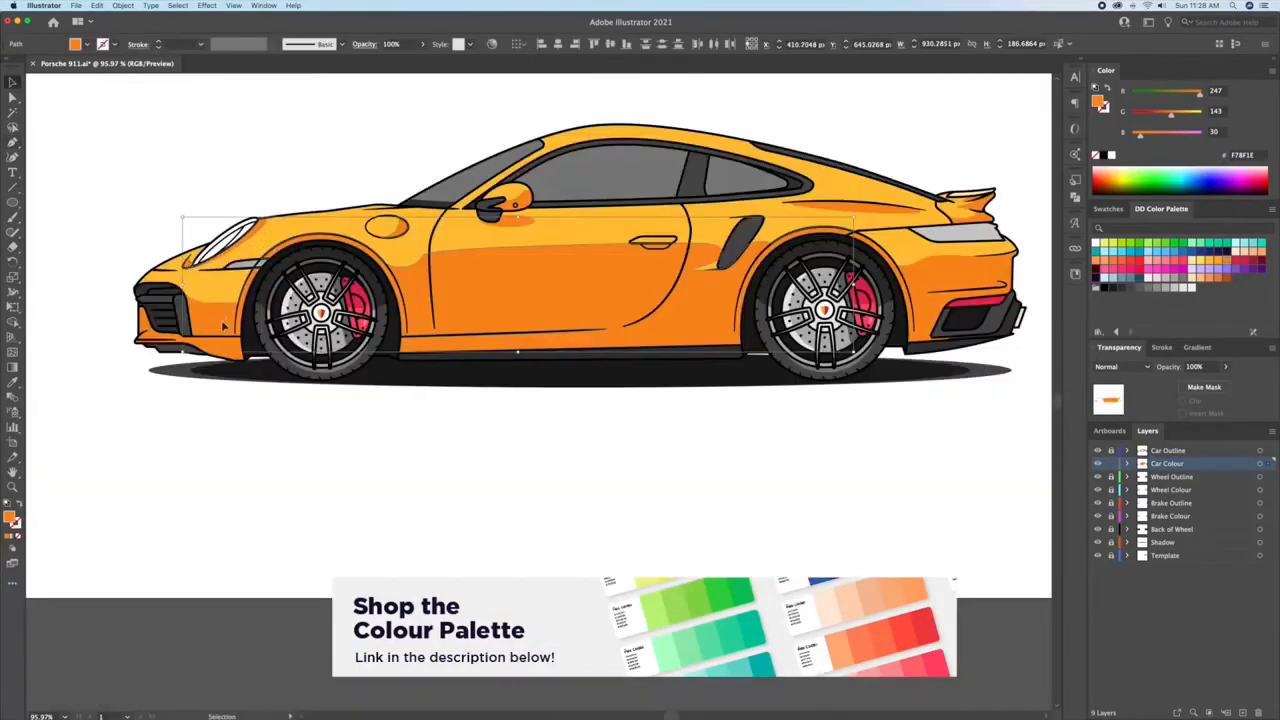
Step: Set the opacity of the orange body shadows to 70%
{"action": "left_click", "coordinate": [224, 326], "text": "shift"}
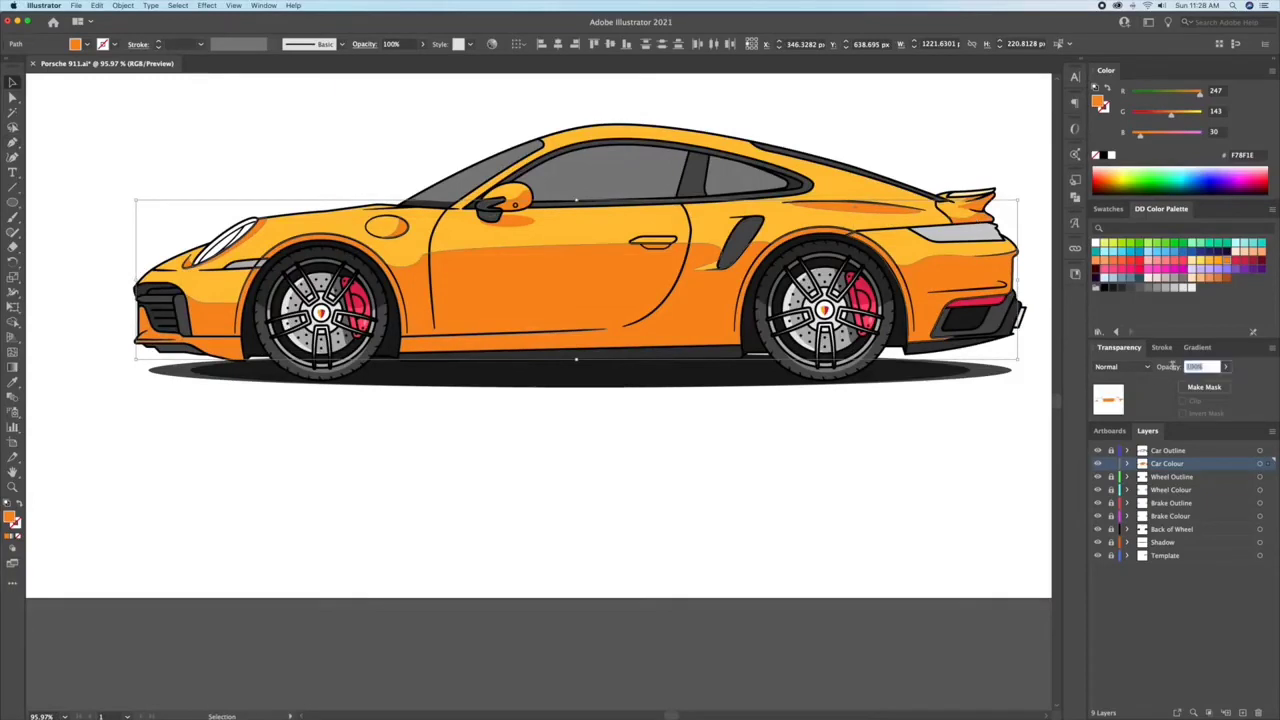
{"action": "type", "text": "80"}
{"action": "key", "text": "Return"}
{"action": "left_click", "coordinate": [683, 453]}
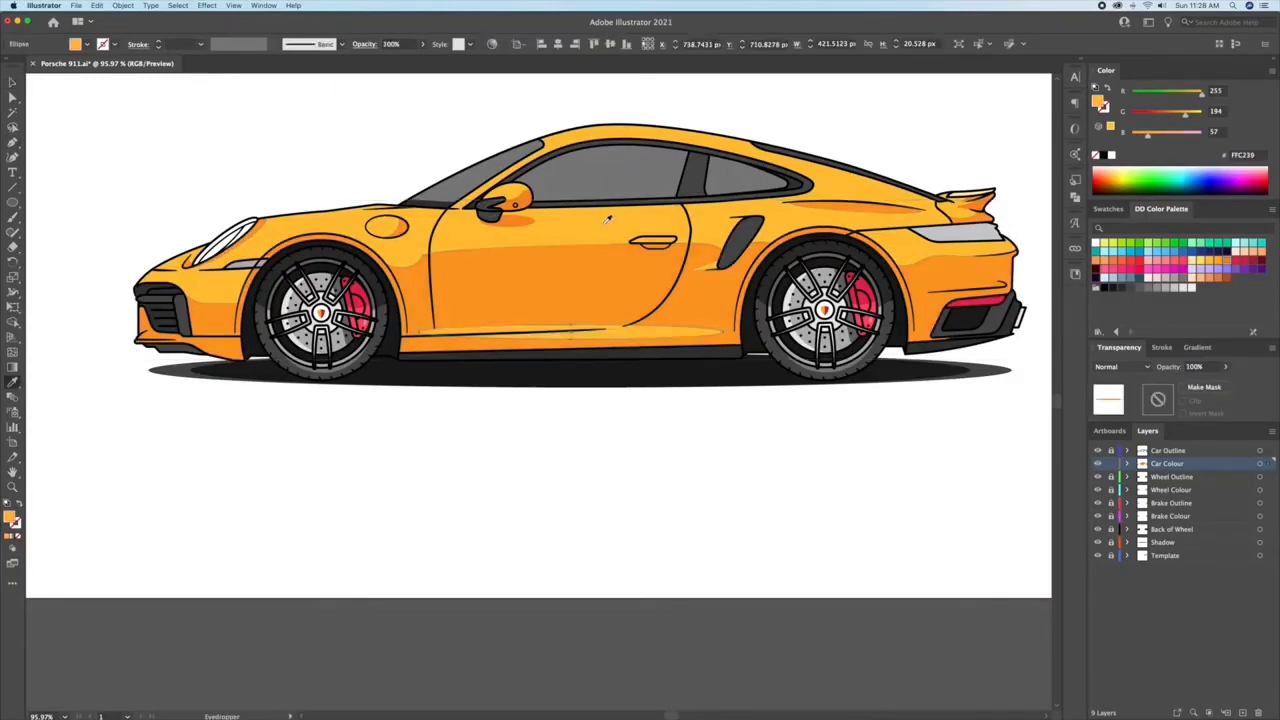
Step: Place an FFC239 highlight ellipse about 421 by 20 px along the lower door sill, aligned with the sill line
{"action": "scroll", "coordinate": [622, 232], "scroll_direction": "up", "scroll_amount": 4}
{"action": "left_click_drag", "start_coordinate": [785, 370], "coordinate": [786, 357]}
{"action": "left_click_drag", "start_coordinate": [673, 380], "coordinate": [675, 374]}
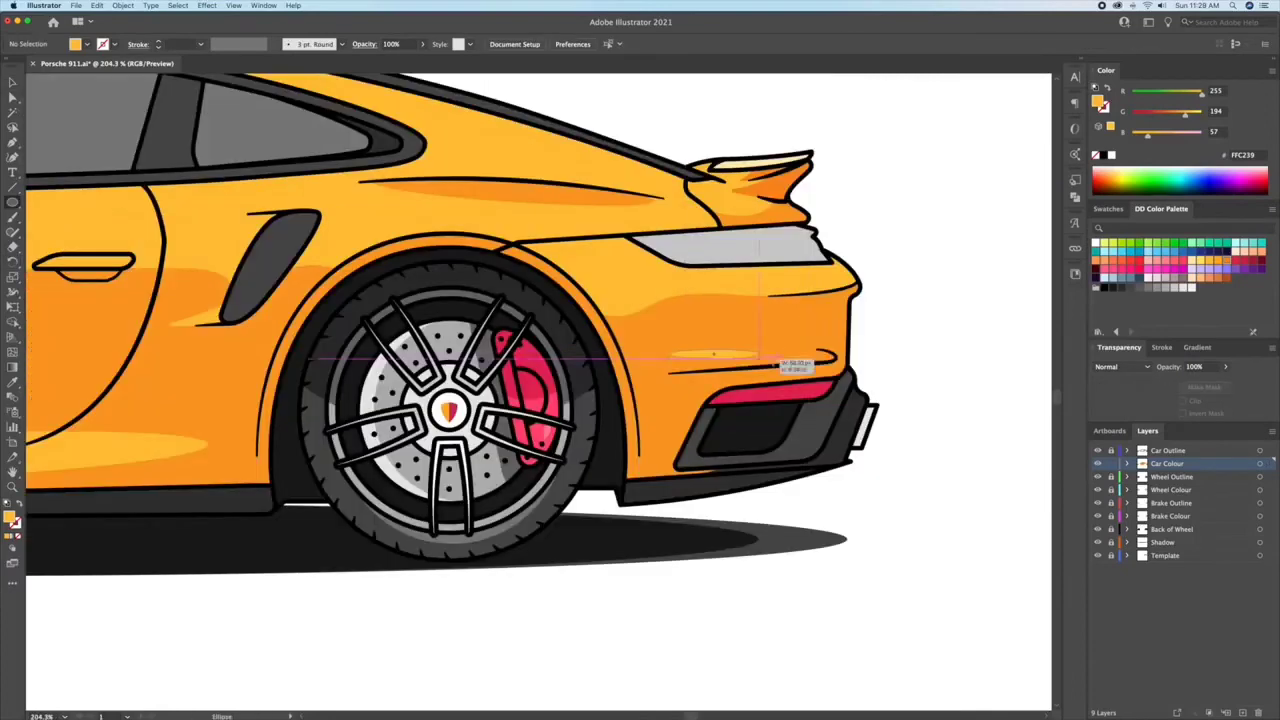
{"action": "left_click_drag", "start_coordinate": [772, 362], "coordinate": [818, 362]}
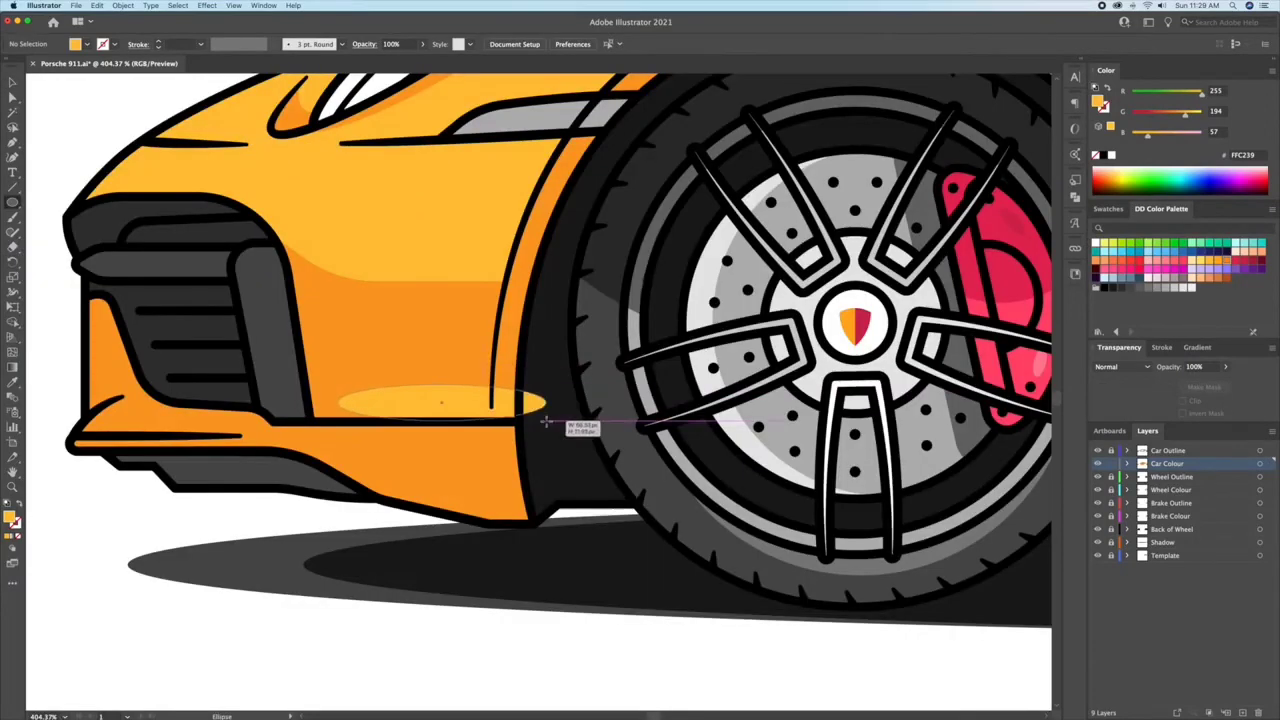
{"action": "left_click_drag", "start_coordinate": [543, 420], "coordinate": [429, 380]}
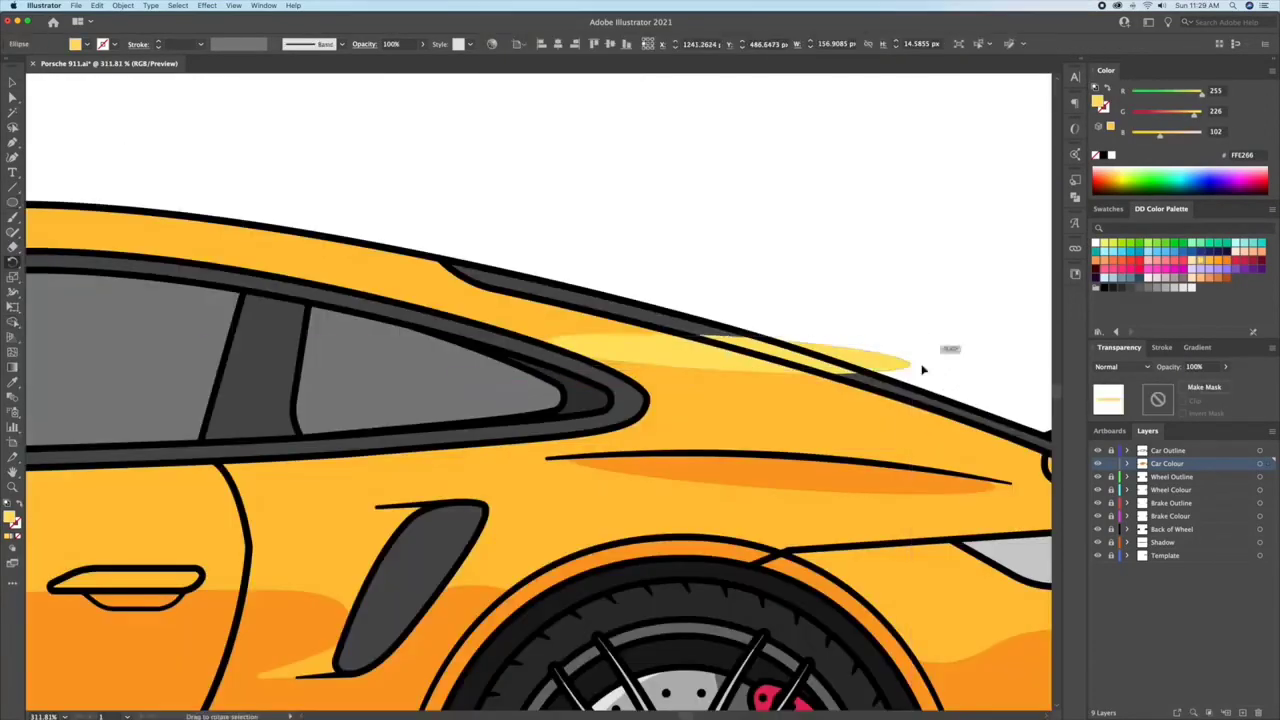
Step: Add pale yellow FFE266 highlight ellipses below the side window, about 222 by 15 px, and over the car's front end
{"action": "left_click_drag", "start_coordinate": [922, 369], "coordinate": [917, 397]}
{"action": "left_click_drag", "start_coordinate": [798, 385], "coordinate": [812, 403]}
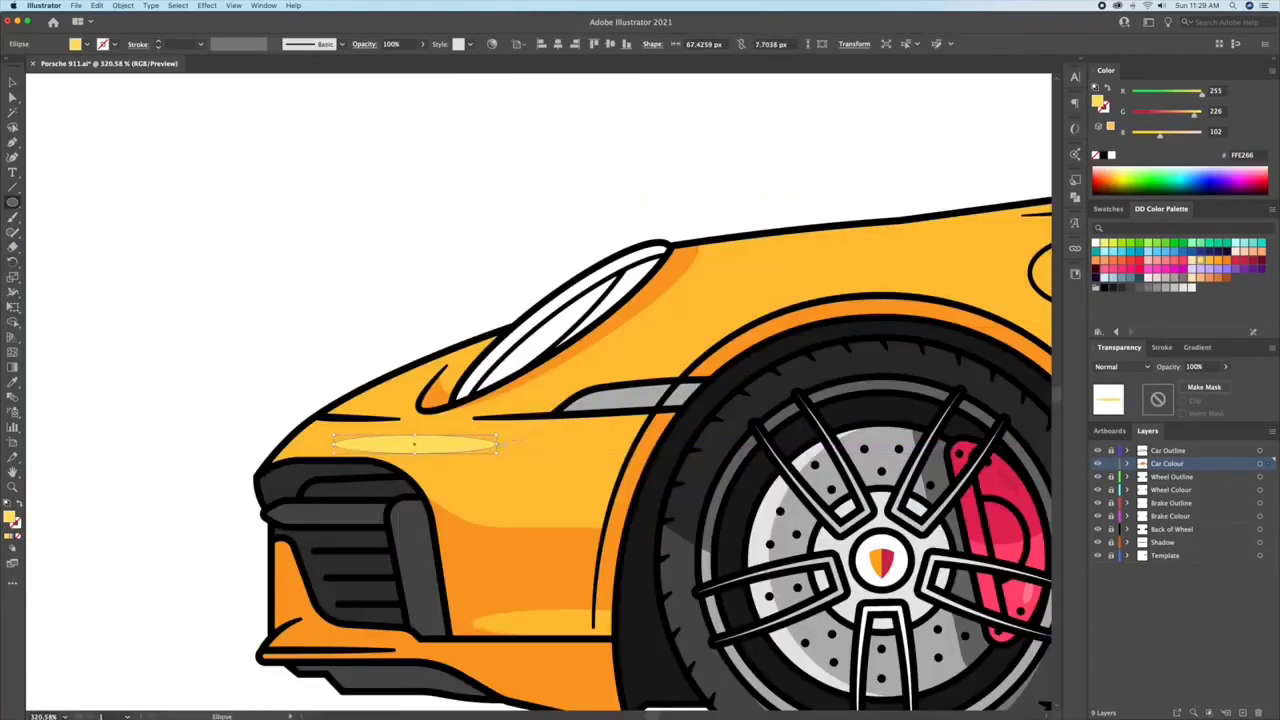
{"action": "left_click_drag", "start_coordinate": [430, 445], "coordinate": [403, 398]}
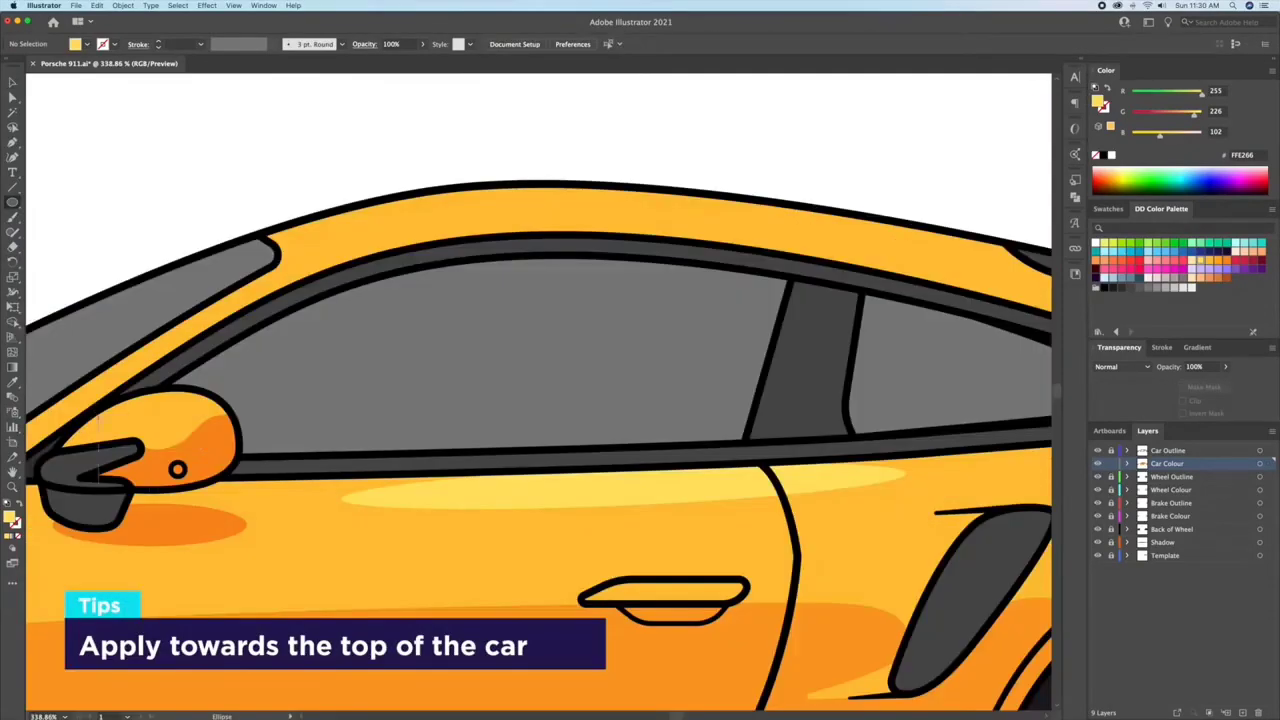
{"action": "left_click_drag", "start_coordinate": [104, 417], "coordinate": [166, 434]}
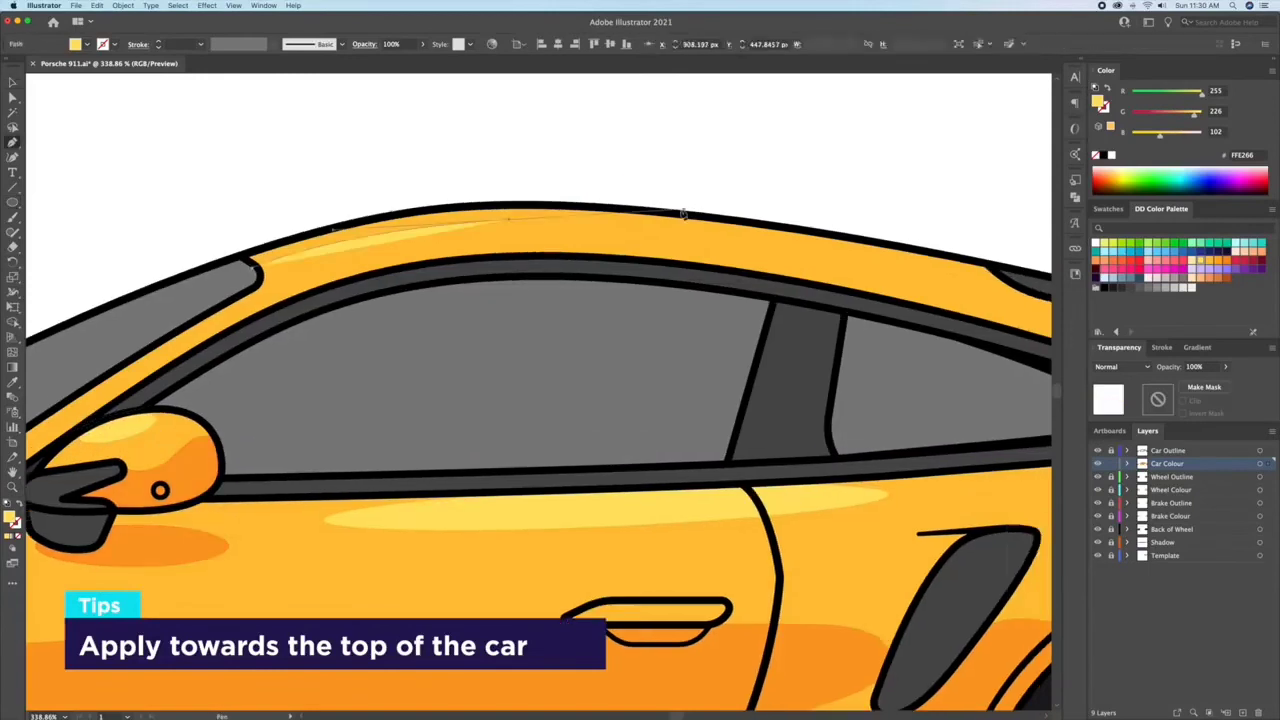
Step: Extend the pale yellow FFE266 roof highlight outline to the rear glass and close it above the roofline with the Pen tool
{"action": "left_click", "coordinate": [1008, 287]}
{"action": "left_click", "coordinate": [1012, 287]}
{"action": "left_click", "coordinate": [870, 156]}
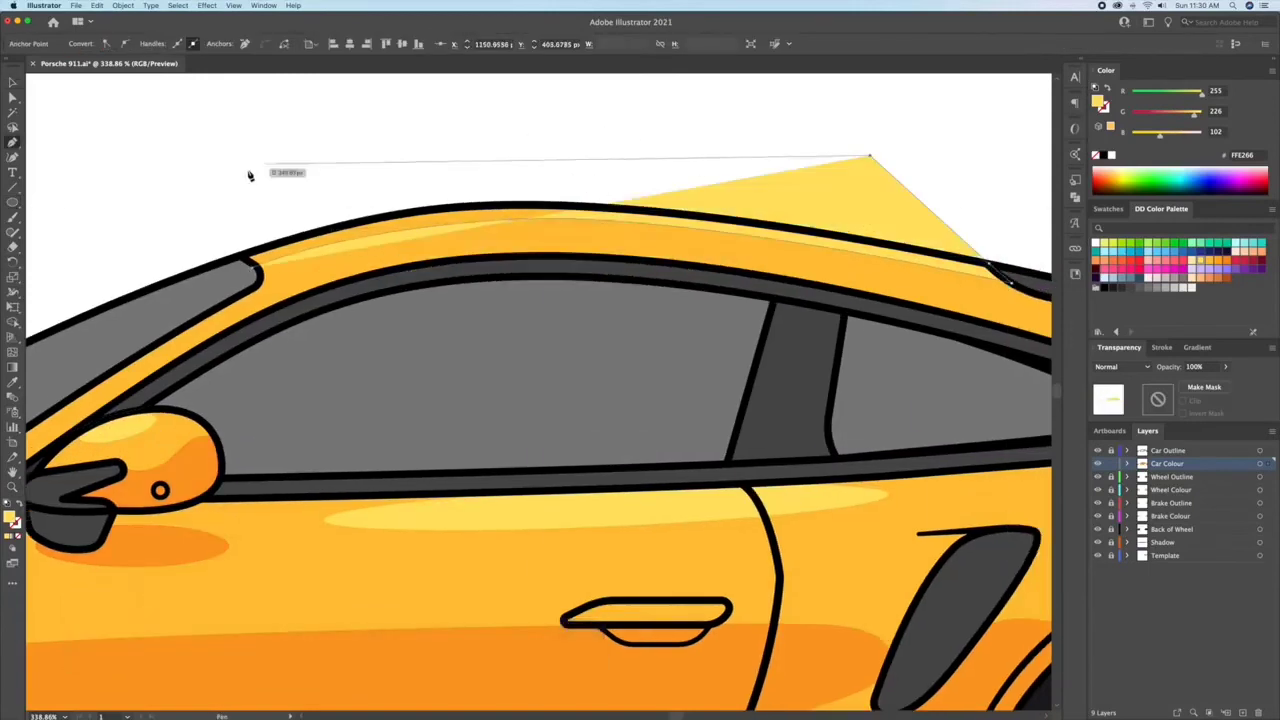
{"action": "left_click", "coordinate": [252, 175]}
{"action": "left_click", "coordinate": [239, 218]}
{"action": "left_click", "coordinate": [254, 267]}
Step: Trim the roof highlight to the car body with Shape Builder and delete the anchor point midway along its lower edge
{"action": "key", "text": "v"}
{"action": "left_click", "coordinate": [336, 271], "text": "shift"}
{"action": "key", "text": "shift+m"}
{"action": "left_click", "coordinate": [500, 188], "text": "alt"}
{"action": "key", "text": "v"}
{"action": "left_click", "coordinate": [529, 140]}
{"action": "key", "text": "a"}
{"action": "left_click", "coordinate": [504, 222]}
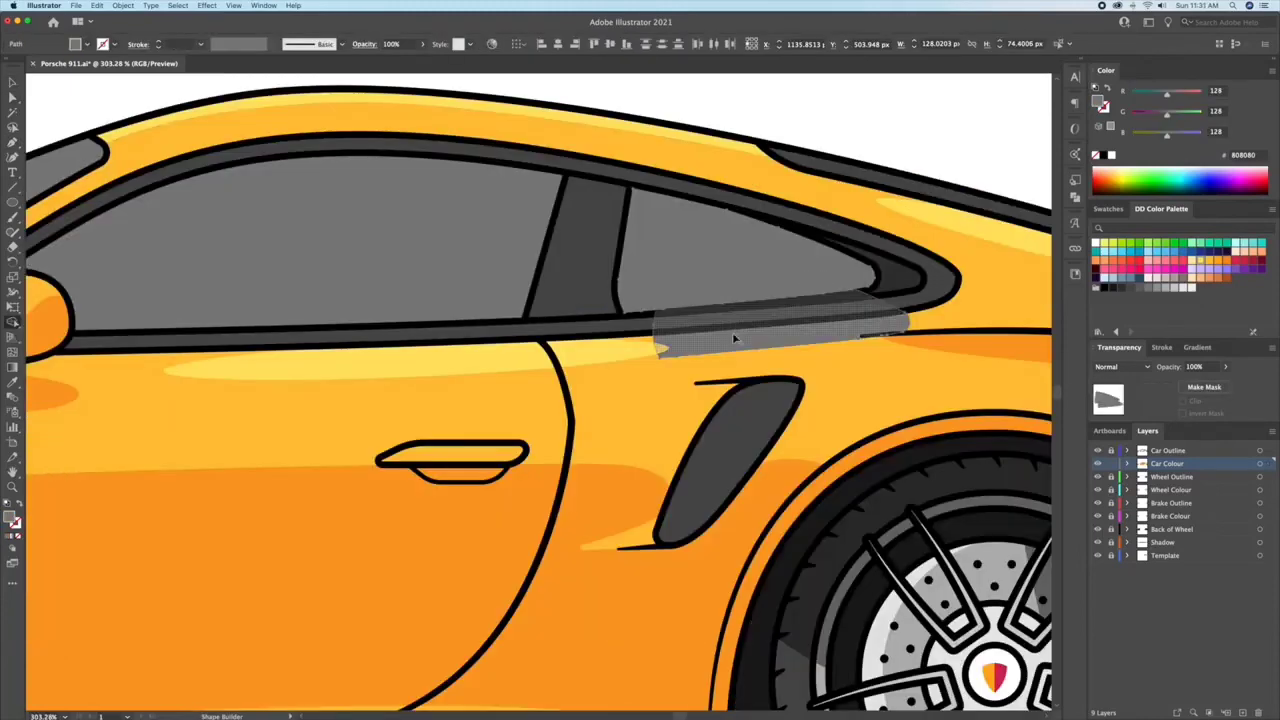
{"action": "key", "text": "Delete"}
{"action": "left_click", "coordinate": [676, 217]}
Step: Fill the rear quarter window's shadow with dark grey 4D4D4D and round the corner of the lighter shape inside it
{"action": "left_click", "coordinate": [1122, 287]}
{"action": "left_click", "coordinate": [1131, 287]}
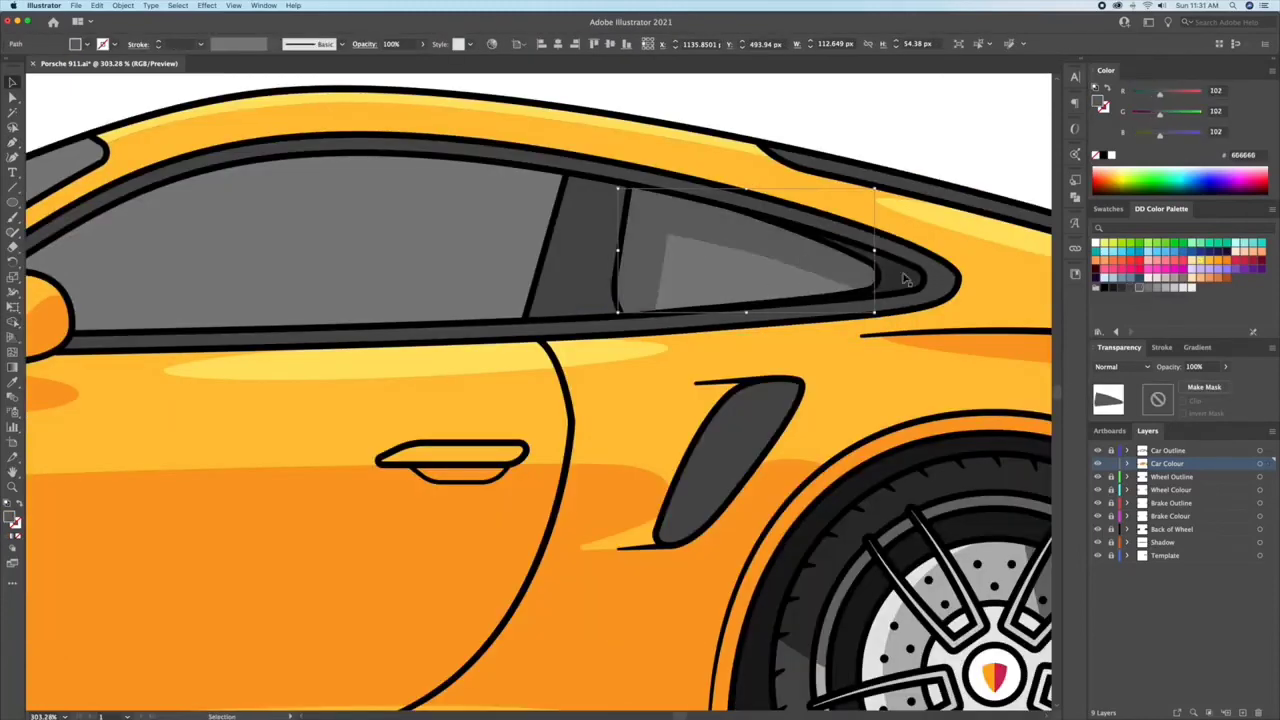
{"action": "key", "text": "super+shift+a"}
{"action": "key", "text": "a"}
{"action": "left_click", "coordinate": [714, 265]}
{"action": "left_click_drag", "start_coordinate": [679, 251], "coordinate": [717, 266]}
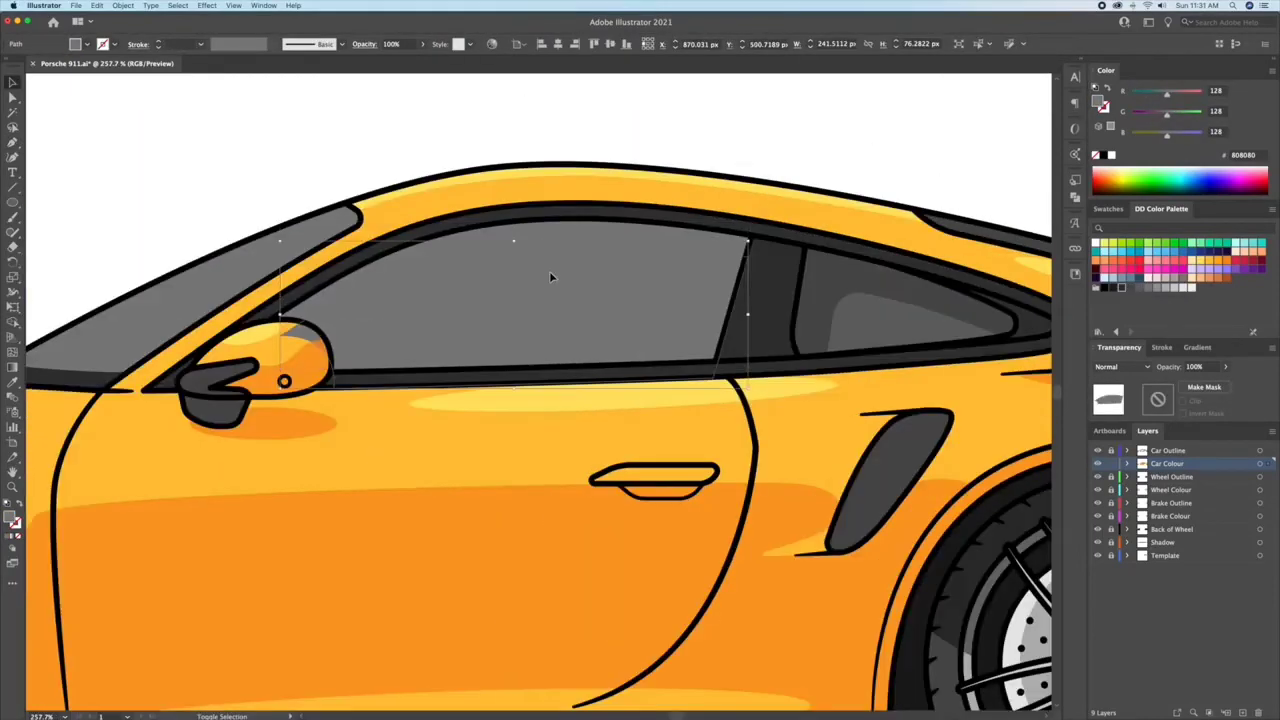
Step: Nudge the grey copy of the front side window to the left and down from the original
{"action": "key", "text": "Left"}
{"action": "key", "text": "Left"}
{"action": "key", "text": "Left"}
{"action": "key", "text": "Down"}
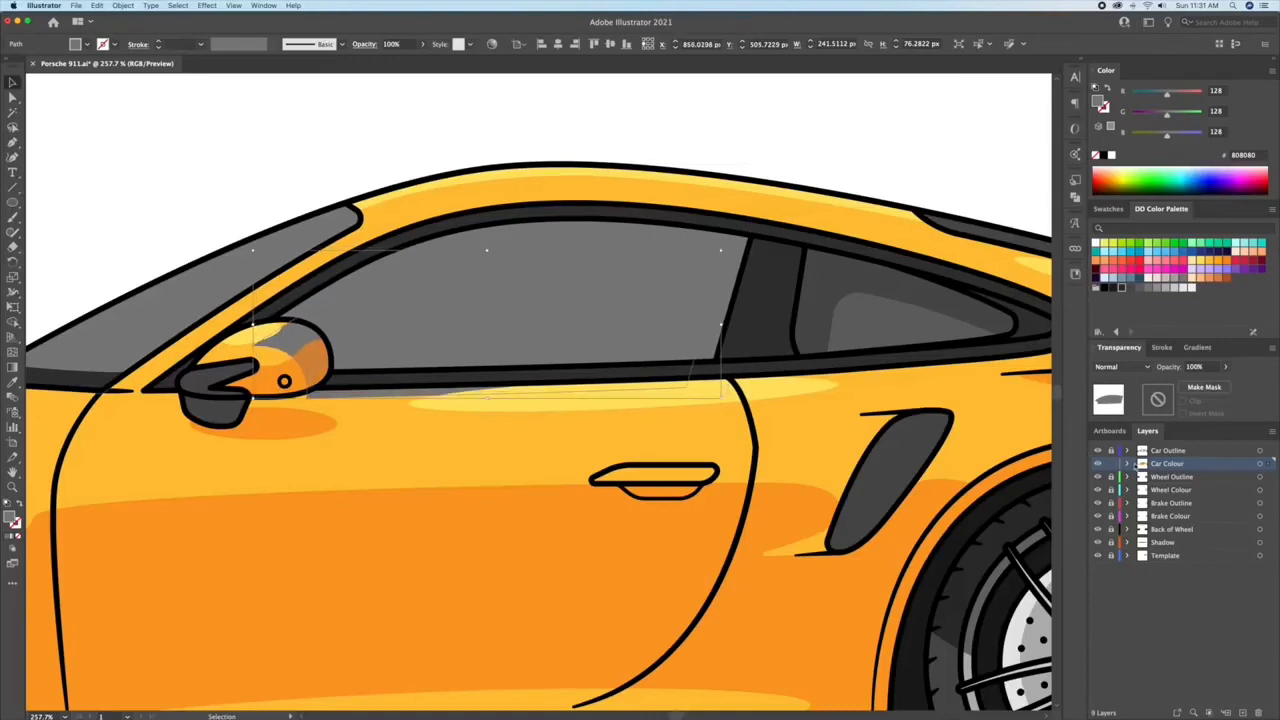
Step: Change the Car Colour layer's selection highlight colour to yellow
{"action": "double_click", "coordinate": [1140, 465]}
{"action": "left_click", "coordinate": [631, 424]}
{"action": "left_click", "coordinate": [631, 420]}
{"action": "key", "text": "Return"}
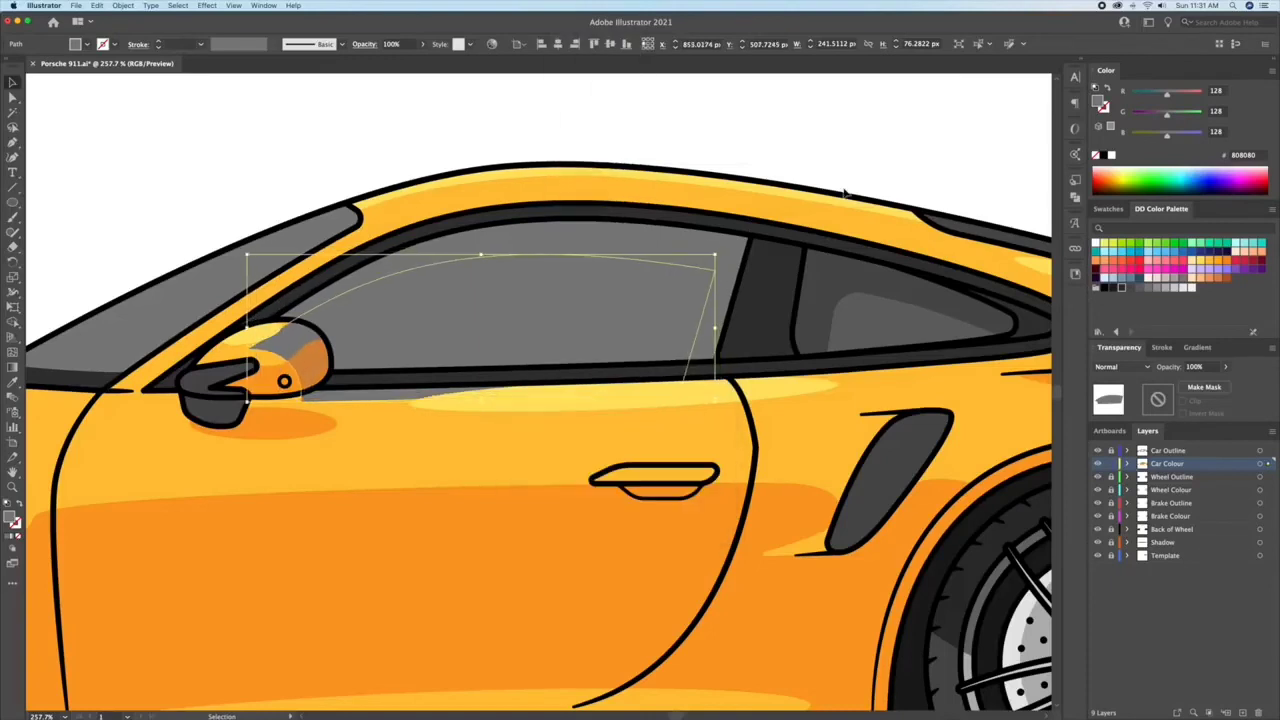
Step: Trim the offset window copy against the front side window with Shape Builder
{"action": "left_click", "coordinate": [738, 250], "text": "shift"}
{"action": "key", "text": "shift+m"}
{"action": "left_click_drag", "start_coordinate": [640, 330], "coordinate": [625, 384]}
{"action": "key", "text": "v"}
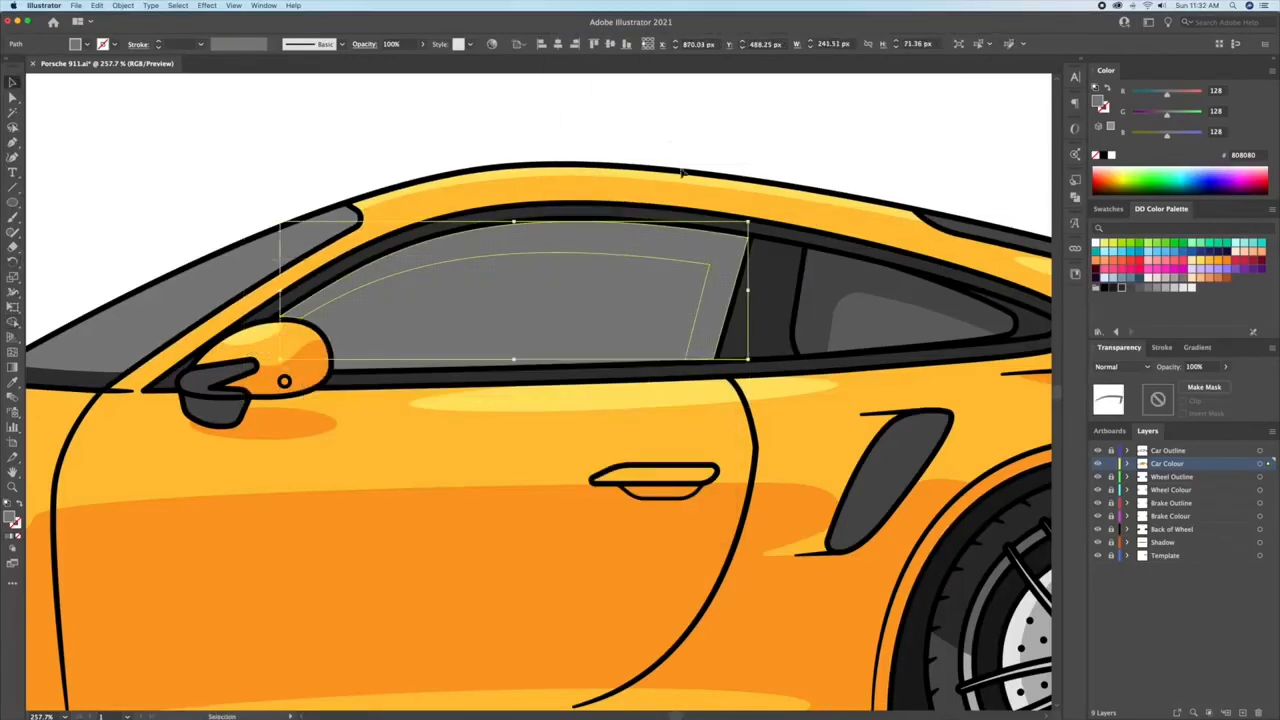
Step: Round the inner corner of the side window's shadow band and match its fill to the rear window's 4D4D4D shadow
{"action": "key", "text": "a"}
{"action": "left_click_drag", "start_coordinate": [699, 273], "coordinate": [686, 281]}
{"action": "key", "text": "i"}
{"action": "left_click", "coordinate": [822, 272]}
{"action": "key", "text": "v"}
{"action": "left_click", "coordinate": [828, 172]}
Step: Draw a dark grey 4D4D4D ellipse over the windscreen's upper end and trim it to the glass with Shape Builder
{"action": "left_click_drag", "start_coordinate": [199, 243], "coordinate": [384, 234]}
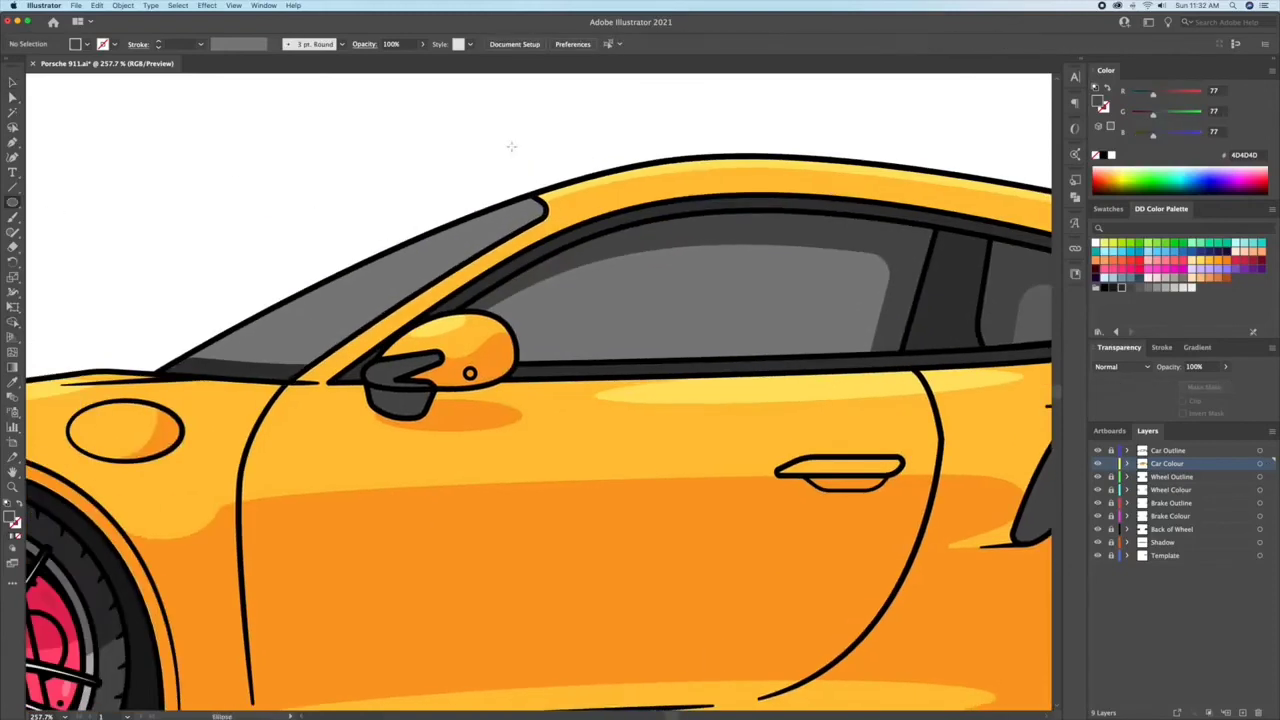
{"action": "left_click_drag", "start_coordinate": [507, 134], "coordinate": [602, 231]}
{"action": "key", "text": "v"}
{"action": "left_click", "coordinate": [477, 233], "text": "shift"}
{"action": "key", "text": "shift+m"}
{"action": "left_click", "coordinate": [528, 165], "text": "alt"}
{"action": "key", "text": "v"}
{"action": "left_click", "coordinate": [449, 150]}
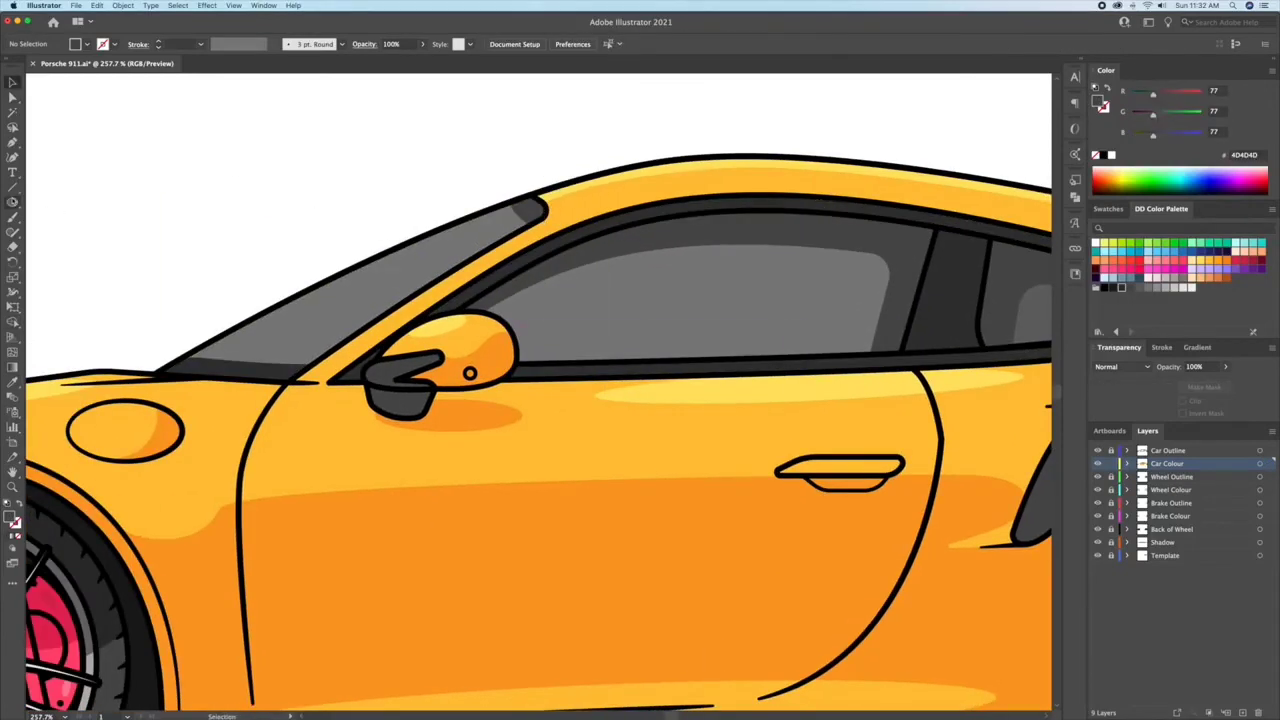
Step: Draw a tilted 4D4D4D ellipse in the rear lower part of the side window and trim it to the glass
{"action": "left_click", "coordinate": [13, 203]}
{"action": "left_click_drag", "start_coordinate": [816, 299], "coordinate": [882, 441]}
{"action": "key", "text": "r"}
{"action": "left_click_drag", "start_coordinate": [894, 289], "coordinate": [919, 298]}
{"action": "left_click", "coordinate": [793, 300], "text": "shift"}
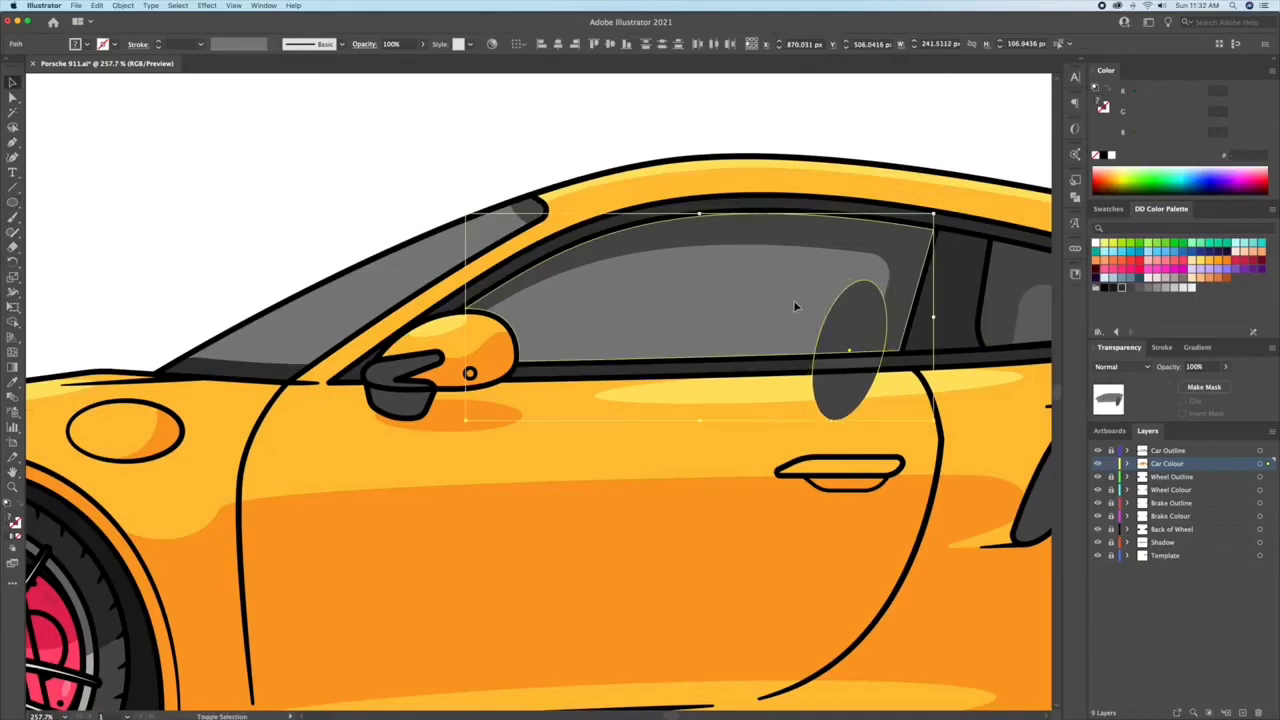
{"action": "key", "text": "shift+m"}
{"action": "left_click", "coordinate": [840, 398], "text": "alt"}
{"action": "key", "text": "v"}
{"action": "left_click", "coordinate": [323, 177]}
Step: Place a narrow tilted 4D4D4D ellipse about 17 by 64 px behind the side mirror and trim it to the window
{"action": "key", "text": "l"}
{"action": "key", "text": "v"}
{"action": "left_click_drag", "start_coordinate": [580, 320], "coordinate": [540, 306]}
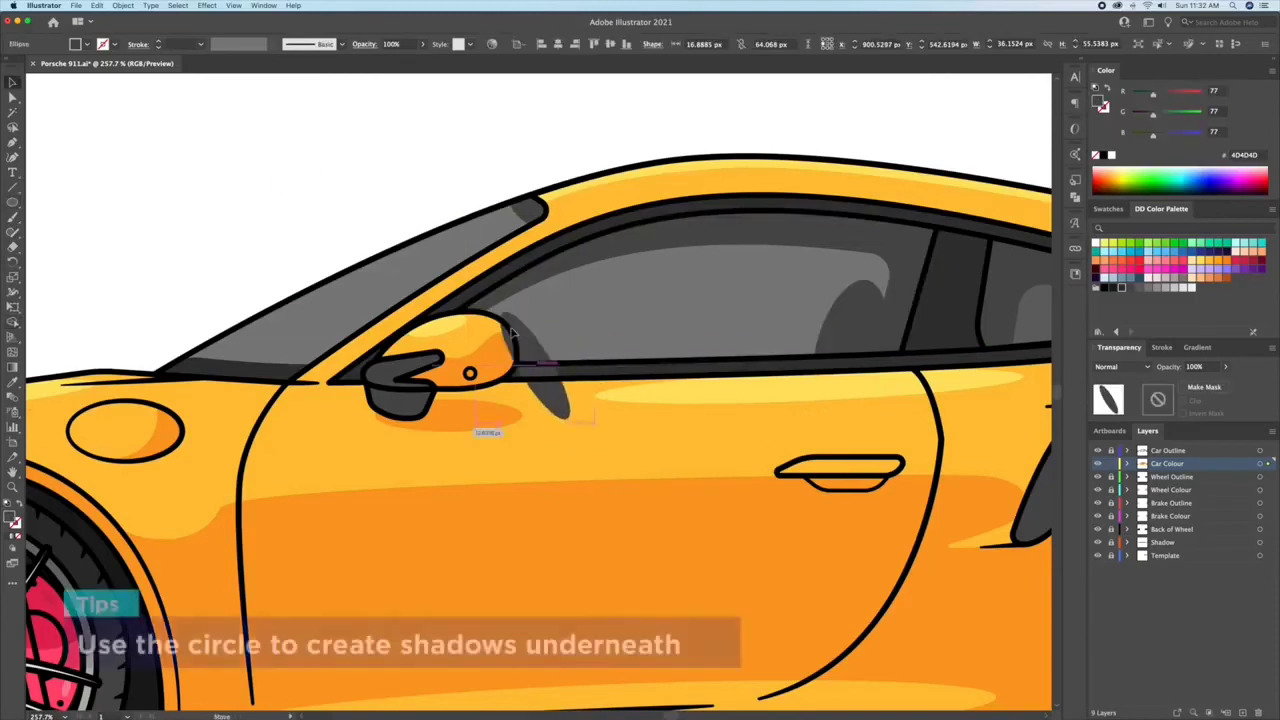
{"action": "left_click", "coordinate": [614, 340], "text": "shift"}
{"action": "key", "text": "shift+m"}
{"action": "left_click", "coordinate": [560, 398], "text": "alt"}
Step: Add two slanted 999999 reflection streaks to the side window from a thin ellipse about 5 by 47 px
{"action": "mouse_move", "coordinate": [636, 279]}
{"action": "left_mouse_down"}
{"action": "mouse_move", "coordinate": [647, 346]}
{"action": "mouse_move", "coordinate": [638, 217]}
{"action": "left_mouse_up"}
{"action": "scroll", "coordinate": [647, 274], "scroll_direction": "up", "scroll_amount": 5}
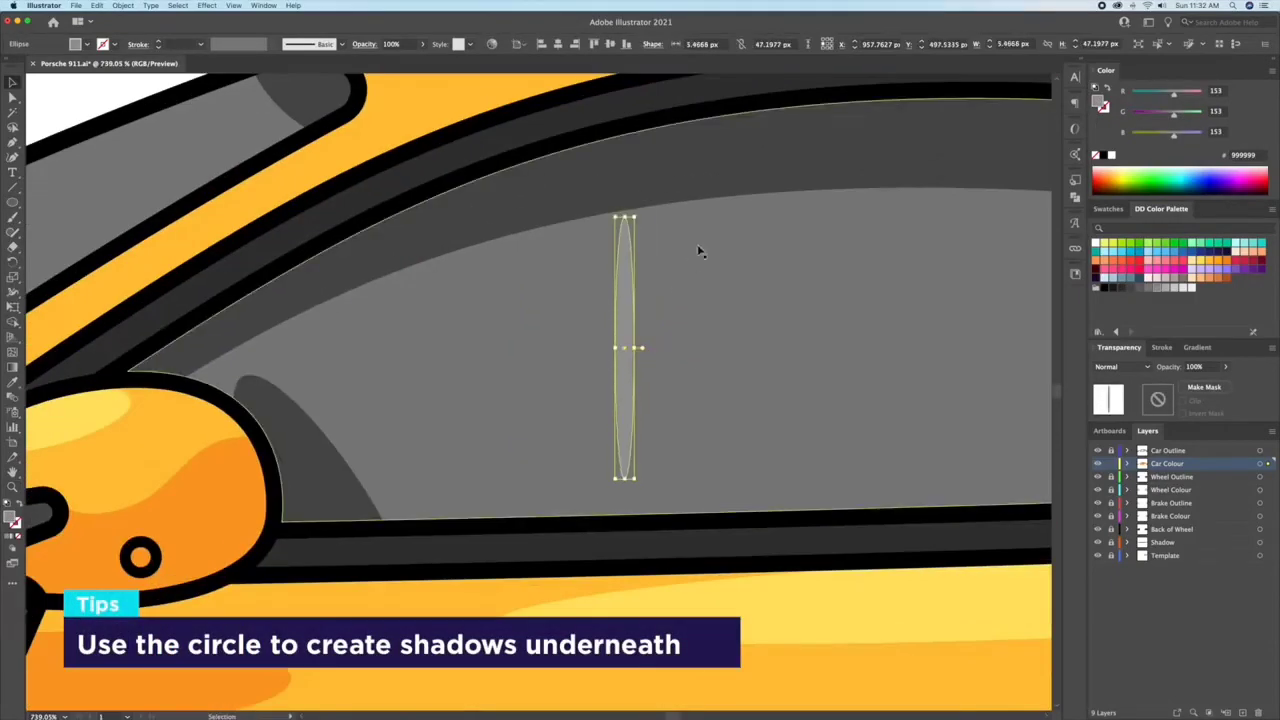
{"action": "key", "text": "r"}
{"action": "left_click_drag", "start_coordinate": [699, 248], "coordinate": [749, 299]}
{"action": "key", "text": "v"}
{"action": "left_click_drag", "start_coordinate": [636, 357], "coordinate": [808, 345]}
{"action": "left_click_drag", "start_coordinate": [835, 338], "coordinate": [728, 338]}
{"action": "left_click", "coordinate": [727, 339], "text": "alt"}
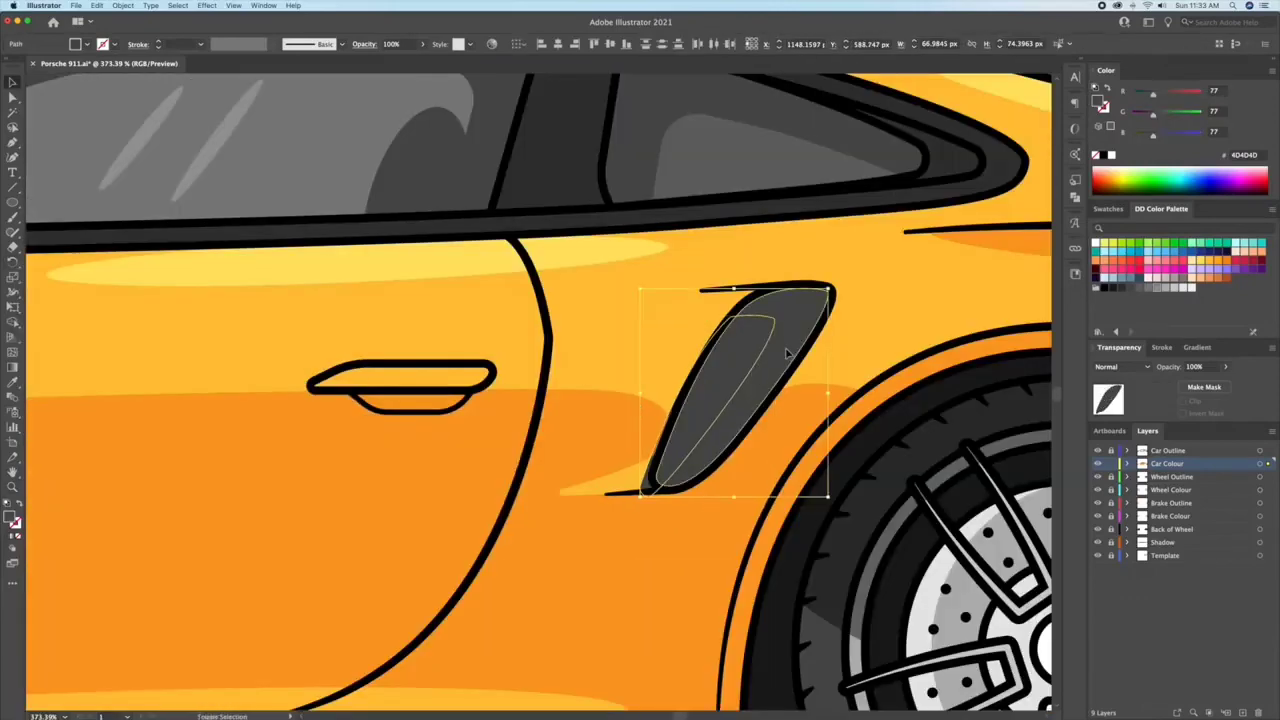
Step: Trim the side air intake and rear reflector shading with Shape Builder, giving the intake's shadow a darker grey fill
{"action": "key", "text": "shift+m"}
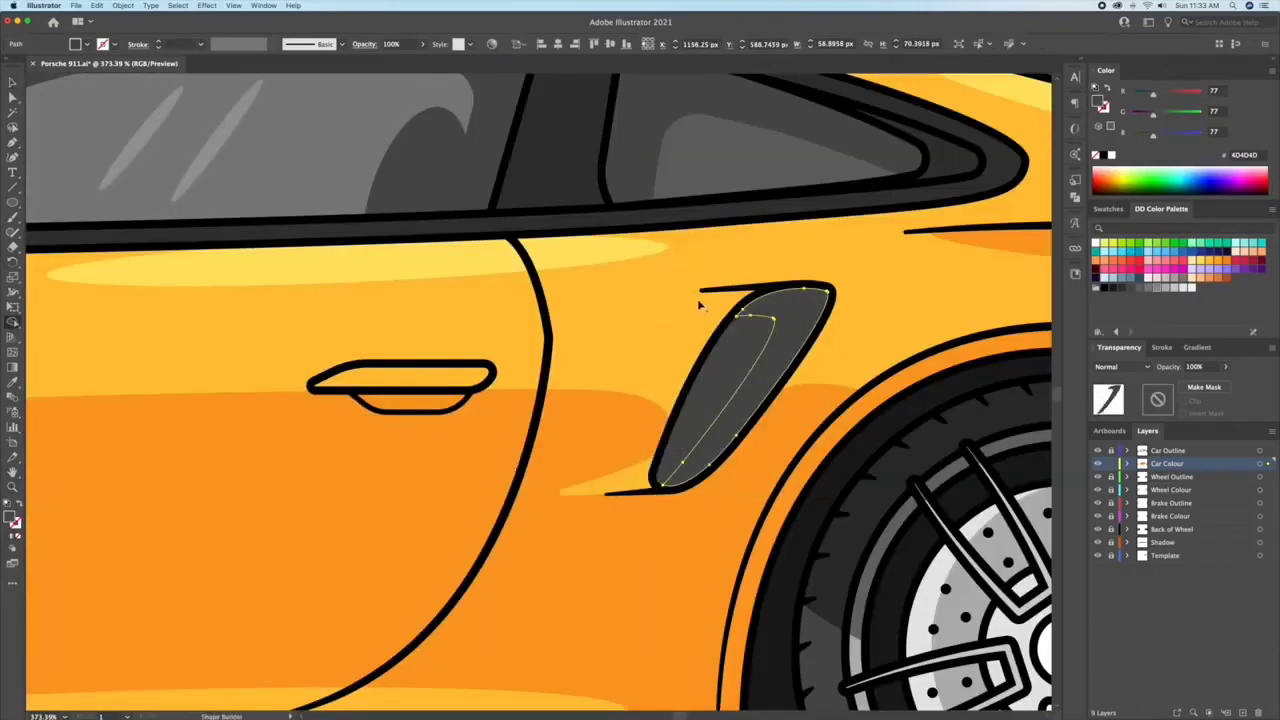
{"action": "left_click", "coordinate": [1121, 289]}
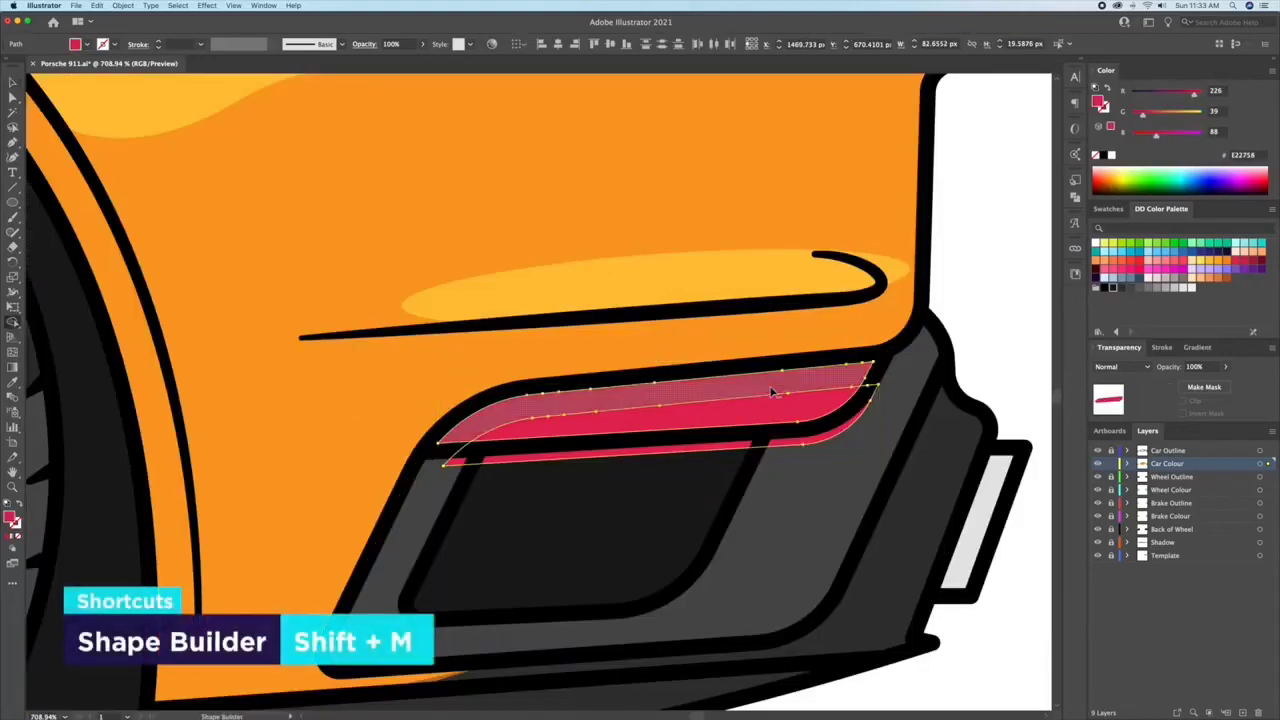
{"action": "left_click", "coordinate": [772, 392]}
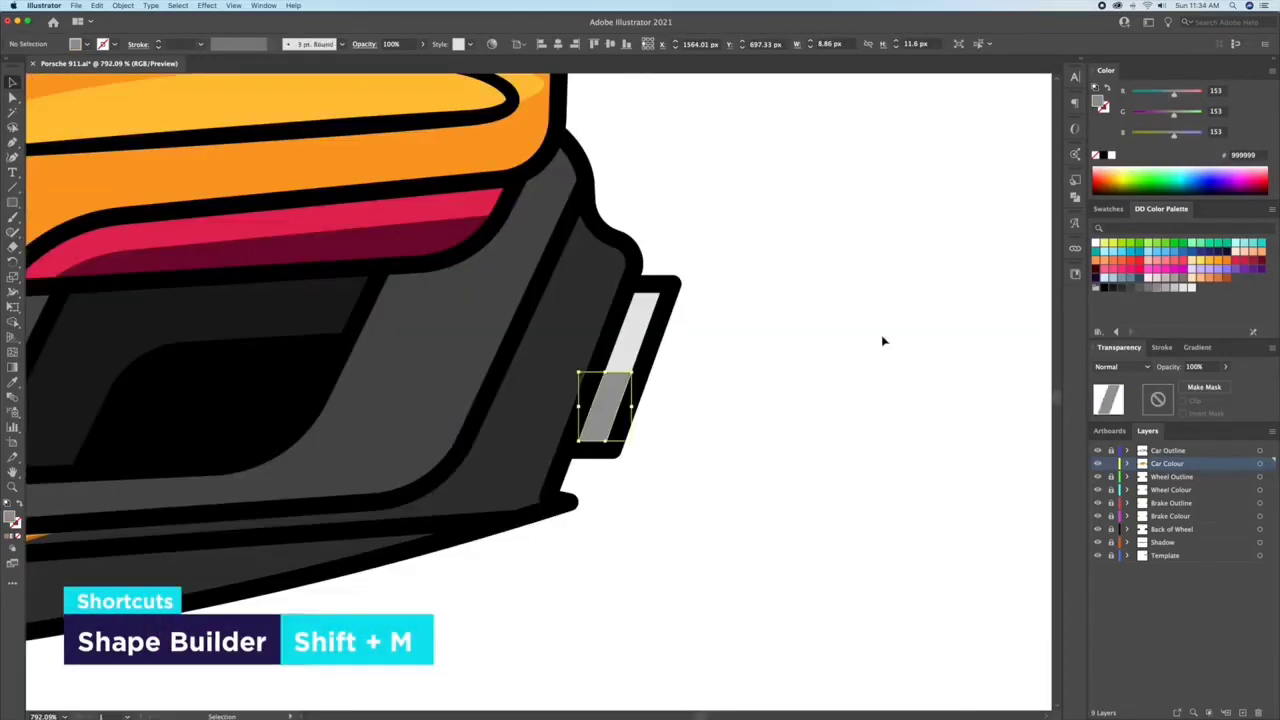
Step: Draw another wide shading shape and fill the offset copy of the tail light with the spoiler's cream colour
{"action": "left_click_drag", "start_coordinate": [13, 202], "coordinate": [71, 232]}
{"action": "left_click_drag", "start_coordinate": [551, 307], "coordinate": [726, 341]}
{"action": "key", "text": "v"}
{"action": "left_click", "coordinate": [643, 300], "text": "shift"}
{"action": "left_click", "coordinate": [763, 323]}
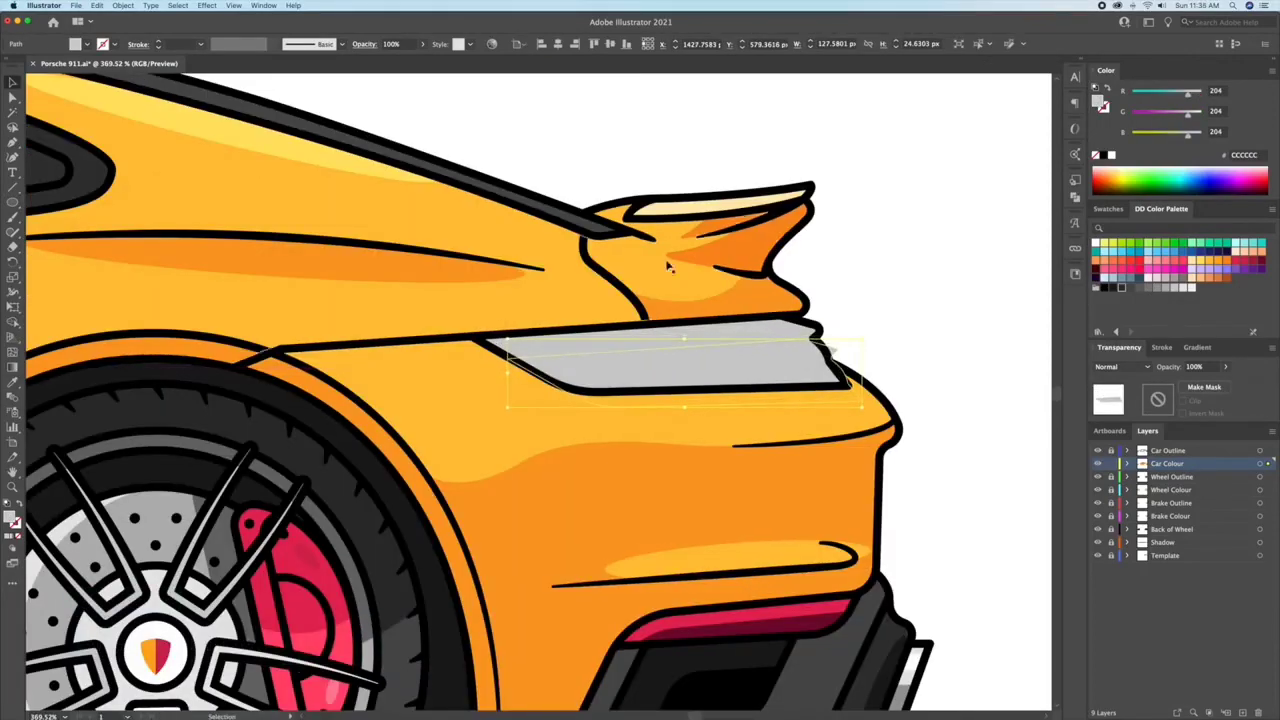
{"action": "key", "text": "i"}
{"action": "left_click", "coordinate": [771, 197]}
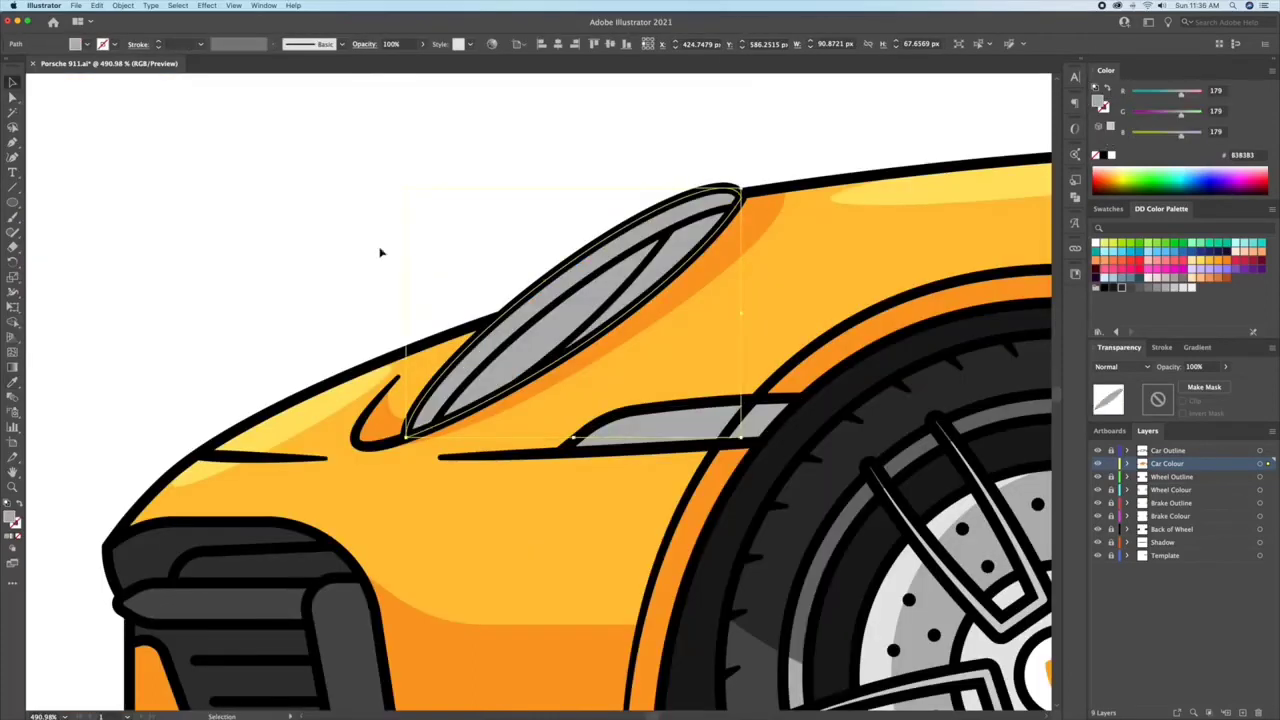
Step: Fill the headlight's inner lens with light grey CCCCCC and place a tilted white highlight ellipse about 65 by 8 px on it
{"action": "left_click", "coordinate": [380, 252]}
{"action": "left_click", "coordinate": [665, 311]}
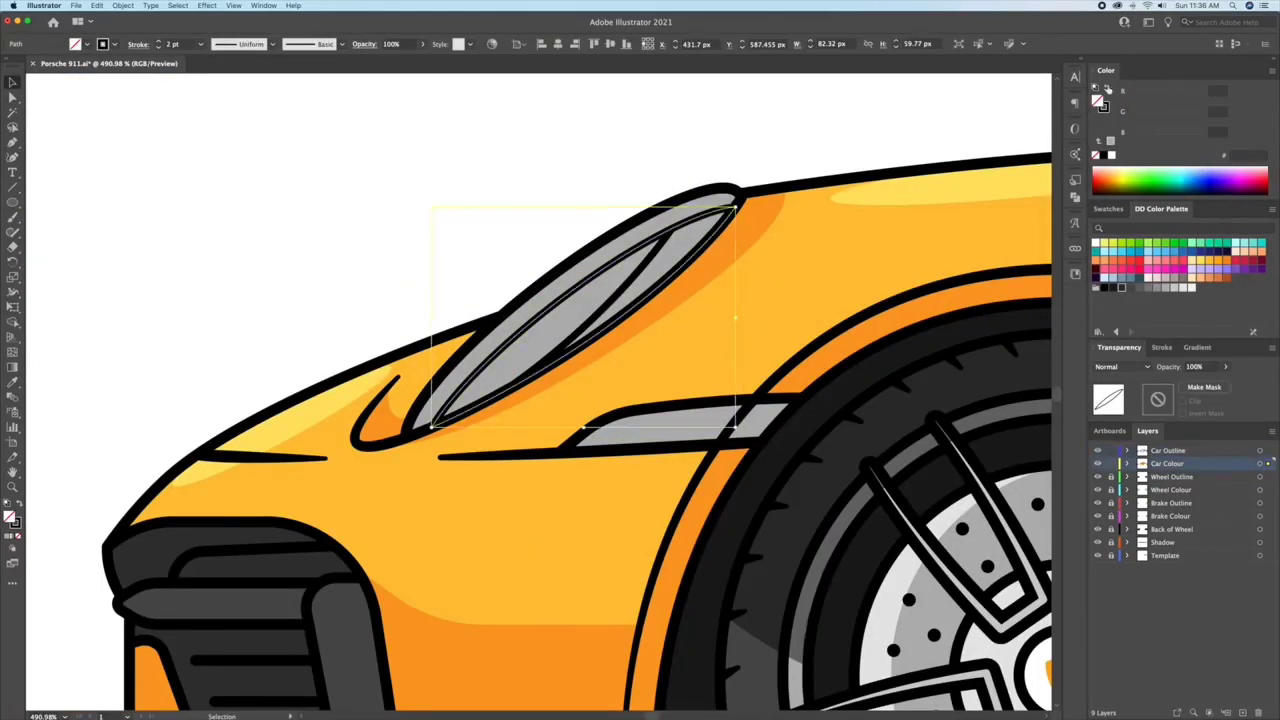
{"action": "left_click", "coordinate": [1180, 288]}
{"action": "left_click", "coordinate": [277, 270]}
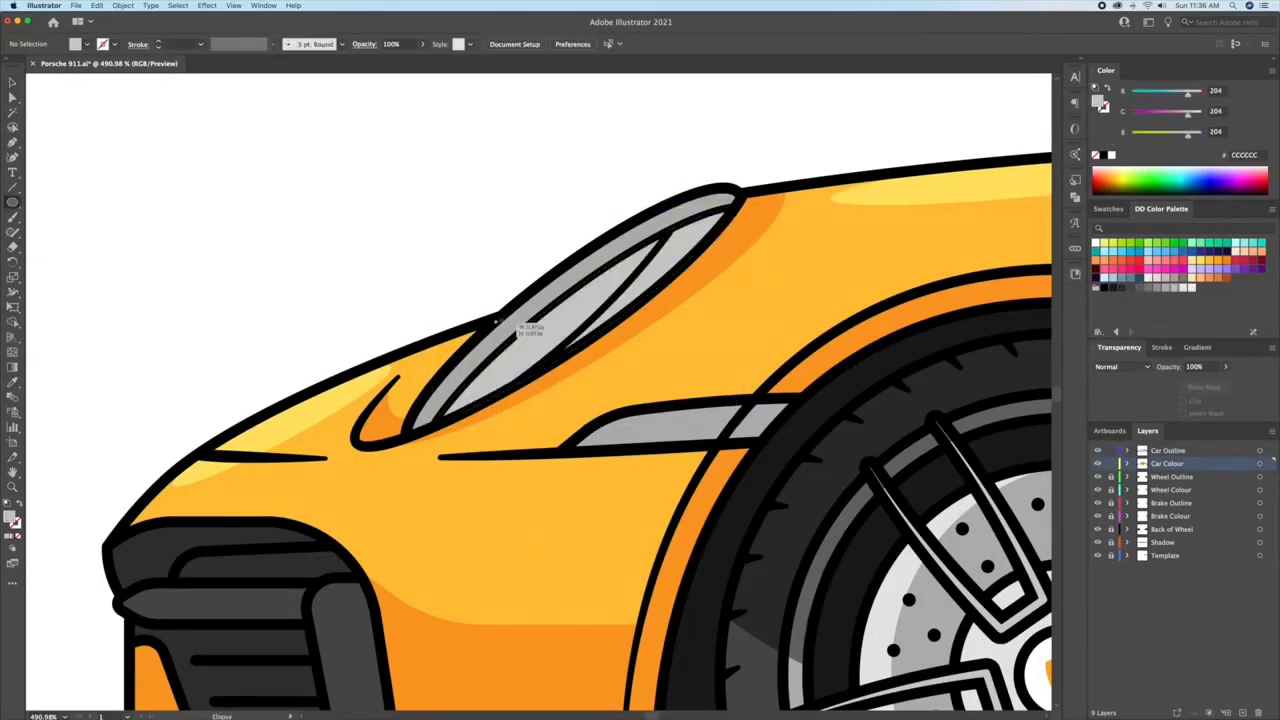
{"action": "left_click_drag", "start_coordinate": [678, 295], "coordinate": [589, 282]}
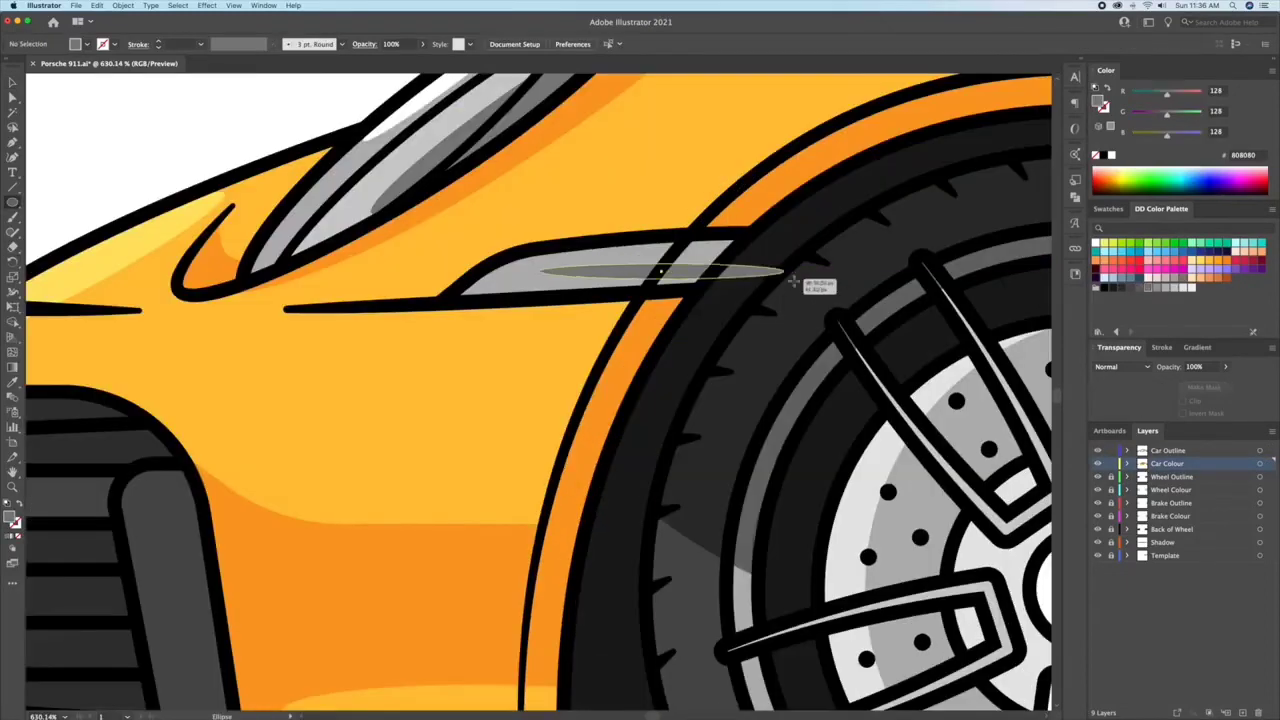
{"action": "mouse_move", "coordinate": [783, 280]}
{"action": "left_mouse_down"}
{"action": "mouse_move", "coordinate": [834, 251]}
{"action": "mouse_move", "coordinate": [757, 266]}
{"action": "mouse_move", "coordinate": [815, 253]}
{"action": "mouse_move", "coordinate": [654, 260]}
{"action": "mouse_move", "coordinate": [491, 223]}
{"action": "mouse_move", "coordinate": [400, 126]}
{"action": "left_mouse_up"}
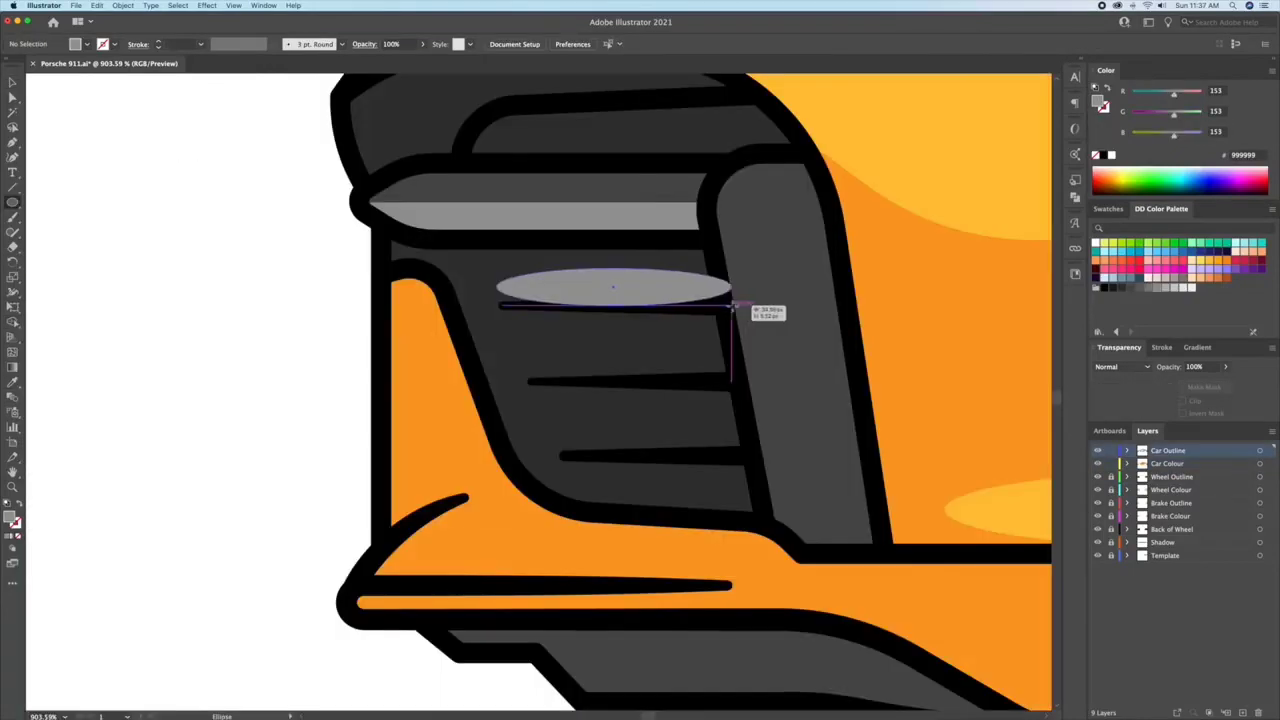
Step: Move the front grille ellipse to the Car Colour layer, fill it with 4D4D4D and position it along the lower slats
{"action": "left_click_drag", "start_coordinate": [1268, 465], "coordinate": [1268, 464]}
{"action": "left_click", "coordinate": [1128, 288]}
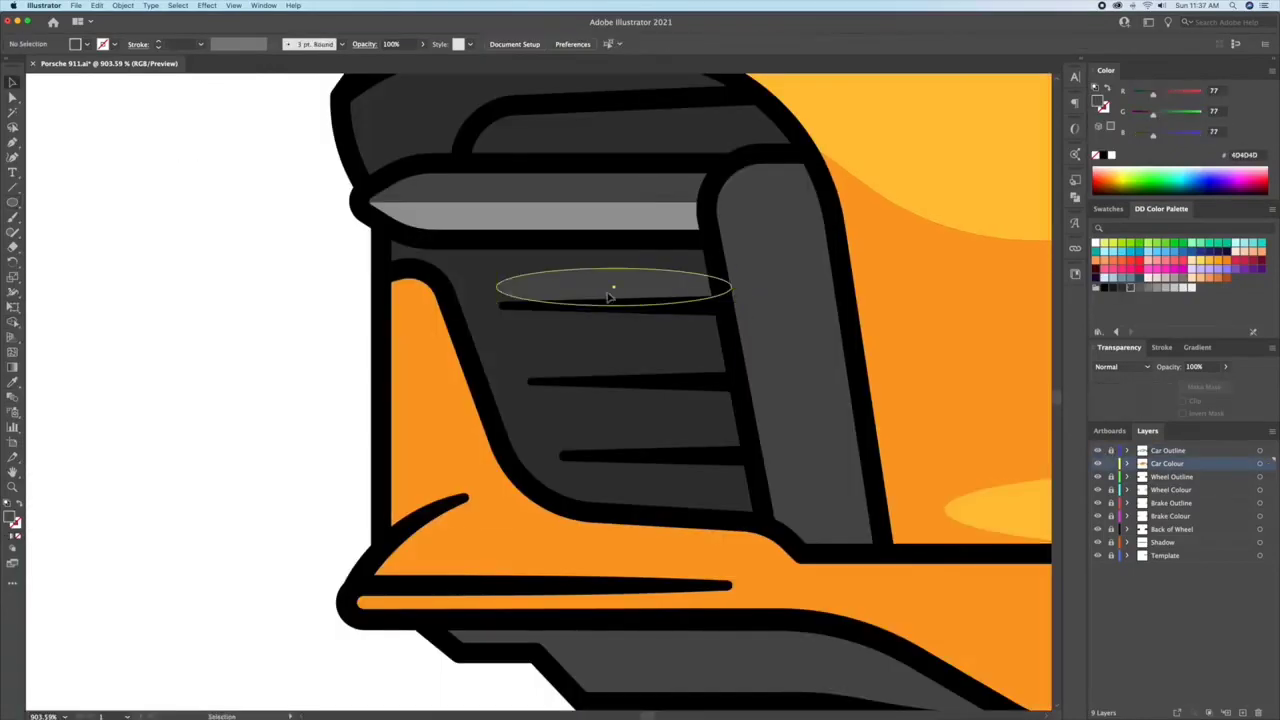
{"action": "left_click_drag", "start_coordinate": [700, 287], "coordinate": [694, 428]}
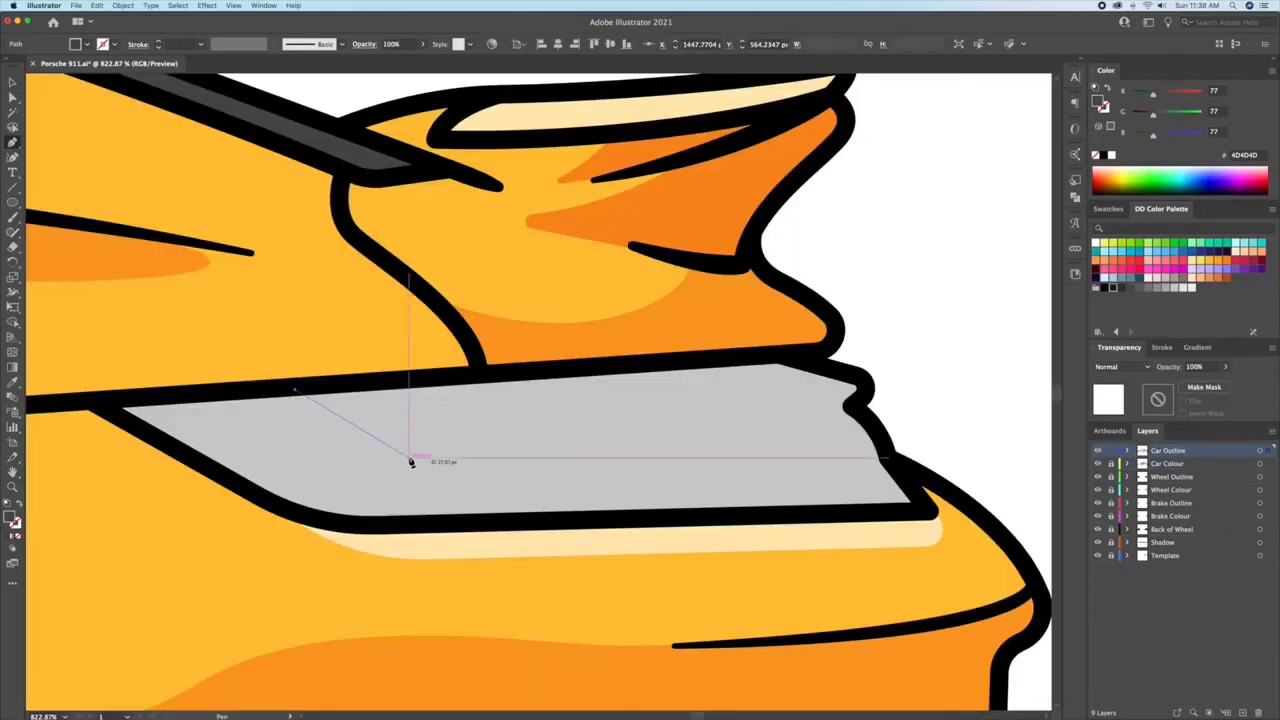
Step: Draw an angled dividing line across the tail light on the Car Outline layer, matching the black 3 pt outline stroke
{"action": "left_click", "coordinate": [409, 458]}
{"action": "left_click", "coordinate": [880, 445]}
{"action": "key", "text": "i"}
{"action": "left_click", "coordinate": [885, 446]}
{"action": "key", "text": "v"}
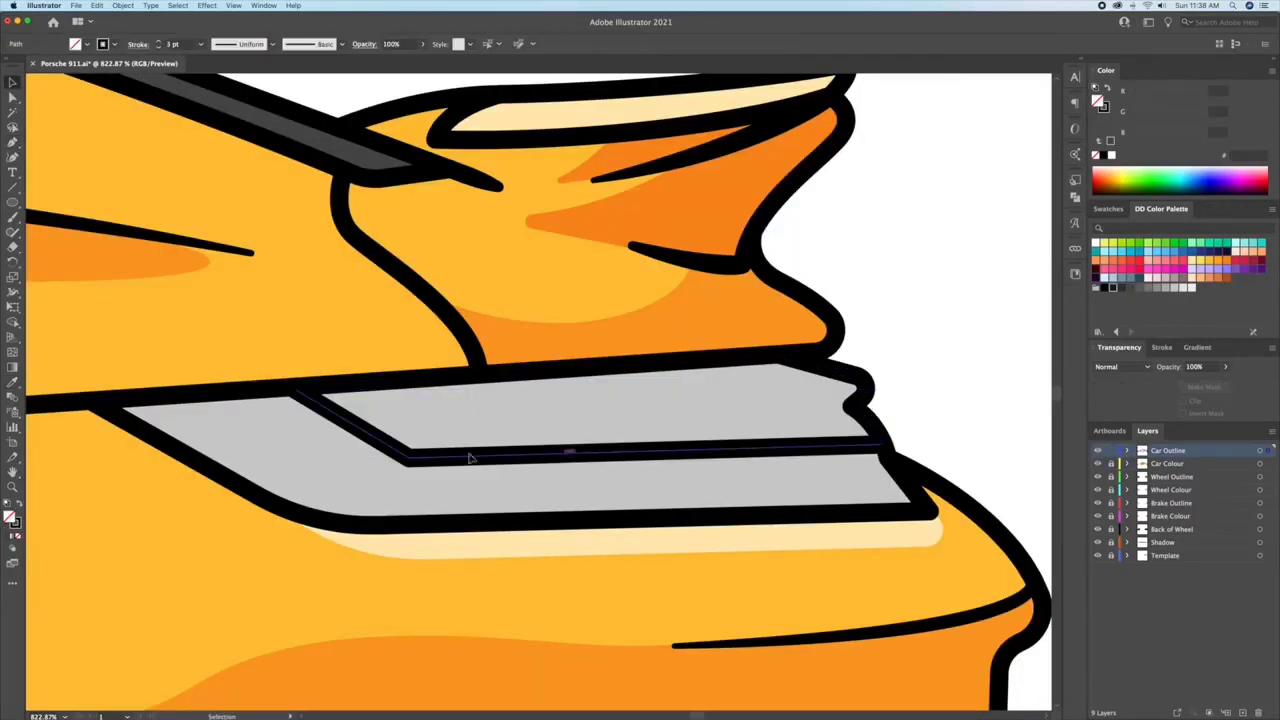
{"action": "left_click", "coordinate": [912, 322]}
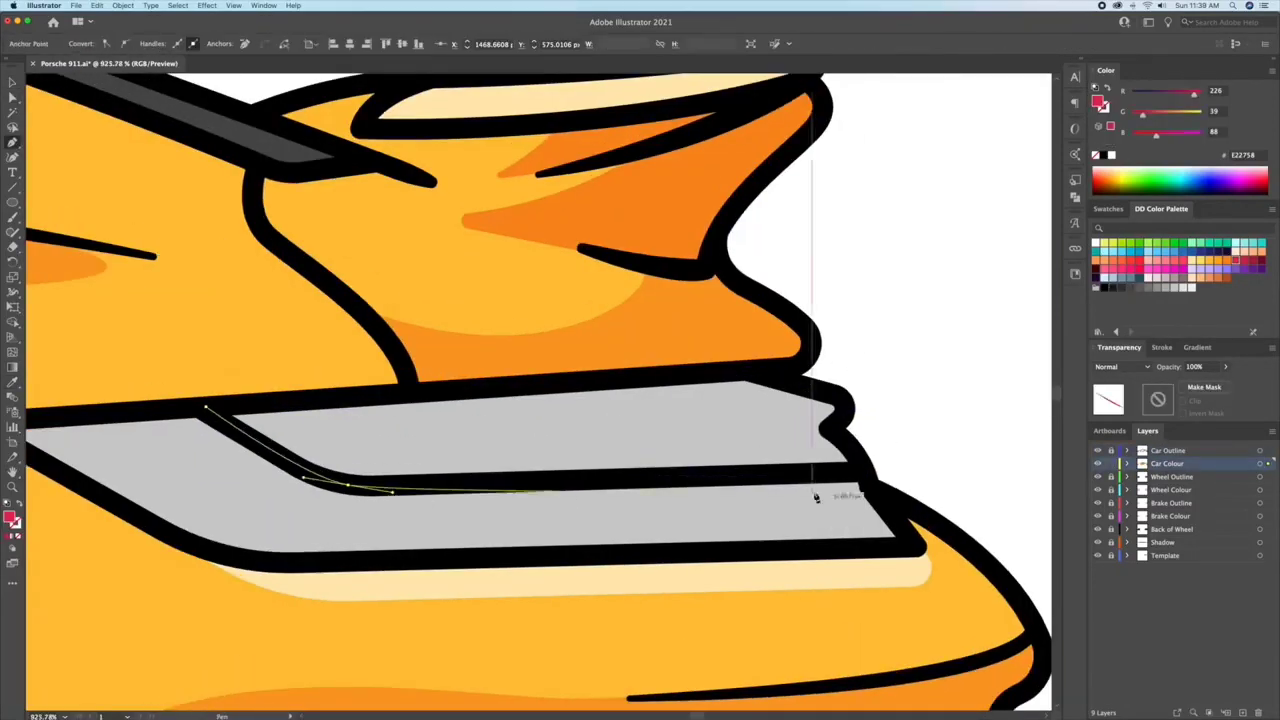
Step: Complete the red E22758 fill shape around the upper section of the tail light on the Car Colour layer
{"action": "left_click", "coordinate": [861, 472]}
{"action": "left_click", "coordinate": [829, 430]}
{"action": "left_click_drag", "start_coordinate": [842, 389], "coordinate": [812, 379]}
{"action": "left_click", "coordinate": [755, 371]}
{"action": "left_click", "coordinate": [206, 407]}
{"action": "key", "text": "v"}
{"action": "left_click", "coordinate": [773, 343]}
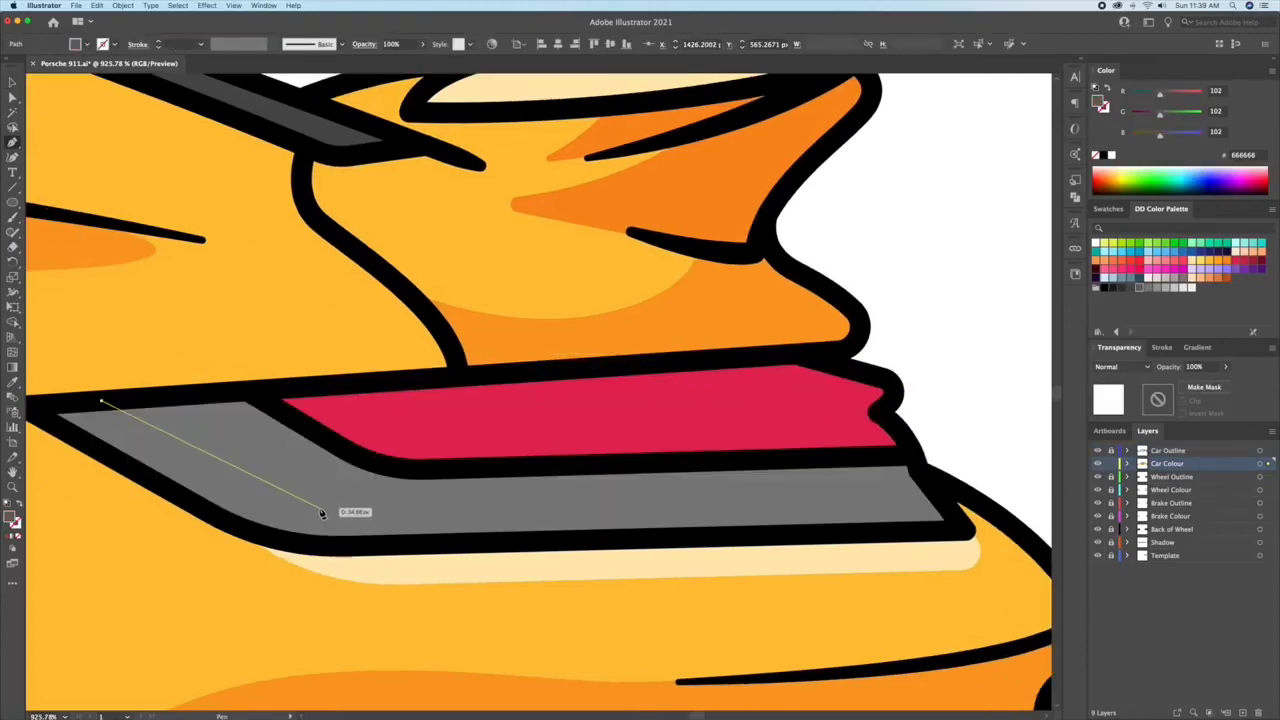
Step: Draw a grey 666666 shadow shape along the lower edge of the tail light's grey section with the Pen tool
{"action": "left_click", "coordinate": [289, 503]}
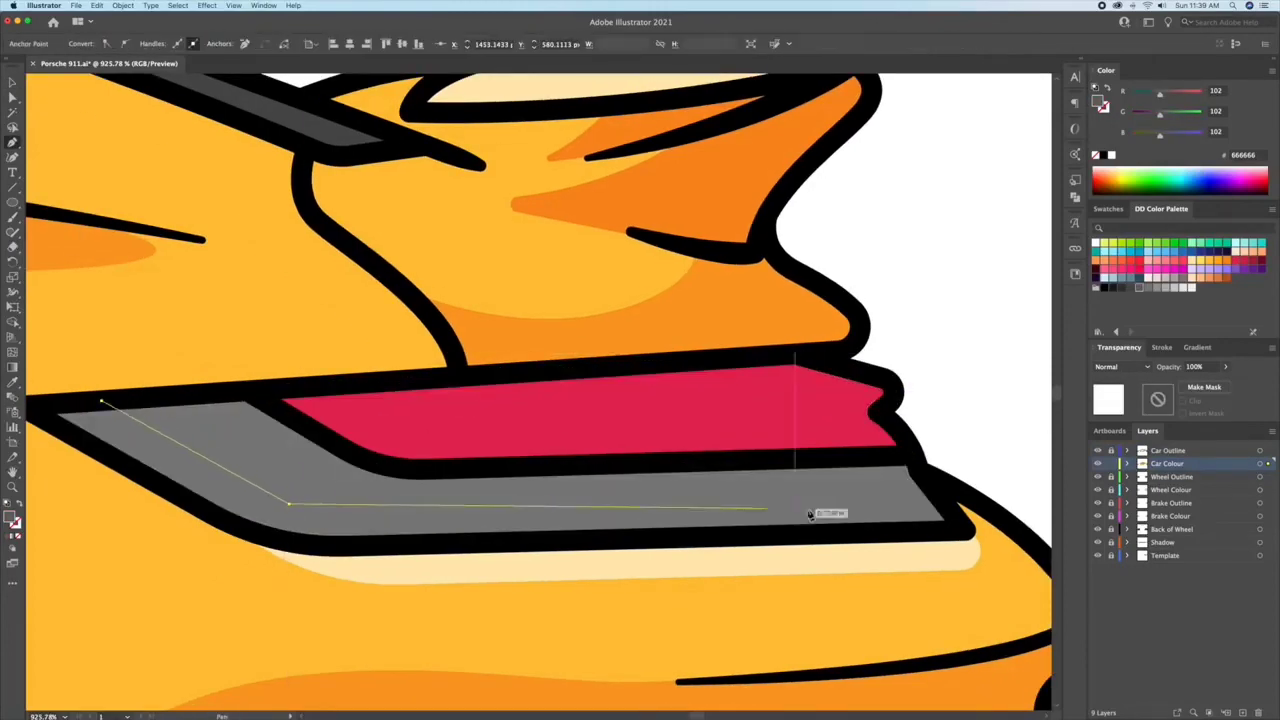
{"action": "left_click", "coordinate": [936, 493]}
{"action": "left_click", "coordinate": [967, 530]}
{"action": "left_click", "coordinate": [299, 544]}
{"action": "left_click_drag", "start_coordinate": [235, 533], "coordinate": [230, 527]}
{"action": "left_click_drag", "start_coordinate": [150, 470], "coordinate": [399, 516]}
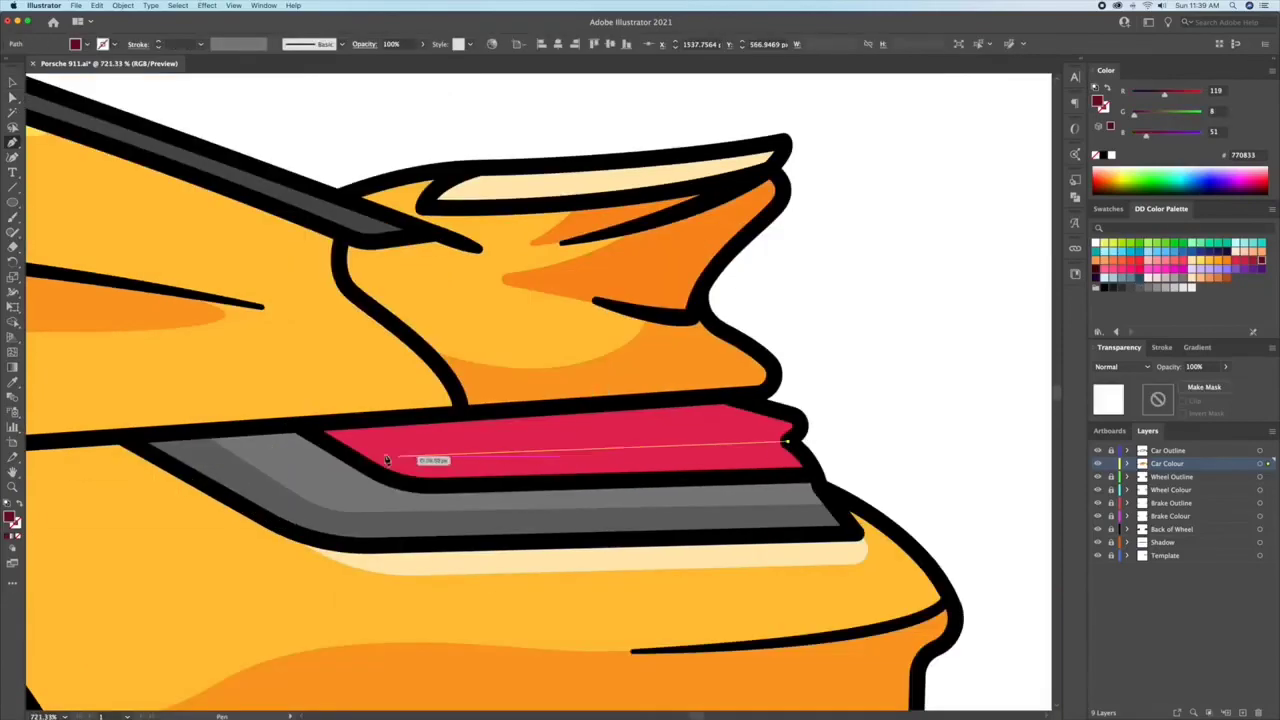
{"action": "left_click_drag", "start_coordinate": [383, 421], "coordinate": [817, 391]}
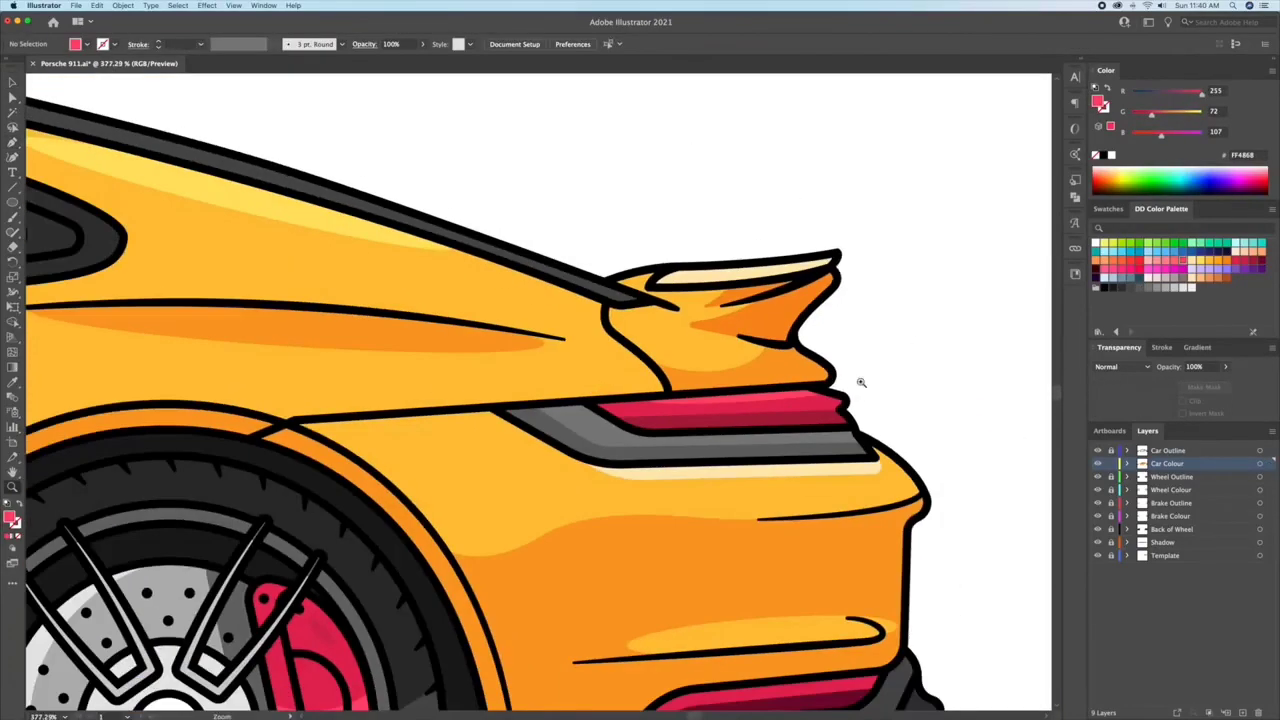